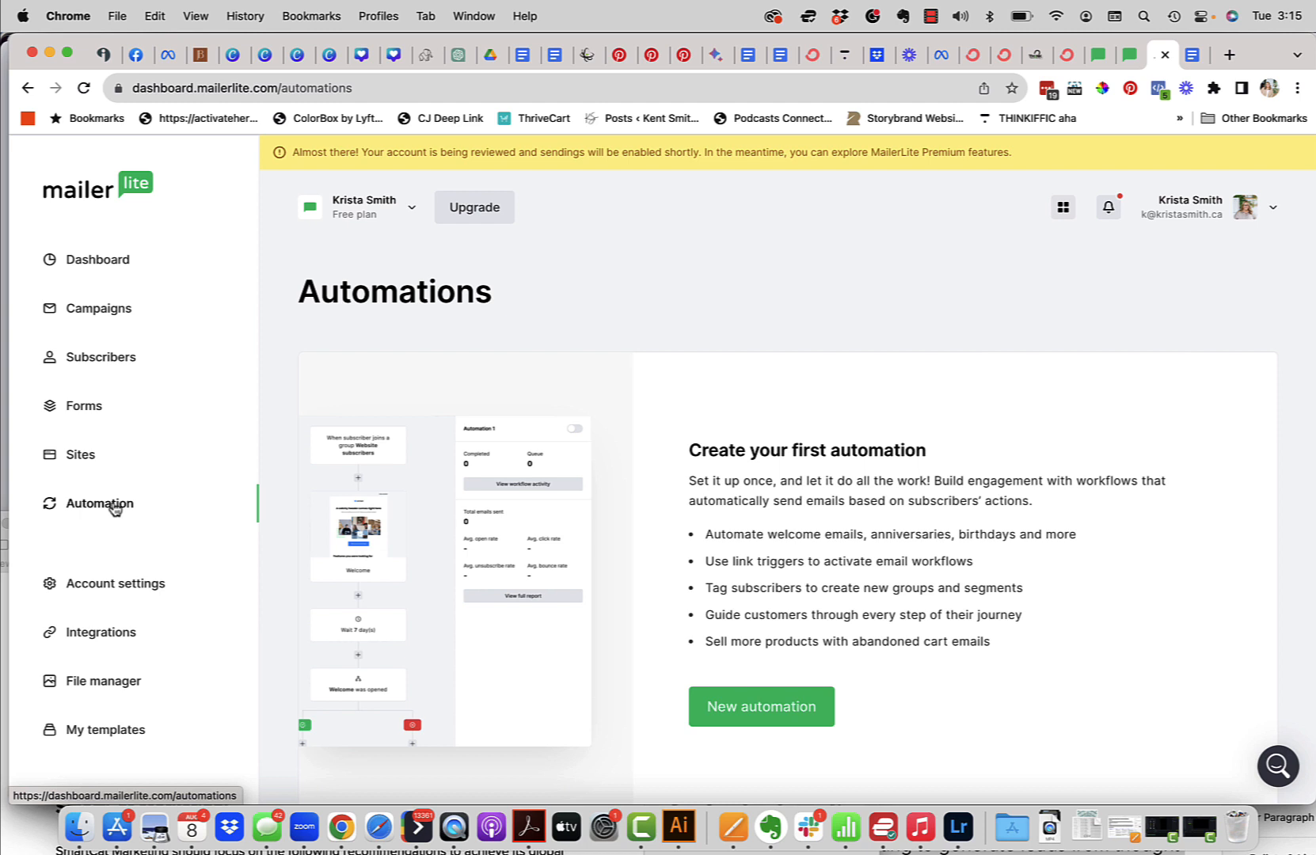
Create a new embedded form named "Form Lead Magnet" and continue to its subscriber groups
click(80, 408)
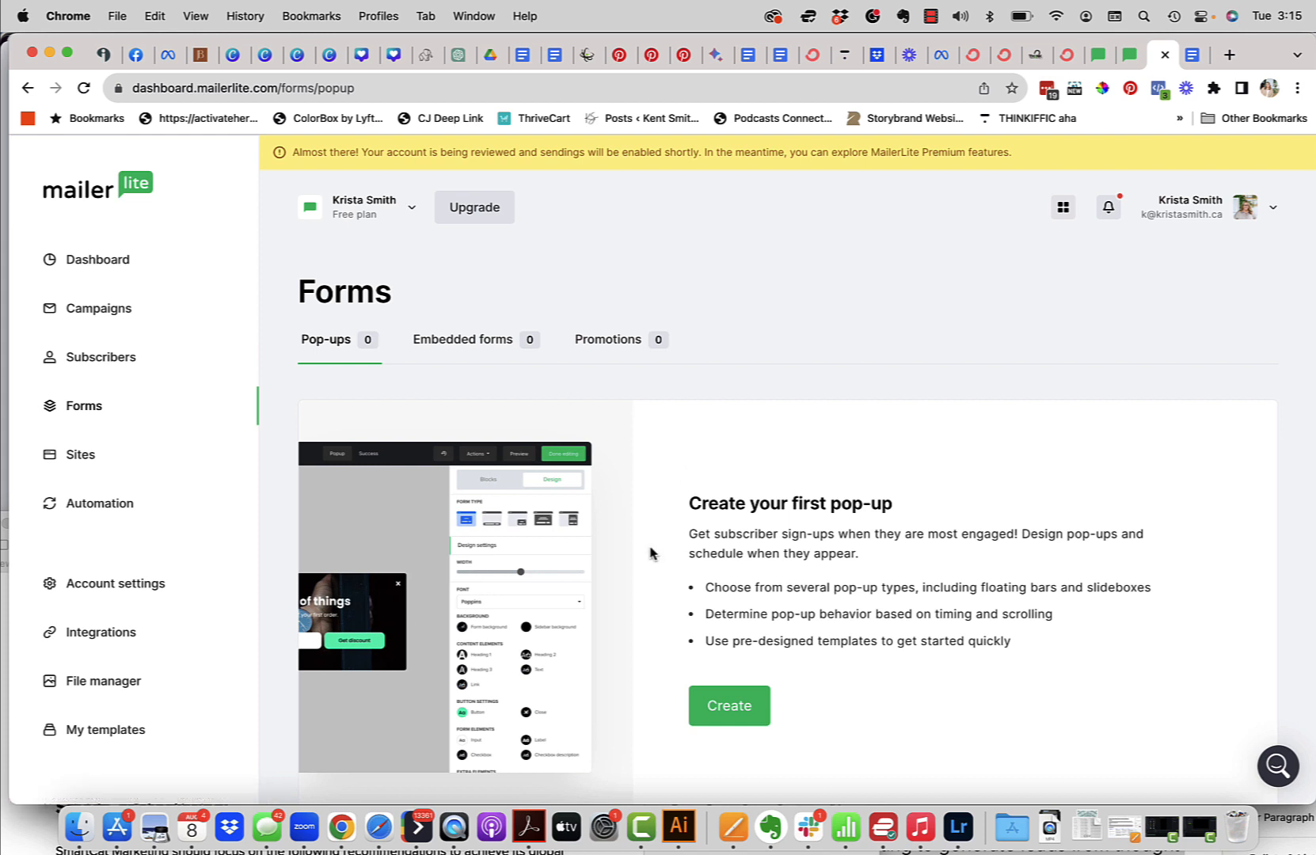
scroll(778, 464, down, 1)
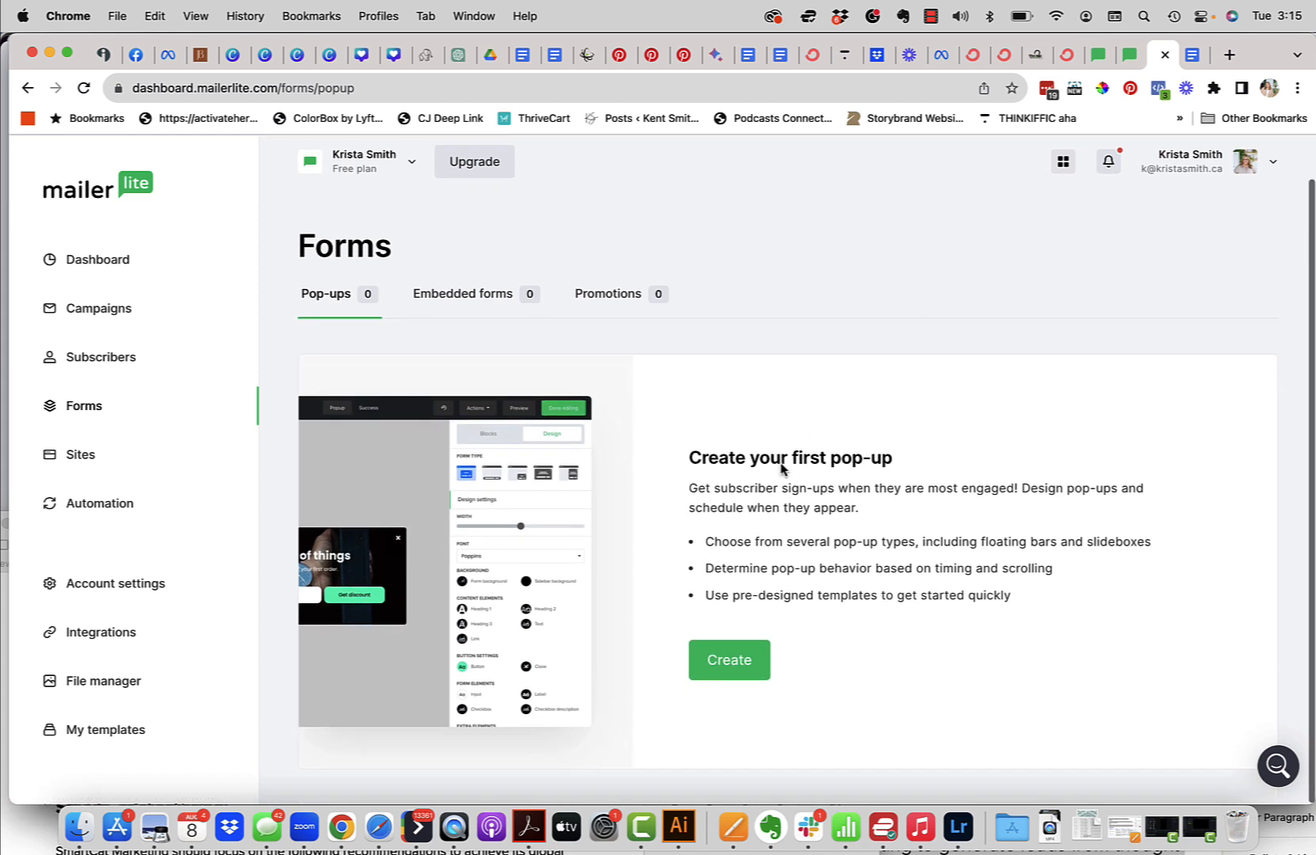
click(740, 669)
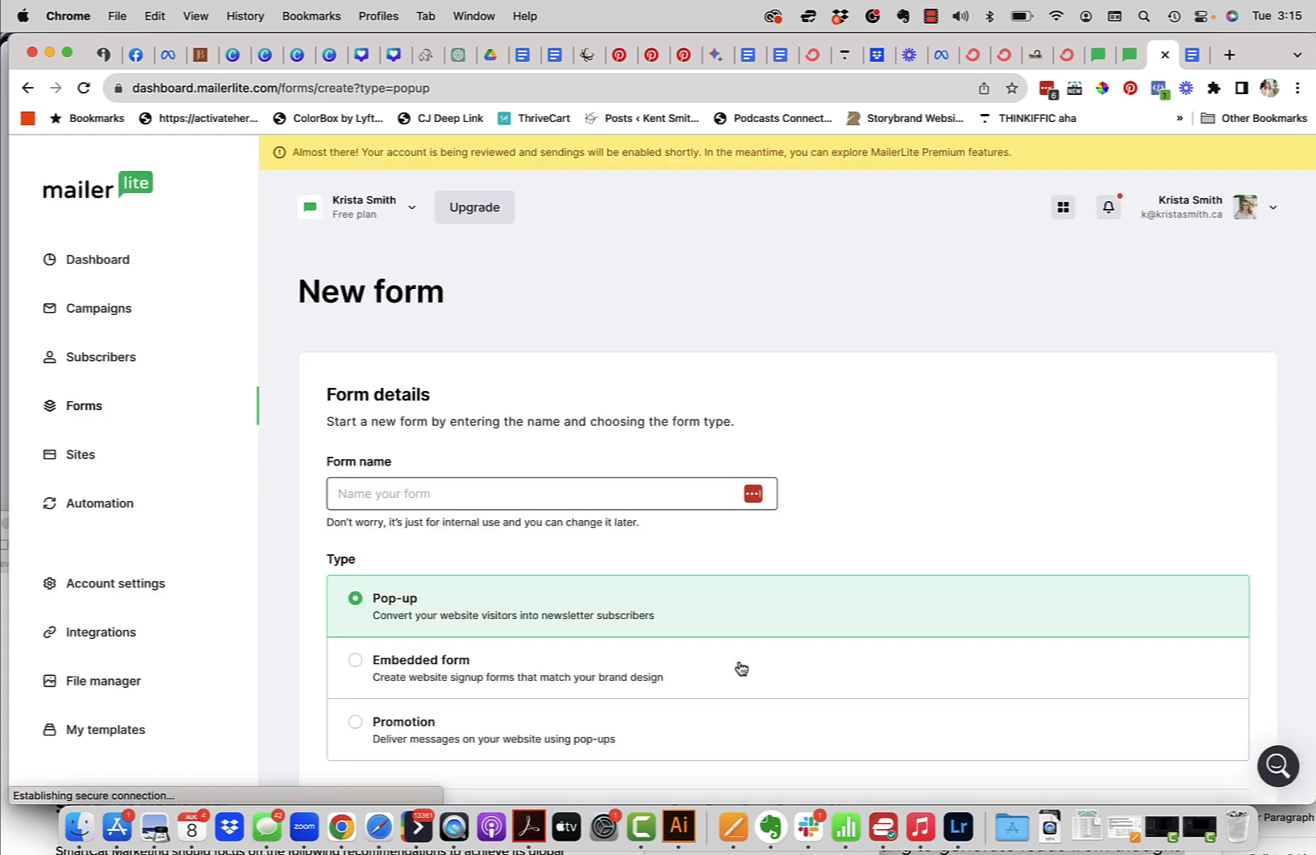
click(568, 493)
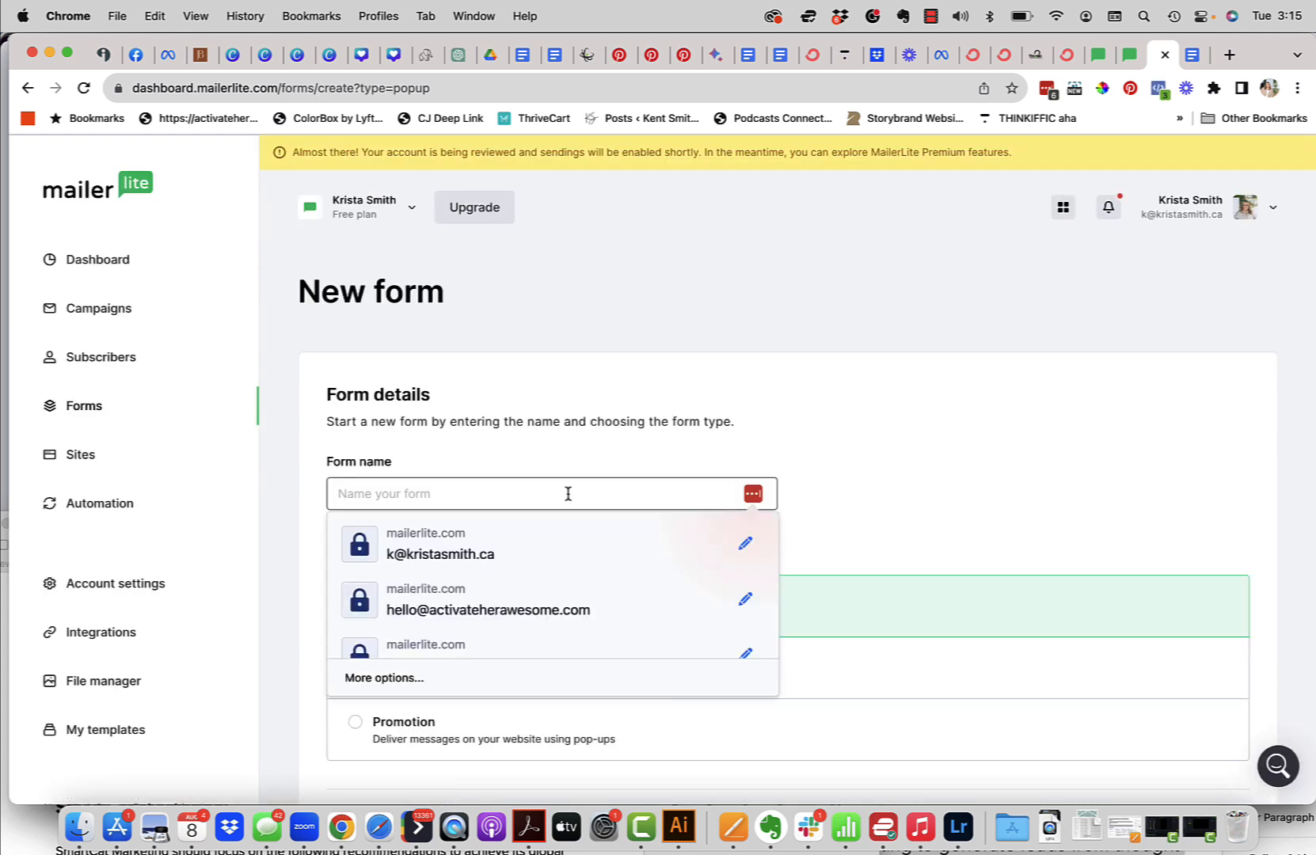
text(Form)
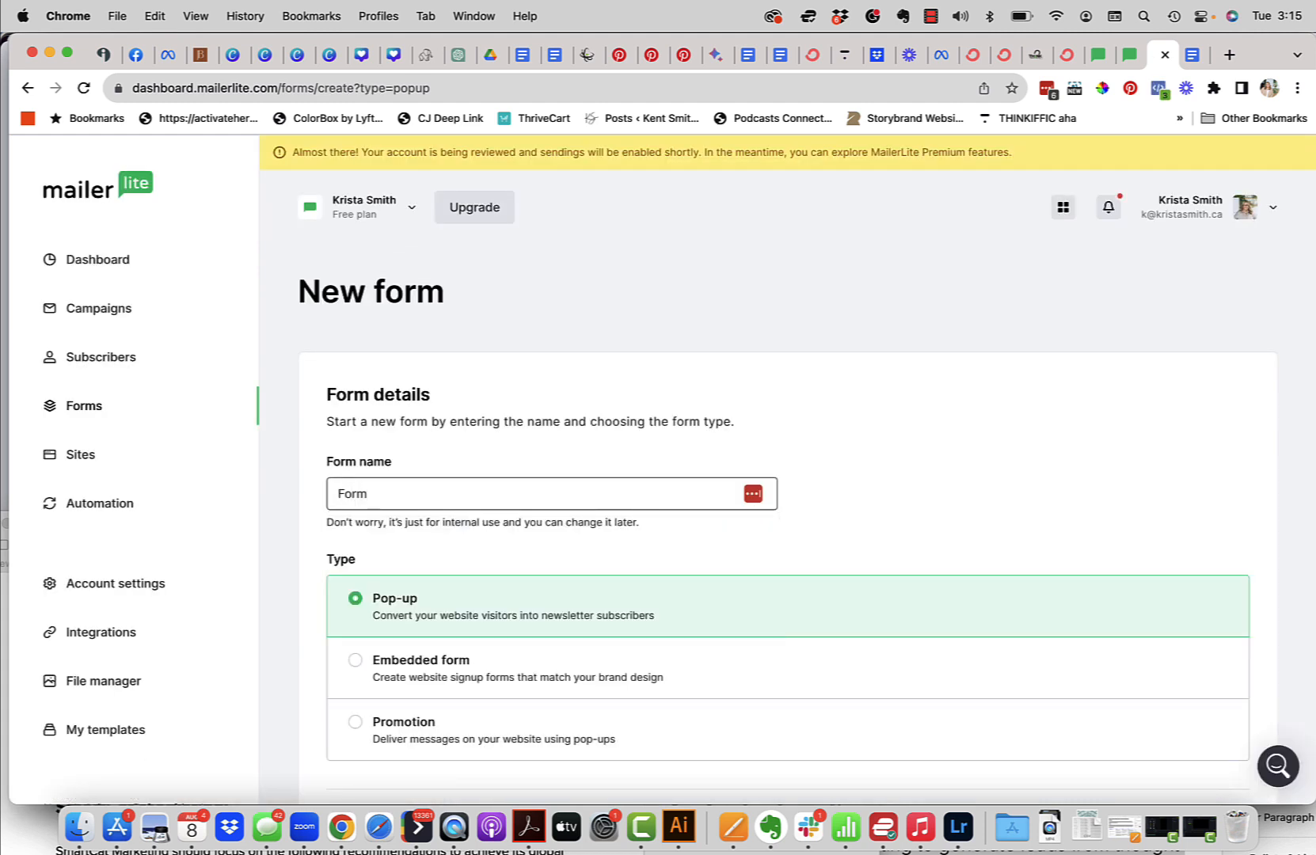
text( Lead Magenet)
click(398, 671)
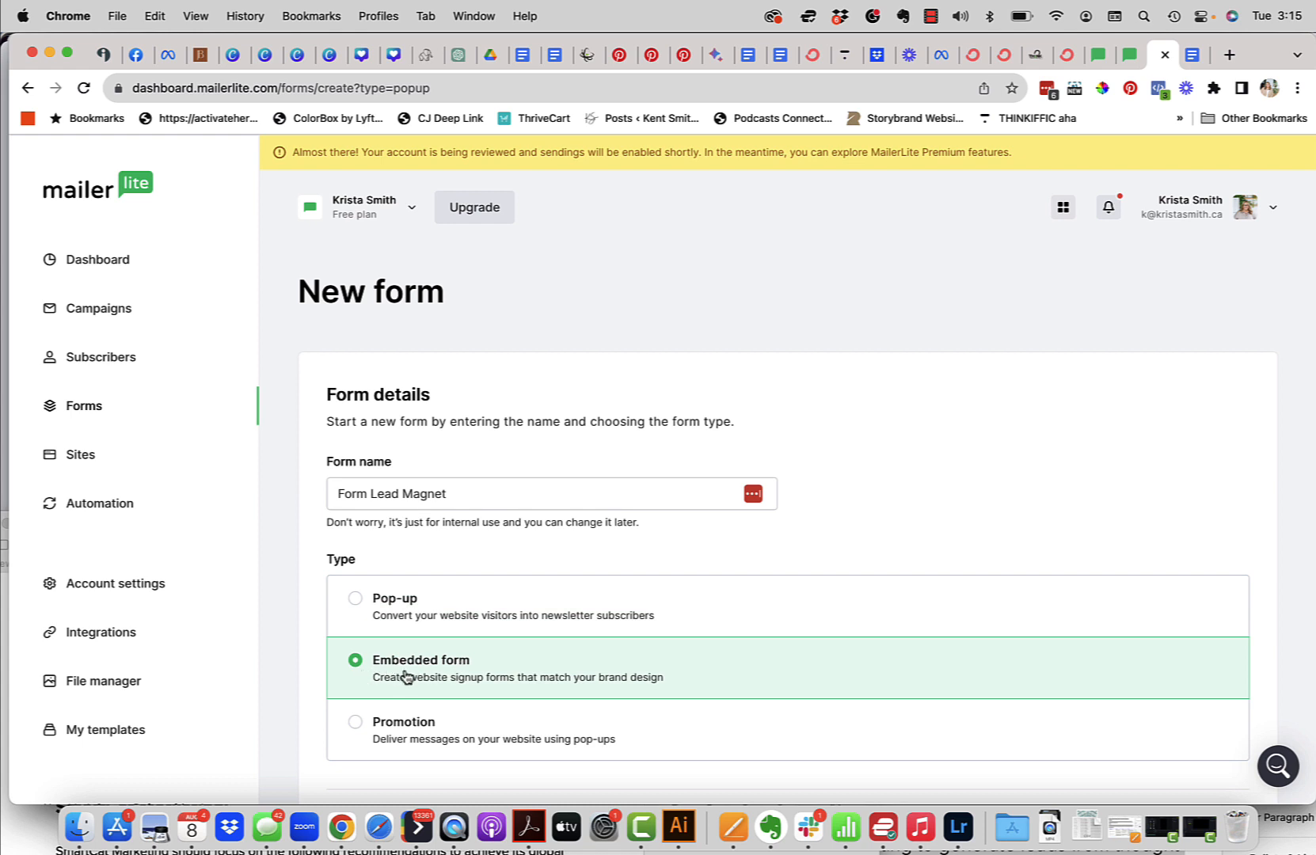
scroll(426, 675, down, 3)
click(1164, 725)
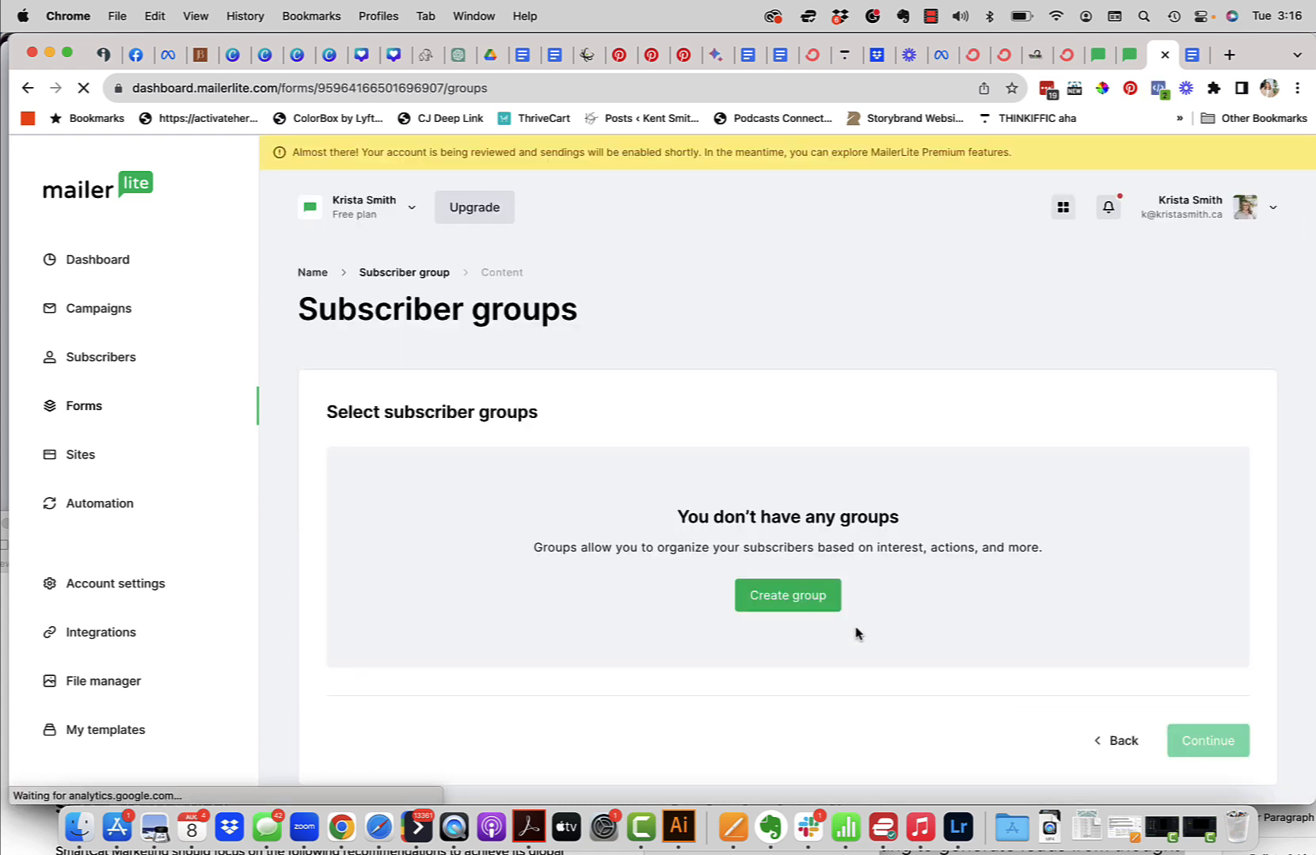
Create a subscriber group named "Website Sign ups" for the form
click(820, 609)
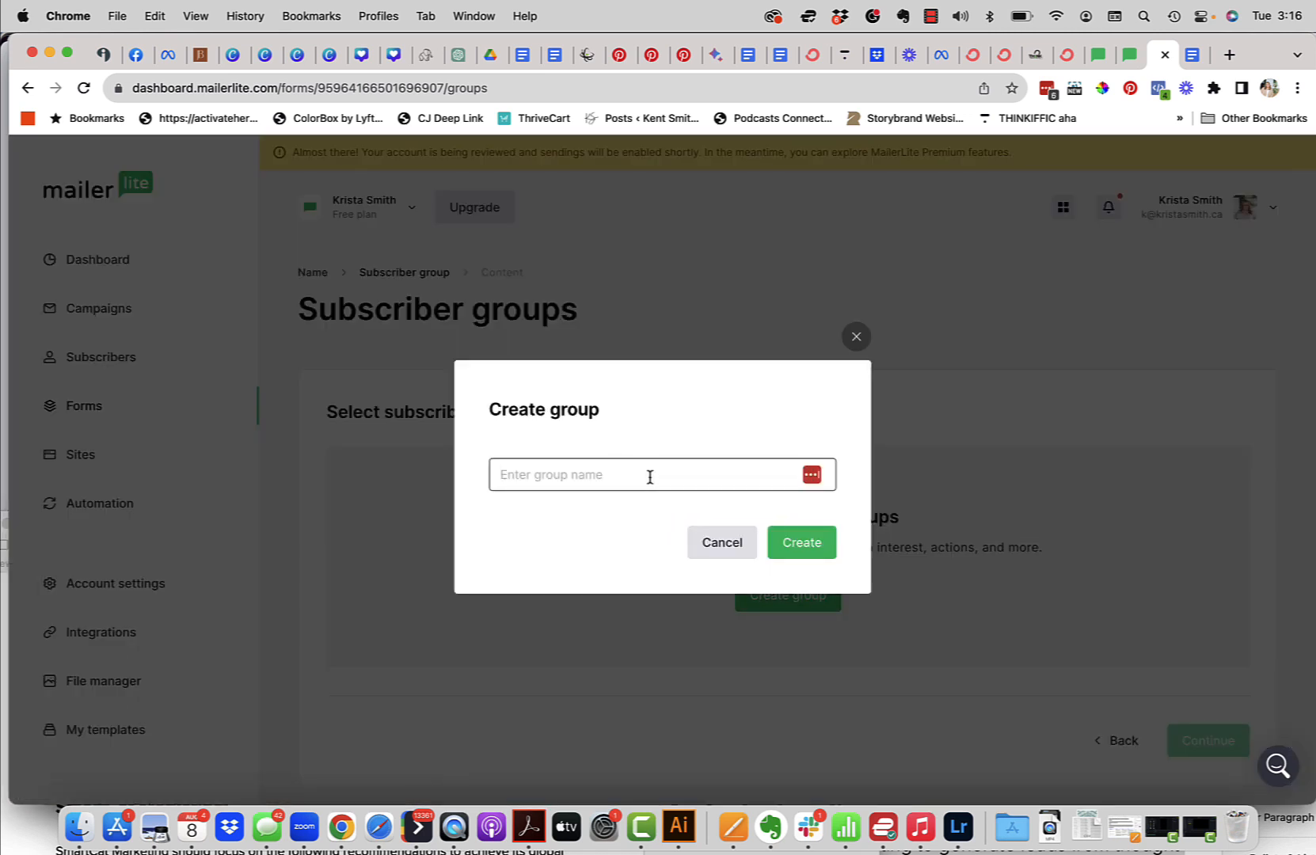
click(649, 475)
text(Website Sign ups)
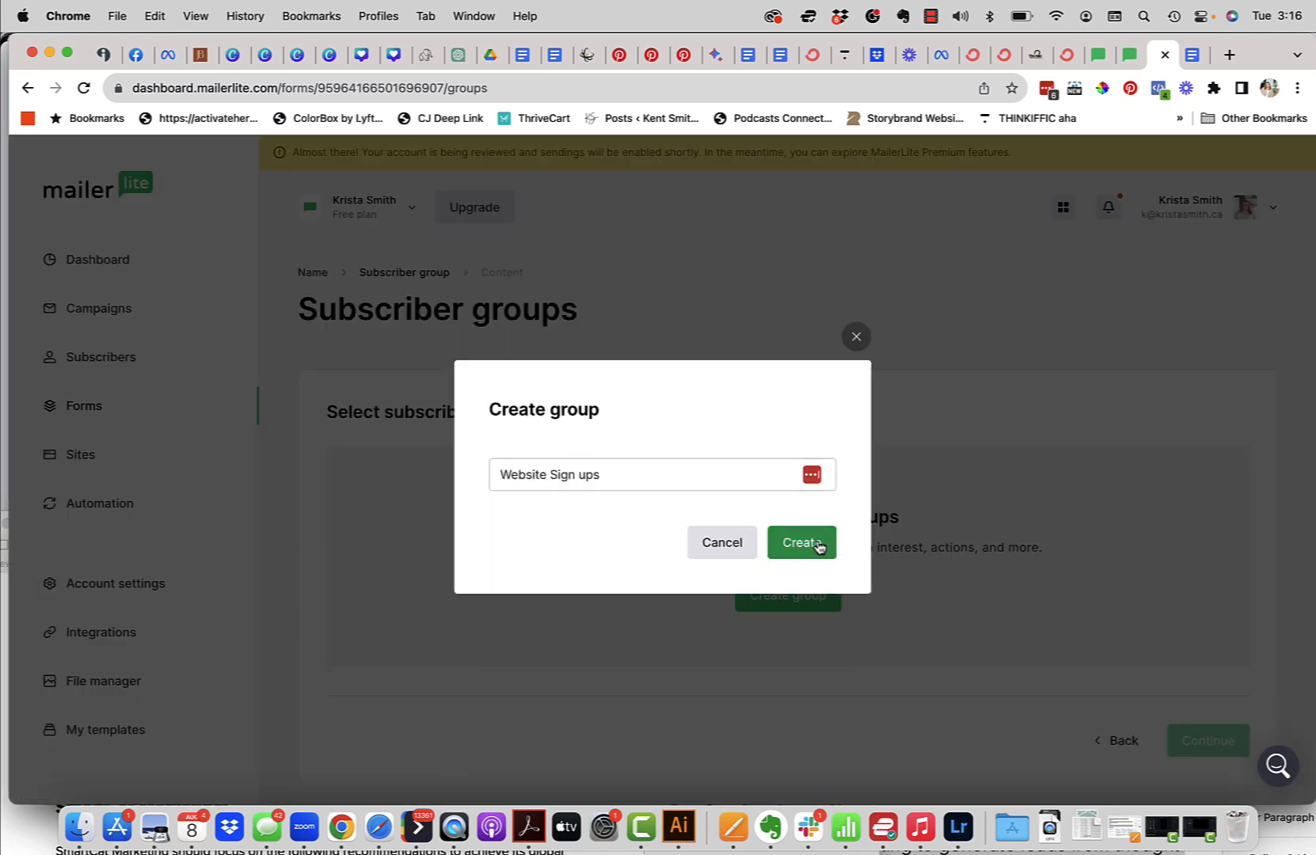
click(792, 543)
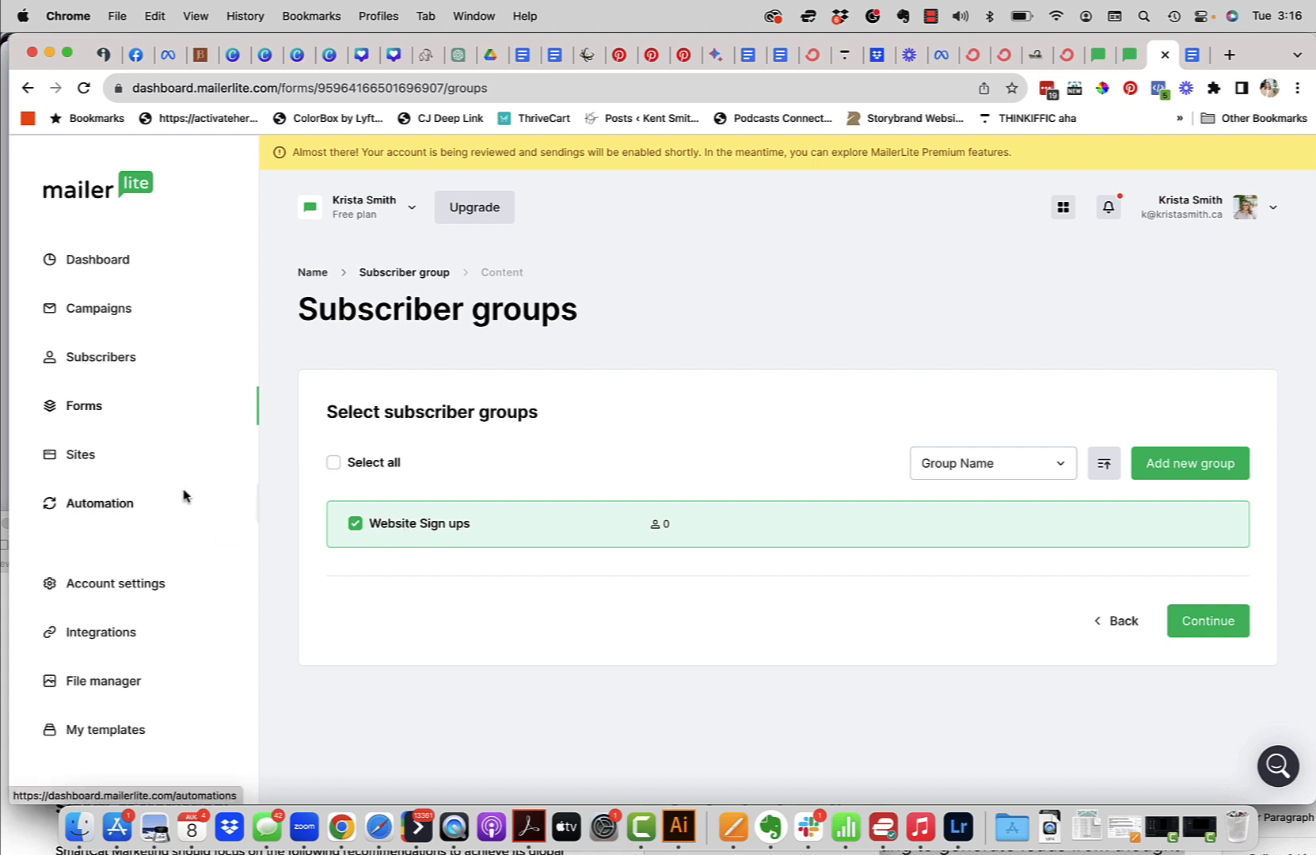
Continue to the form's content and remove the Newsletter heading and text block from the subscribe form
click(1202, 624)
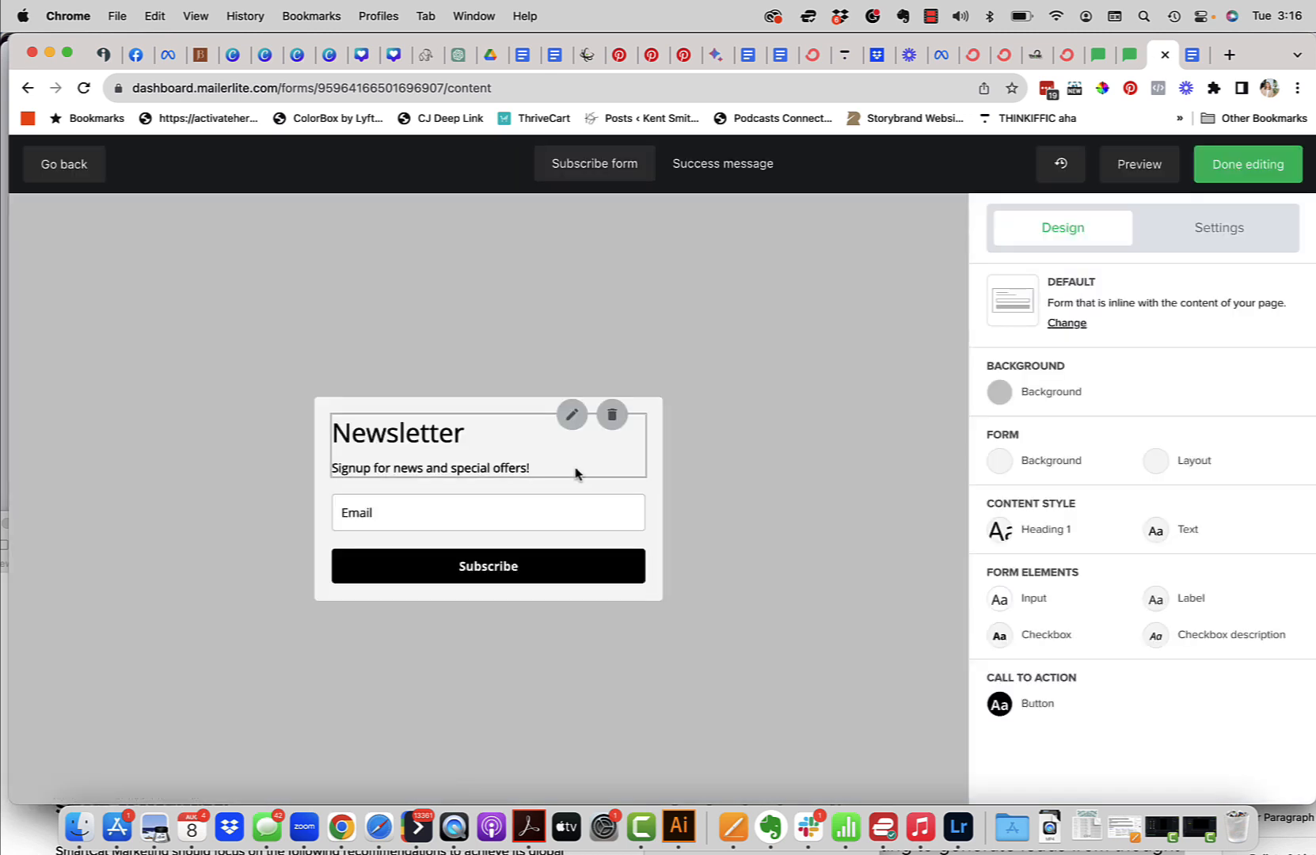
click(574, 469)
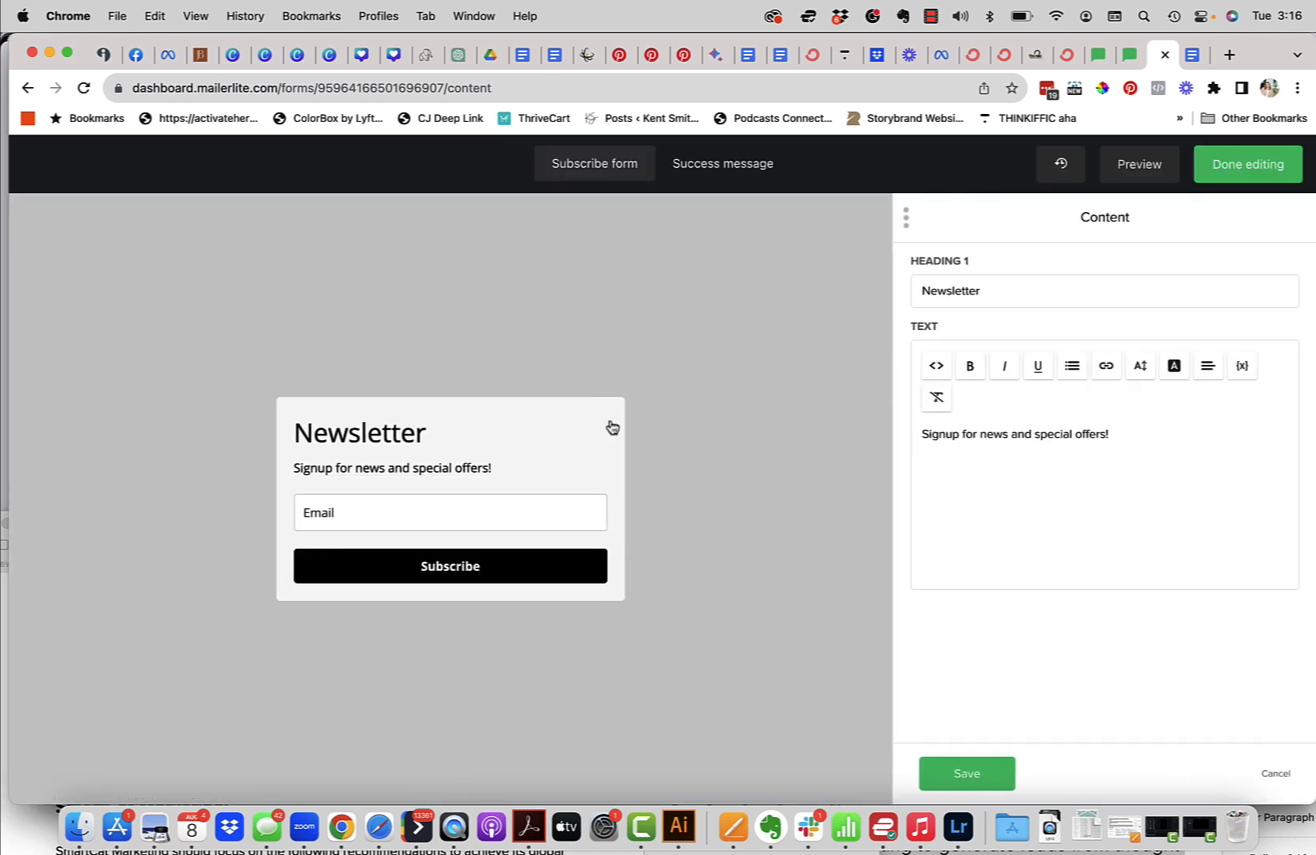
click(612, 428)
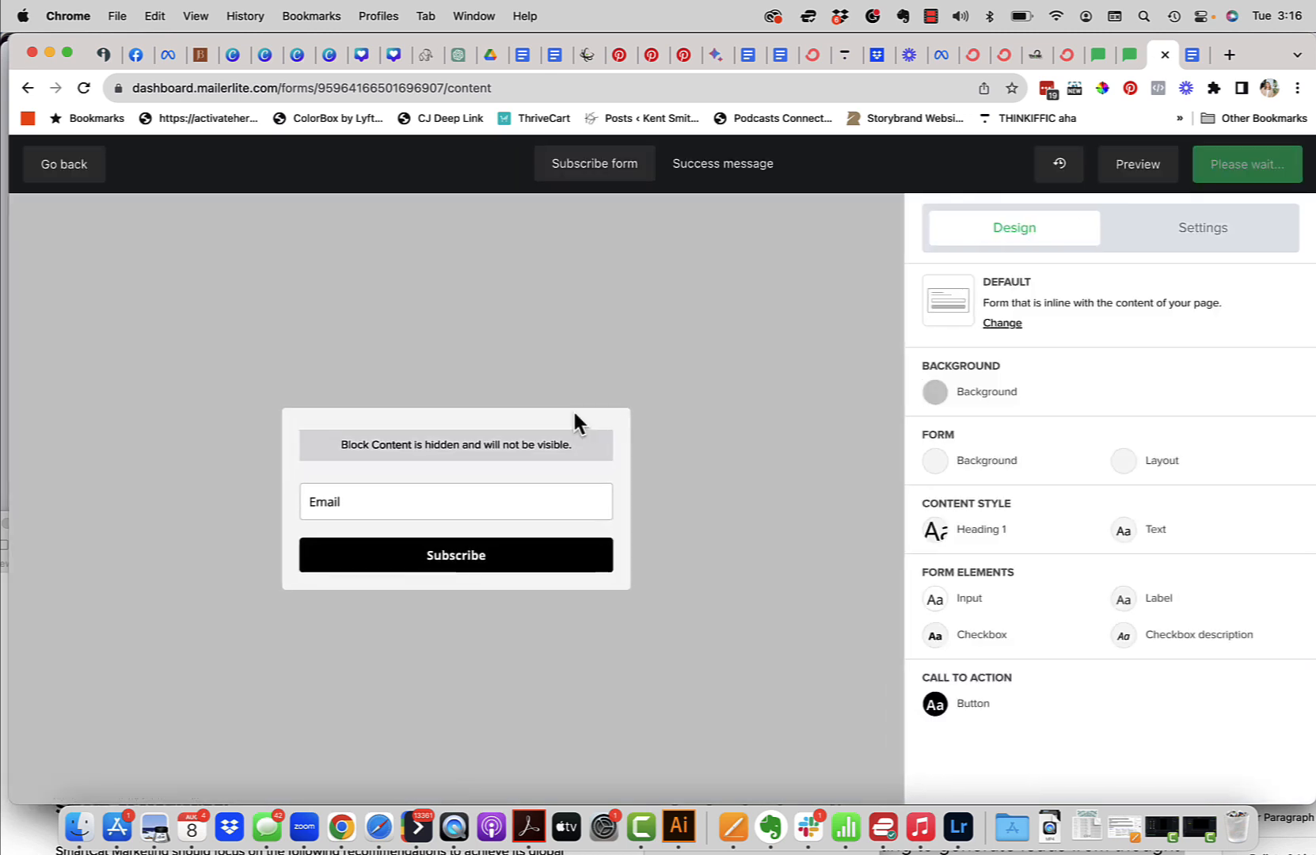
Add a Name field to the signup form and place it above the Email field
click(471, 491)
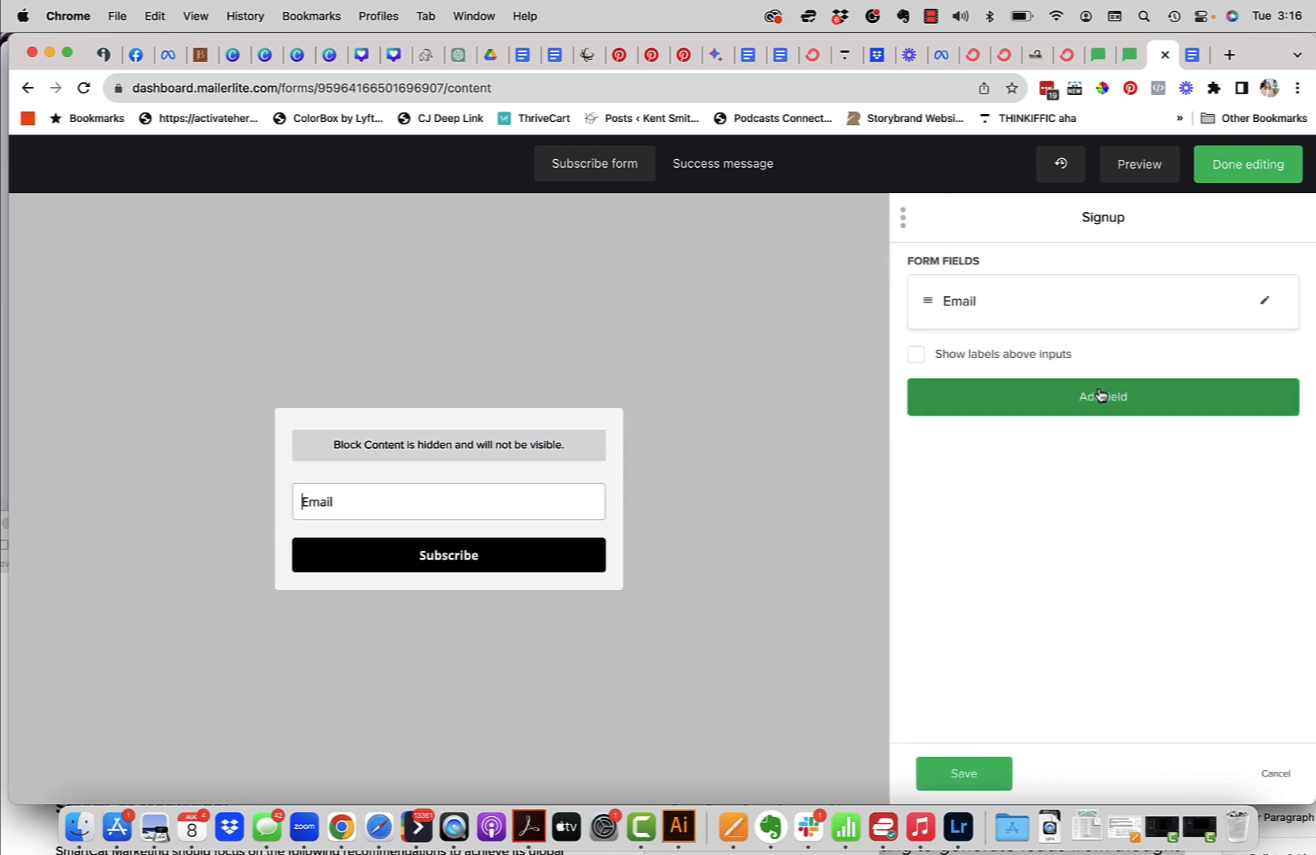
click(1100, 395)
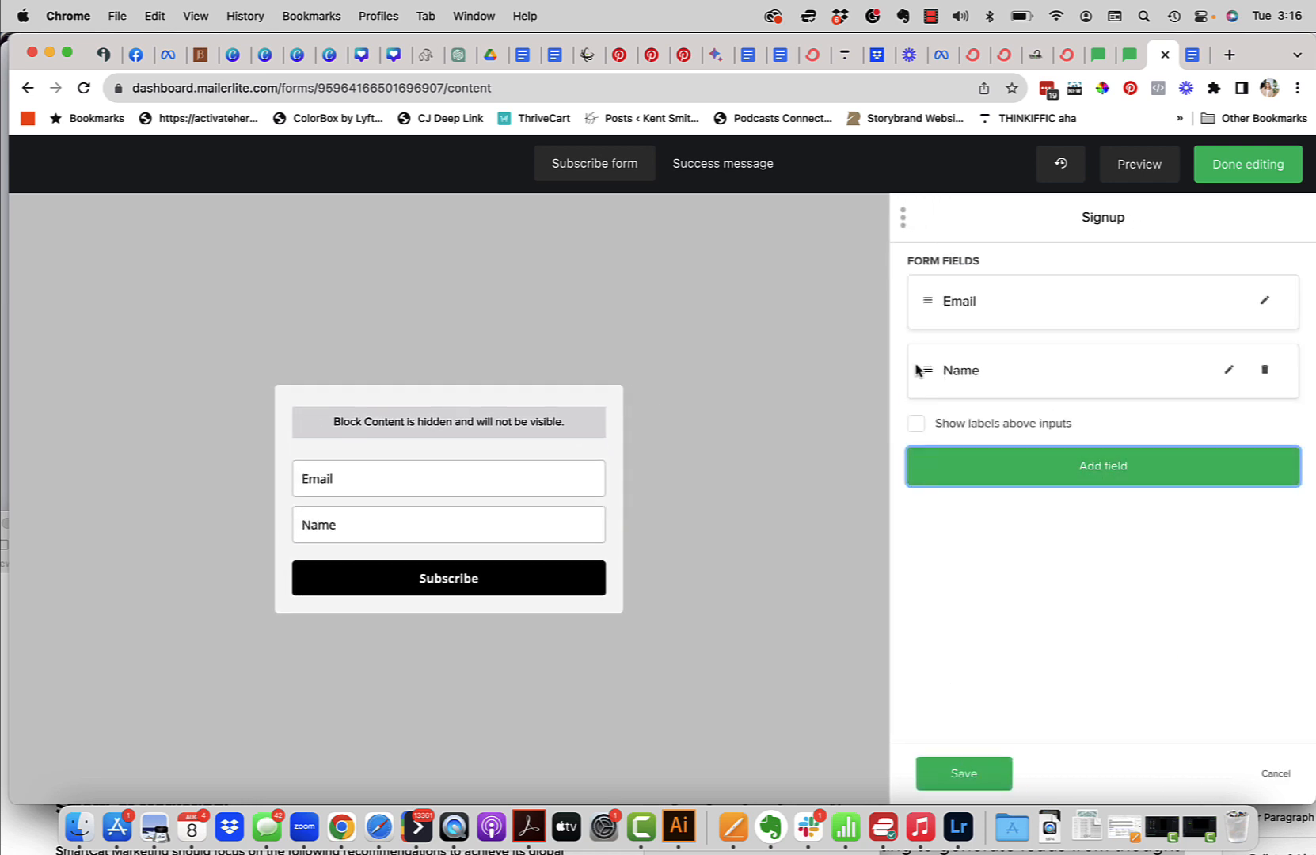
drag(919, 370, 918, 294)
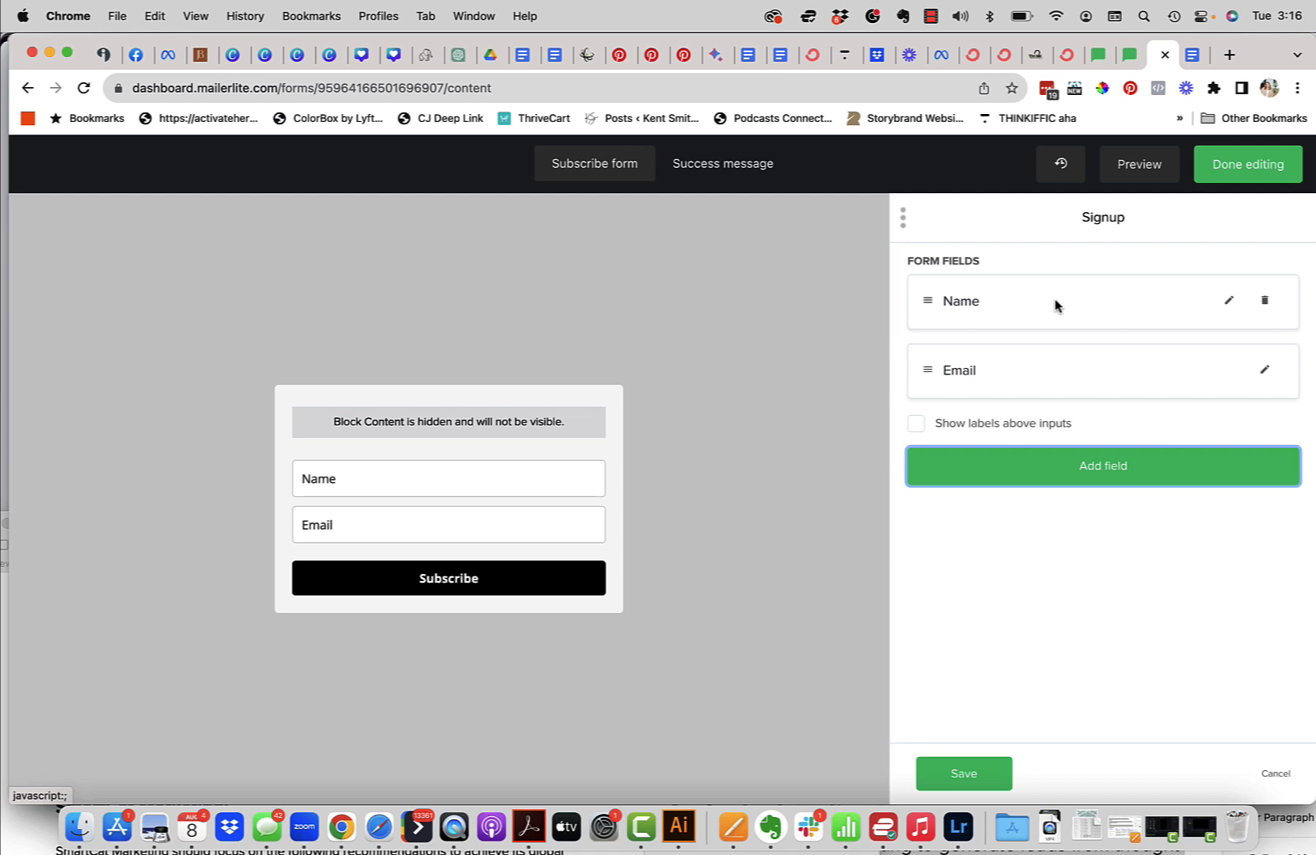
Make the Name field required, save the signup block and finish editing the form
click(1234, 299)
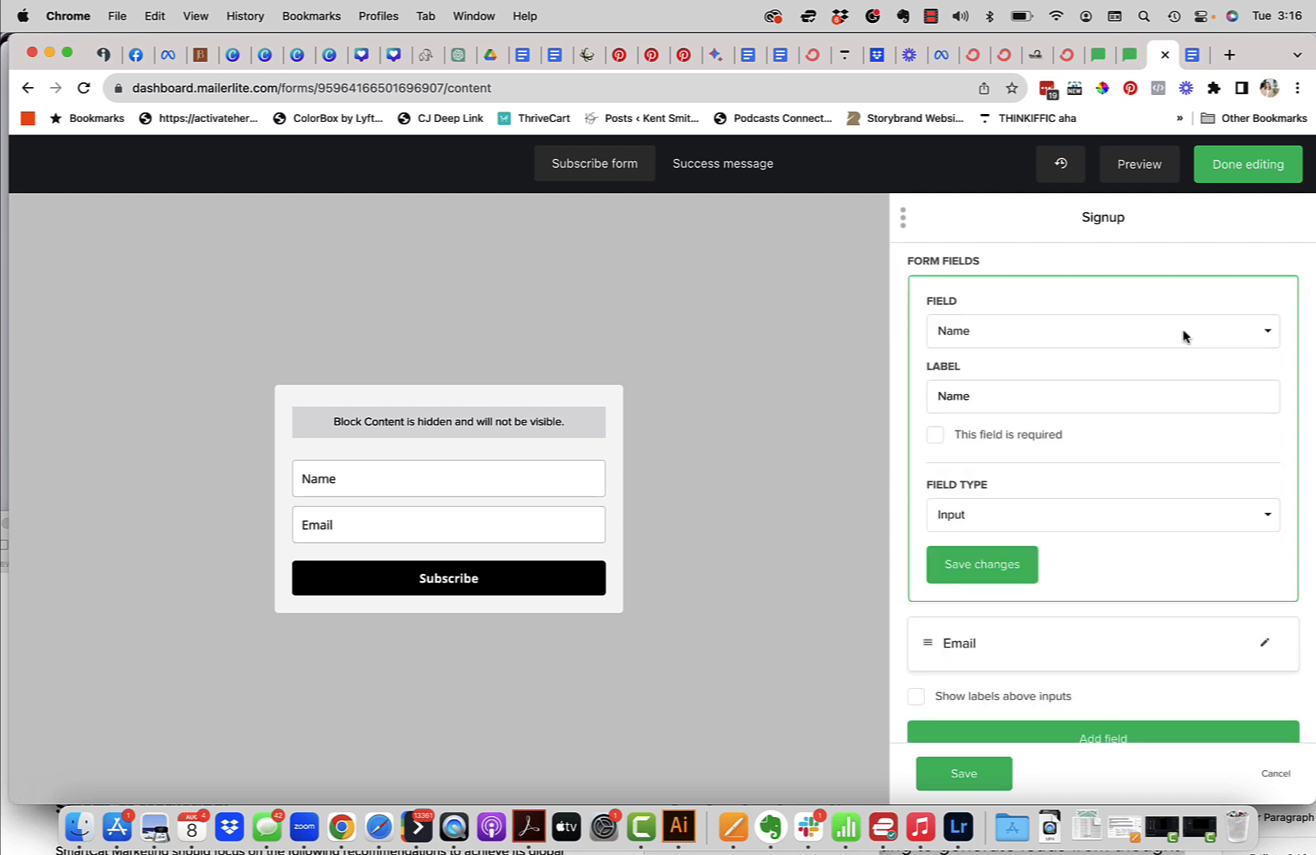
click(985, 444)
click(978, 572)
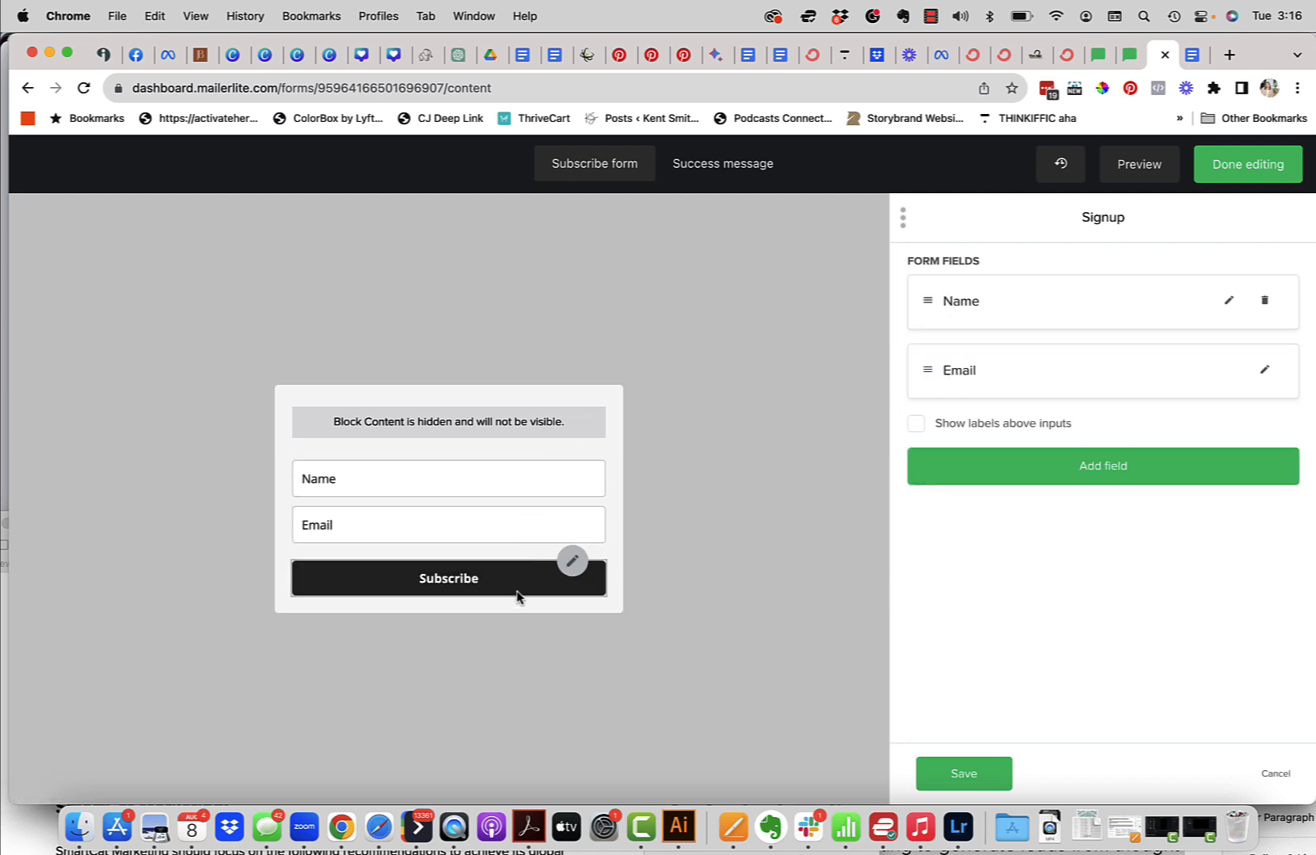
click(962, 773)
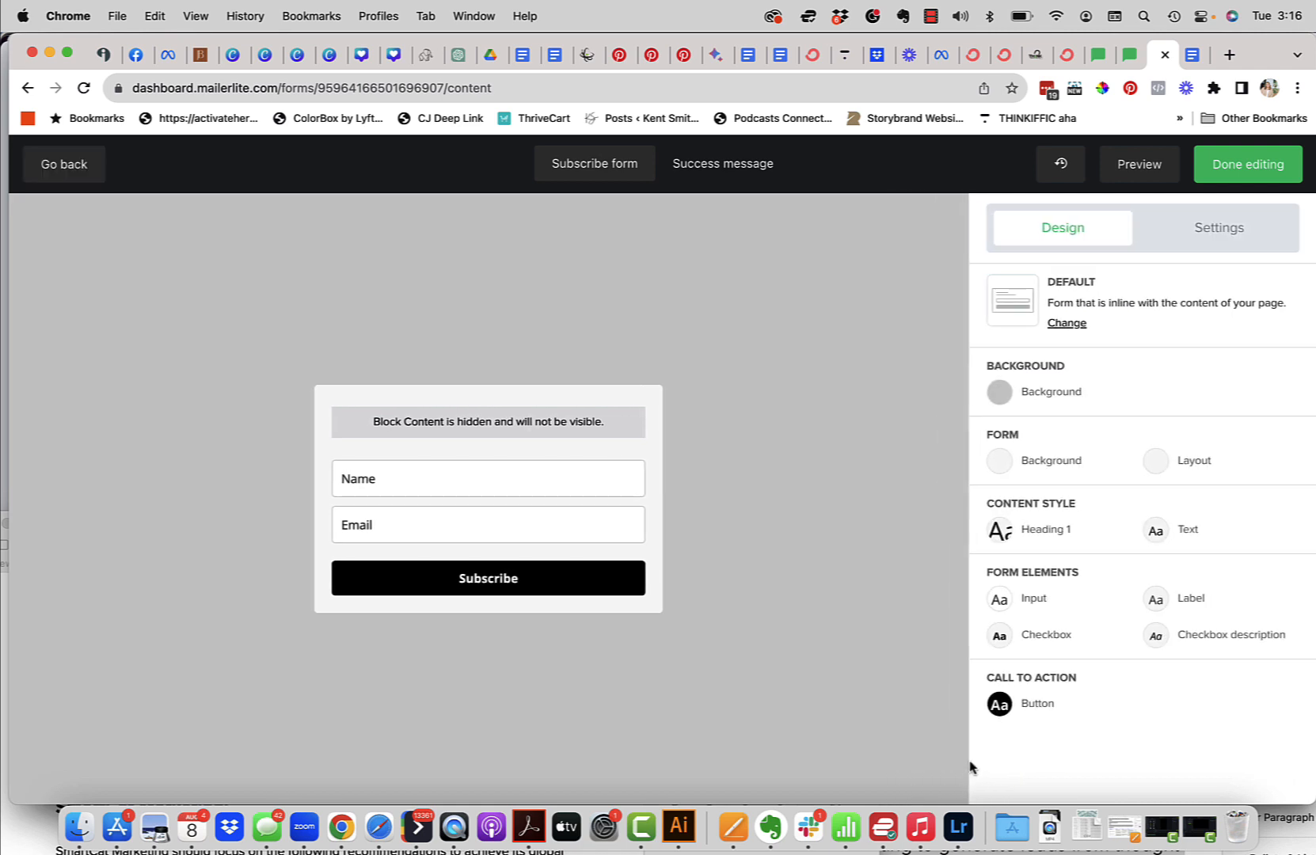
click(1250, 166)
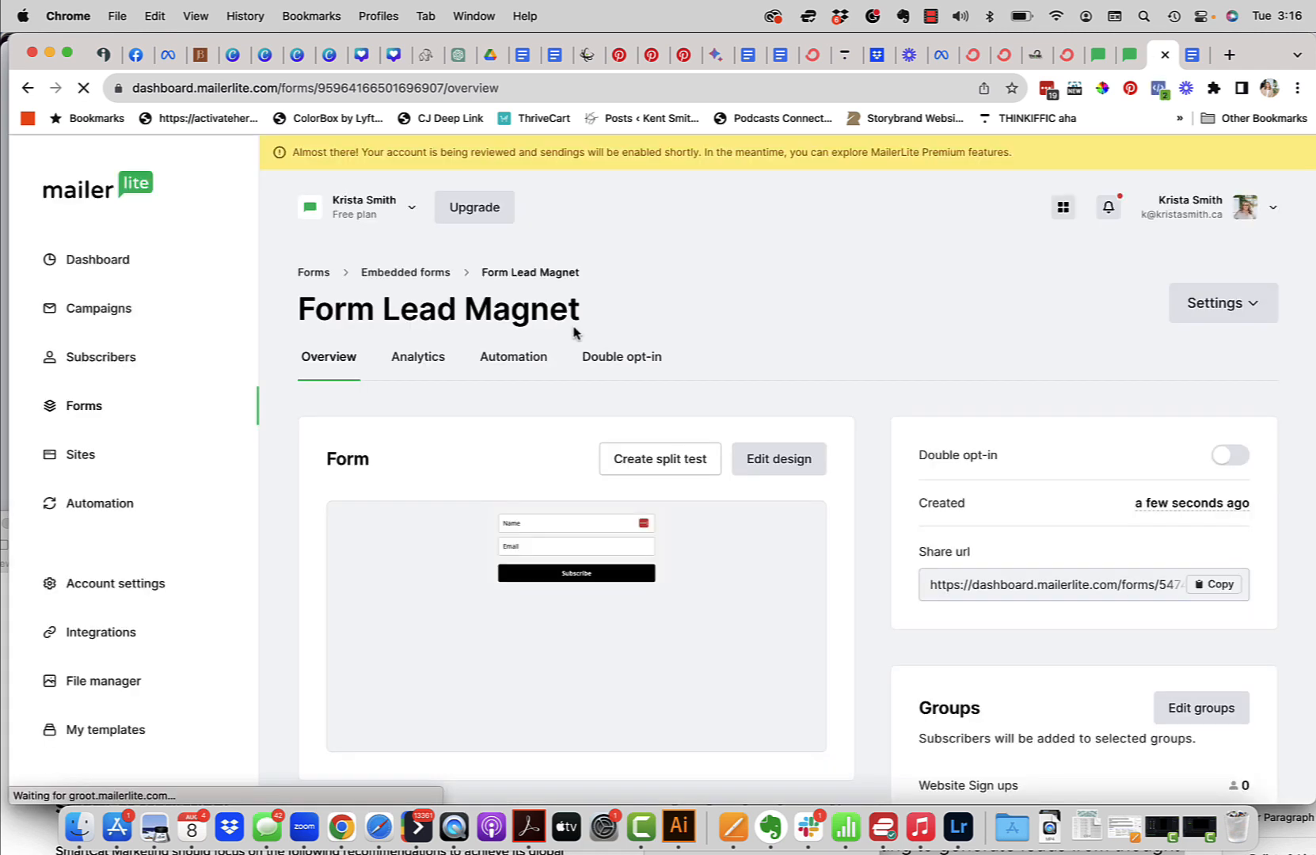
Create a new automation from scratch named "Client Welcome Kit" and start building it
mouse_move(432, 546)
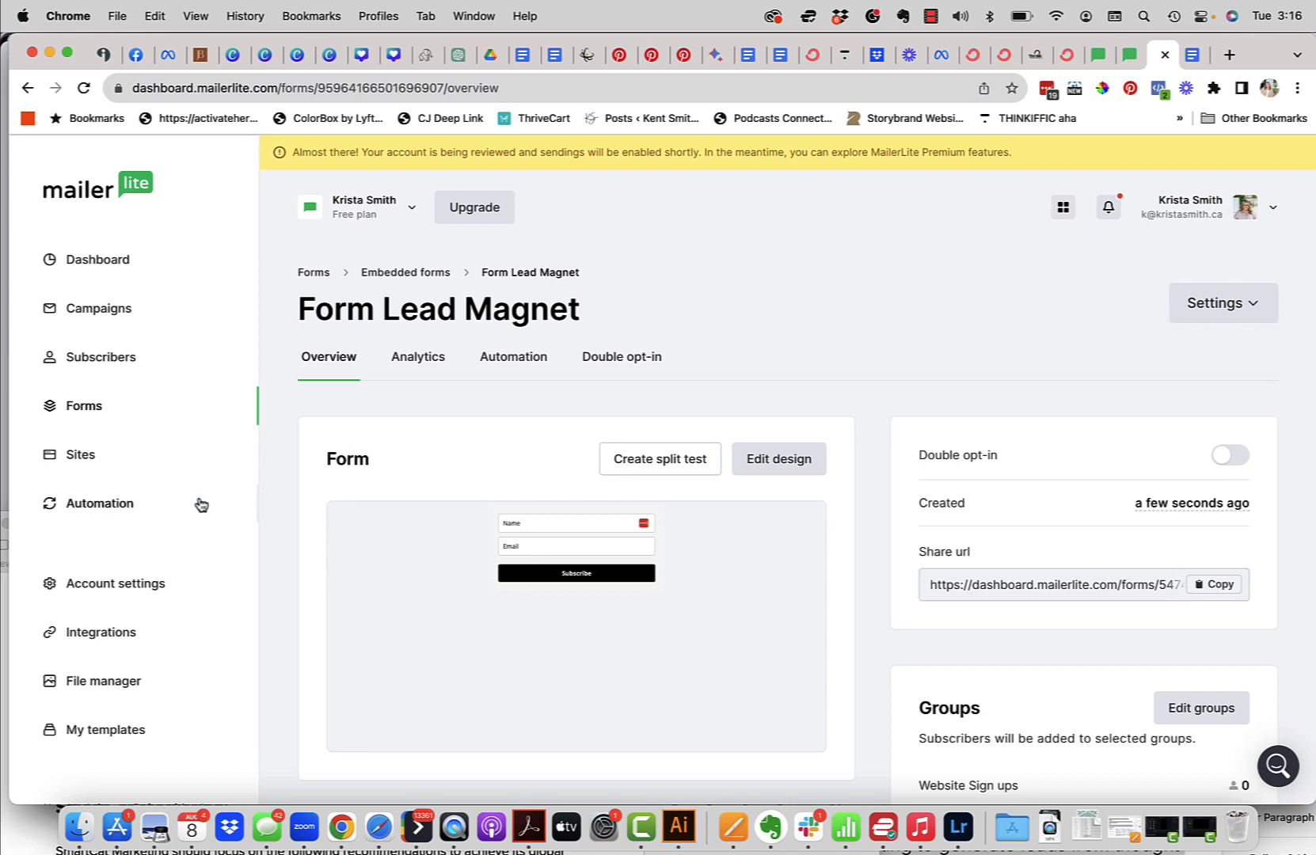
click(115, 508)
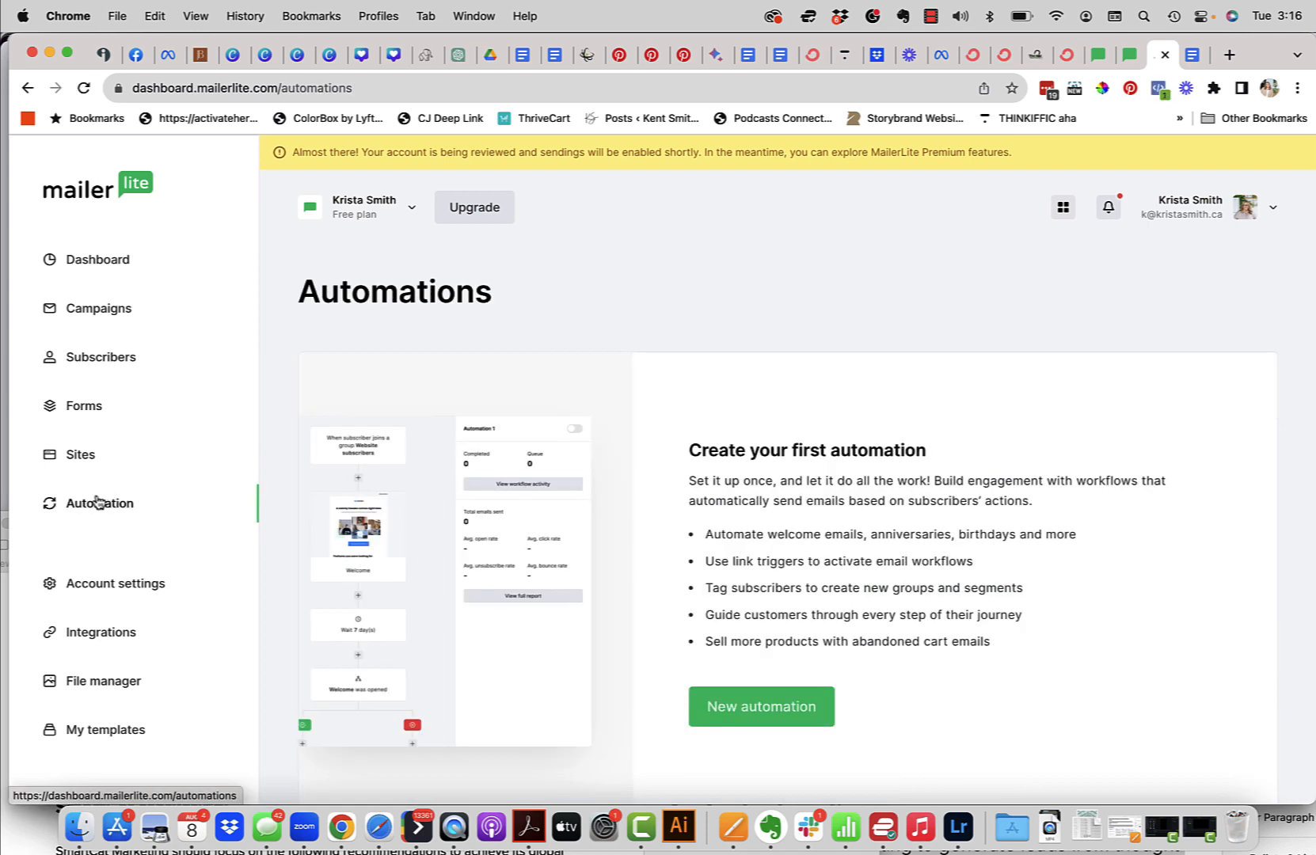
click(753, 730)
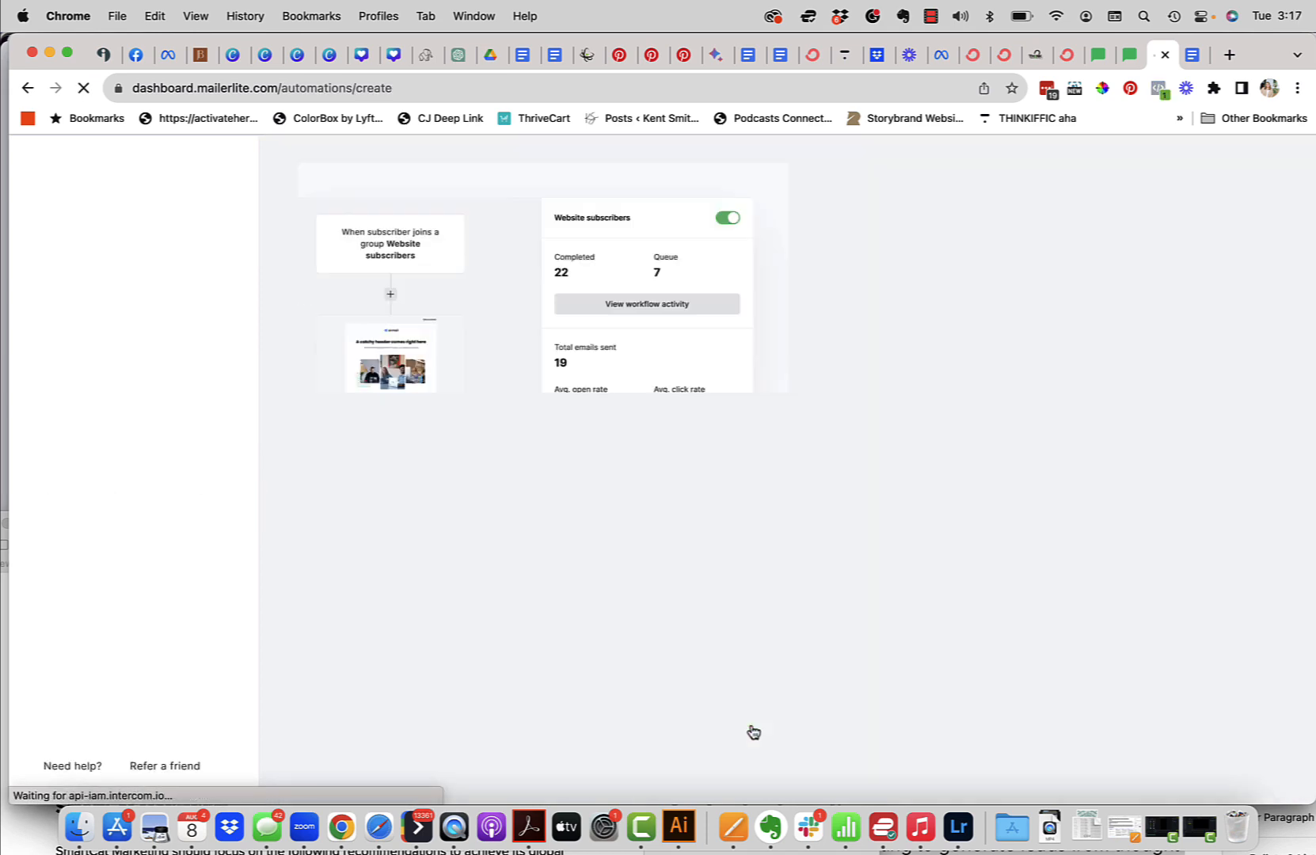
click(877, 454)
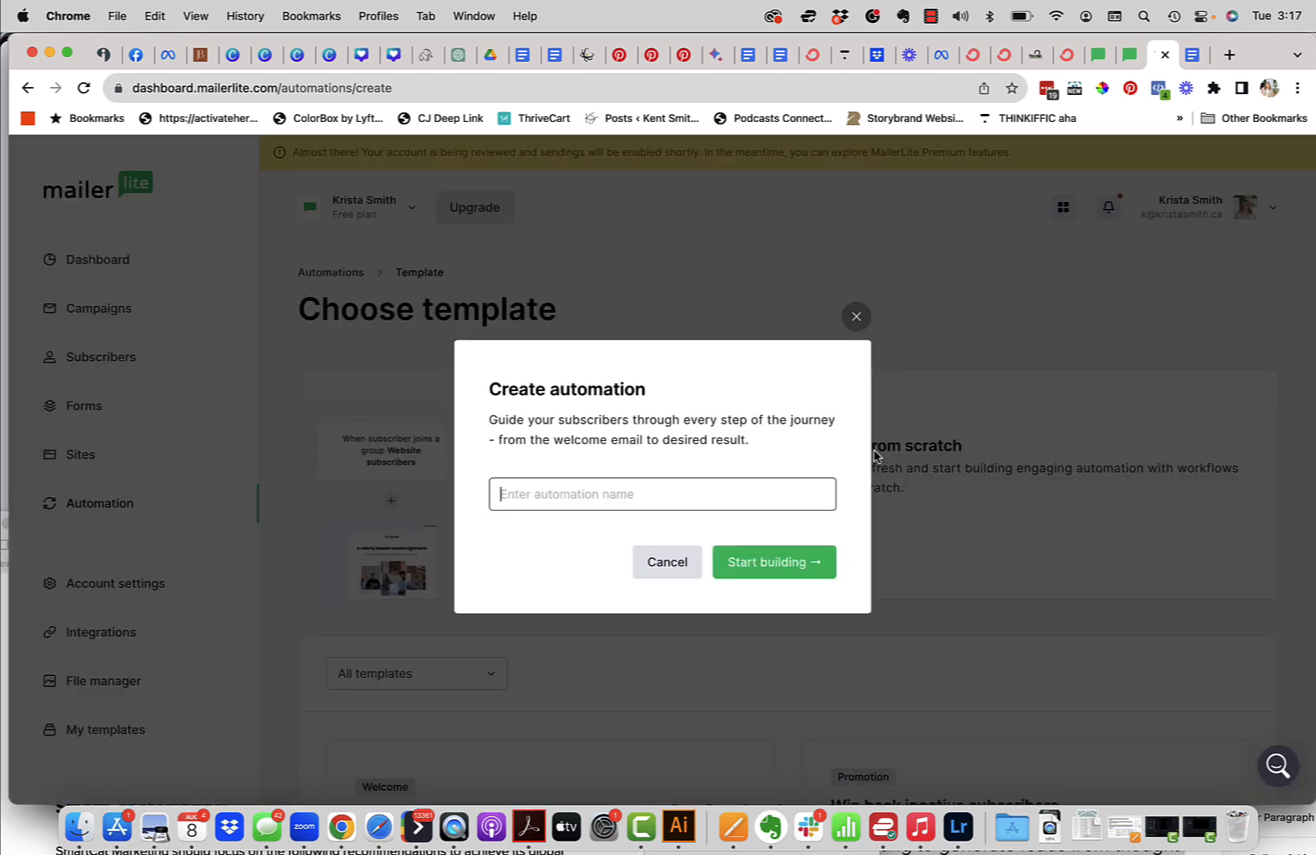
click(690, 494)
text(Cli)
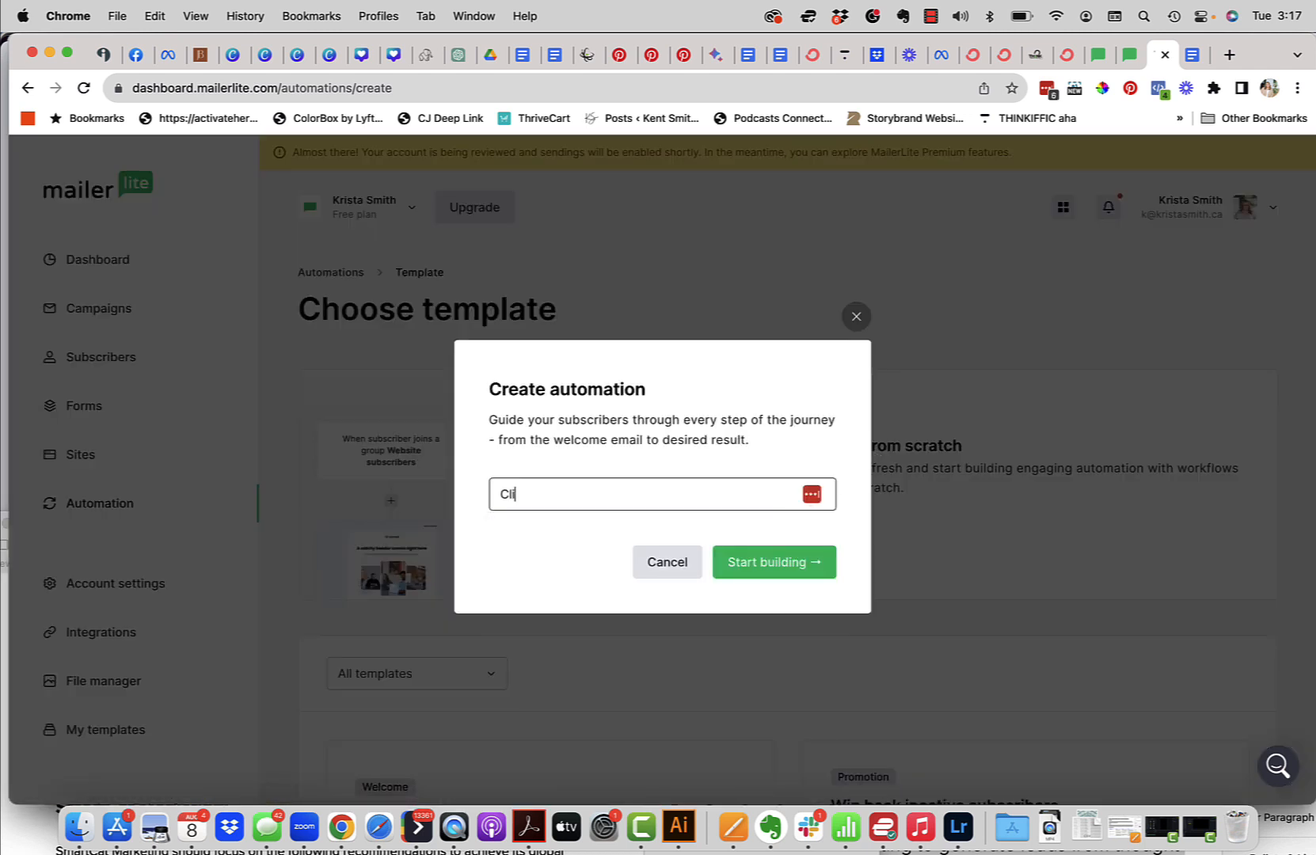
text(ent Welcome Kit)
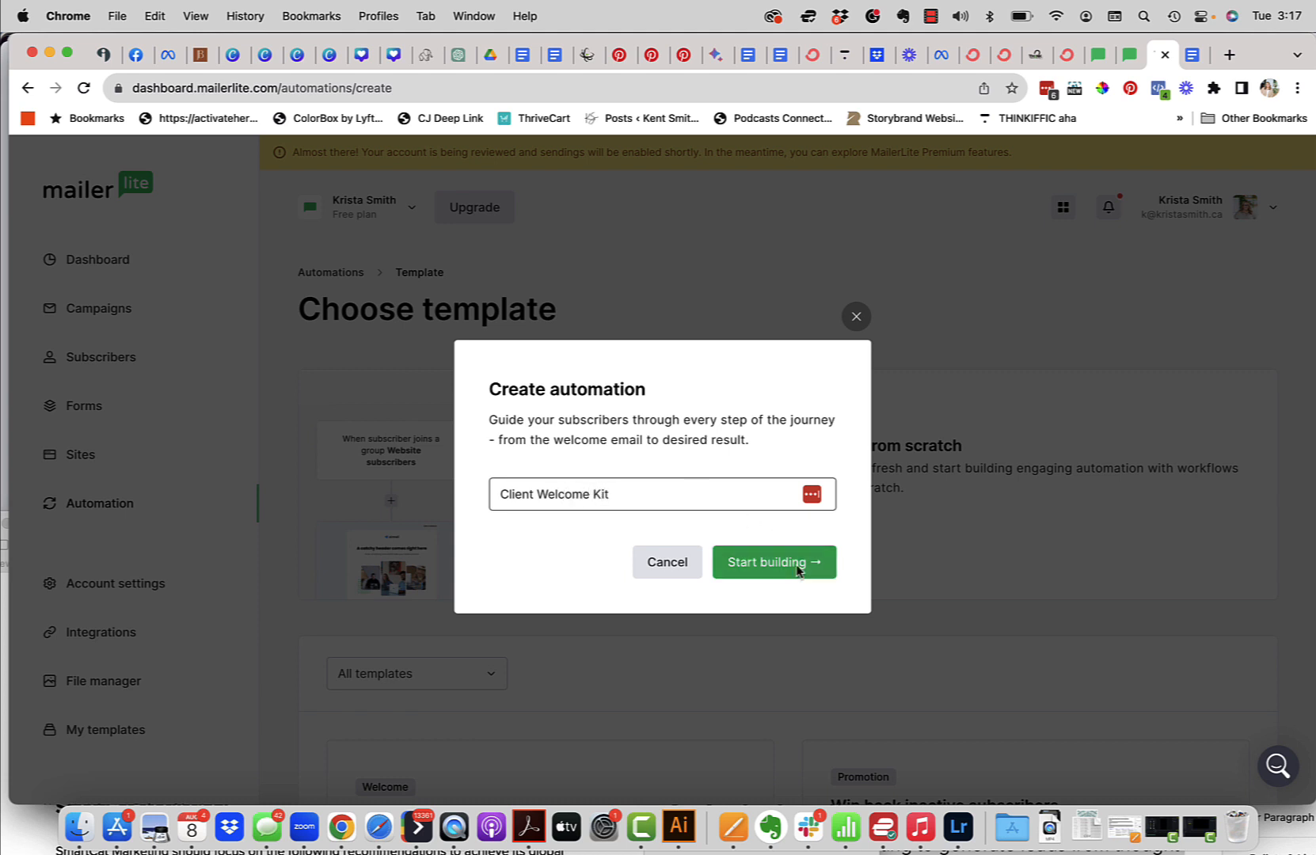
click(784, 570)
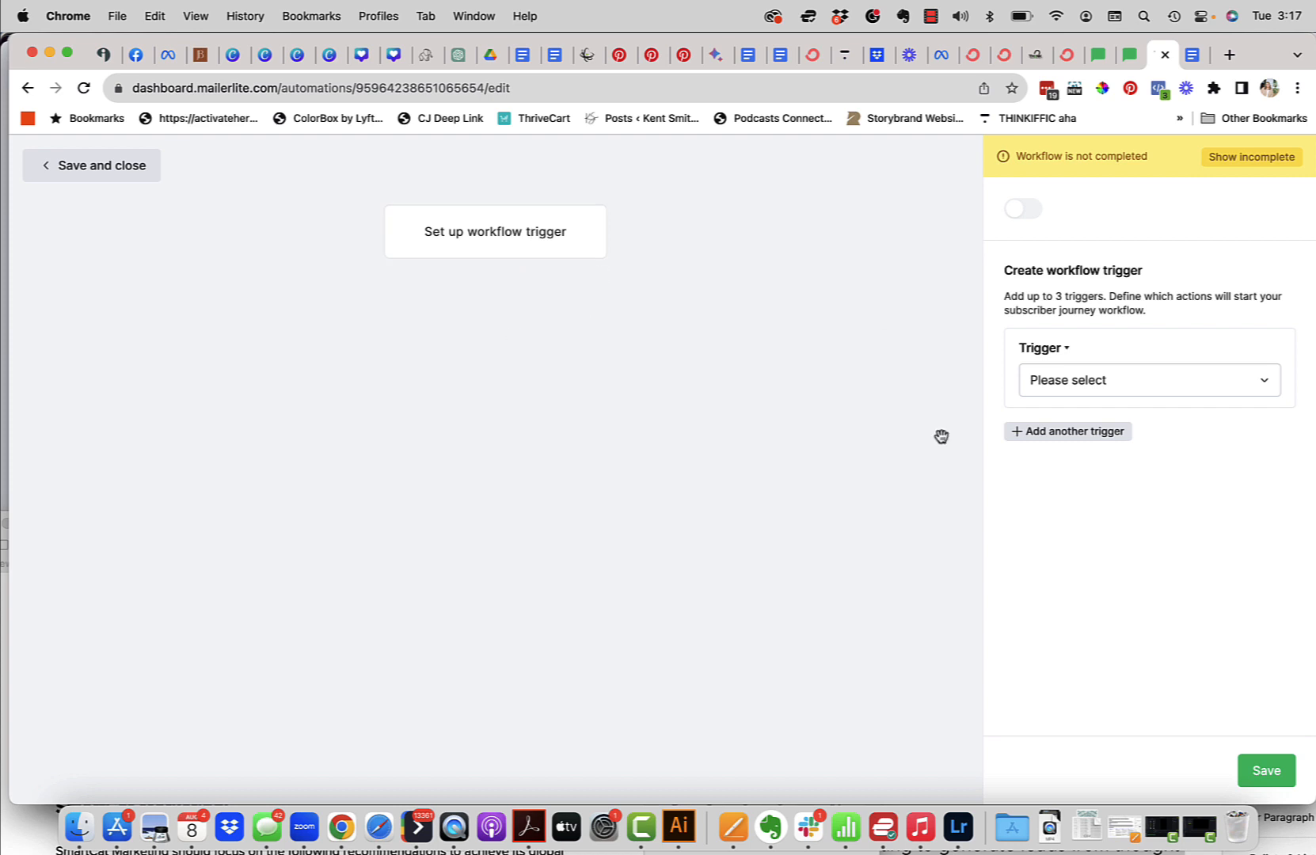
Set the workflow trigger to "When subscriber joins group(s)" with the Website Sign ups group, and save it
click(1100, 383)
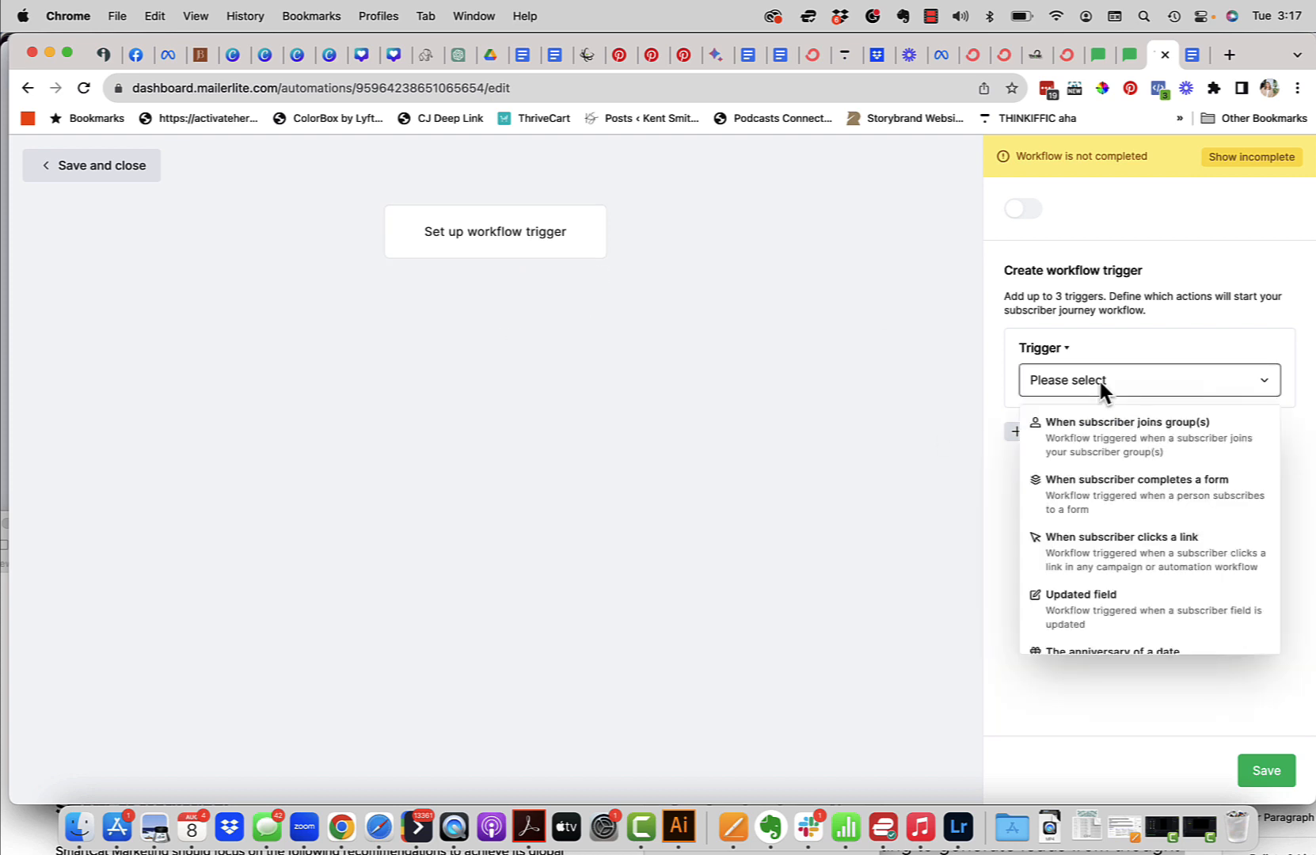
click(1097, 431)
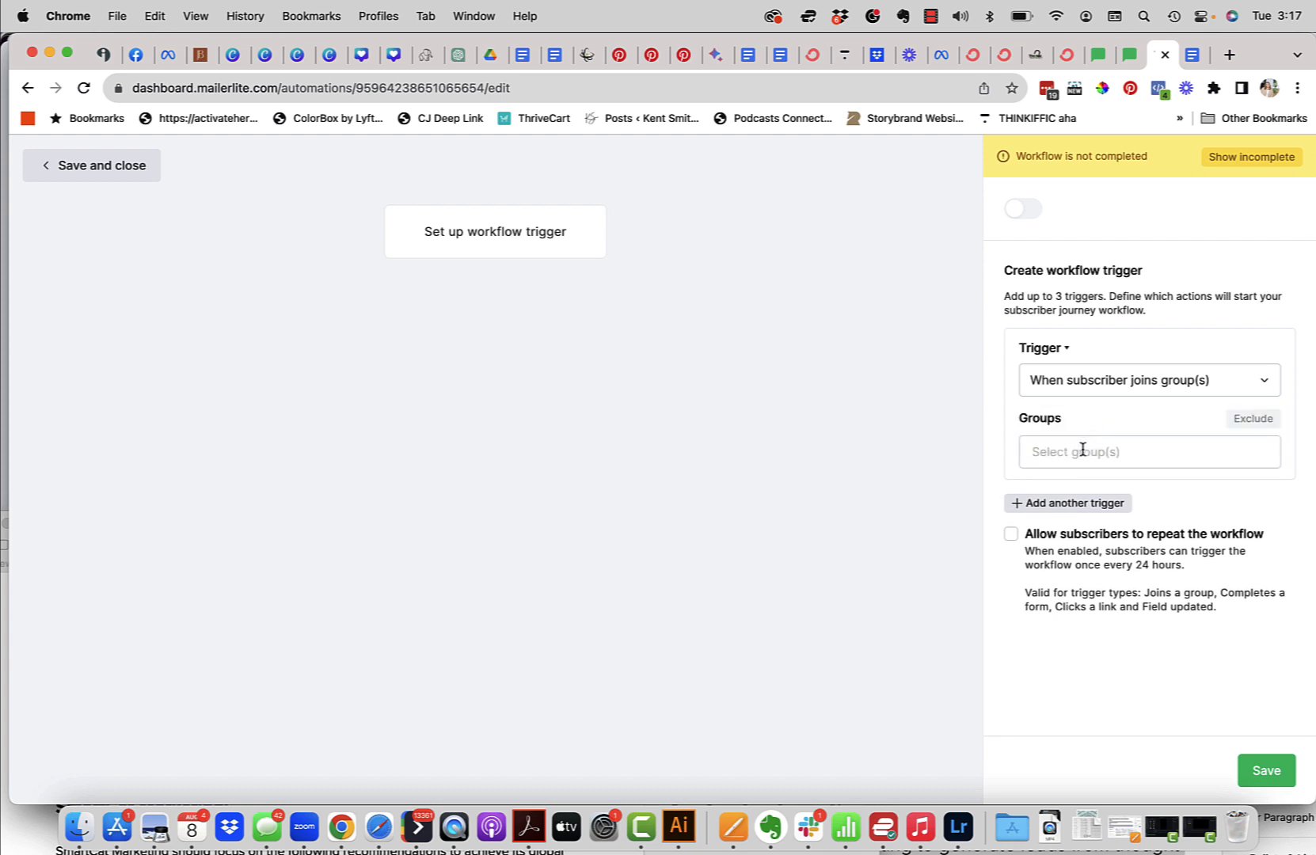
click(1083, 450)
click(1037, 489)
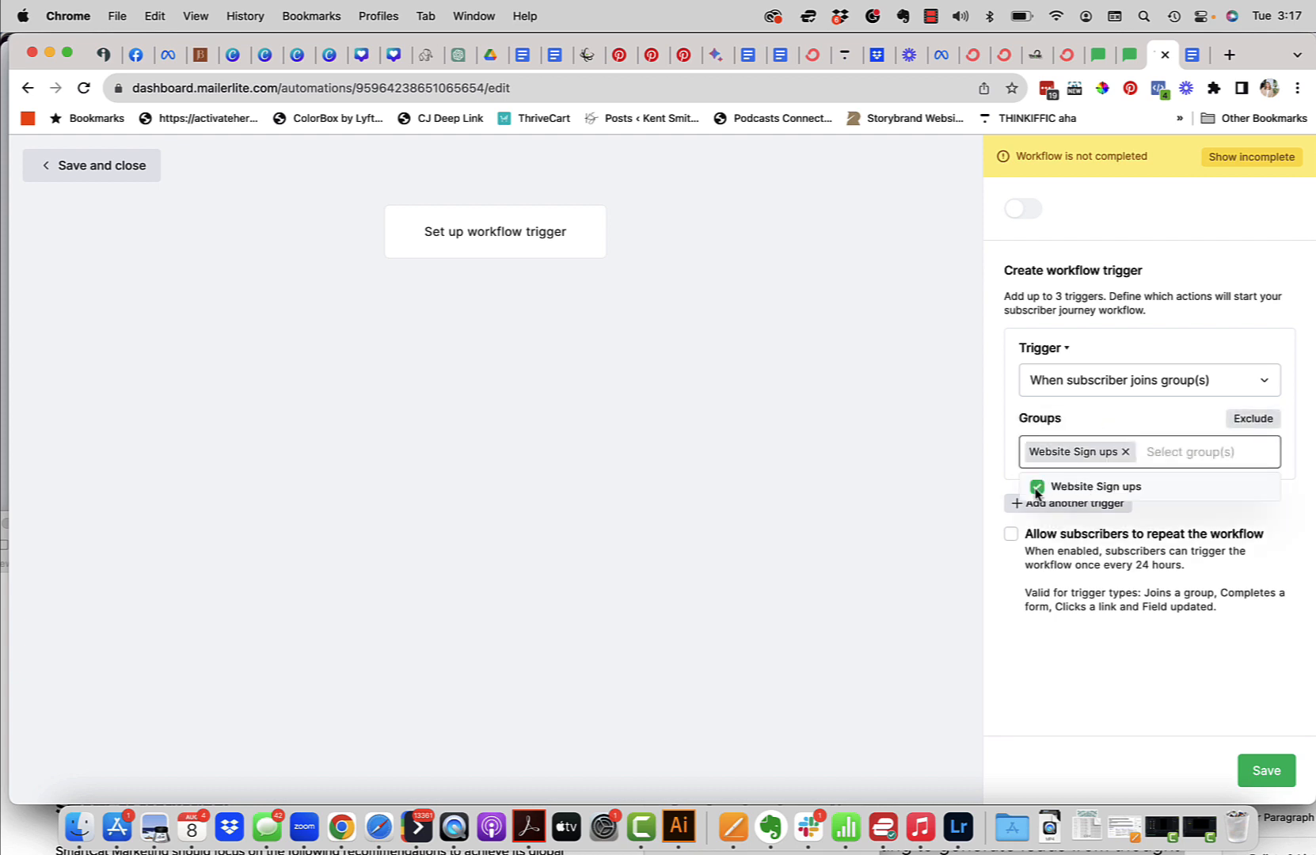
click(1114, 689)
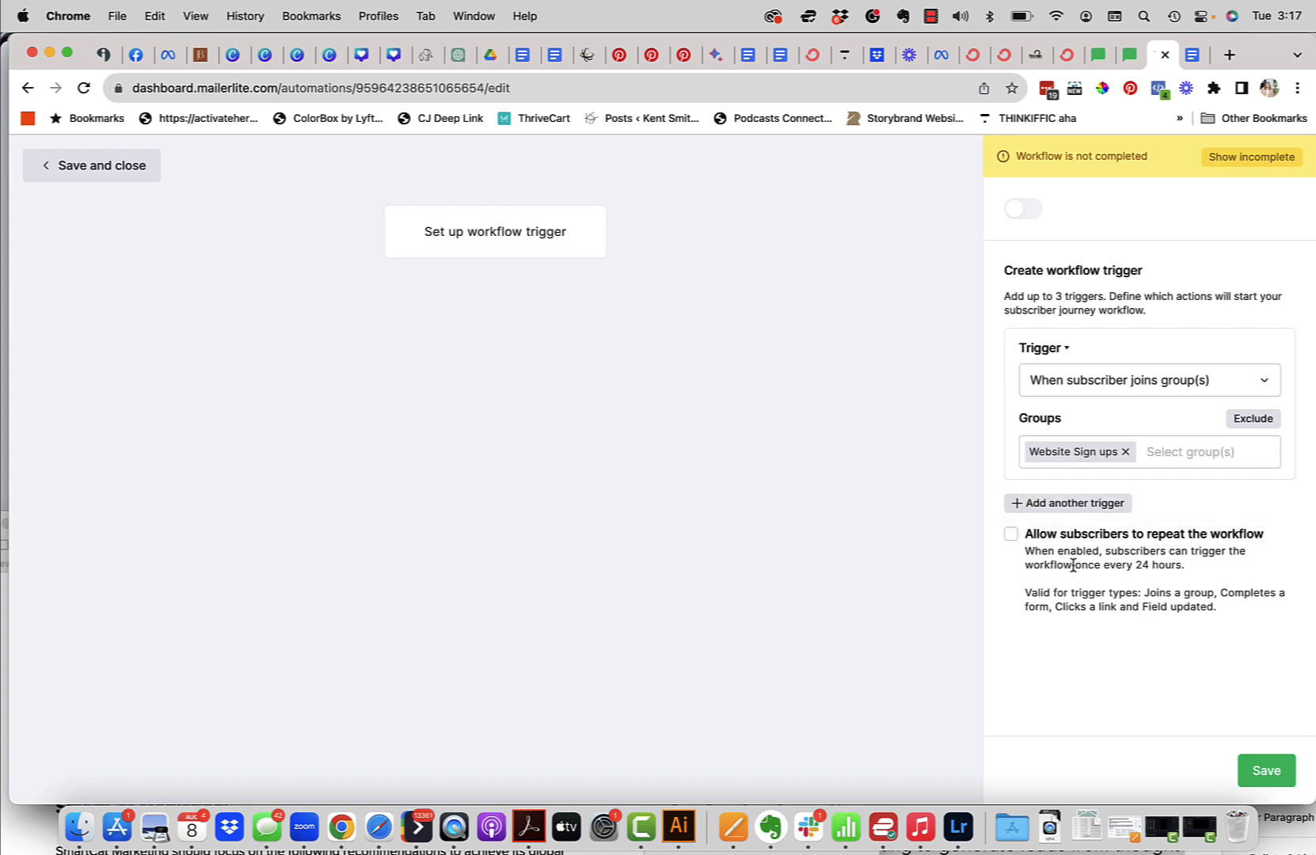
drag(1034, 534, 1216, 554)
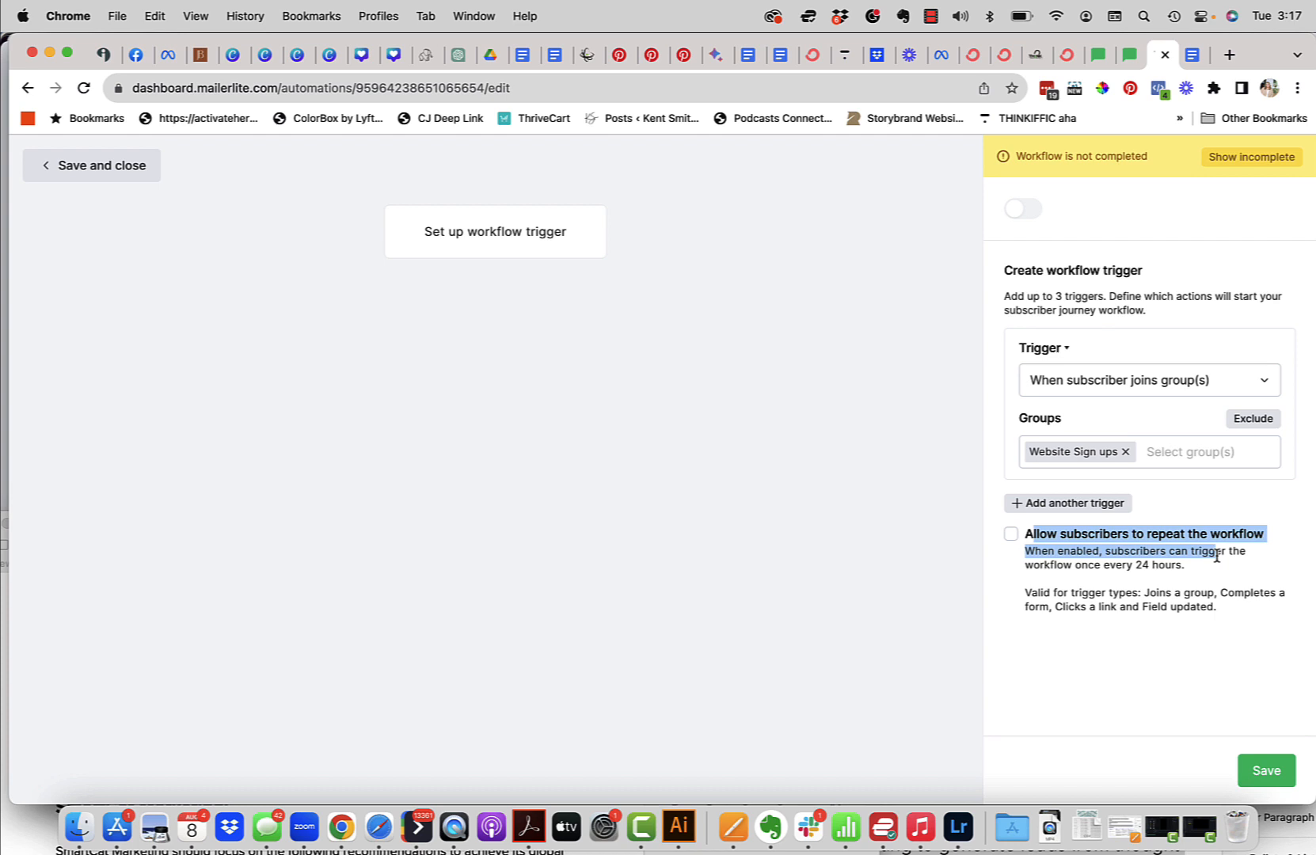
click(1265, 772)
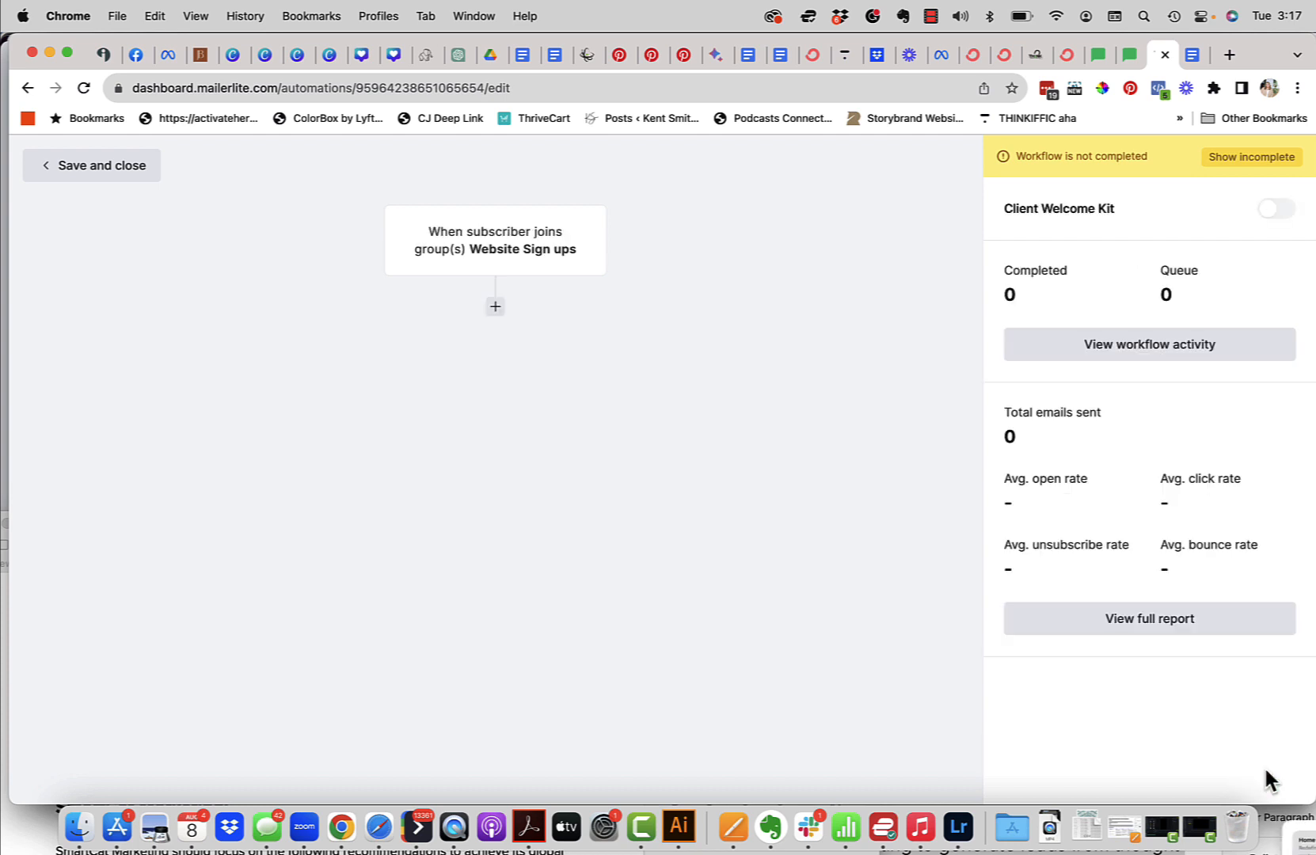
Add an email step below the workflow trigger and name it "Email One"
click(496, 313)
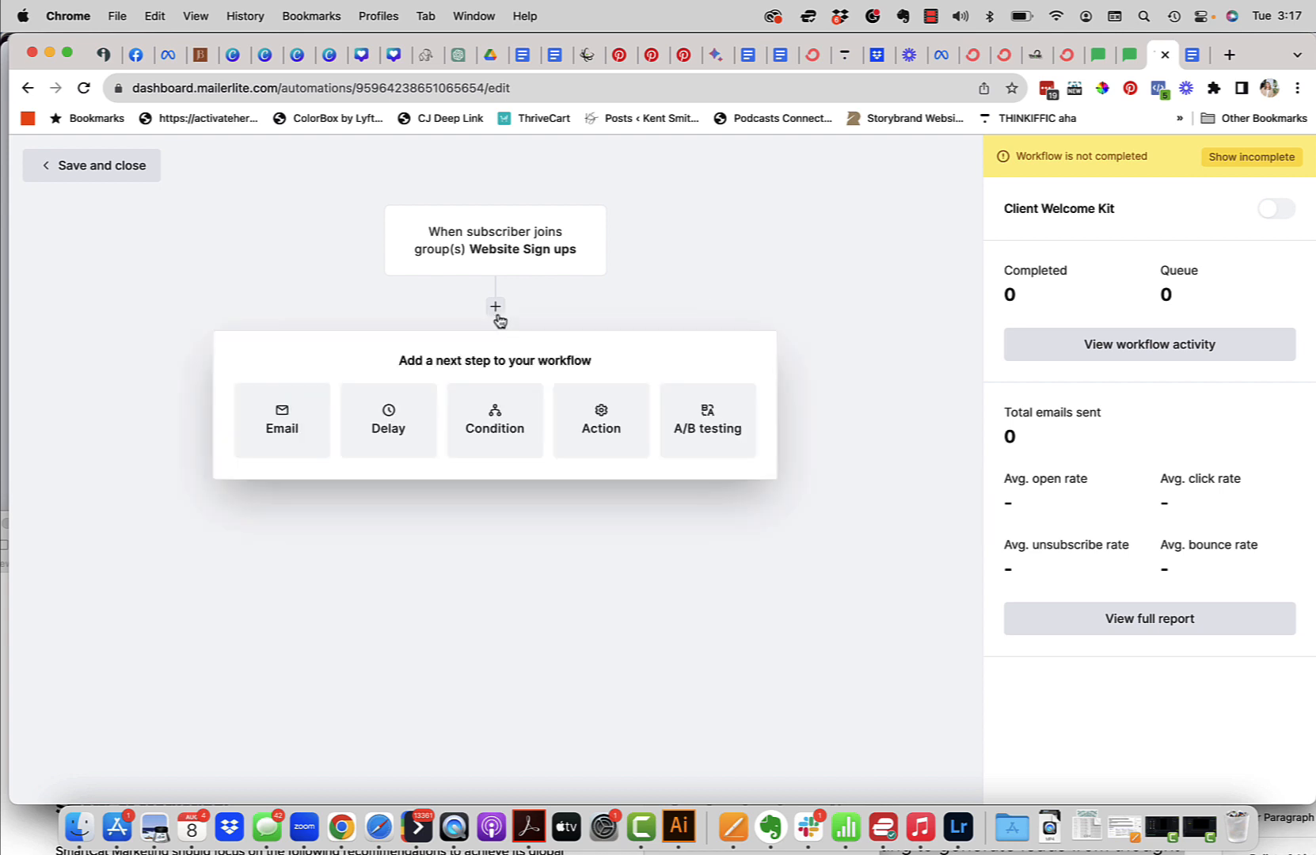
click(291, 429)
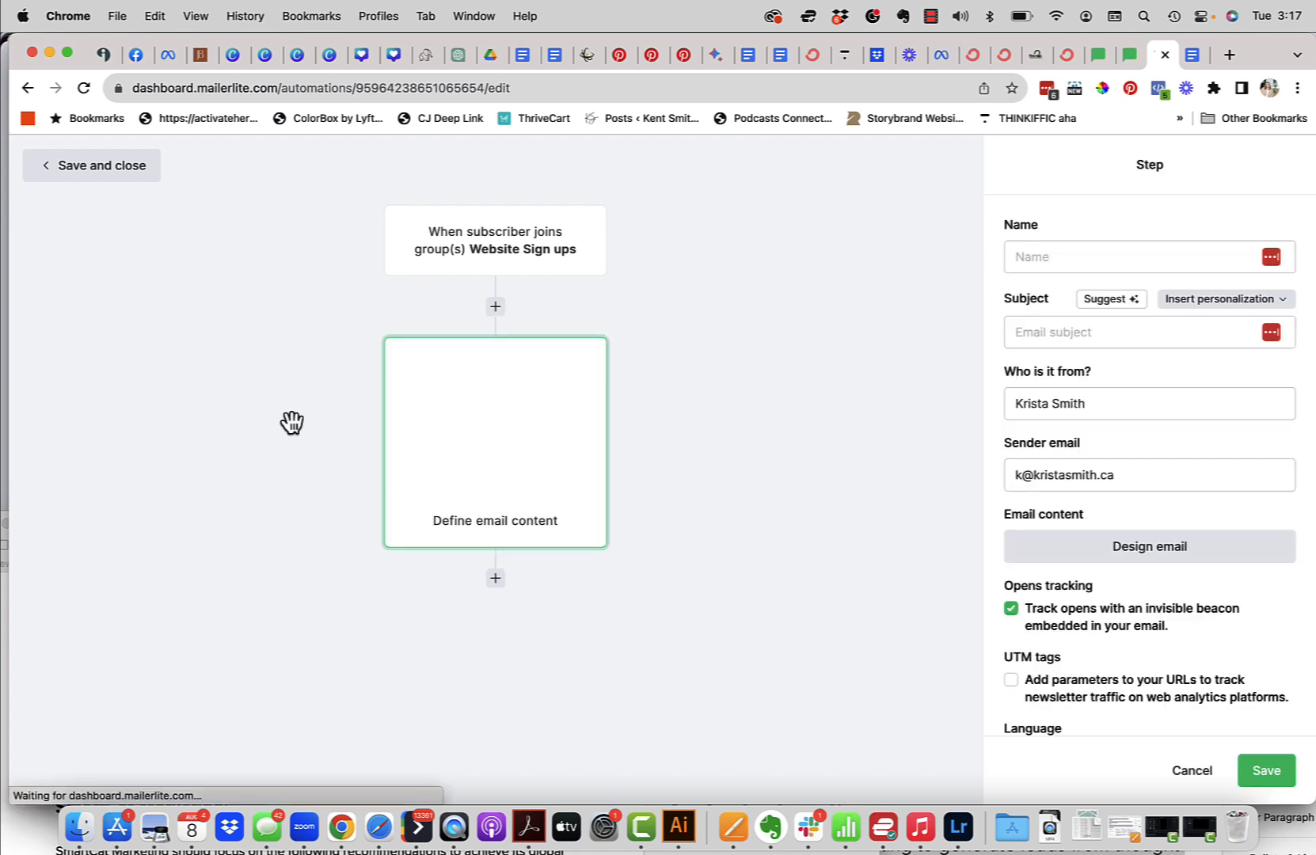
click(1090, 252)
text(Email One)
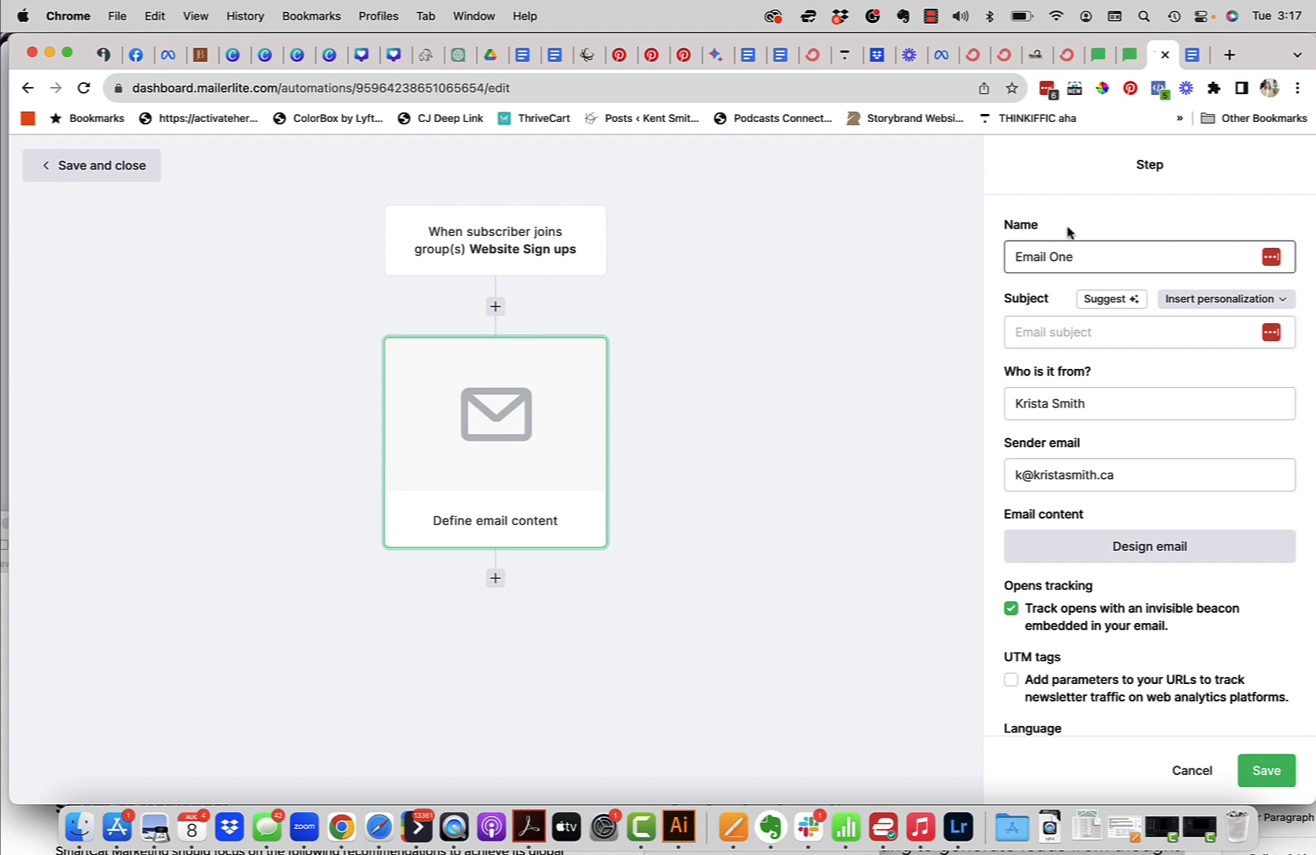
Copy the Email 1 subject line "Here's your Client Welcome Kit Quiz!" from the Google Docs nurture sequence and use it as the email subject
click(1055, 326)
click(1190, 55)
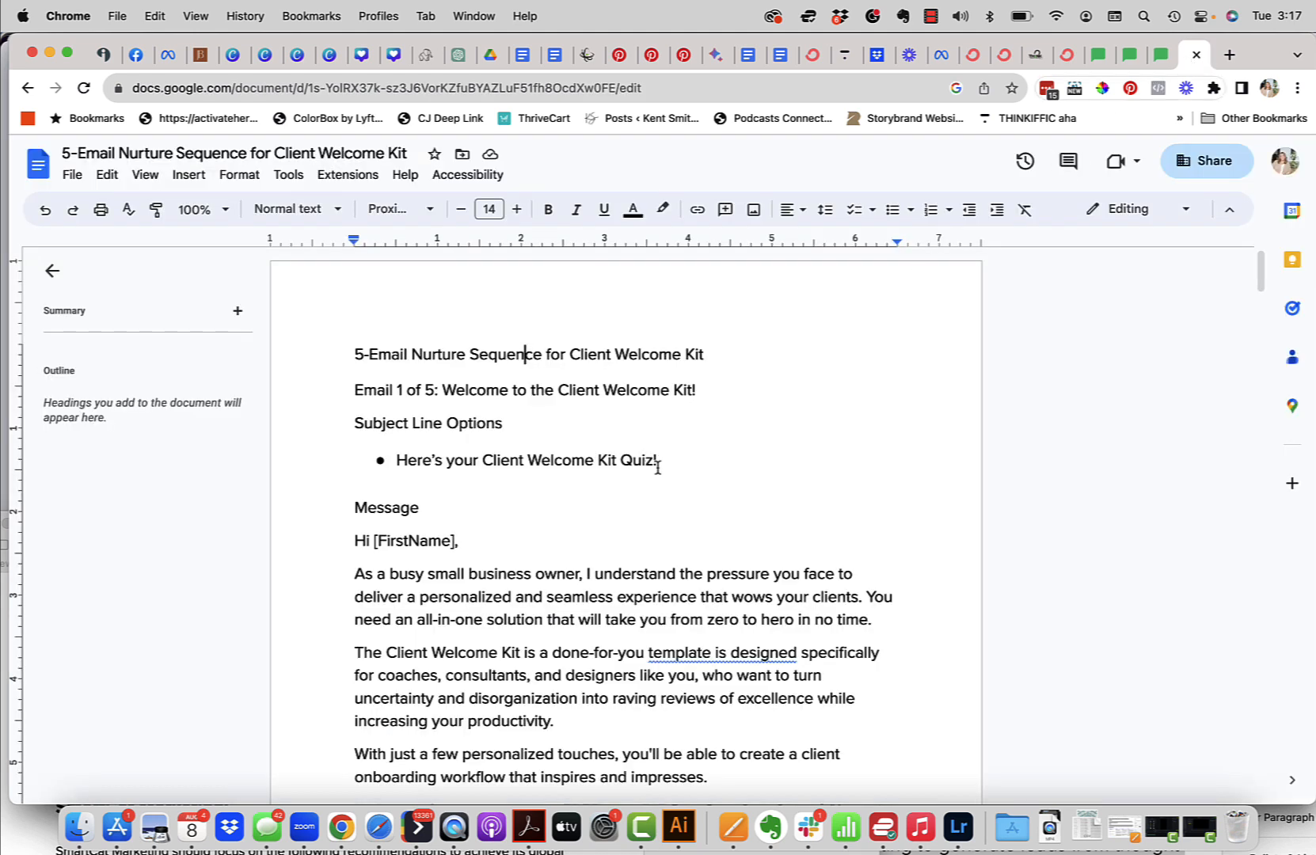
drag(656, 466, 396, 463)
key(super+c)
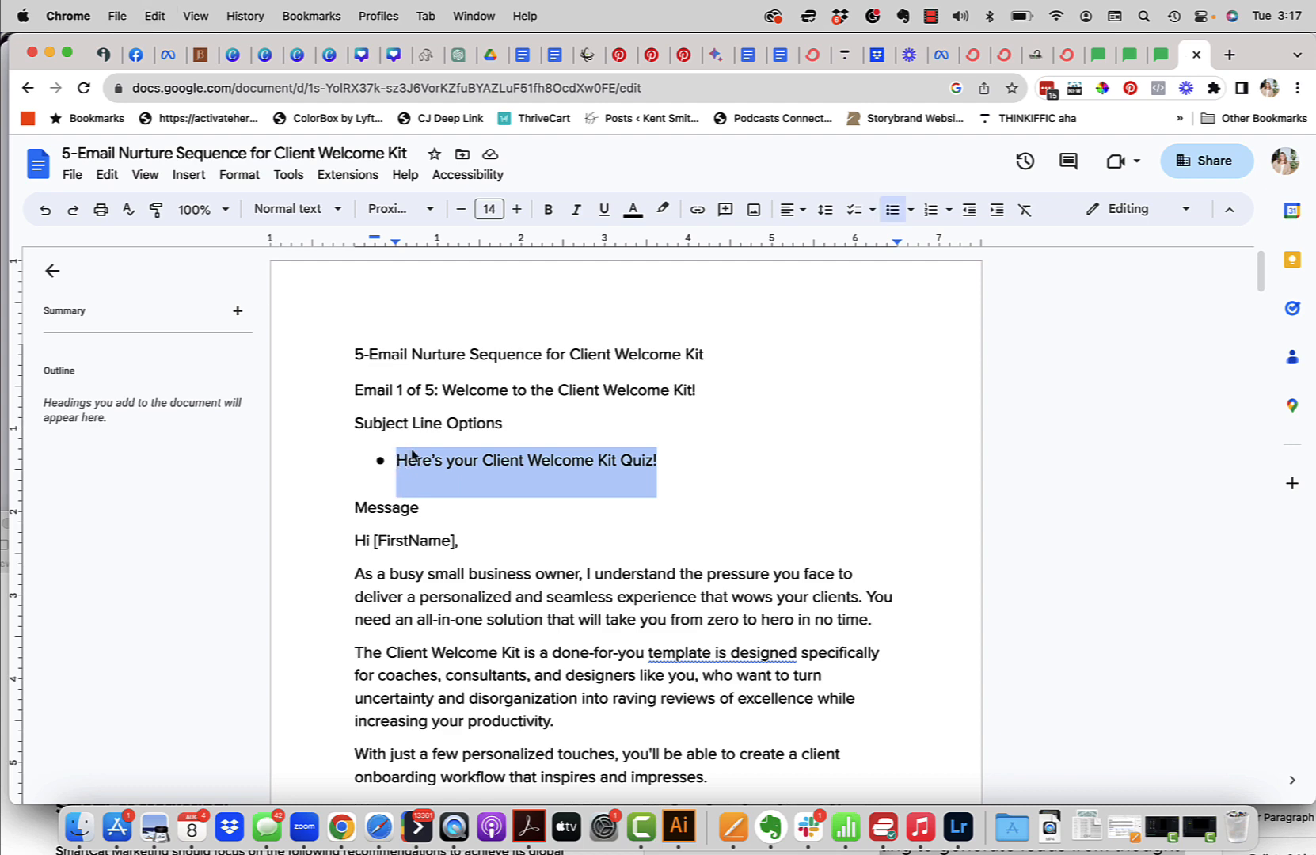
click(1161, 55)
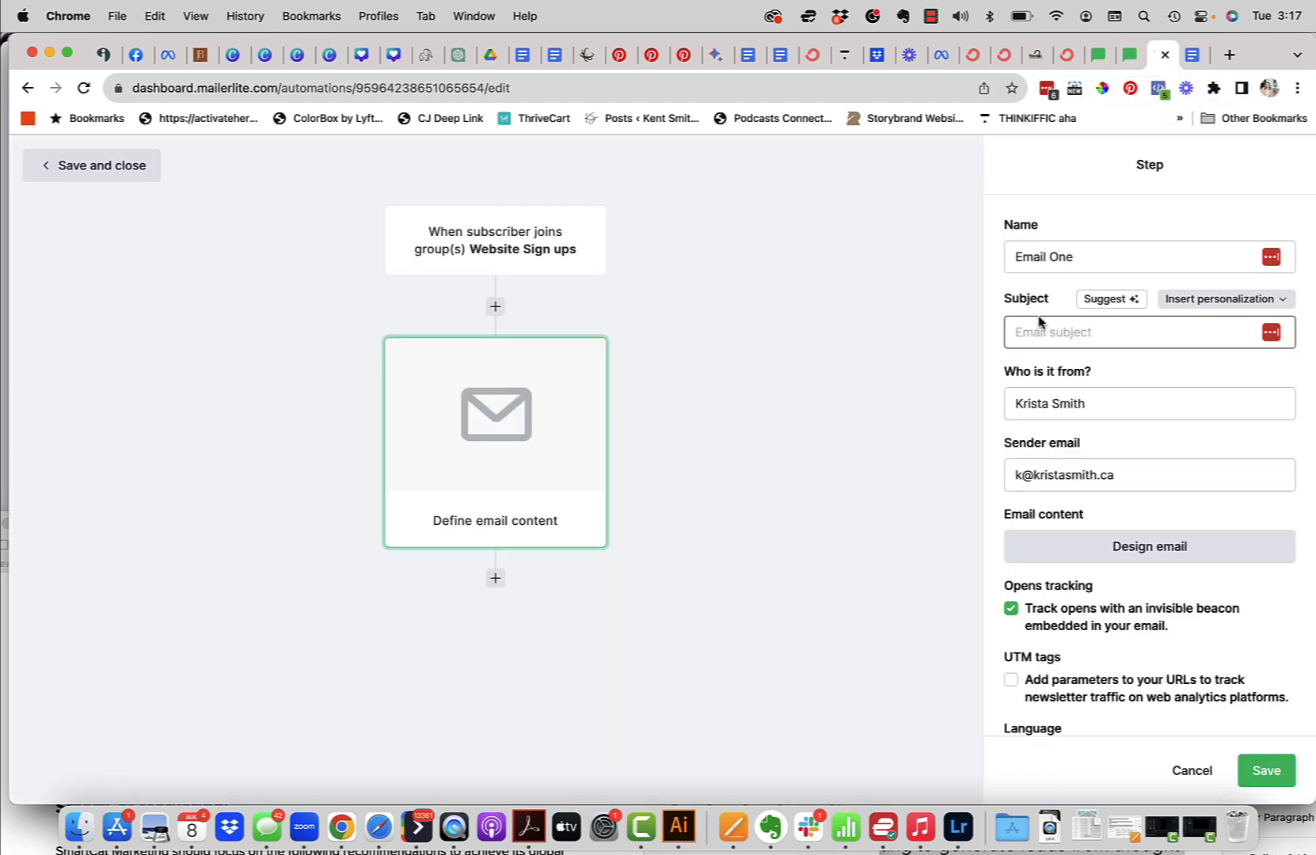
key(super+v)
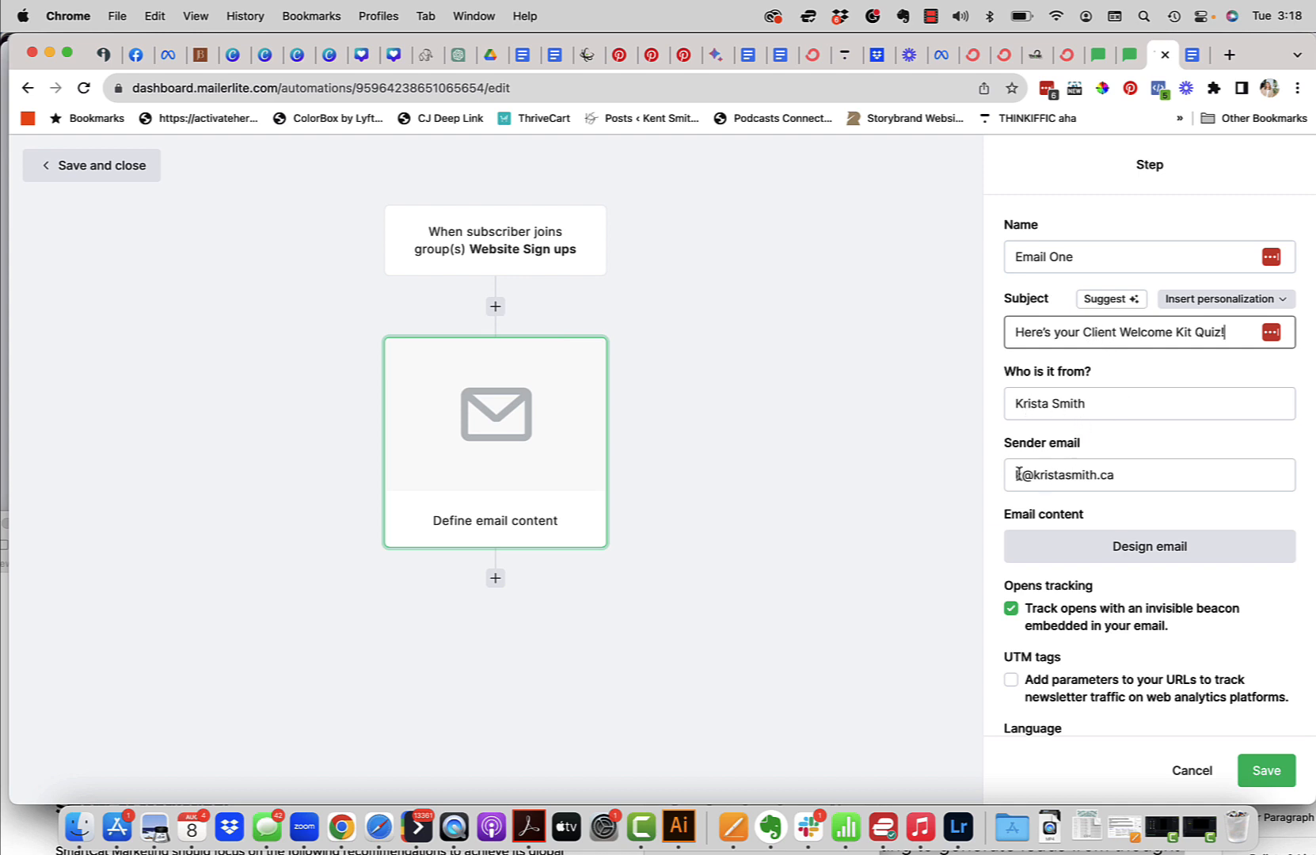
Start the email design in the Drag & drop editor and delete the default company navigation and hero image blocks
scroll(1104, 483, down, 2)
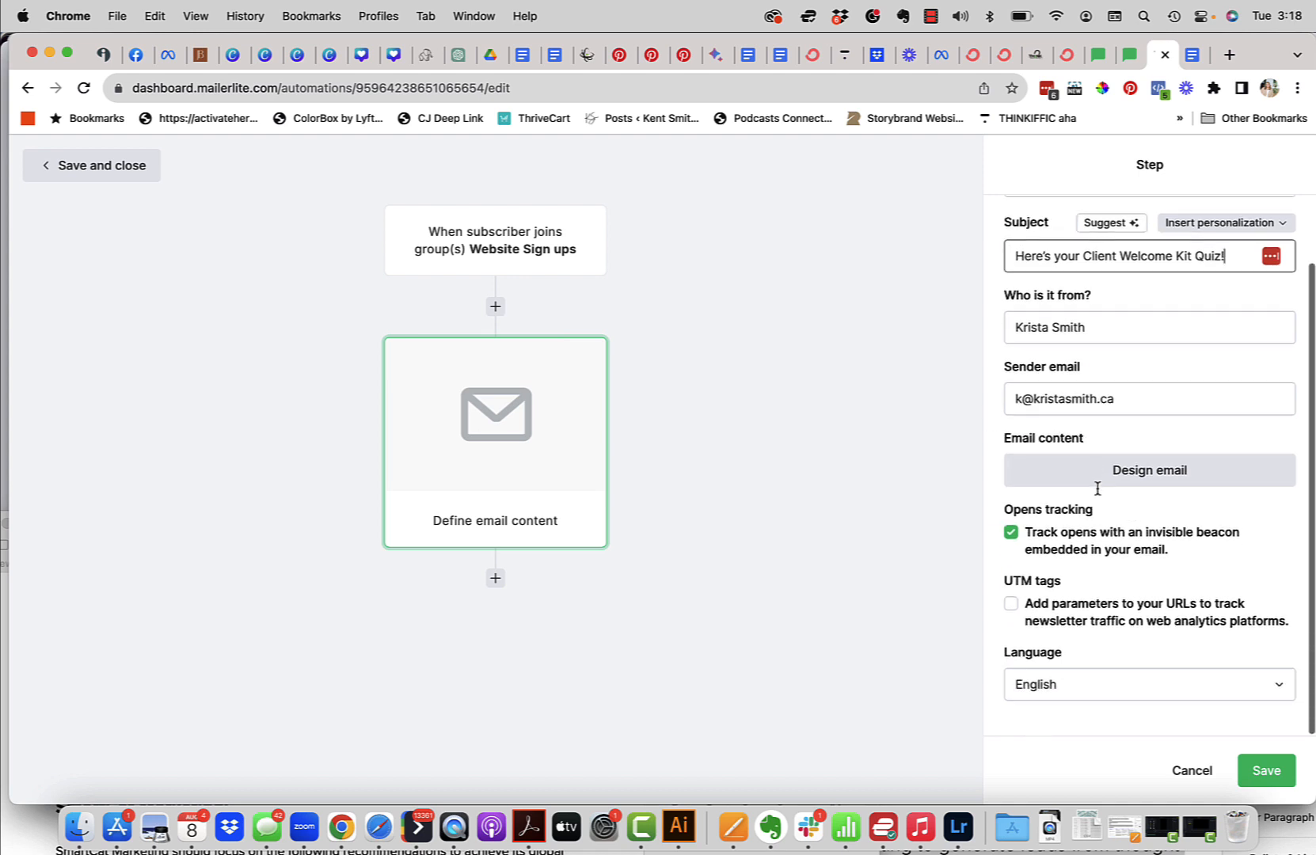
click(1131, 478)
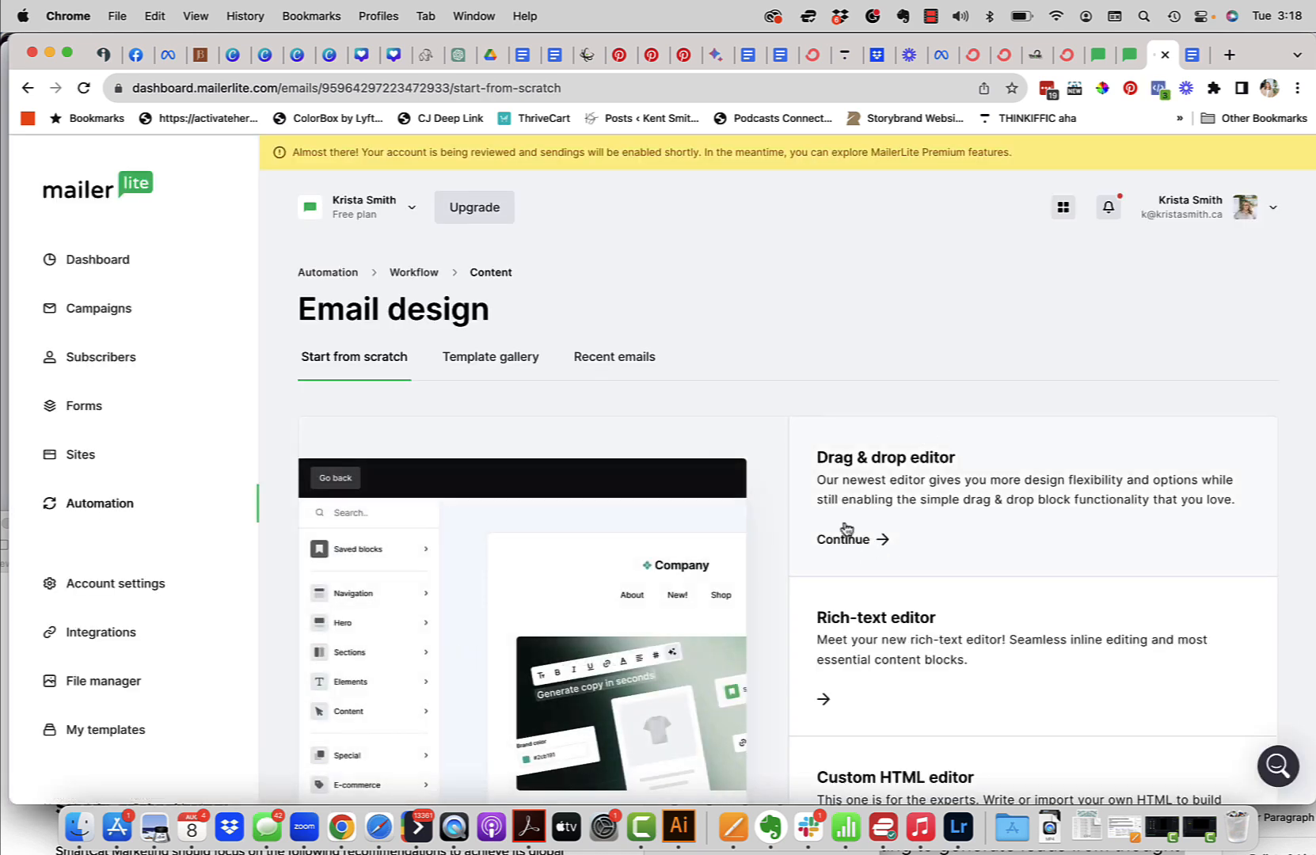
click(846, 538)
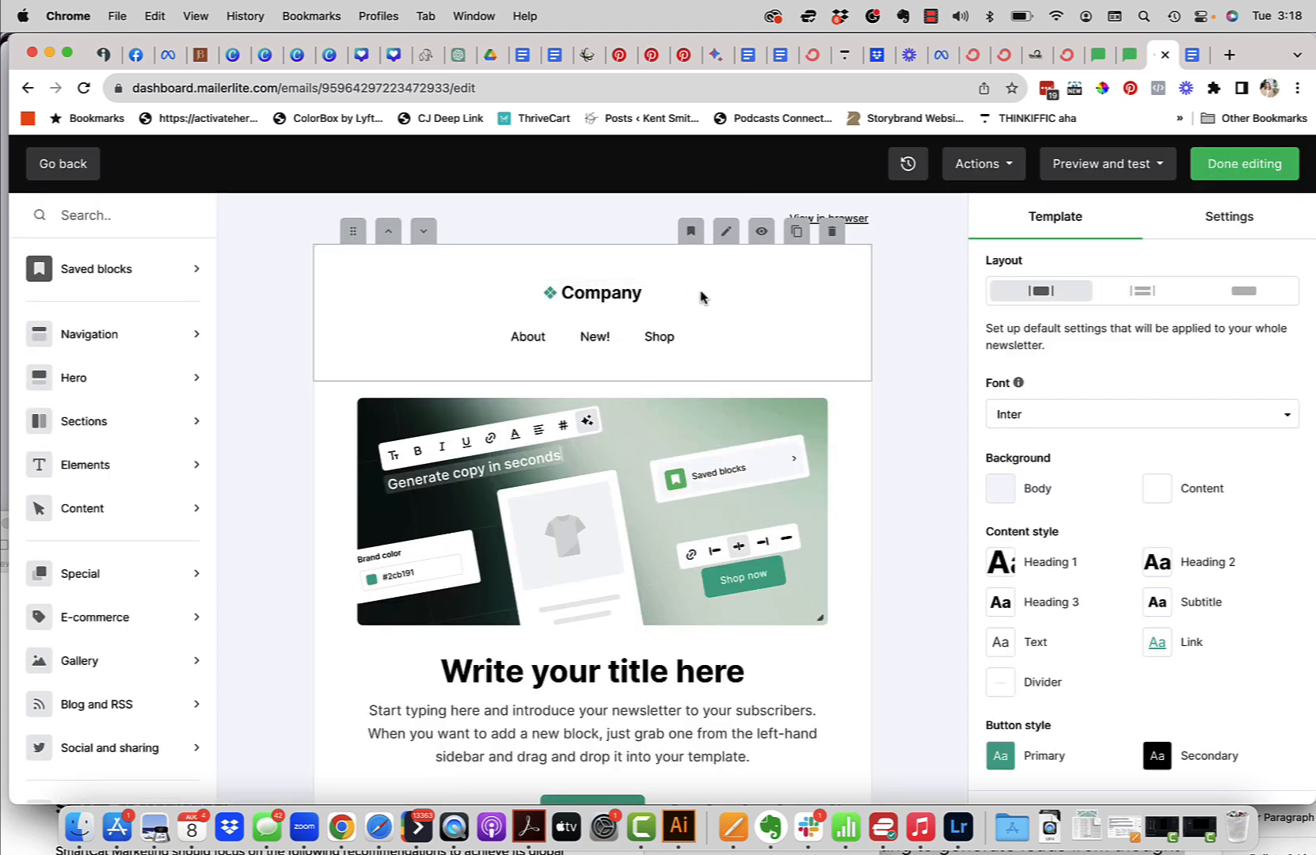
click(833, 235)
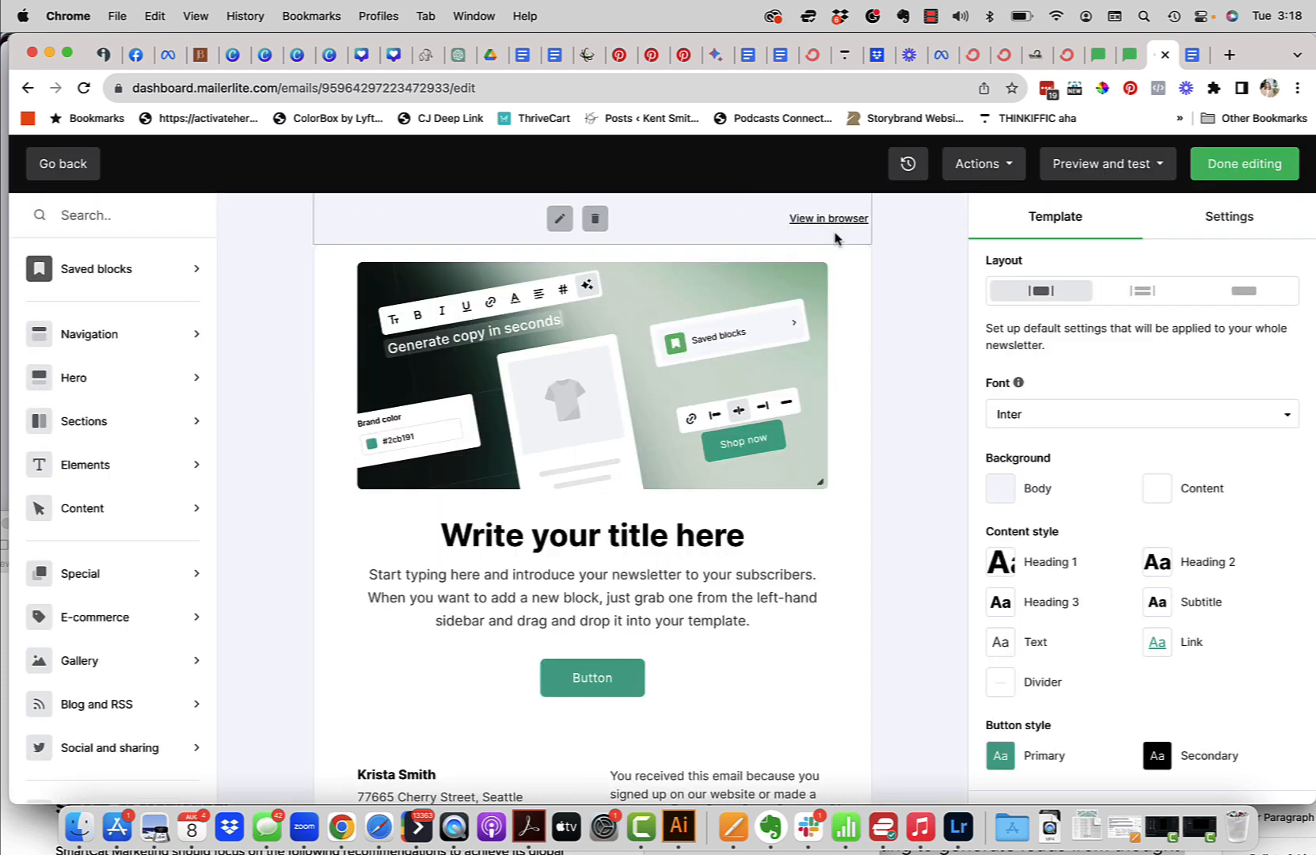
click(640, 285)
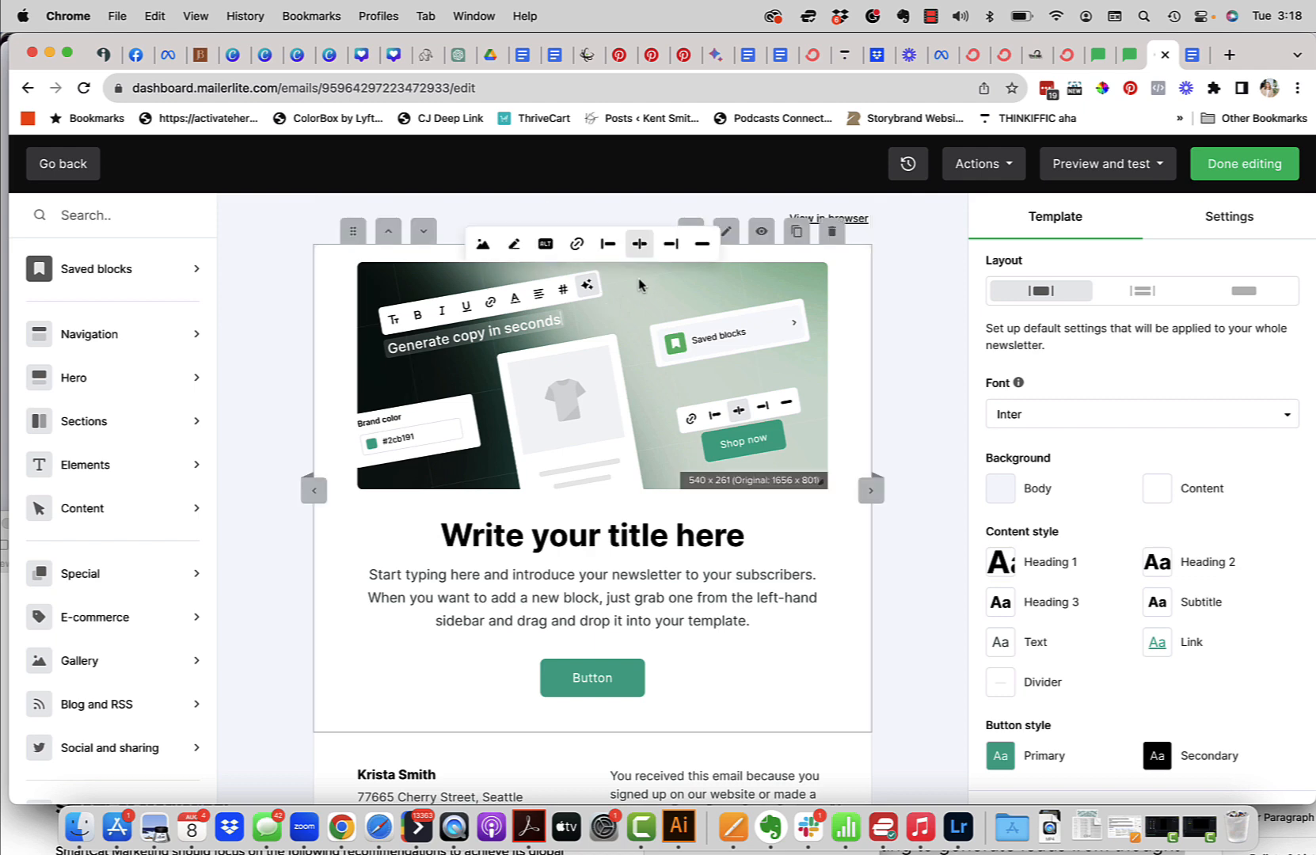
click(831, 232)
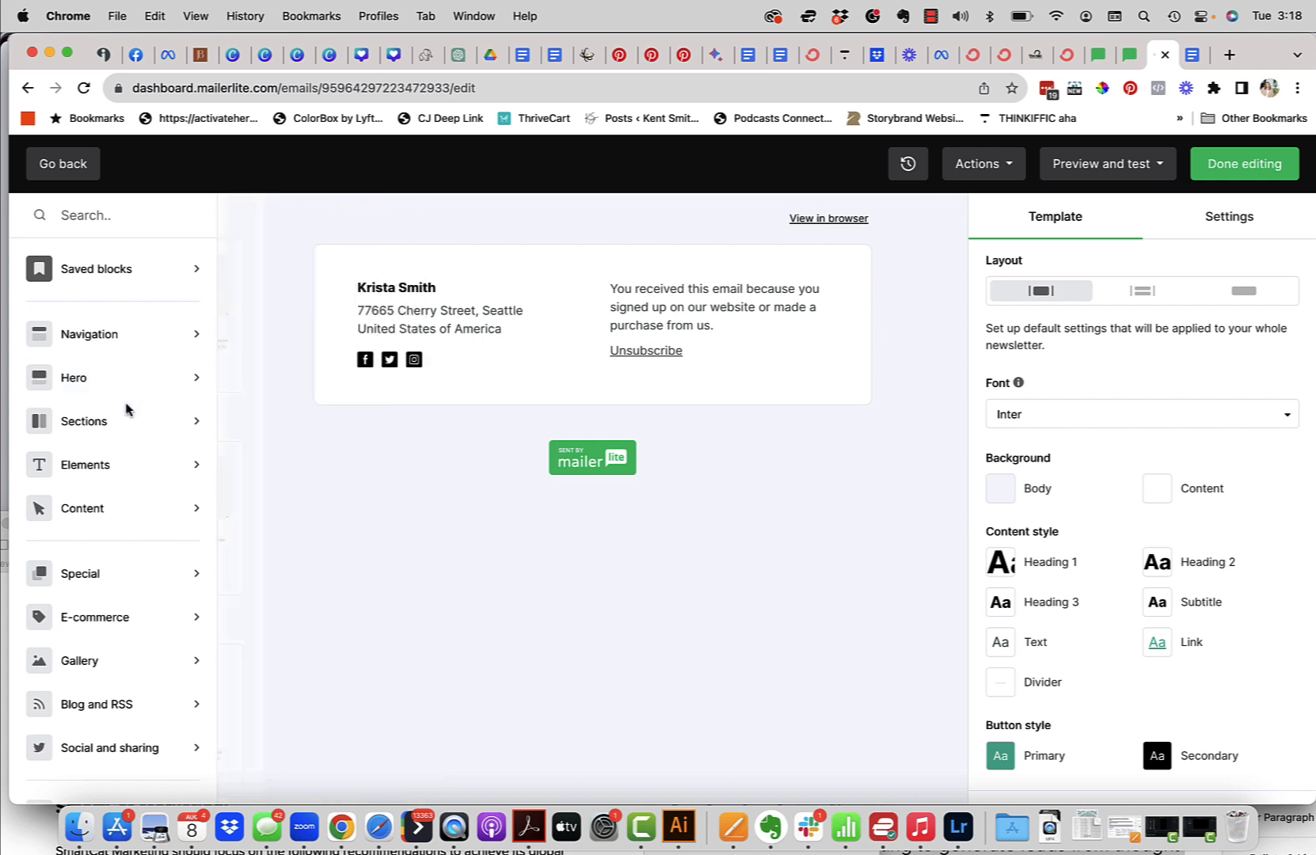
Add a logo block at the top of the email using the uploaded "Activate her Awesome, color full.png", and enlarge the logo
mouse_move(152, 342)
drag(320, 250, 518, 285)
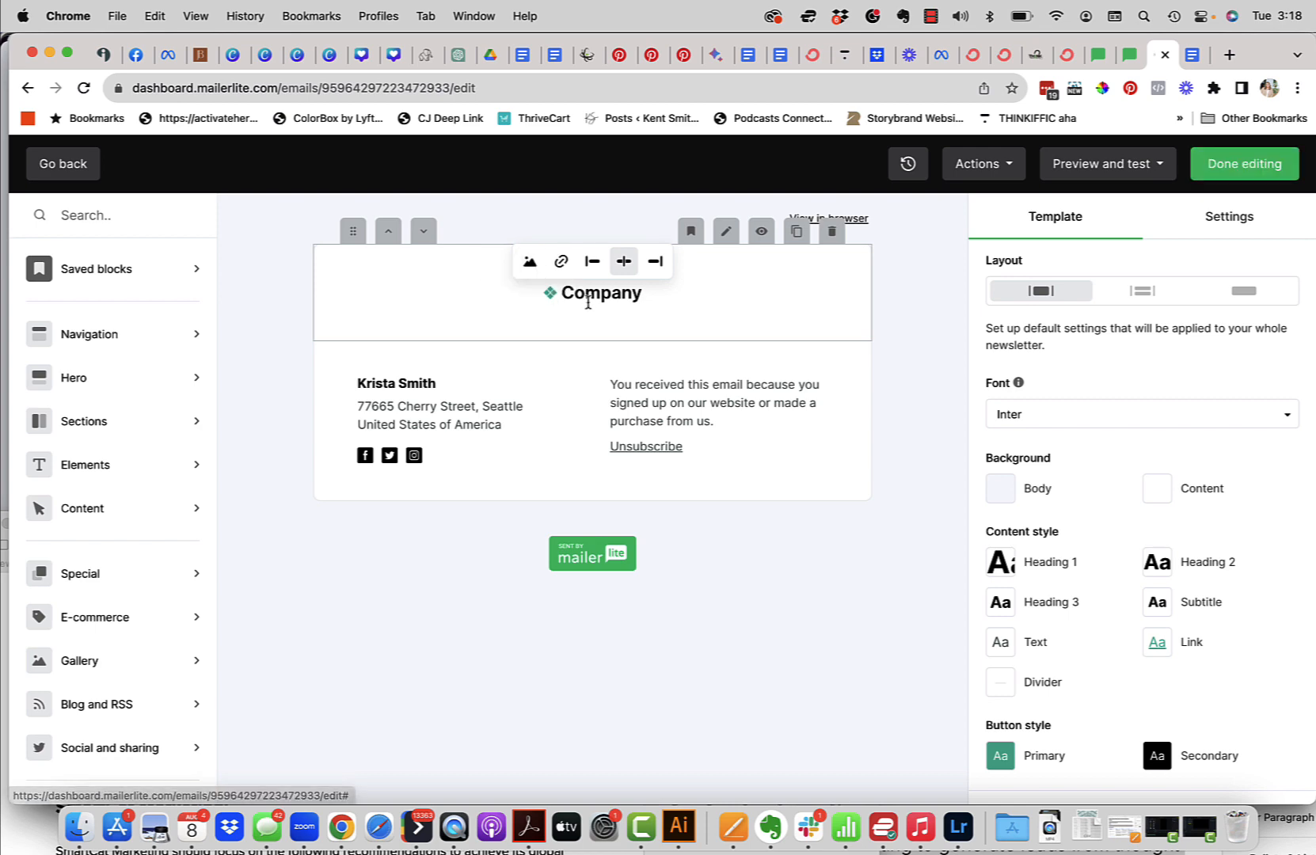
click(529, 264)
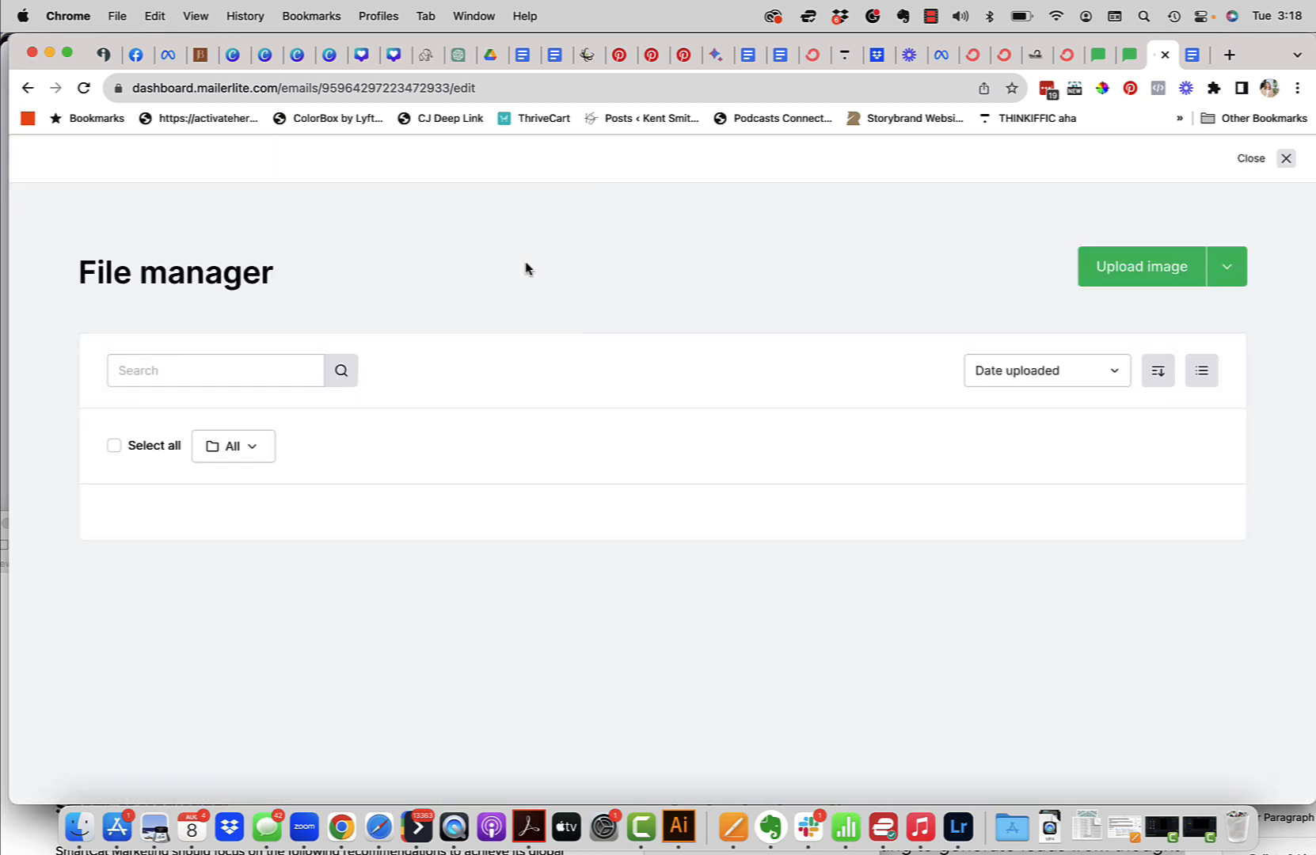
click(1149, 287)
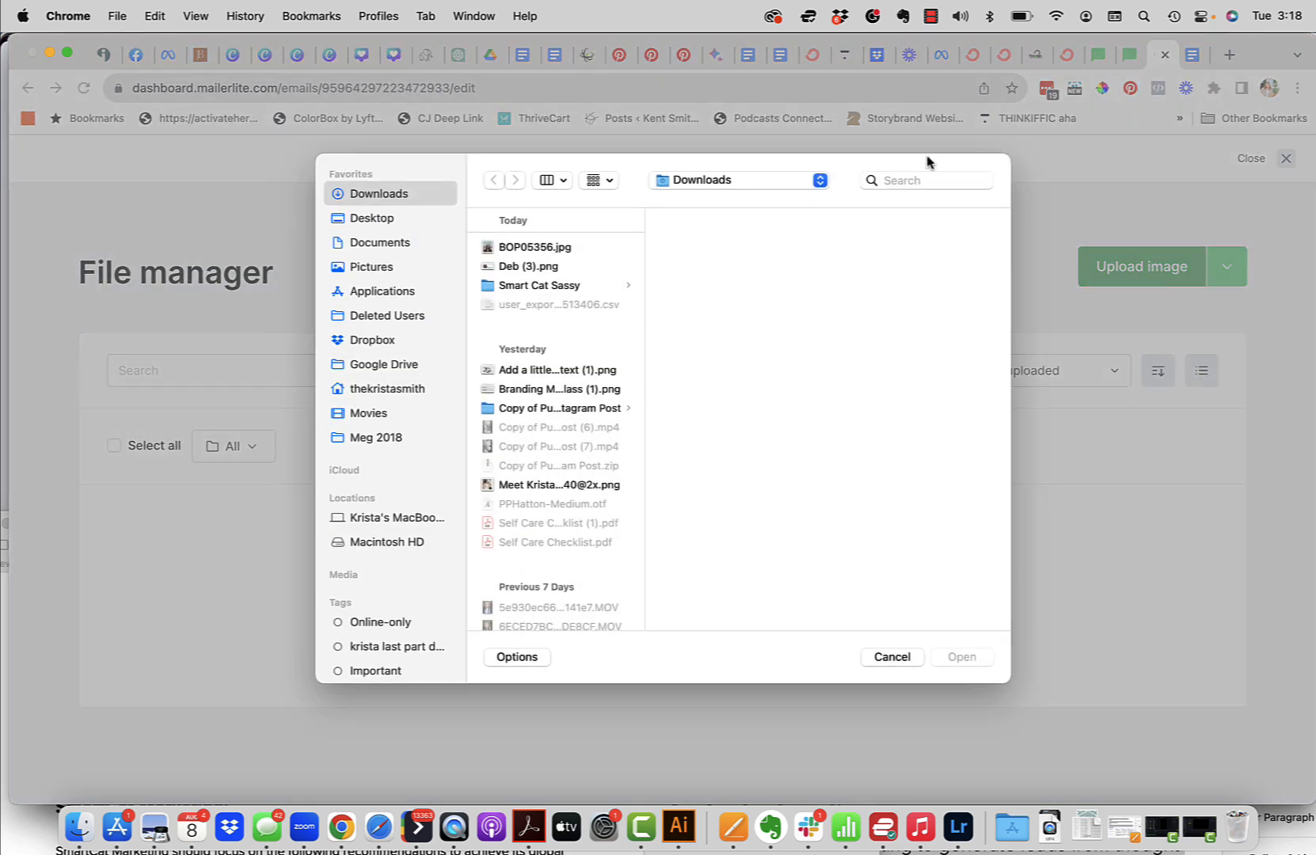
click(926, 180)
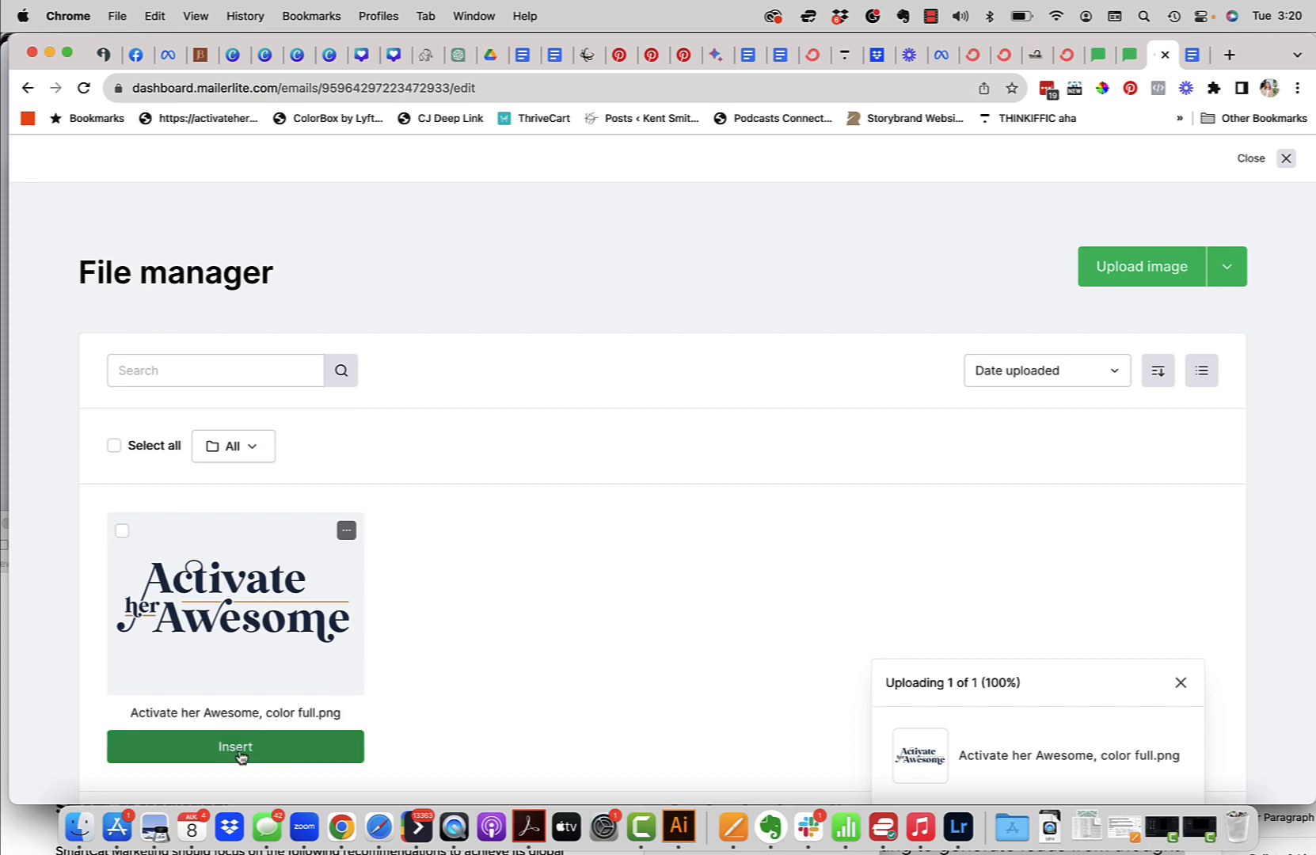
click(232, 748)
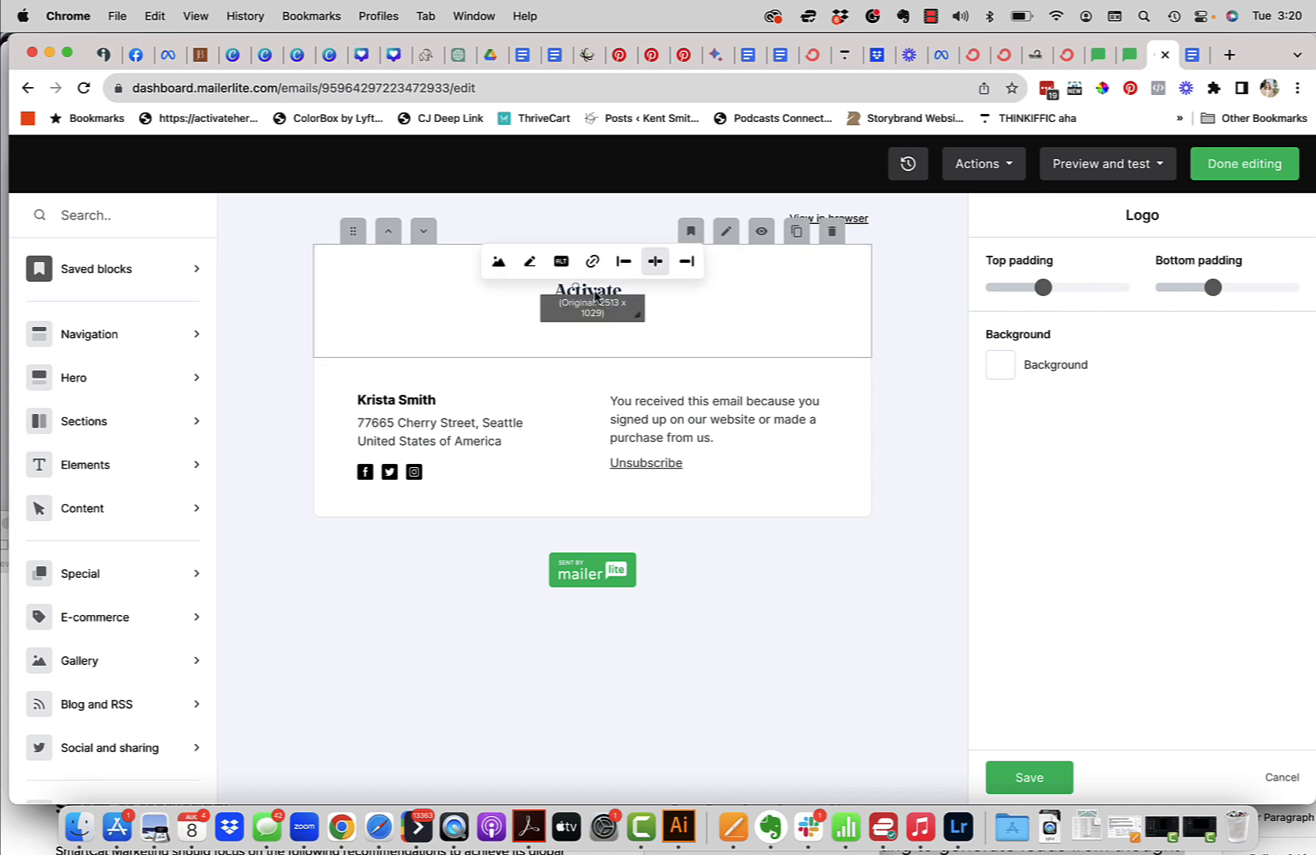
drag(640, 317, 694, 347)
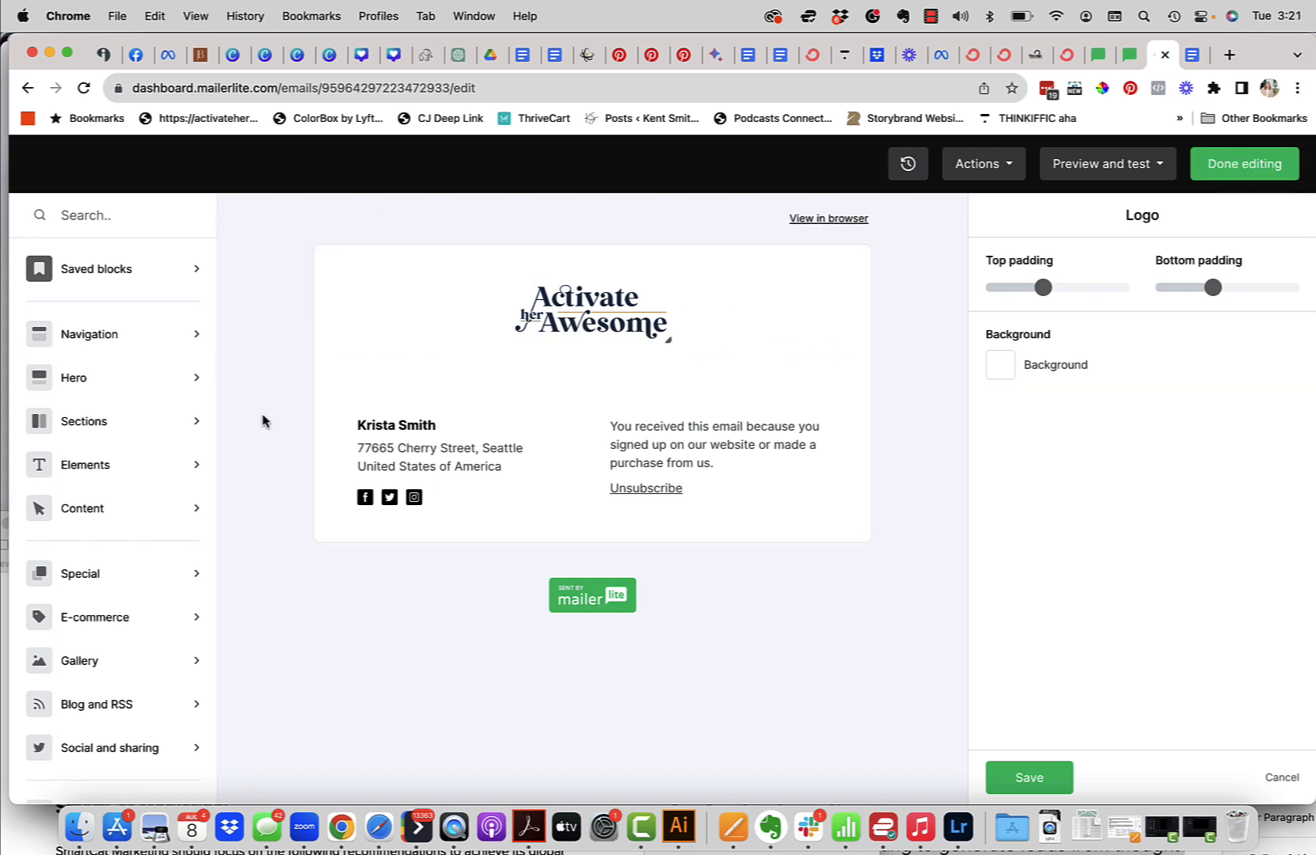
Add a text block below the logo and clear its placeholder text
click(156, 479)
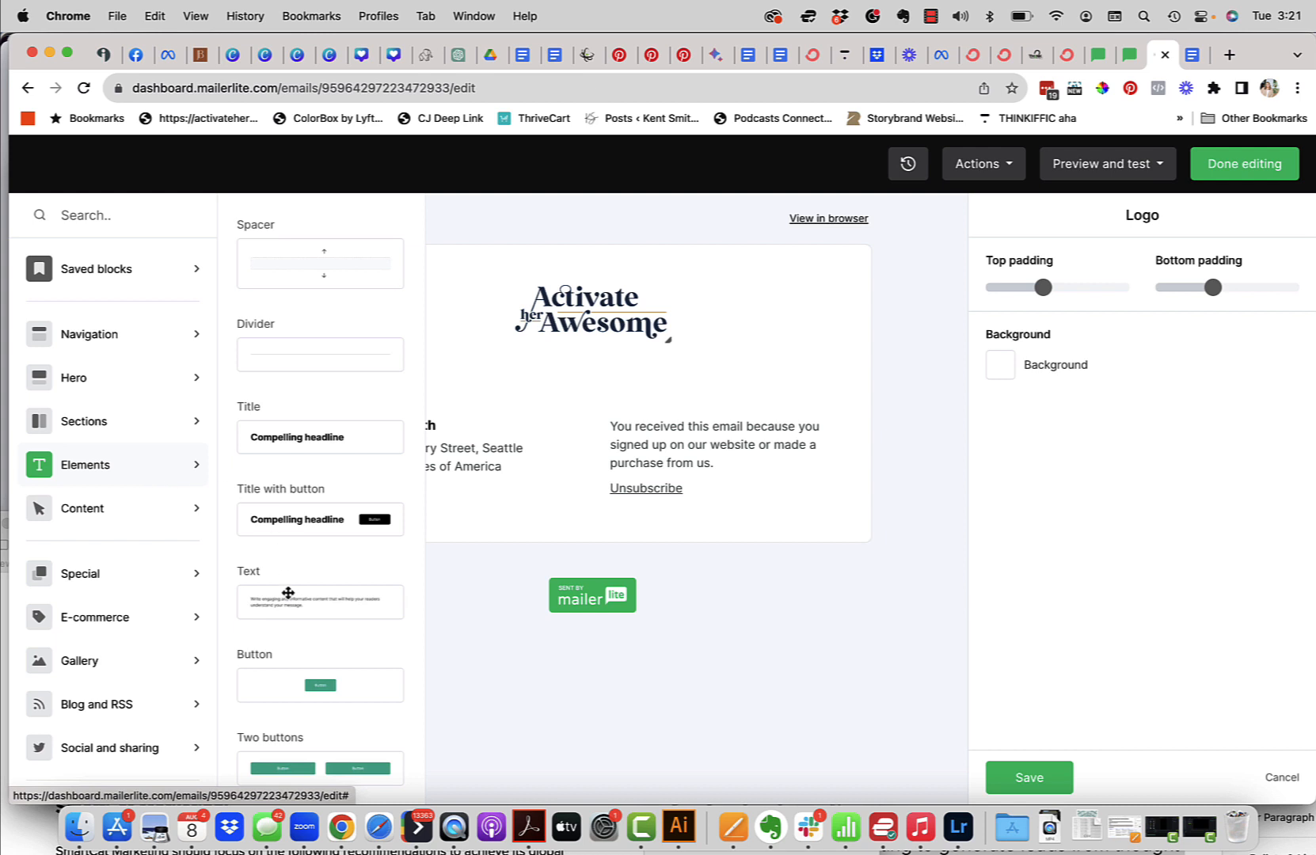
drag(287, 605, 349, 411)
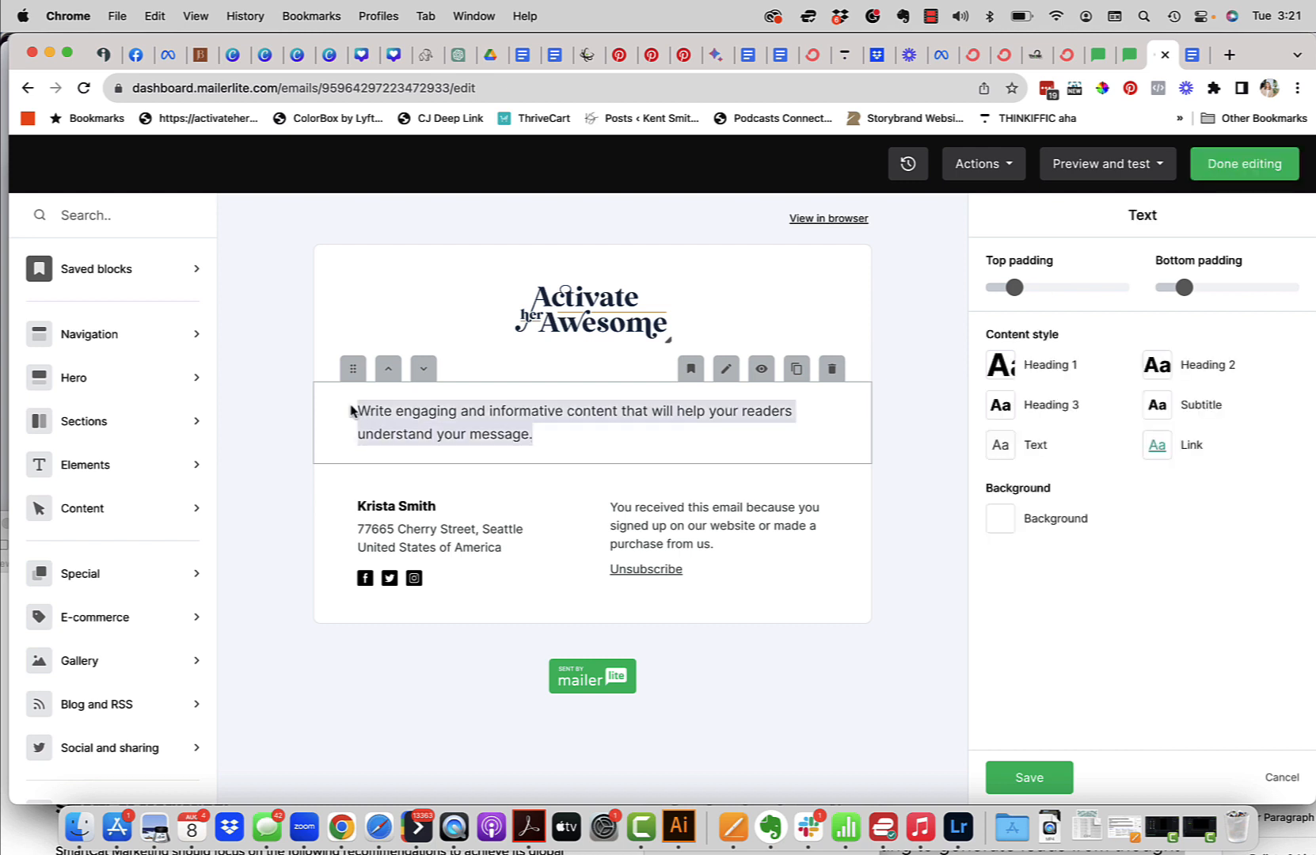
key(BackSpace)
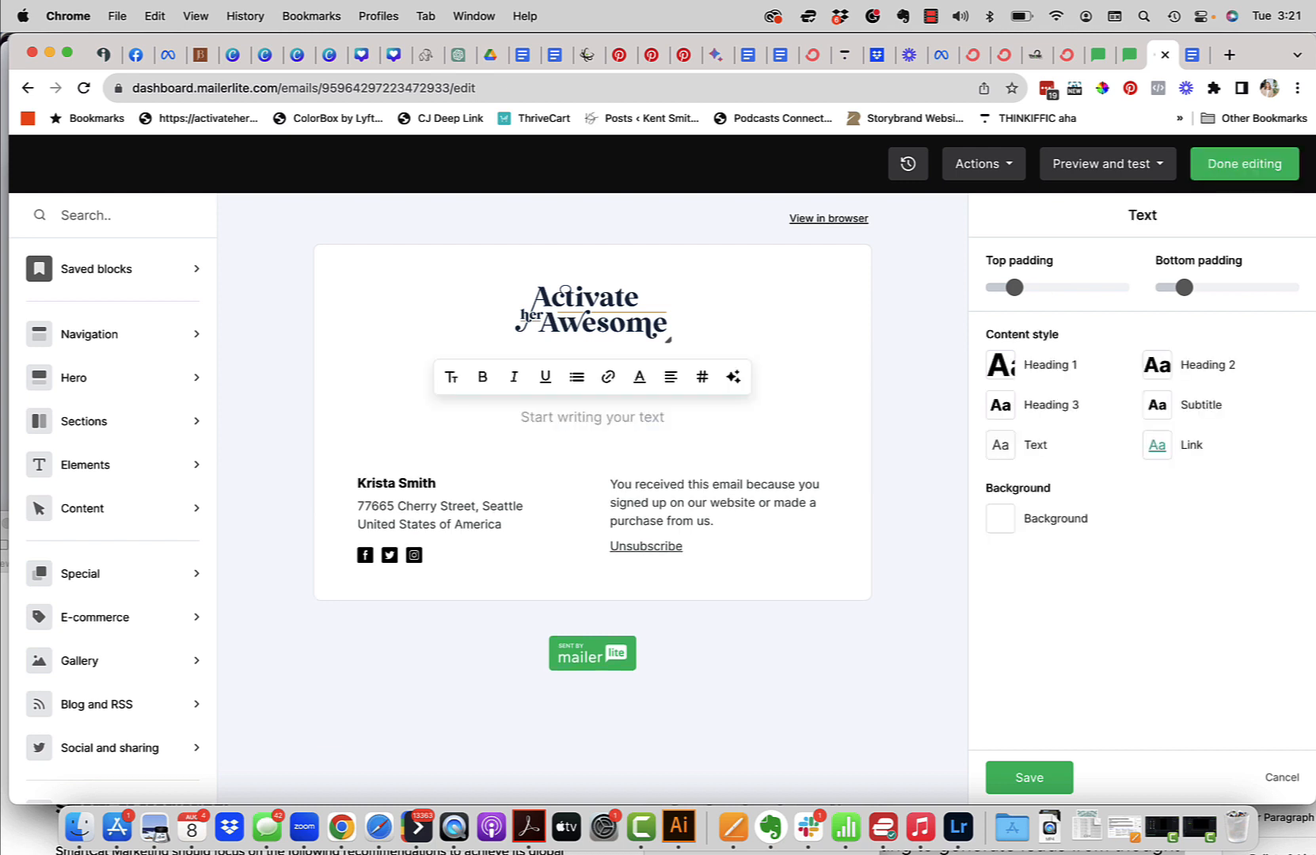
Write the greeting "Hello {$name}," in the text block using the subscriber name variable, and begin a new line below it
click(702, 377)
click(254, 508)
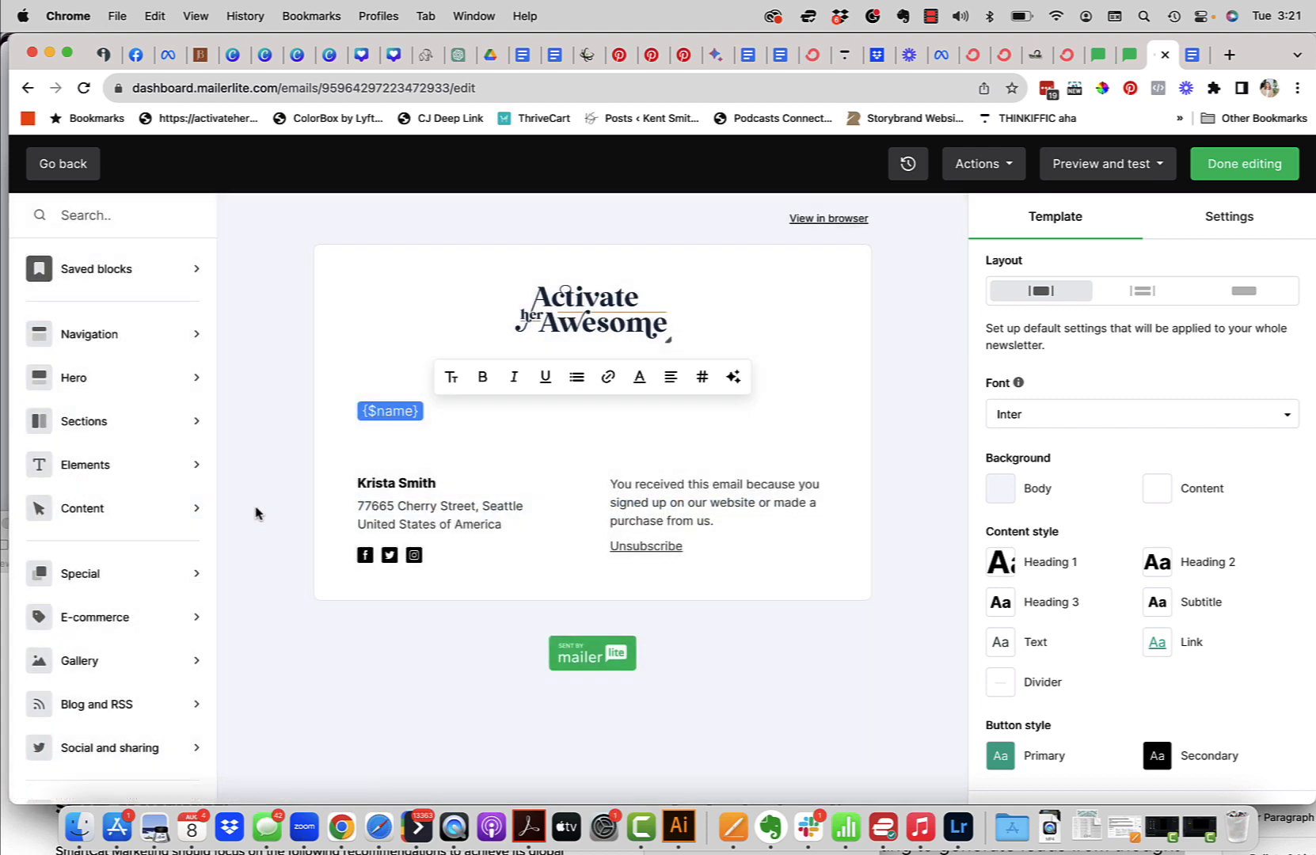
click(353, 410)
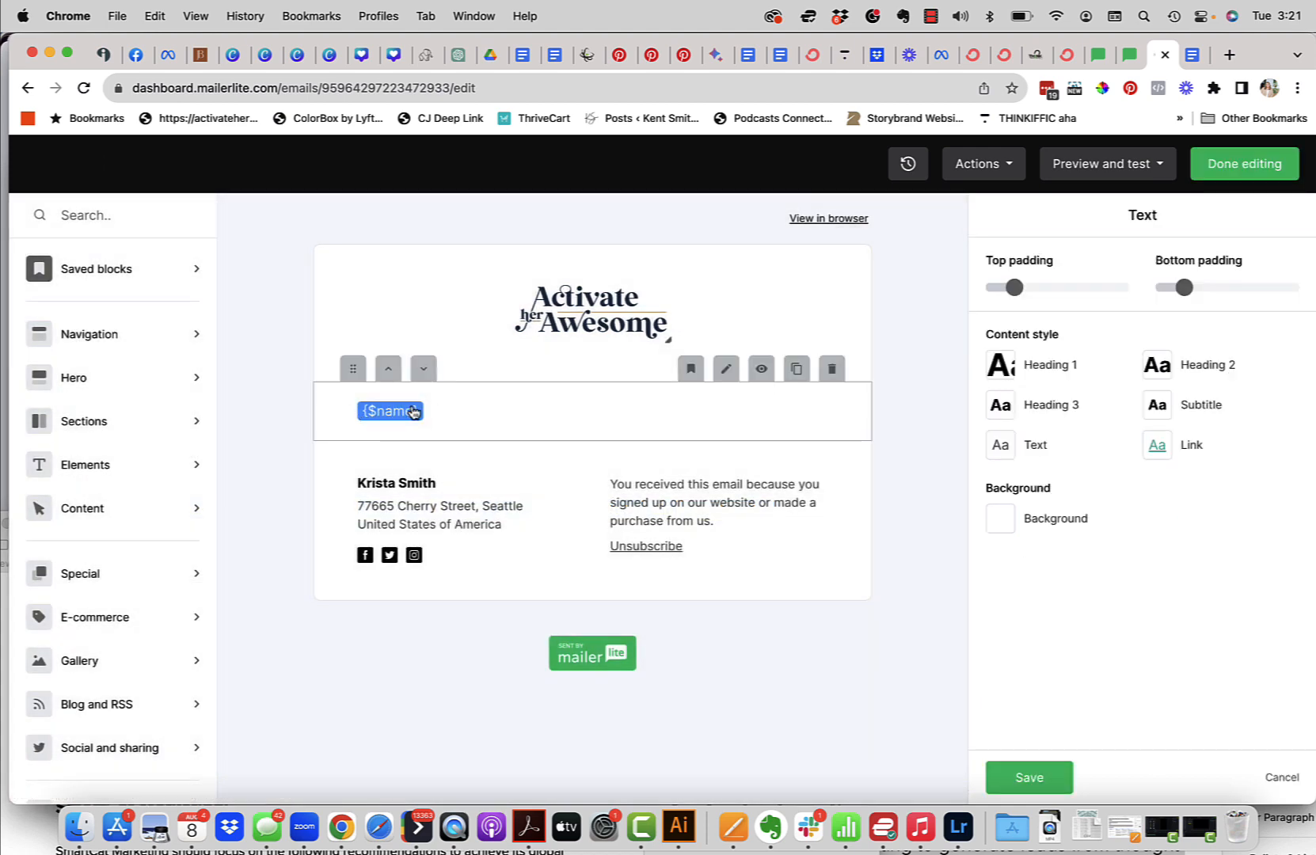
click(377, 413)
click(465, 407)
text(Hello)
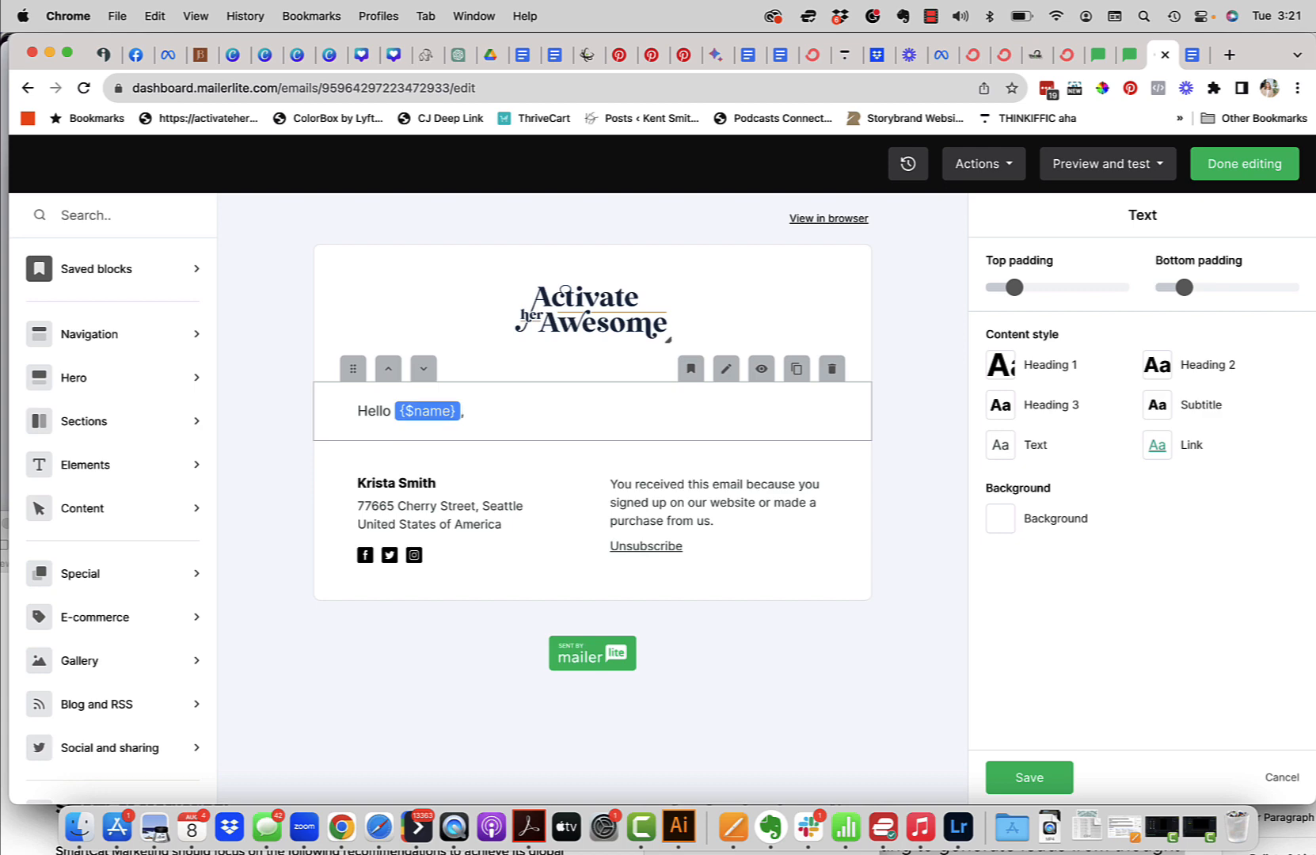
key(Return)
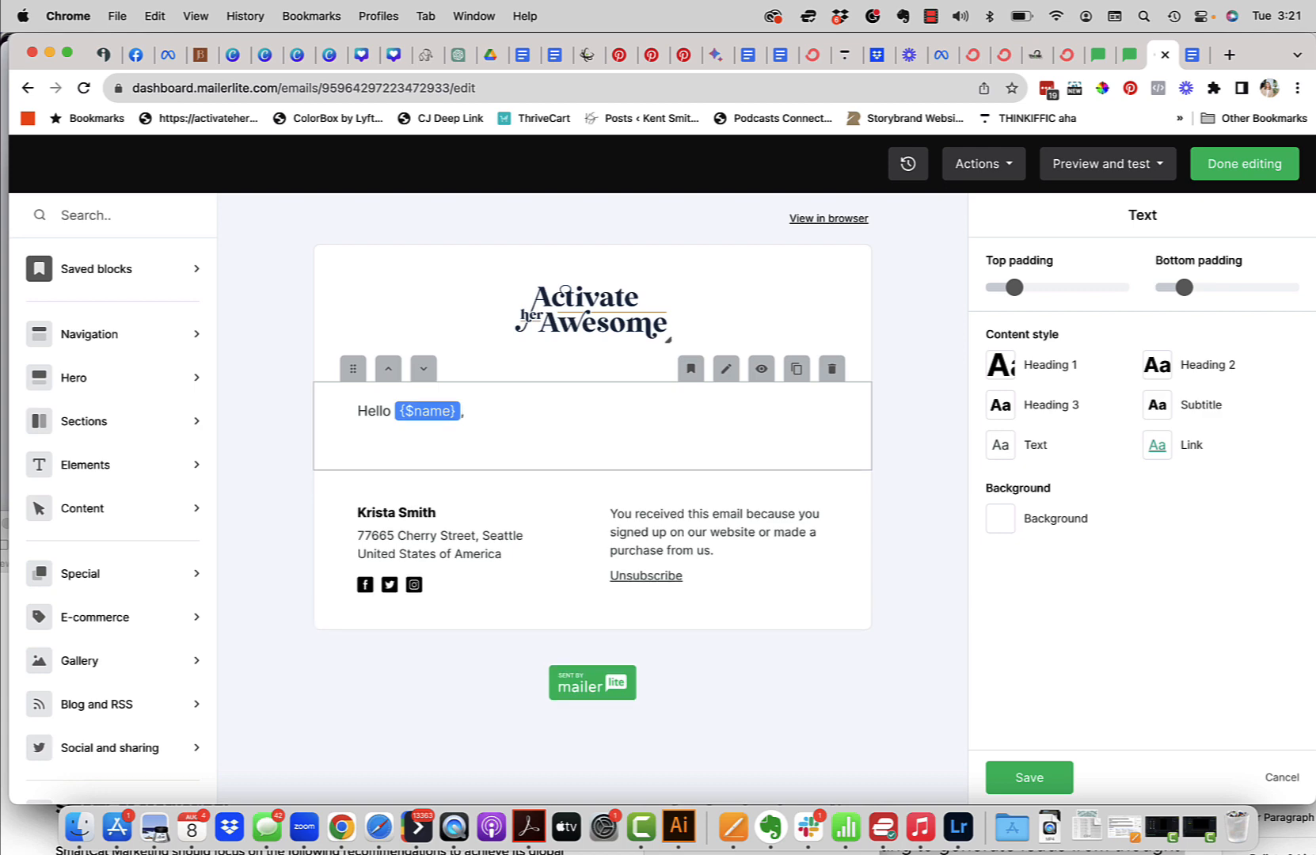
Copy the Email 1 message from its opening paragraph through the PS in the Google Docs sequence and paste it below the greeting
click(1192, 54)
scroll(648, 524, down, 2)
scroll(648, 524, down, 2)
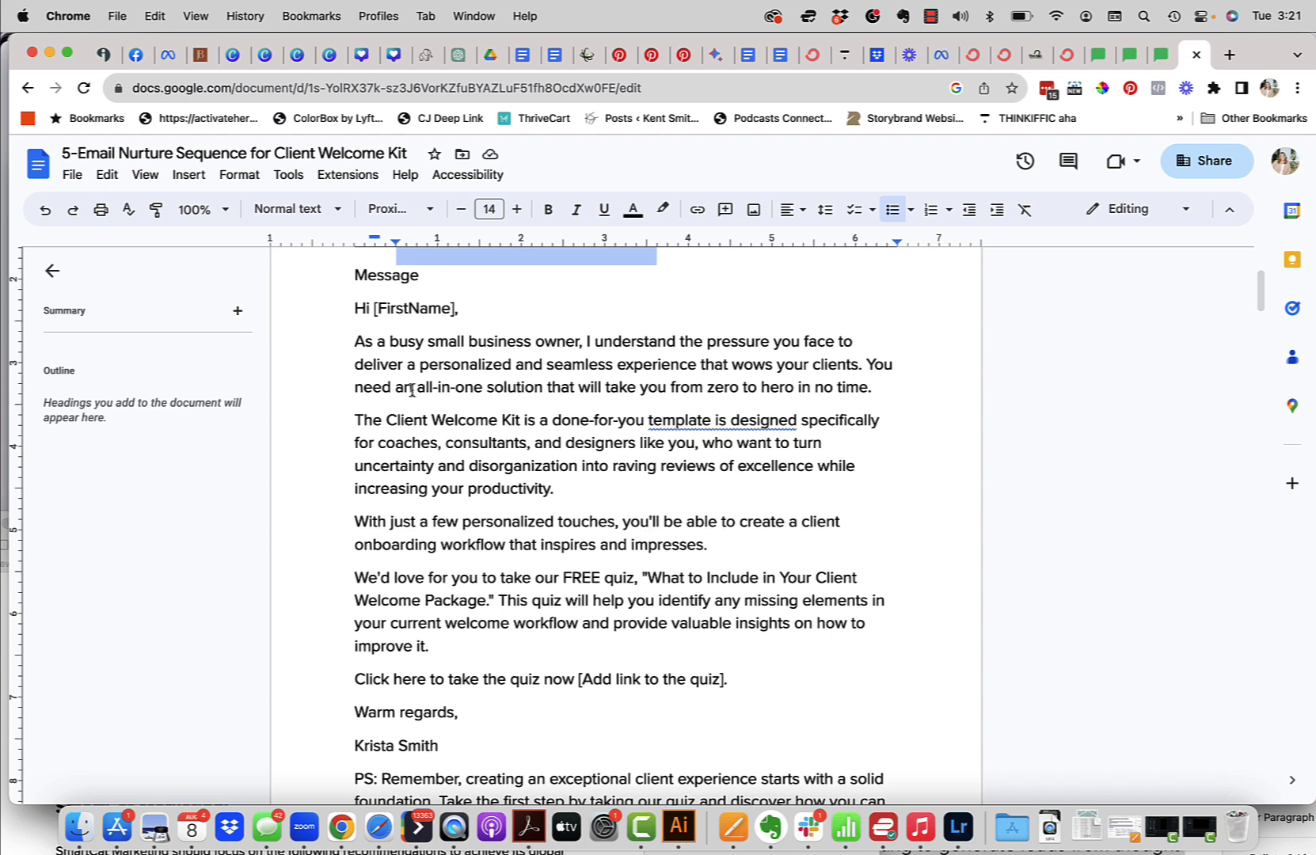
drag(353, 344, 624, 543)
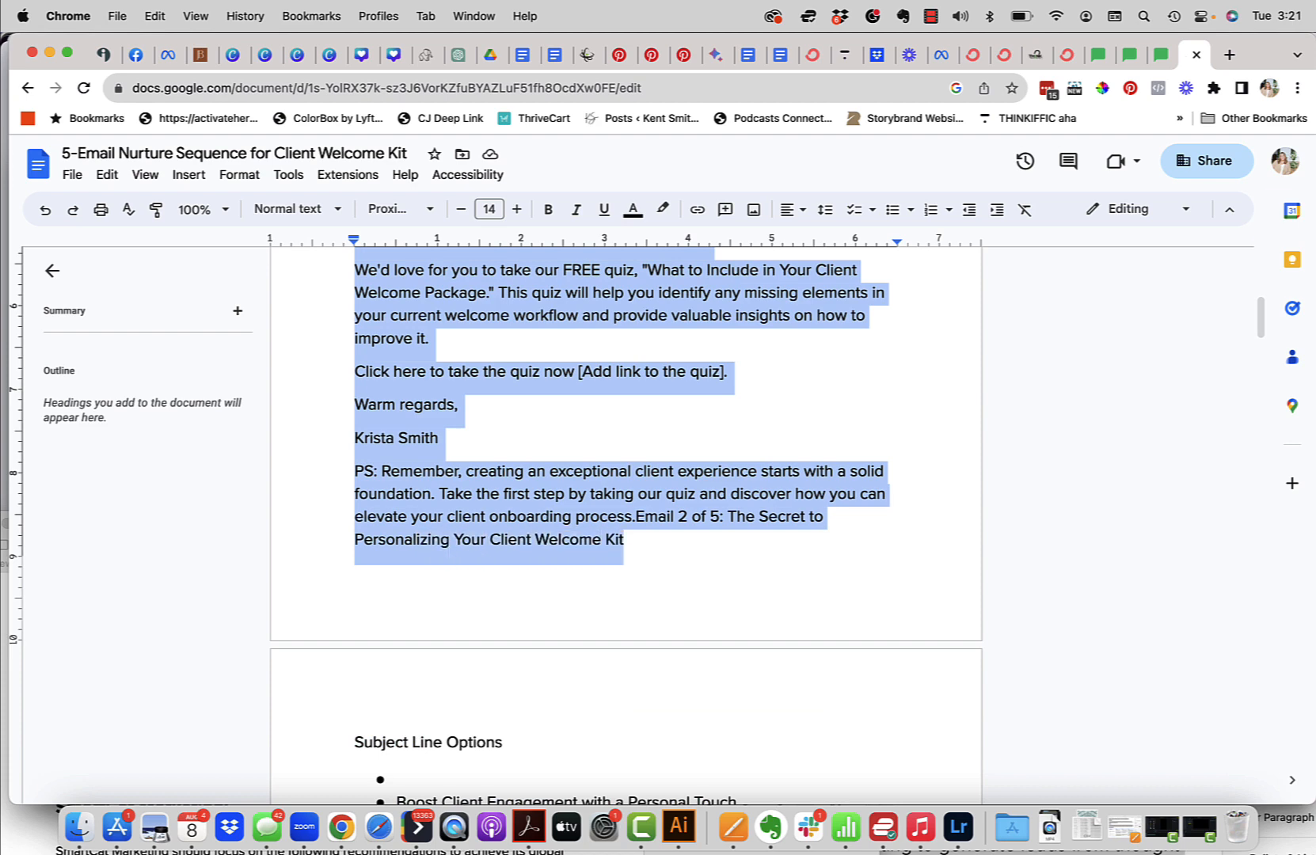
key(super+c)
click(1161, 55)
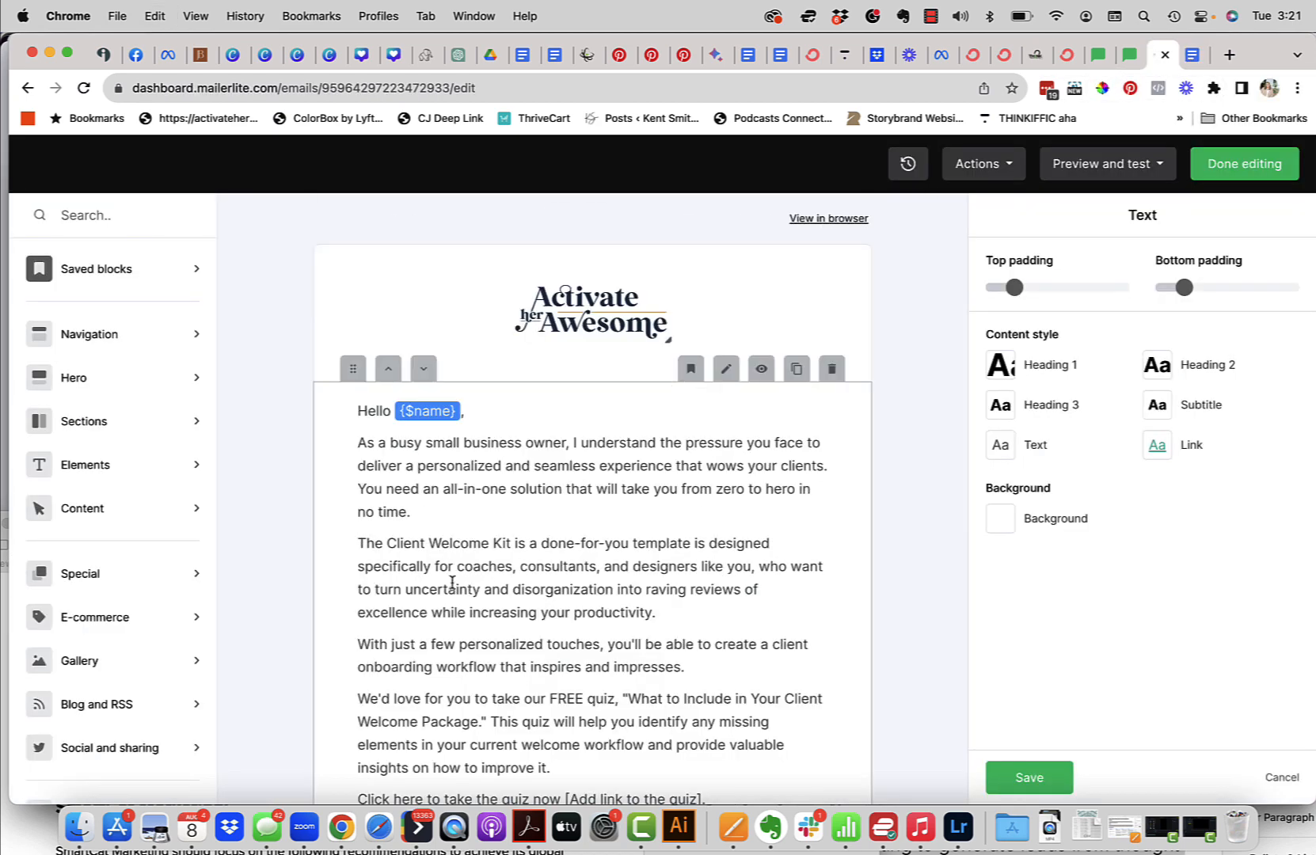
Remove the "[Add link to the quiz]" placeholder so the line reads "Click here to take the quiz now."
scroll(407, 583, down, 5)
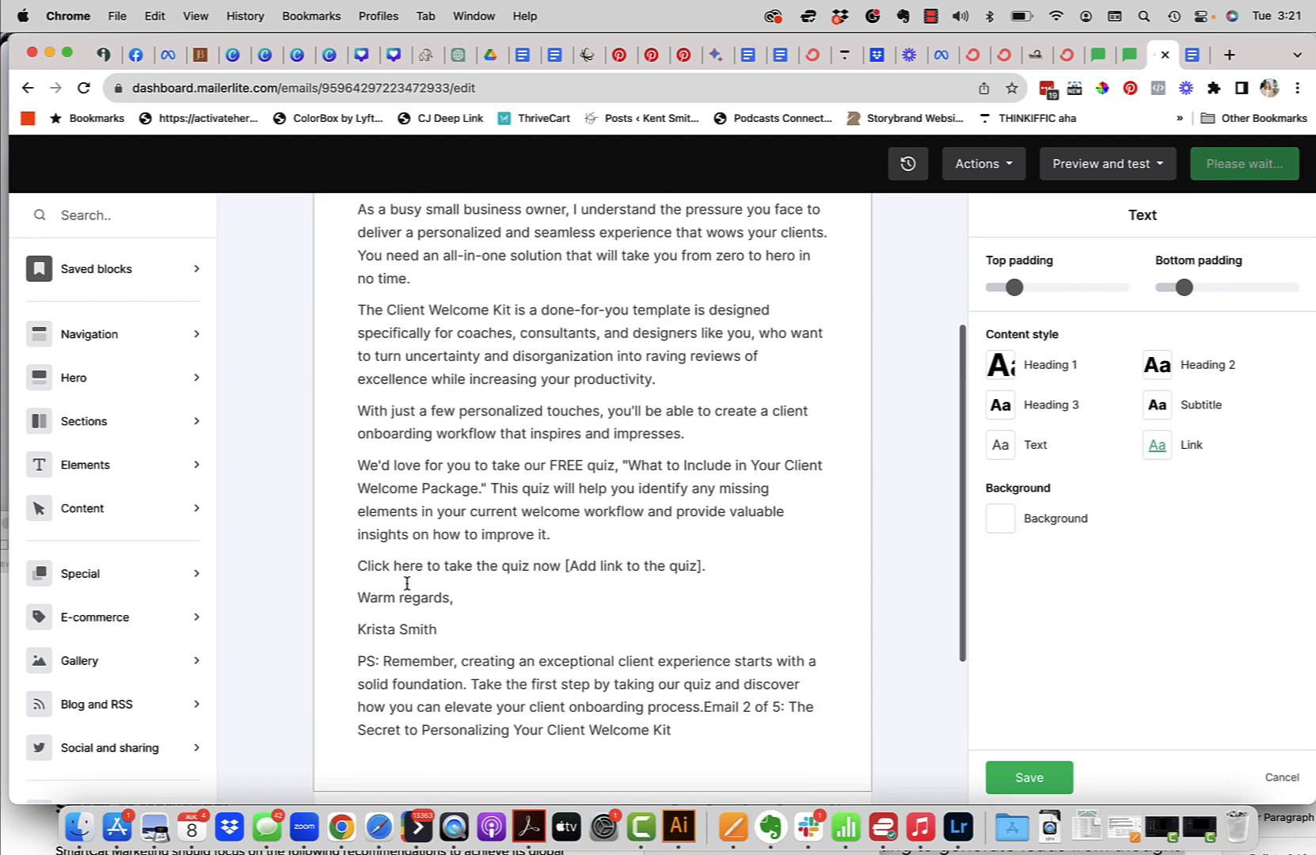
drag(707, 564, 562, 564)
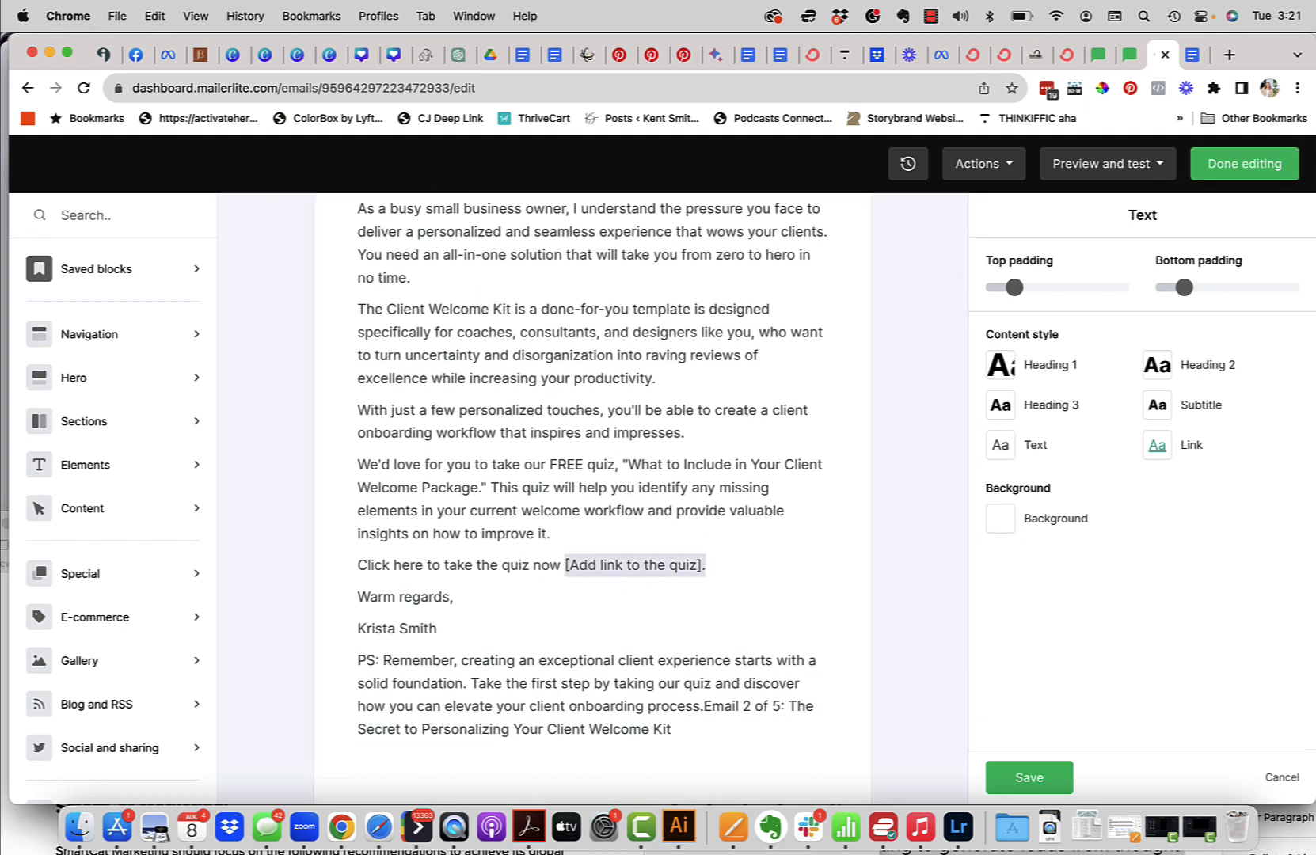
key(BackSpace)
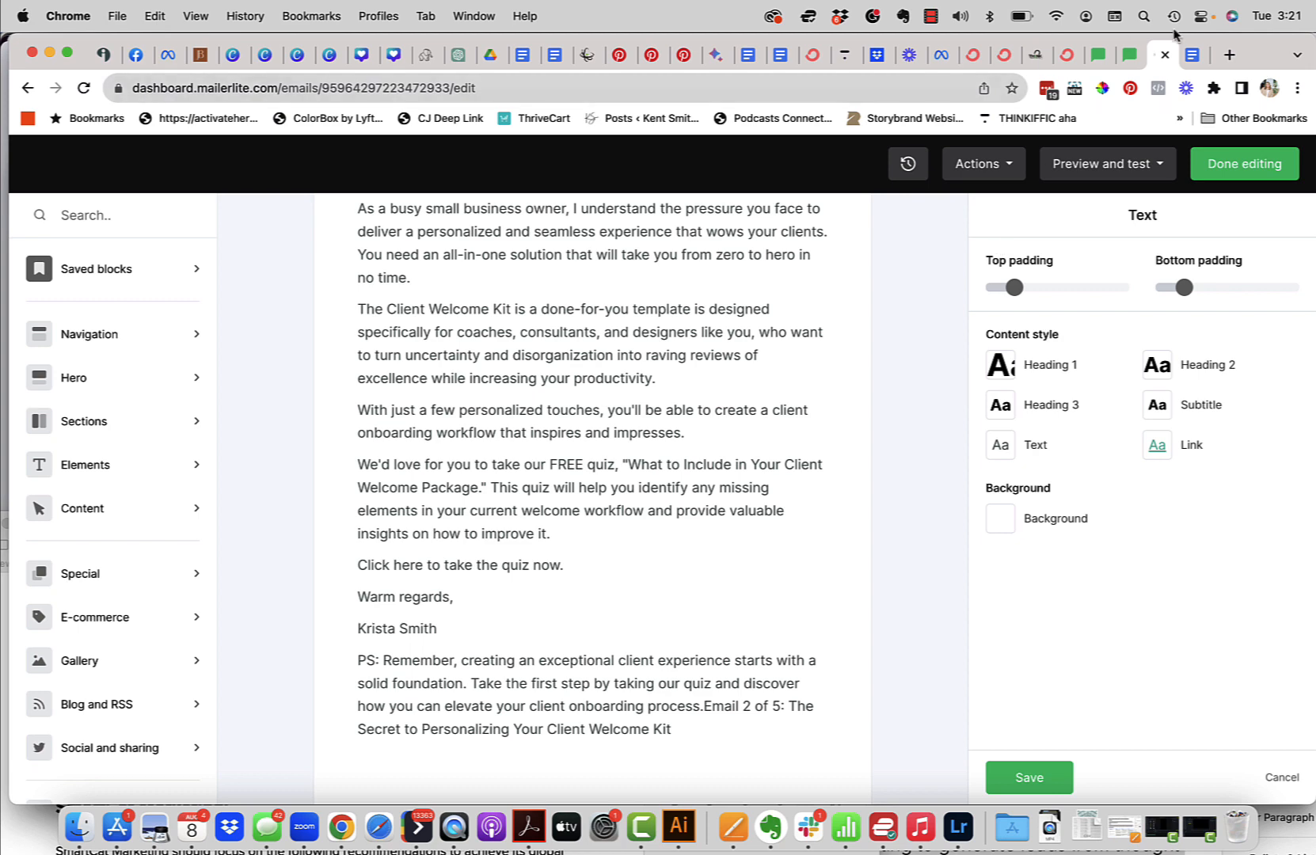
click(1229, 55)
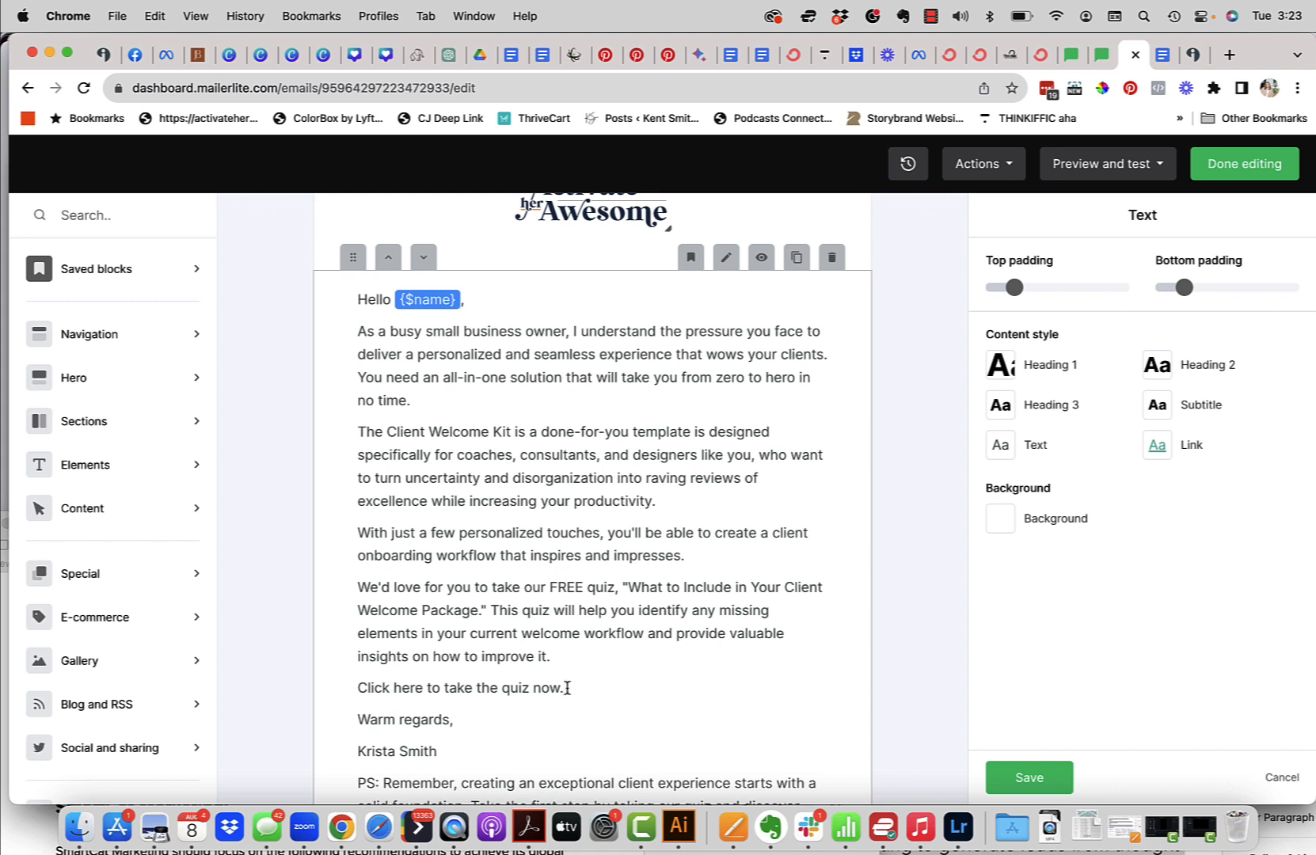
drag(567, 688, 354, 692)
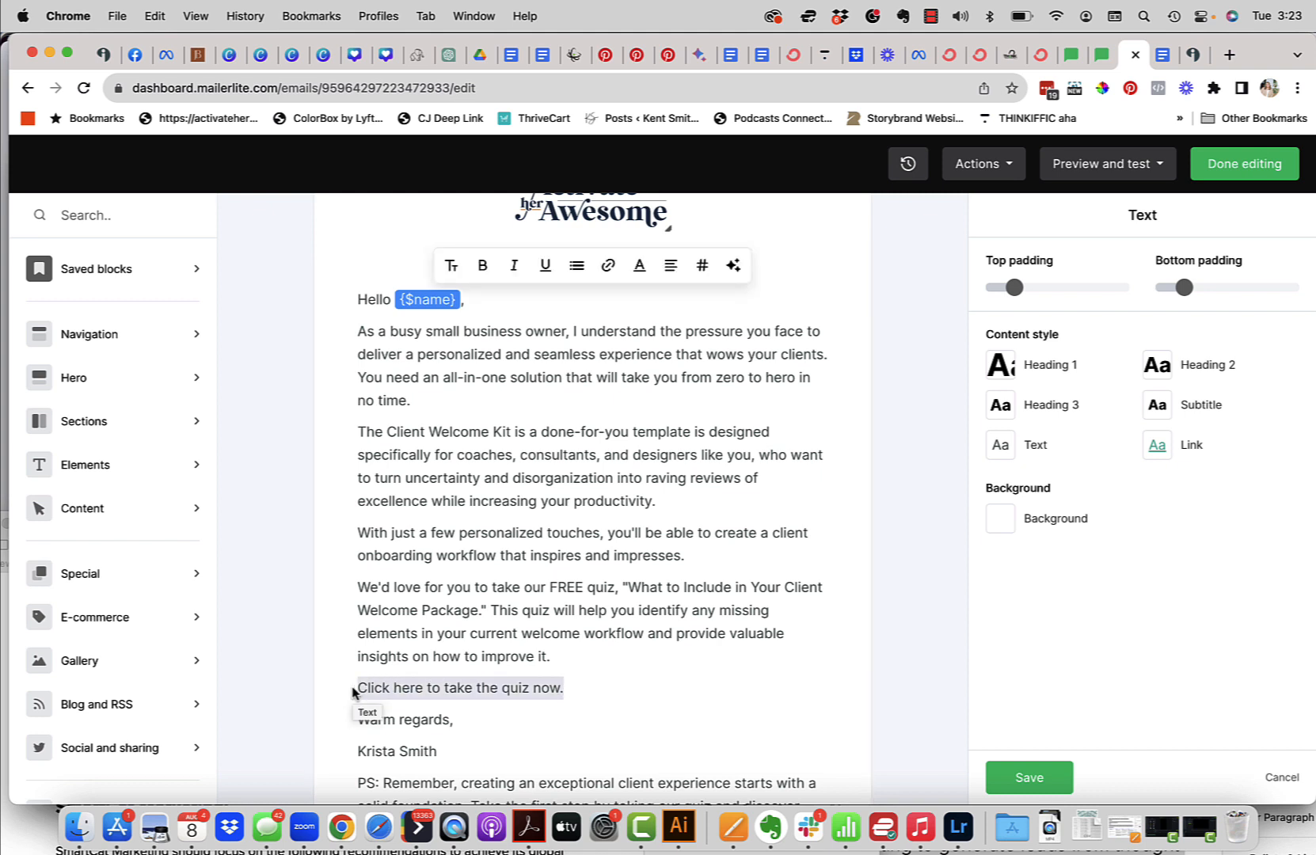
click(608, 269)
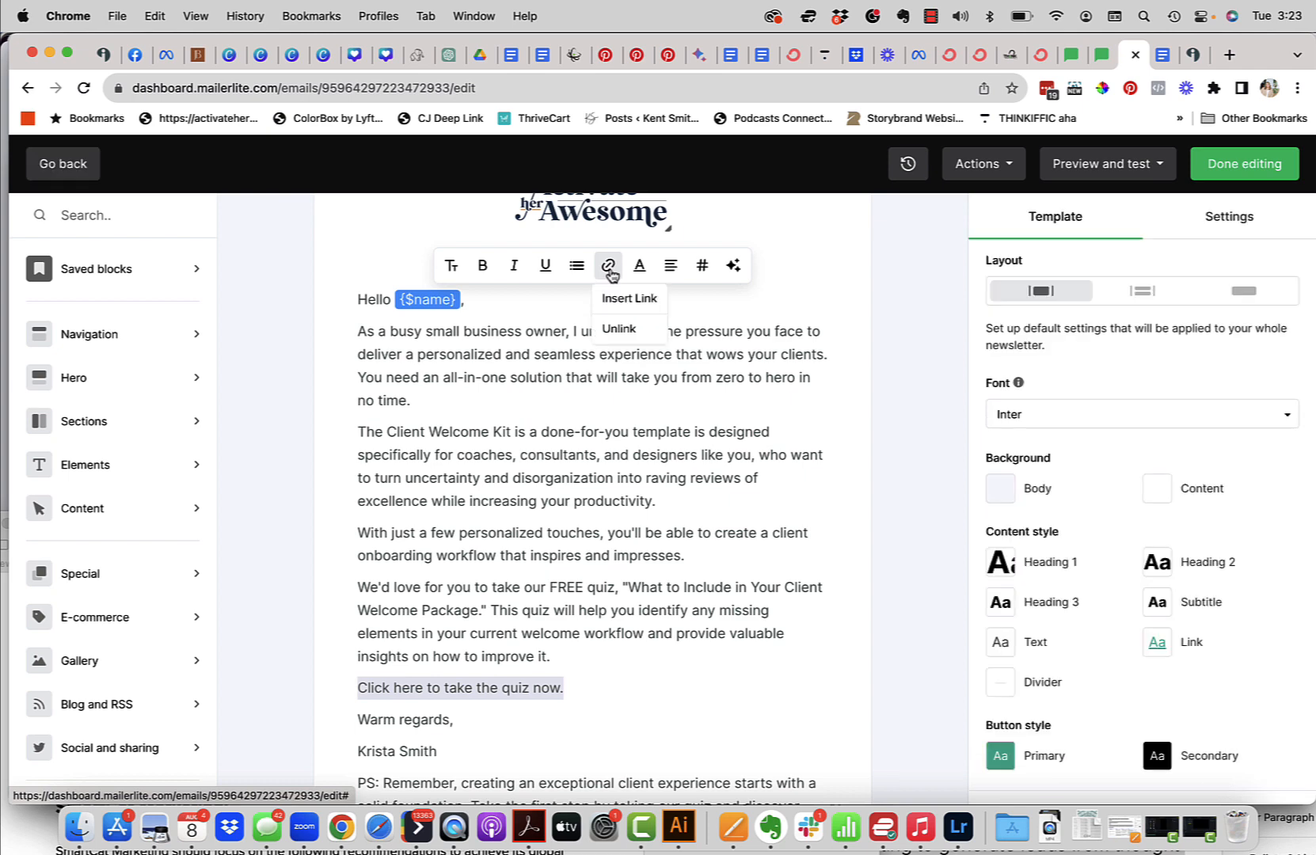
click(625, 301)
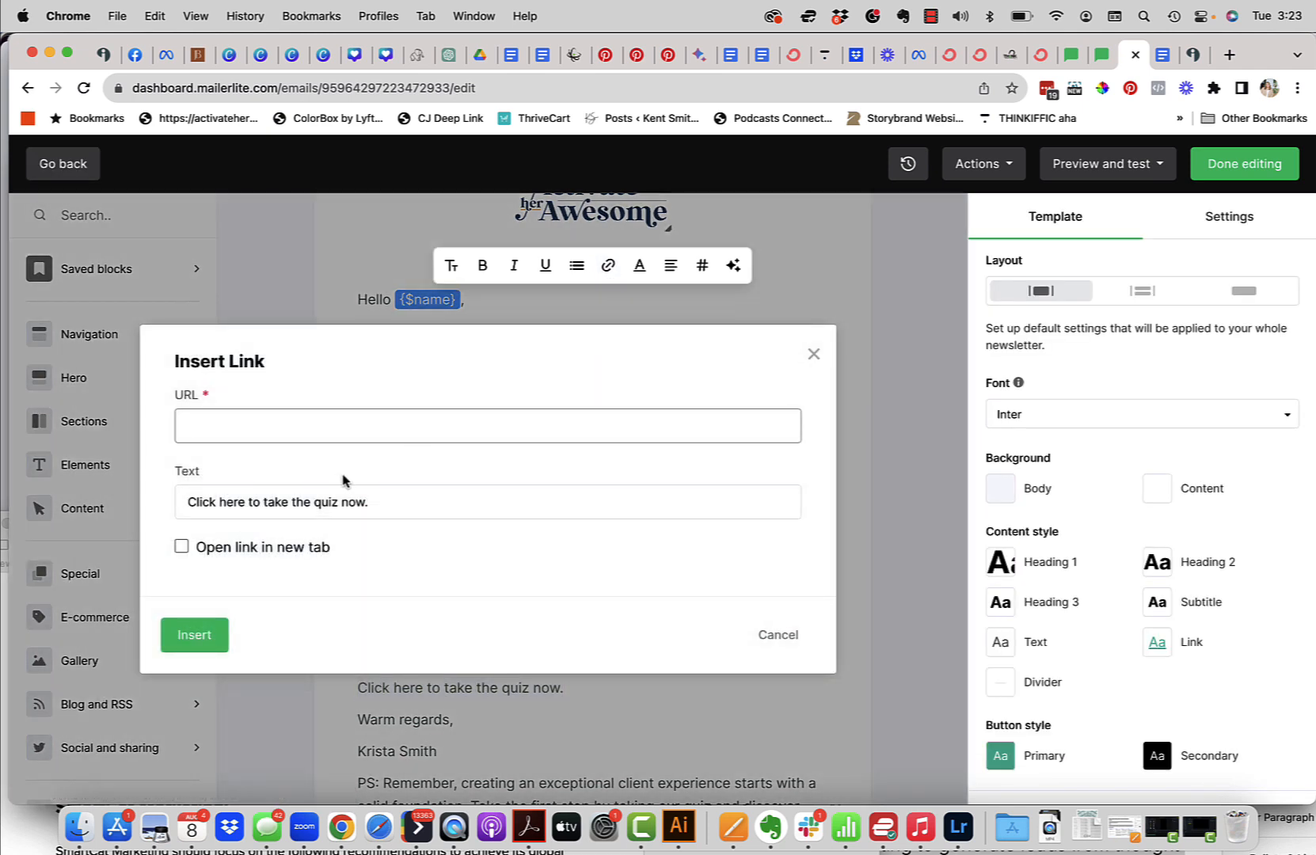
key(super+v)
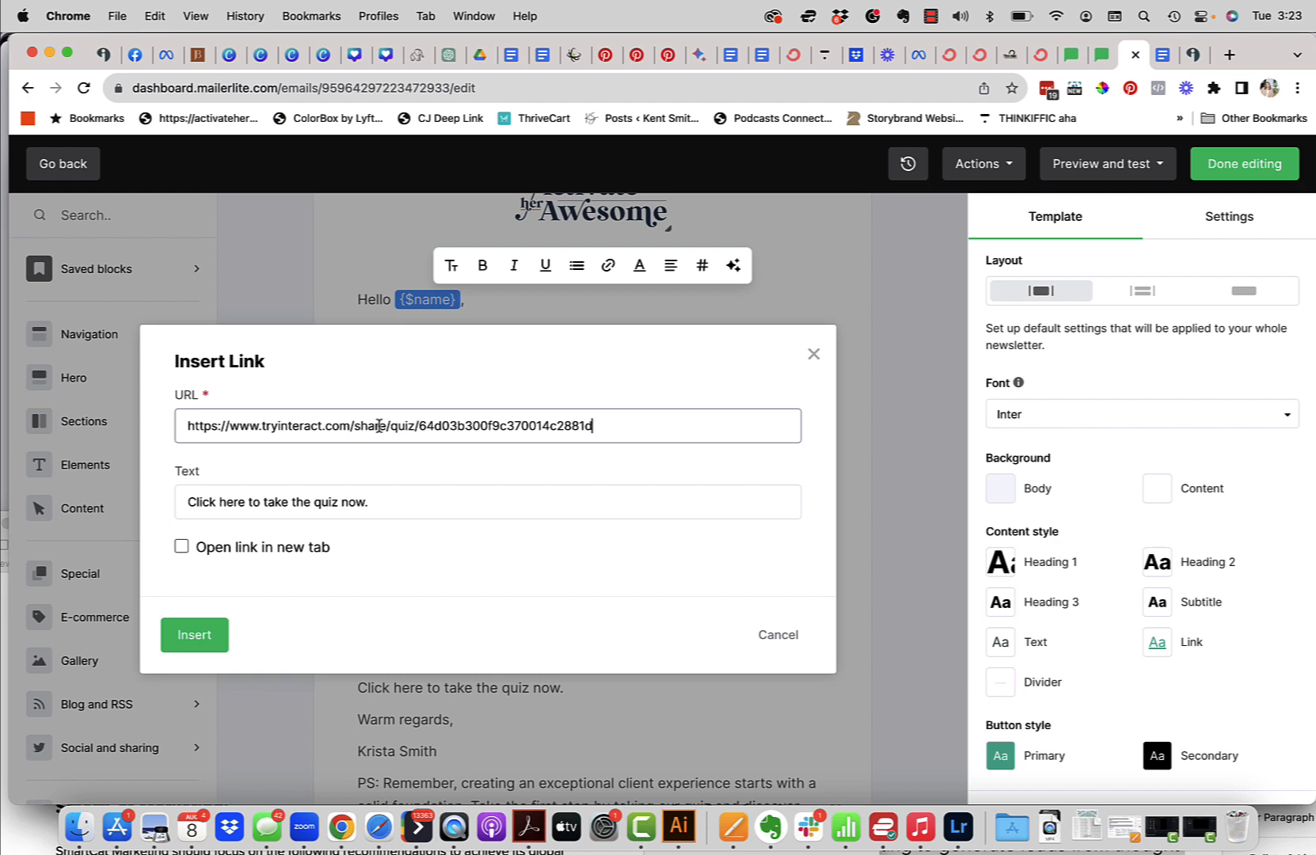
click(182, 547)
click(204, 643)
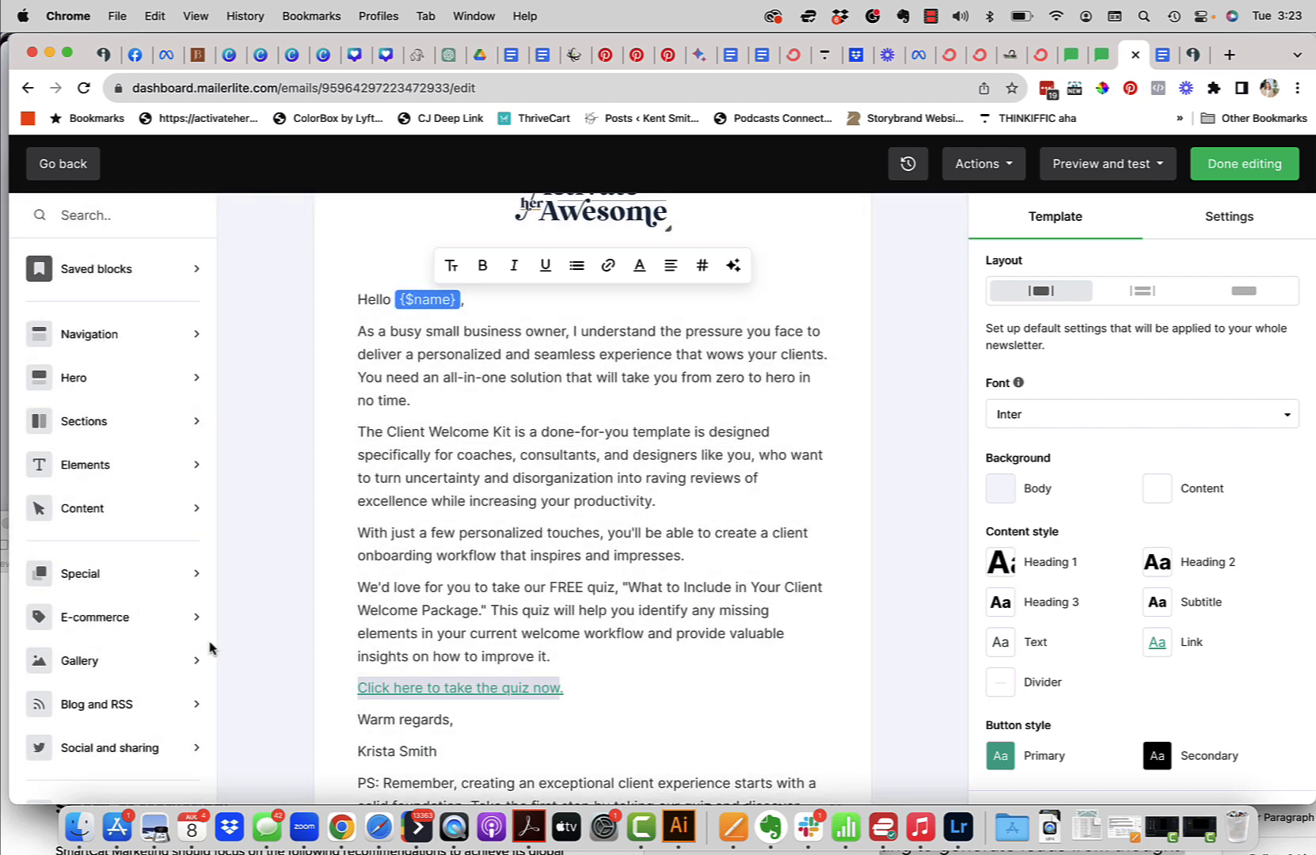
Save the text block and set the email's brand color to #aa5d07 in the brand settings
scroll(567, 584, down, 5)
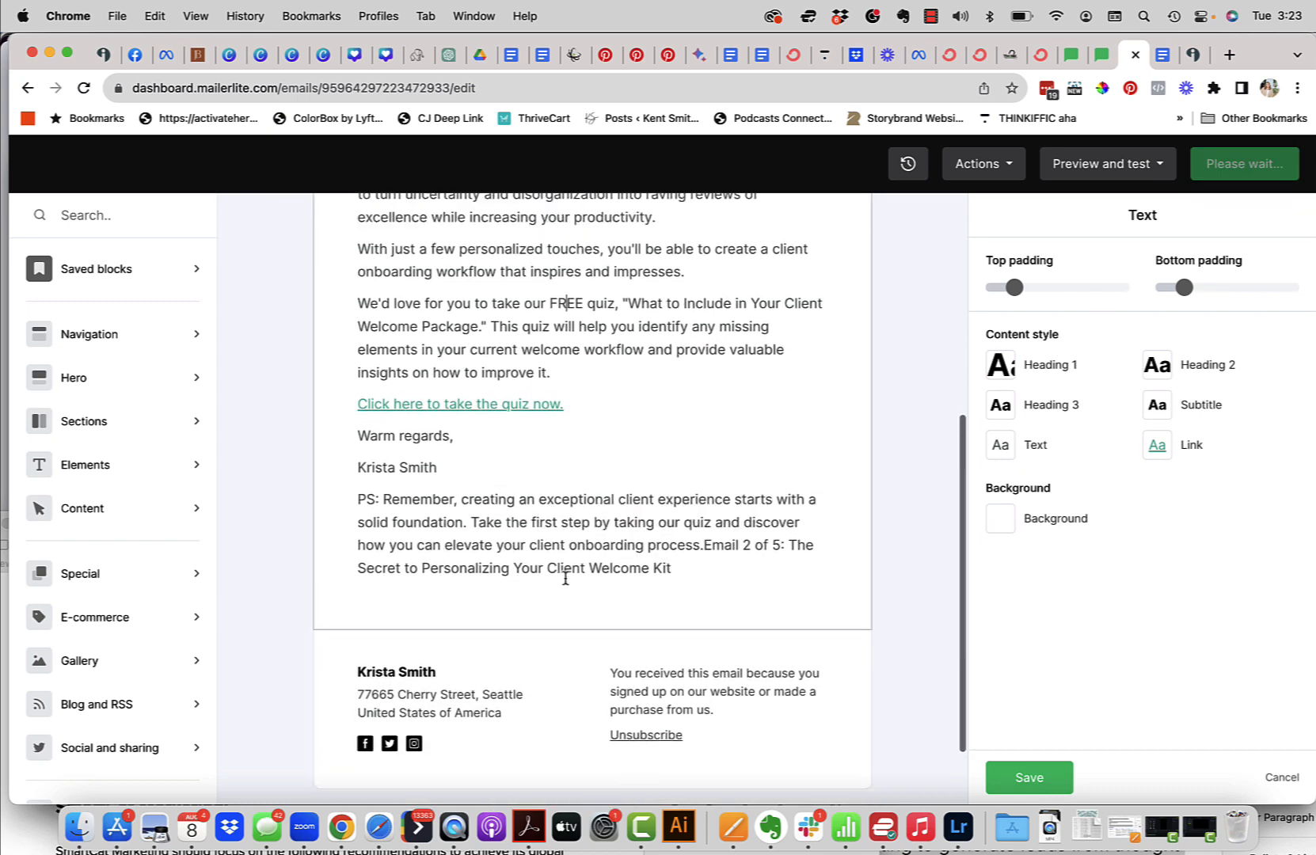
scroll(567, 584, up, 6)
scroll(566, 578, down, 3)
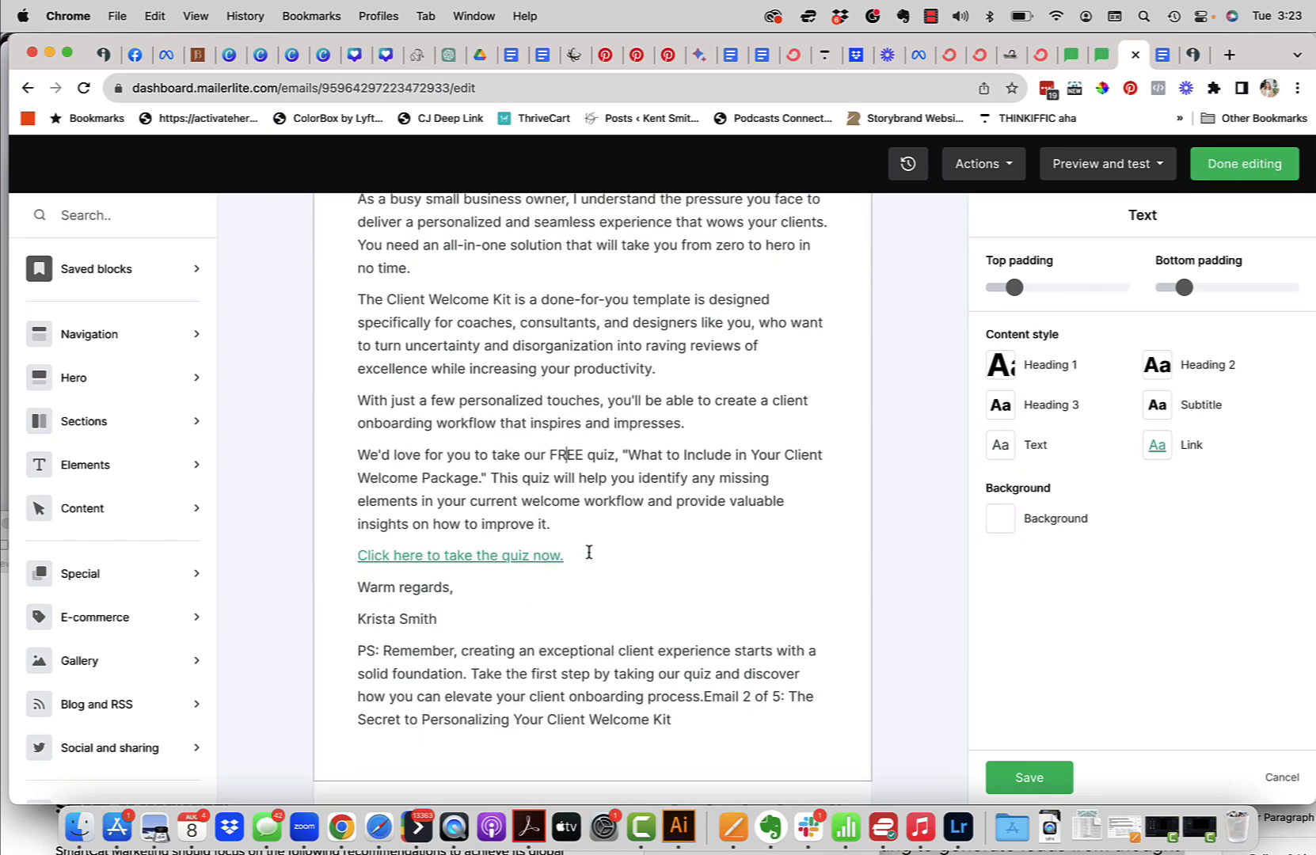
drag(582, 560, 357, 556)
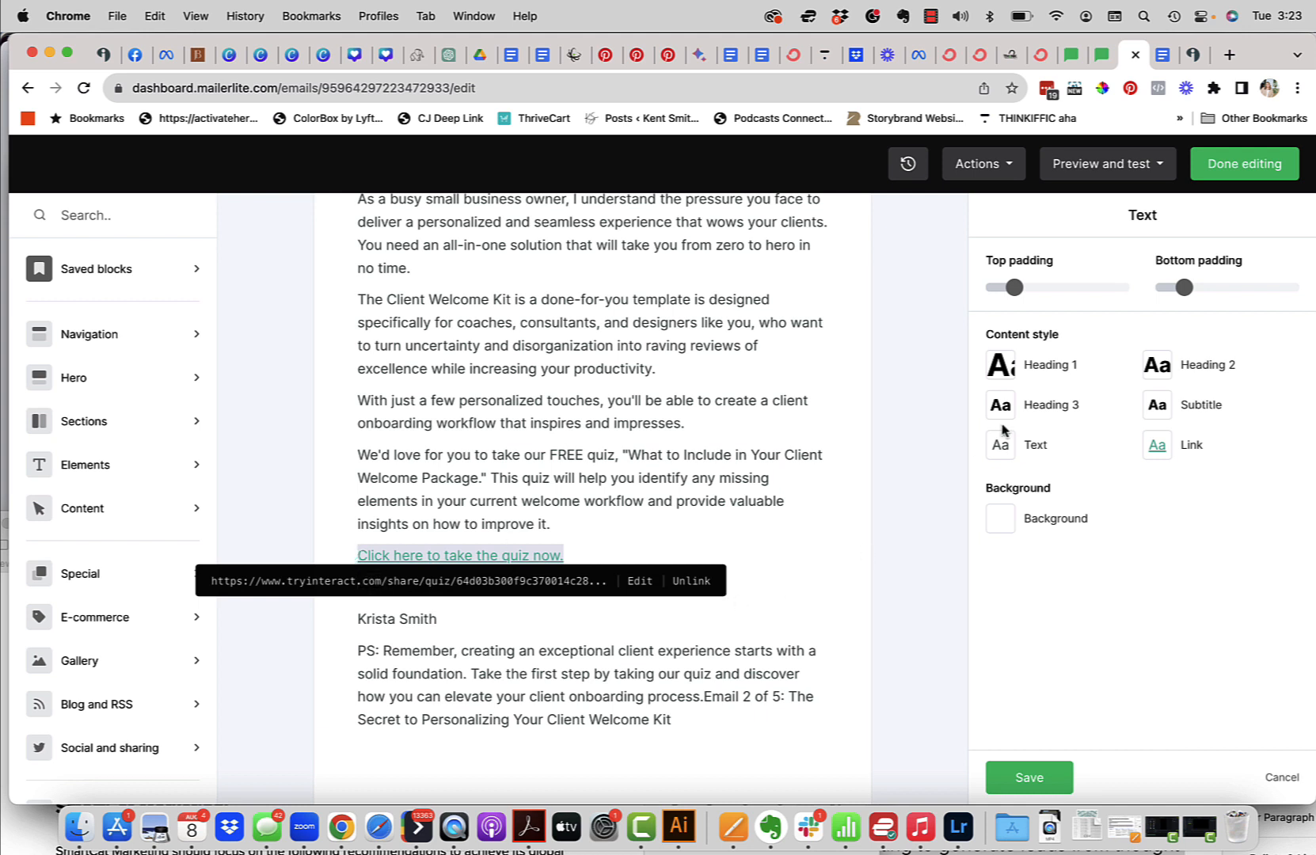
click(1025, 775)
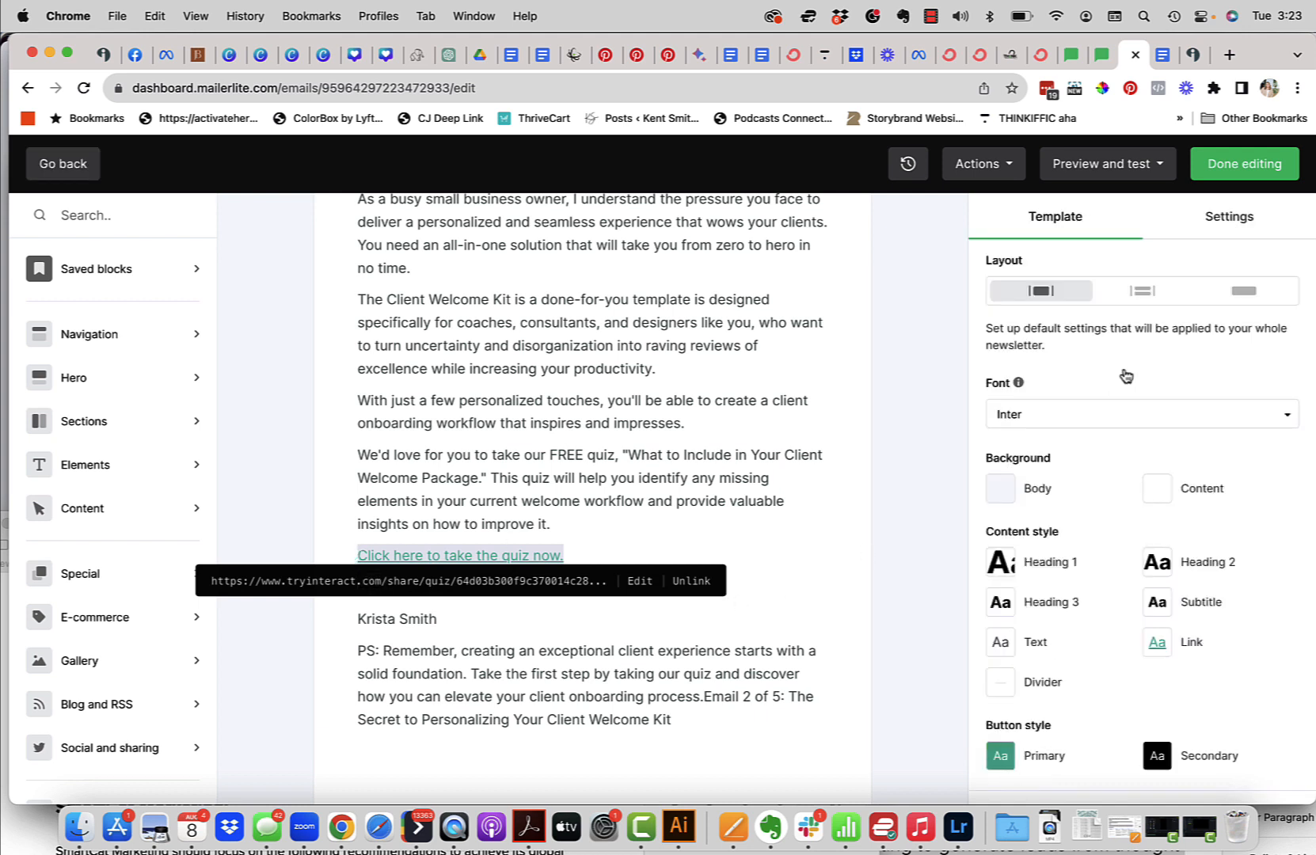
click(1239, 224)
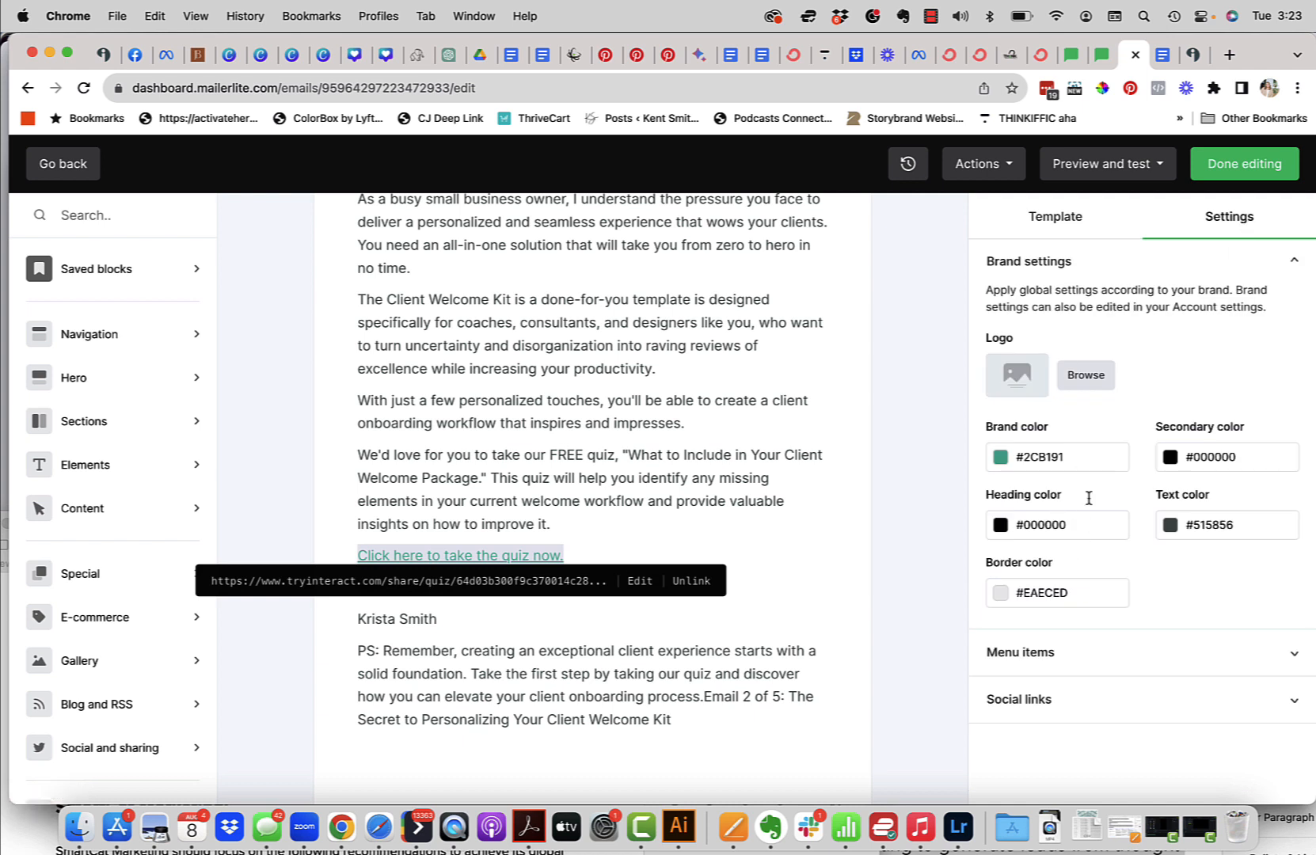
click(1078, 456)
drag(1077, 456, 1024, 453)
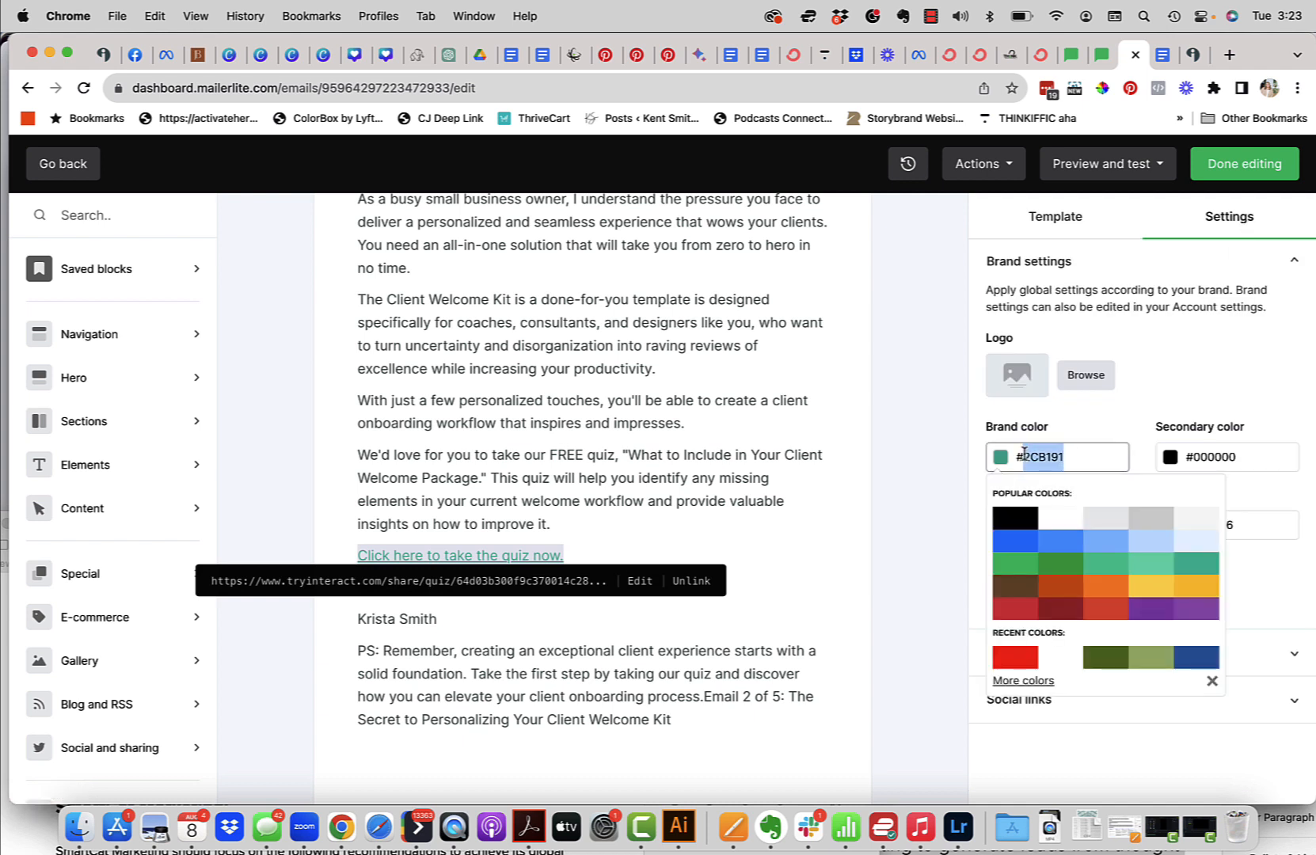
text(aaa5)
key(BackSpace)
key(BackSpace)
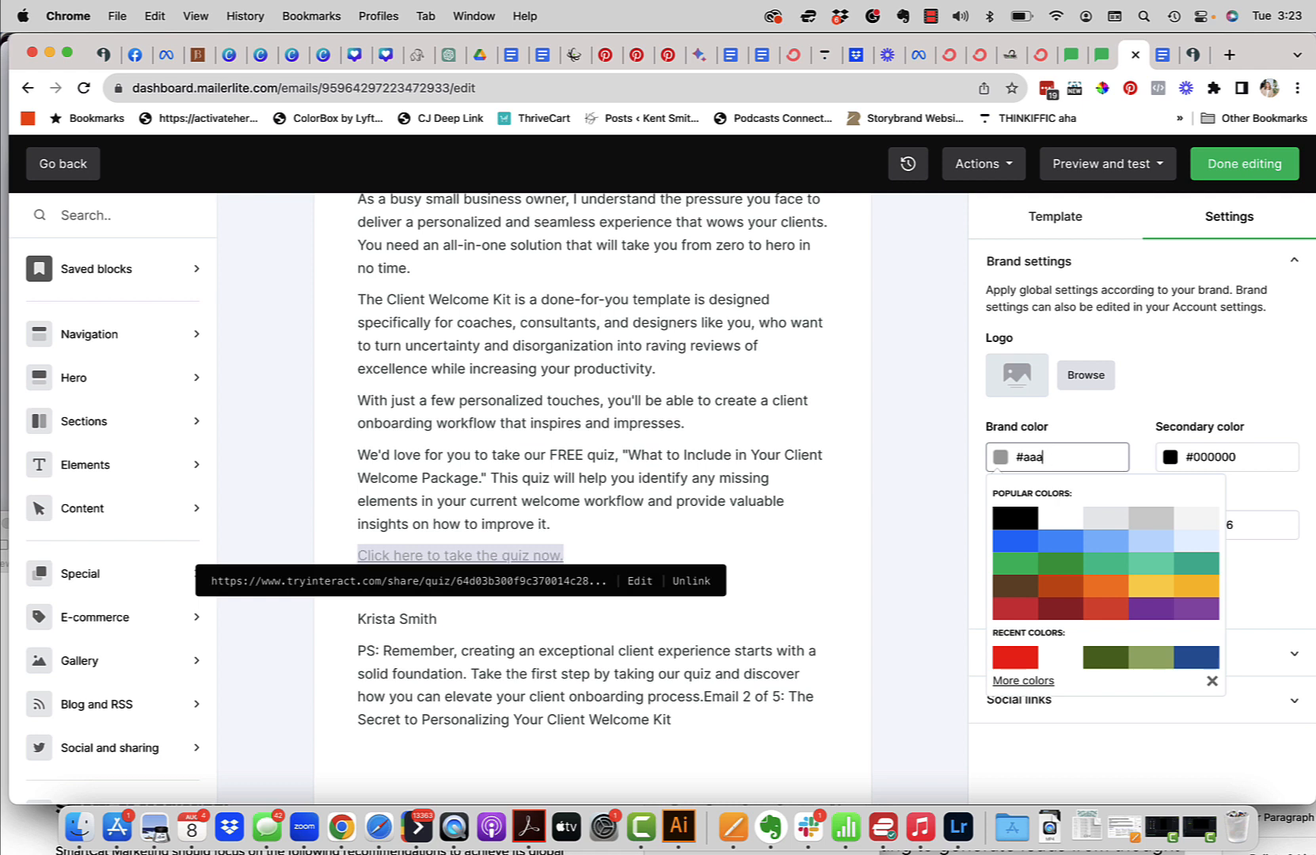
text(5d07)
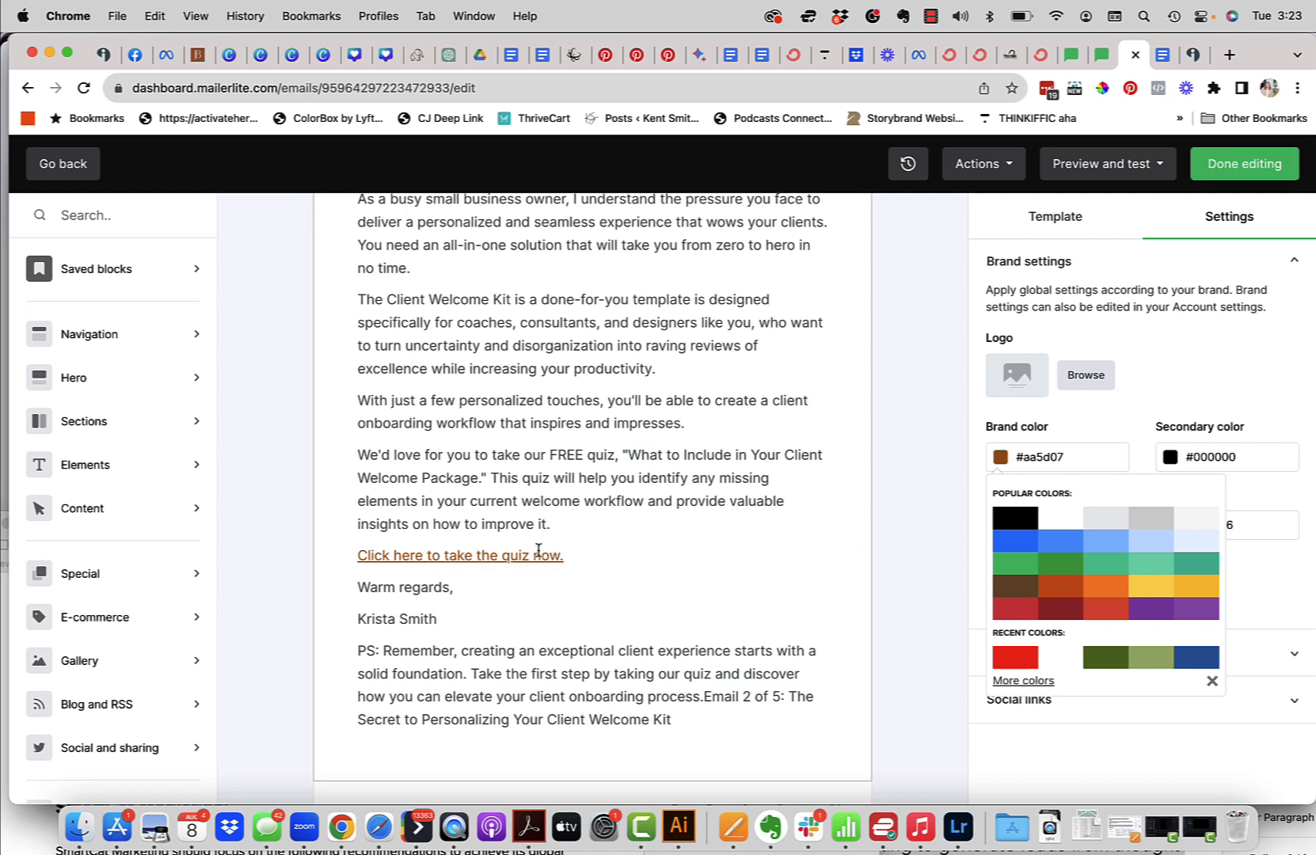
Delete the stray "Email 2 of 5: The Secret to Personalizing Your Client Welcome Kit" text after the PS and finish editing the email
drag(705, 699, 720, 717)
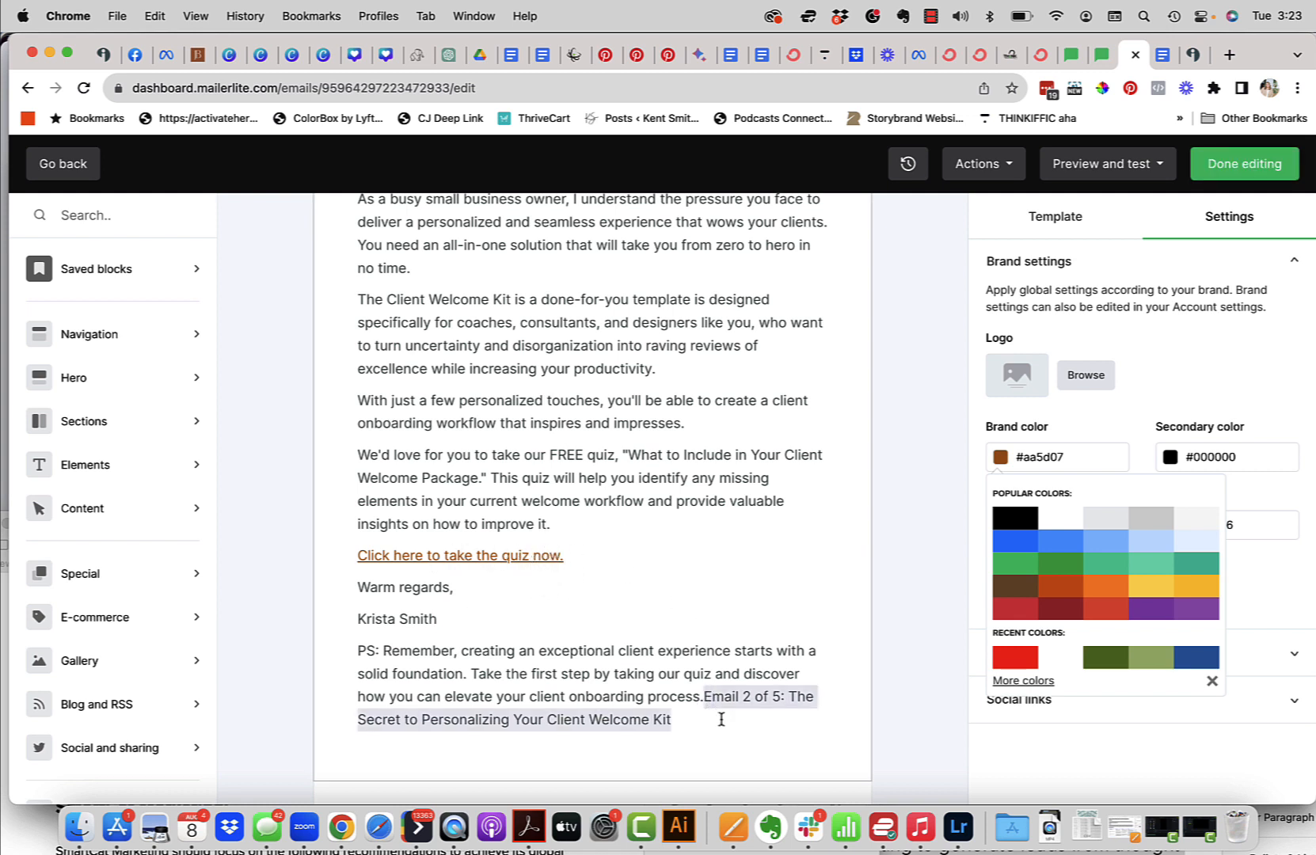
key(BackSpace)
scroll(696, 737, down, 4)
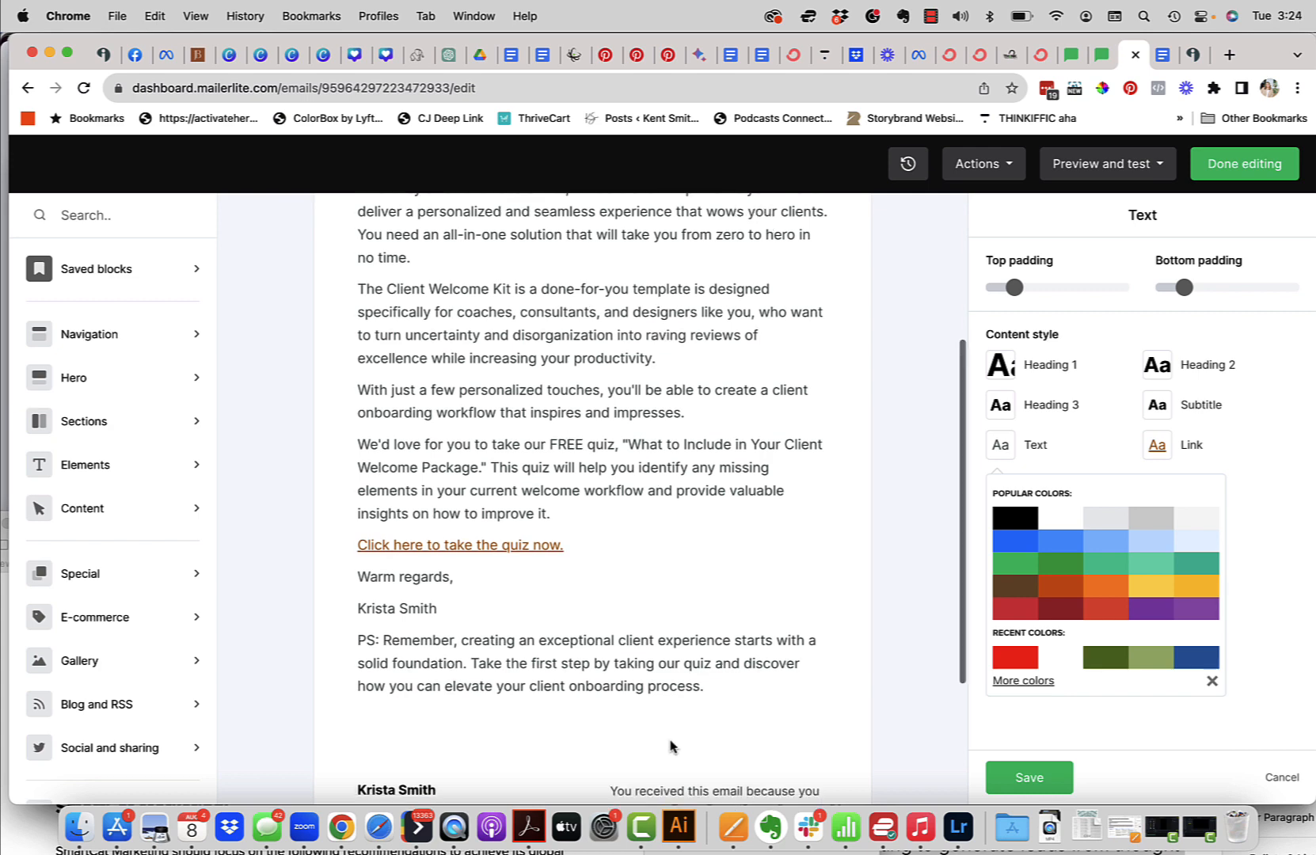
scroll(670, 746, up, 6)
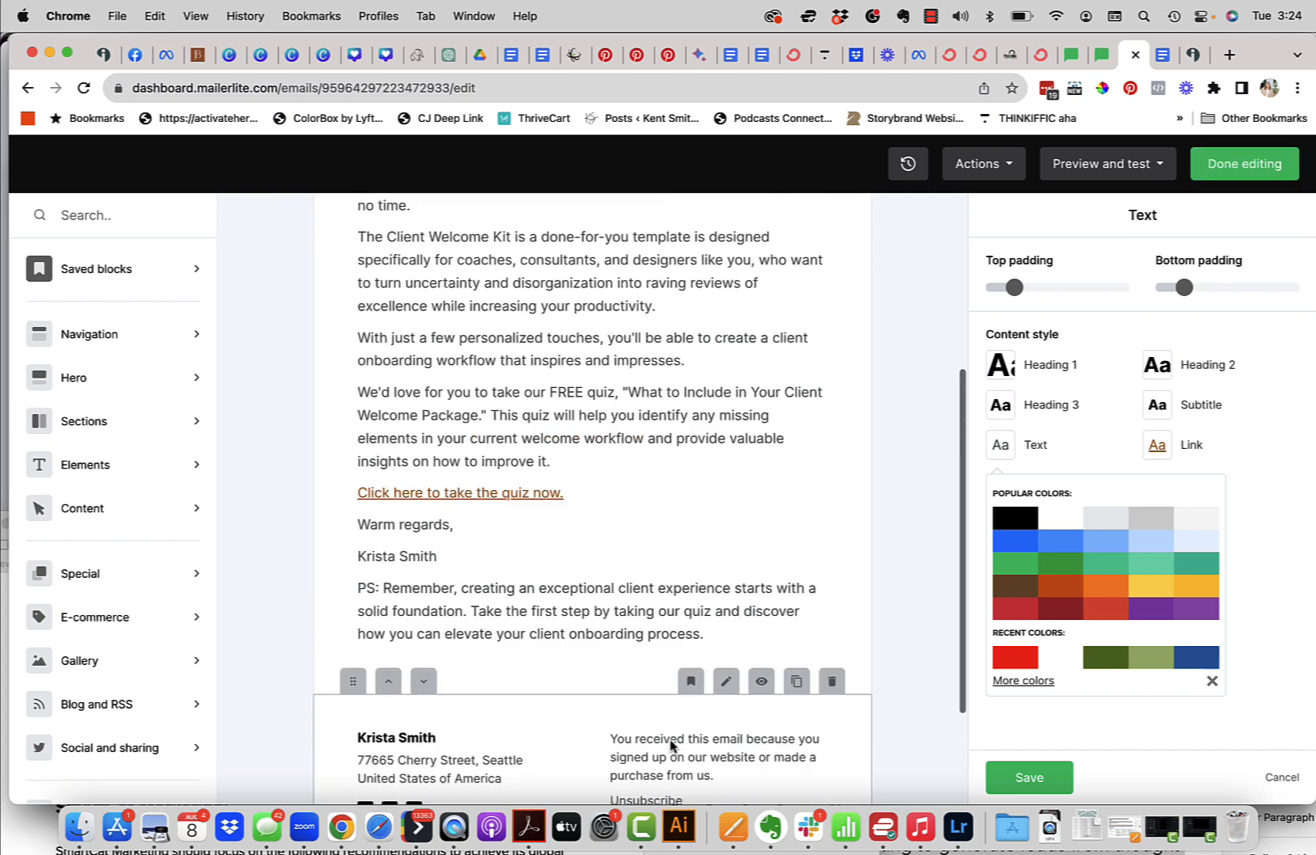
click(1256, 165)
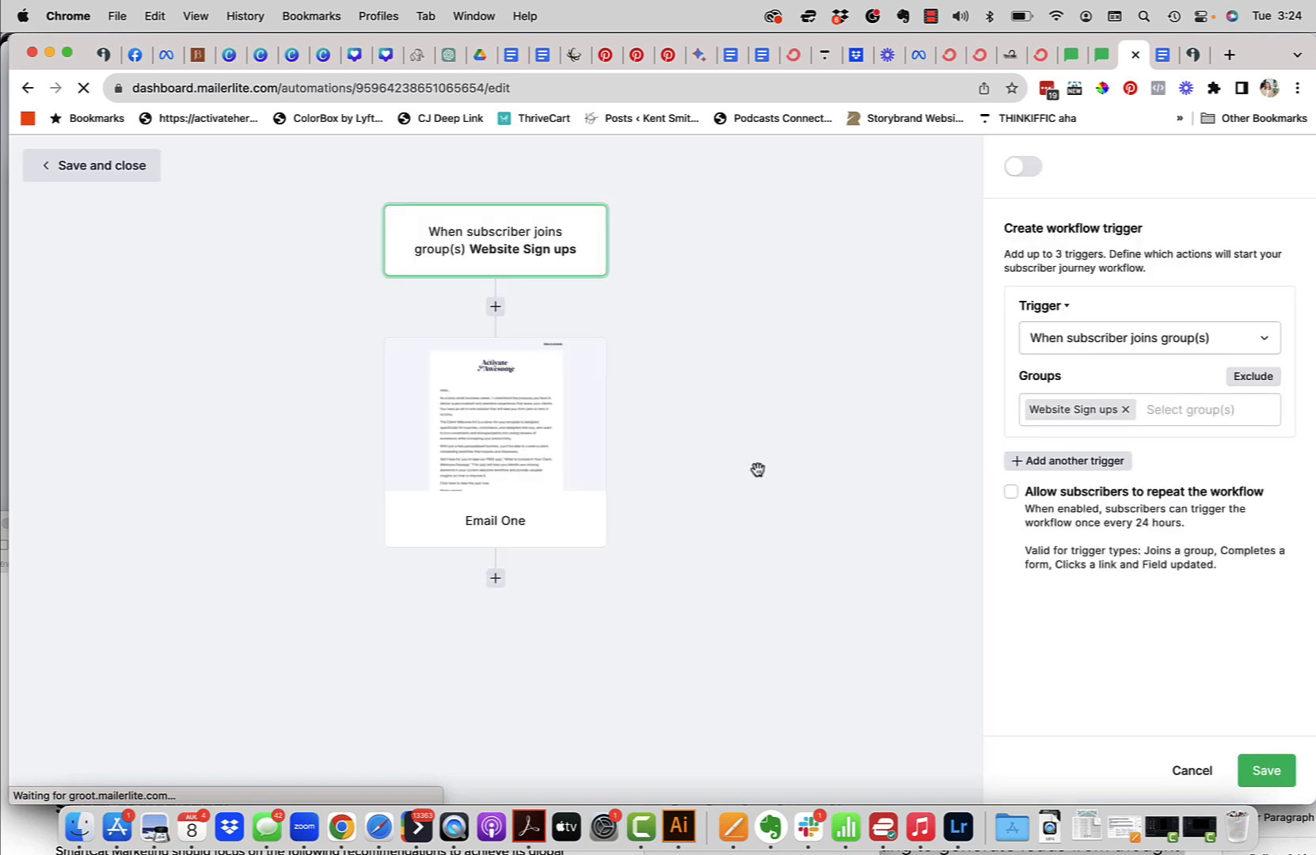
Add a delay of 1 day after Email One in the workflow and save it
click(495, 579)
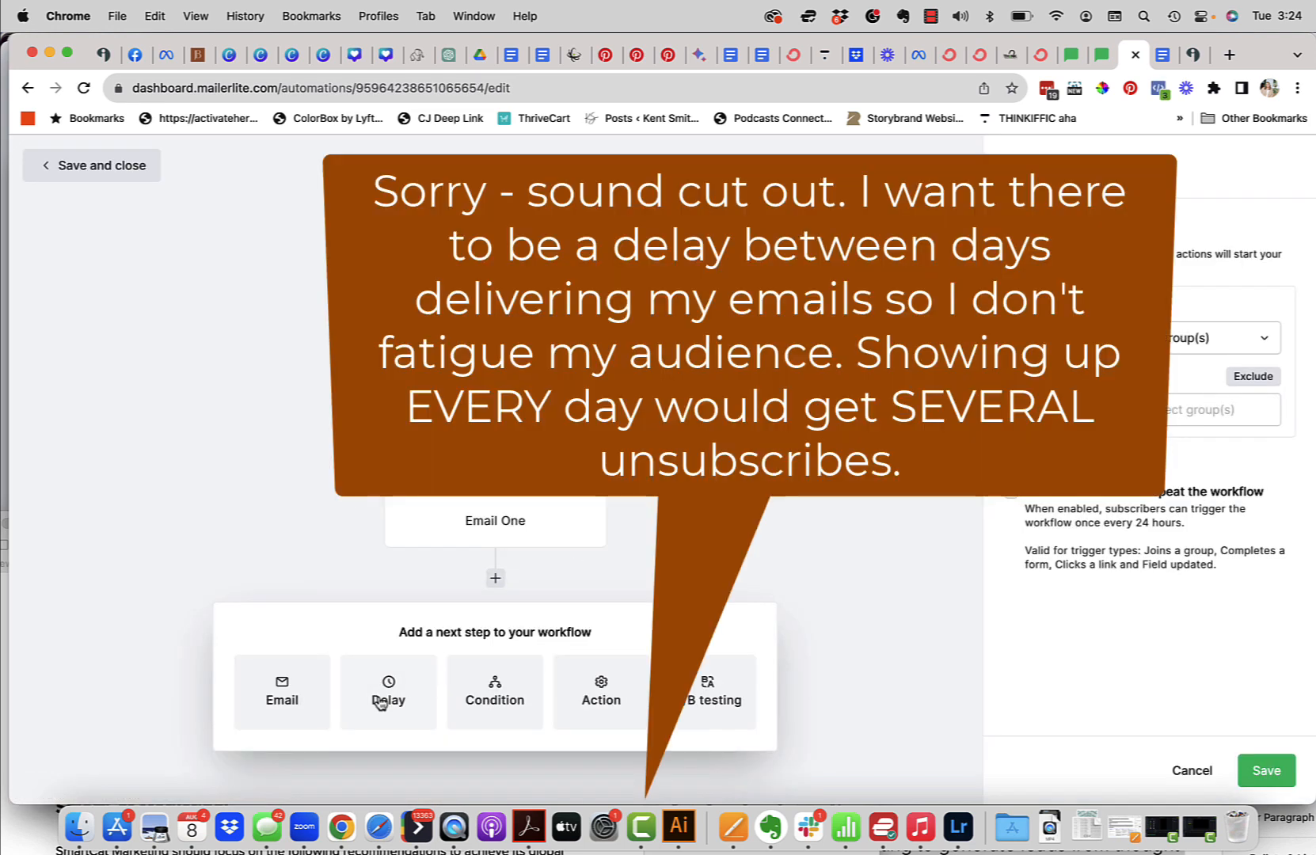
click(388, 694)
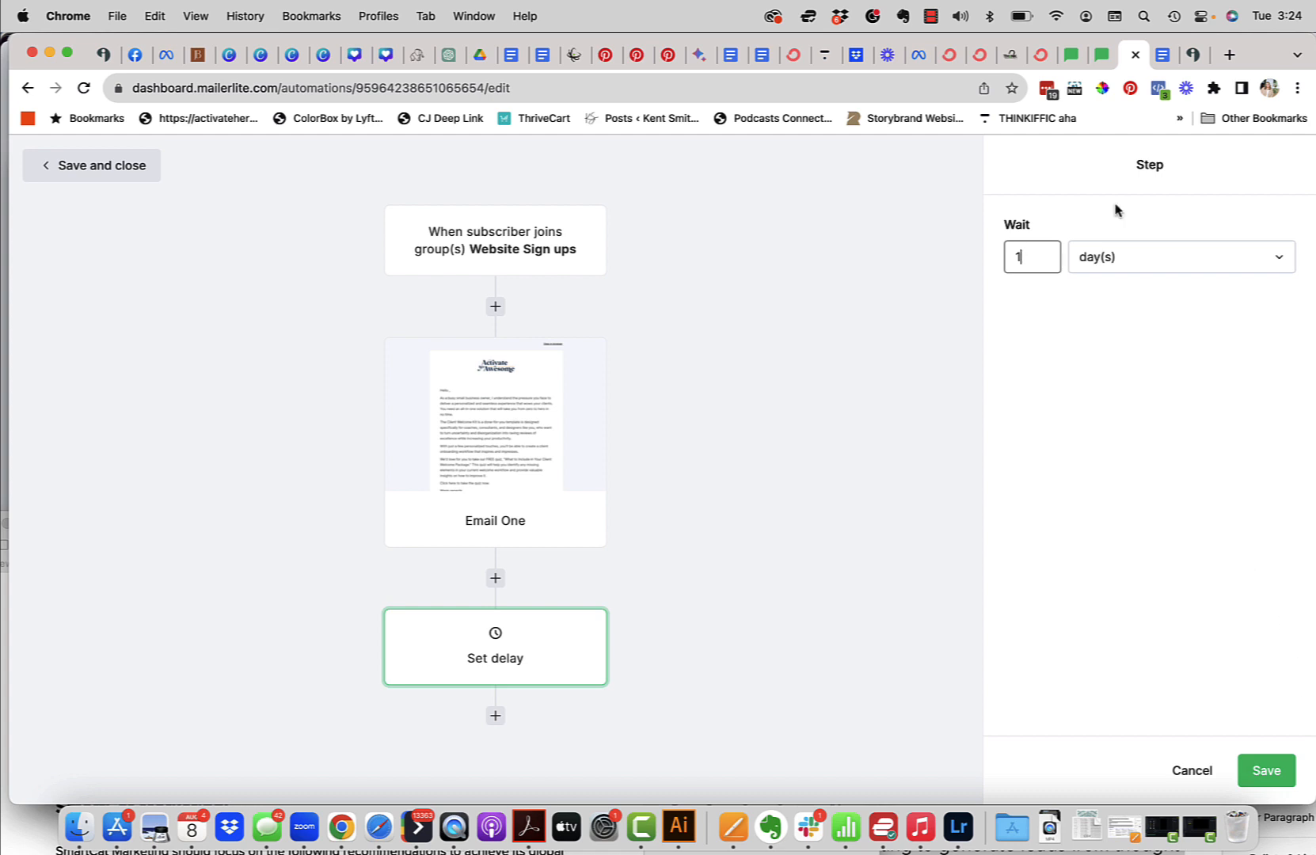
click(1266, 770)
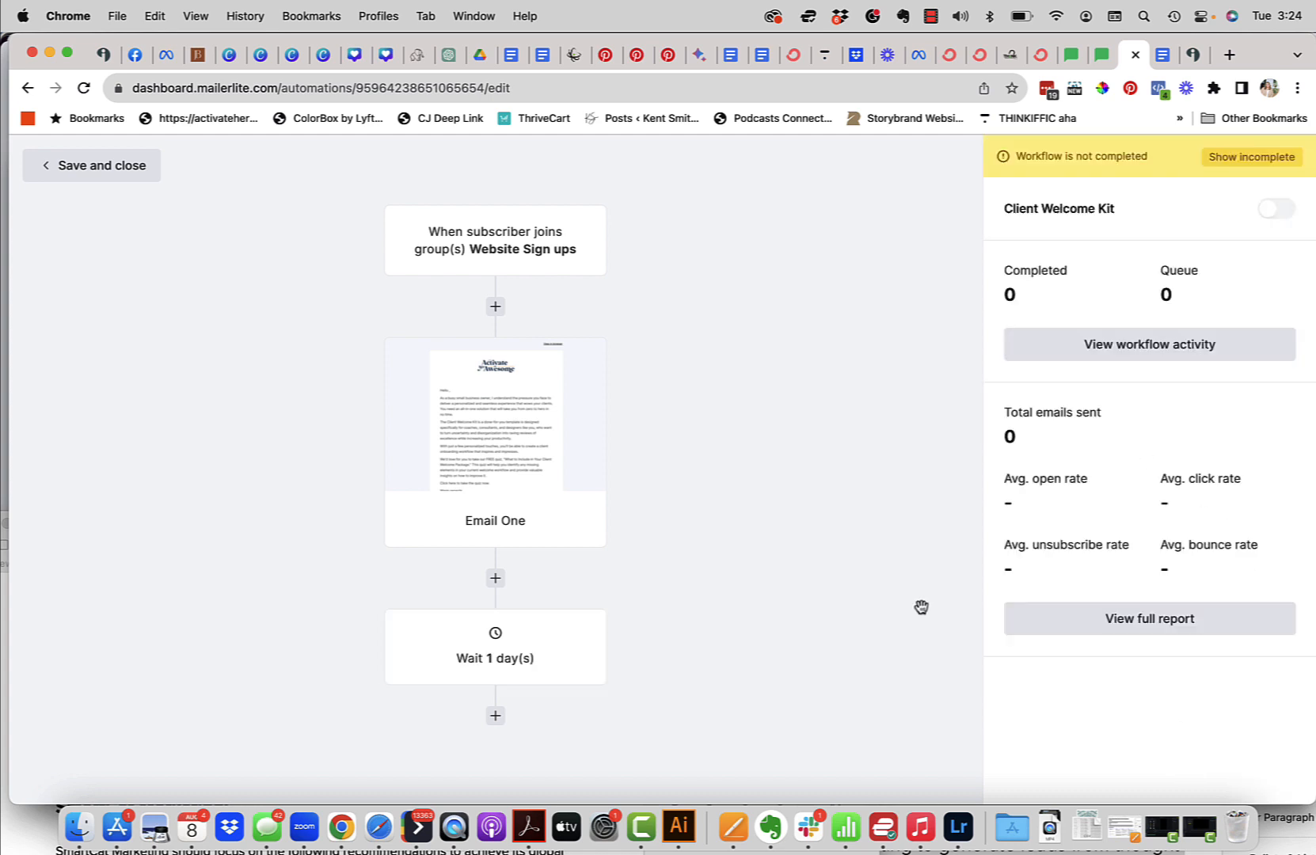
Add an email step after the delay and name it "Email 2"
click(496, 717)
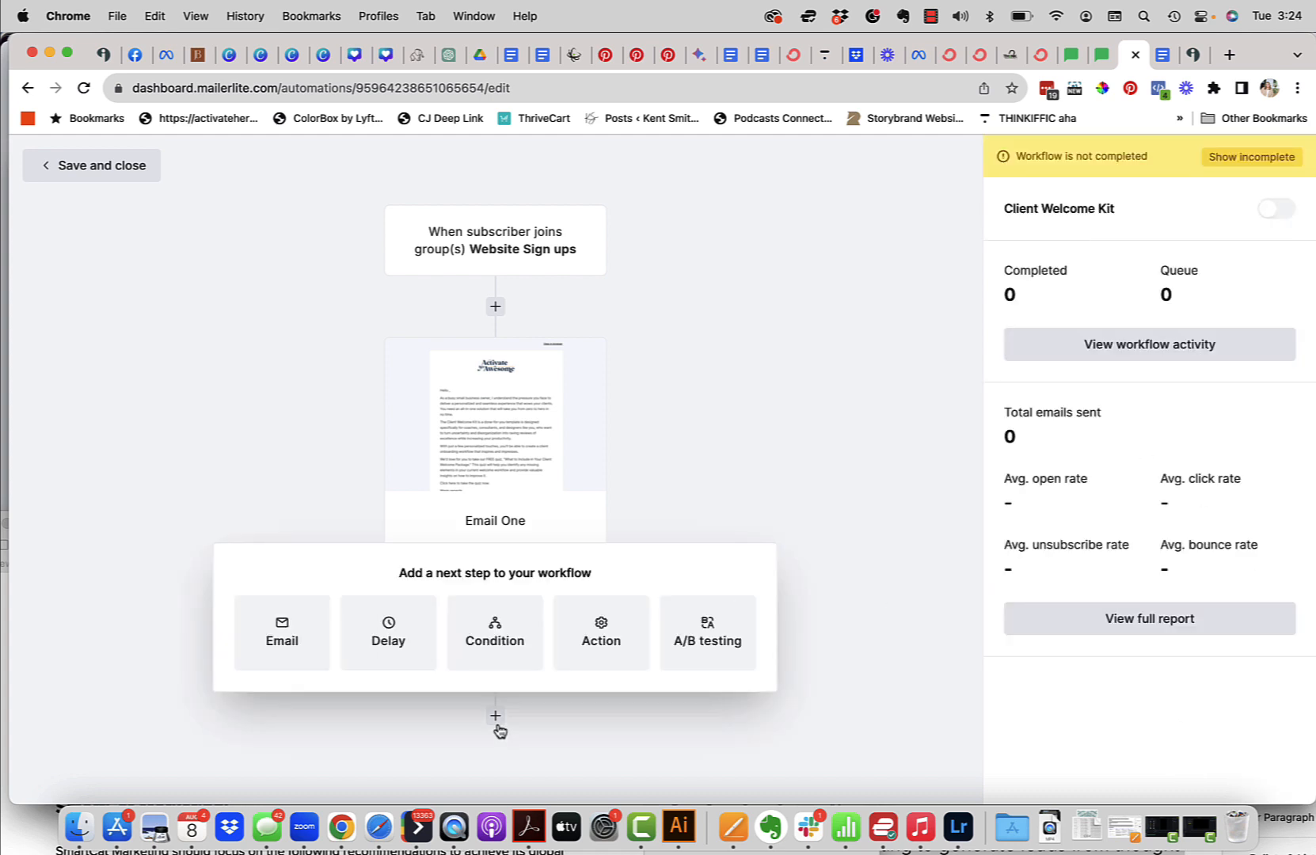
click(285, 641)
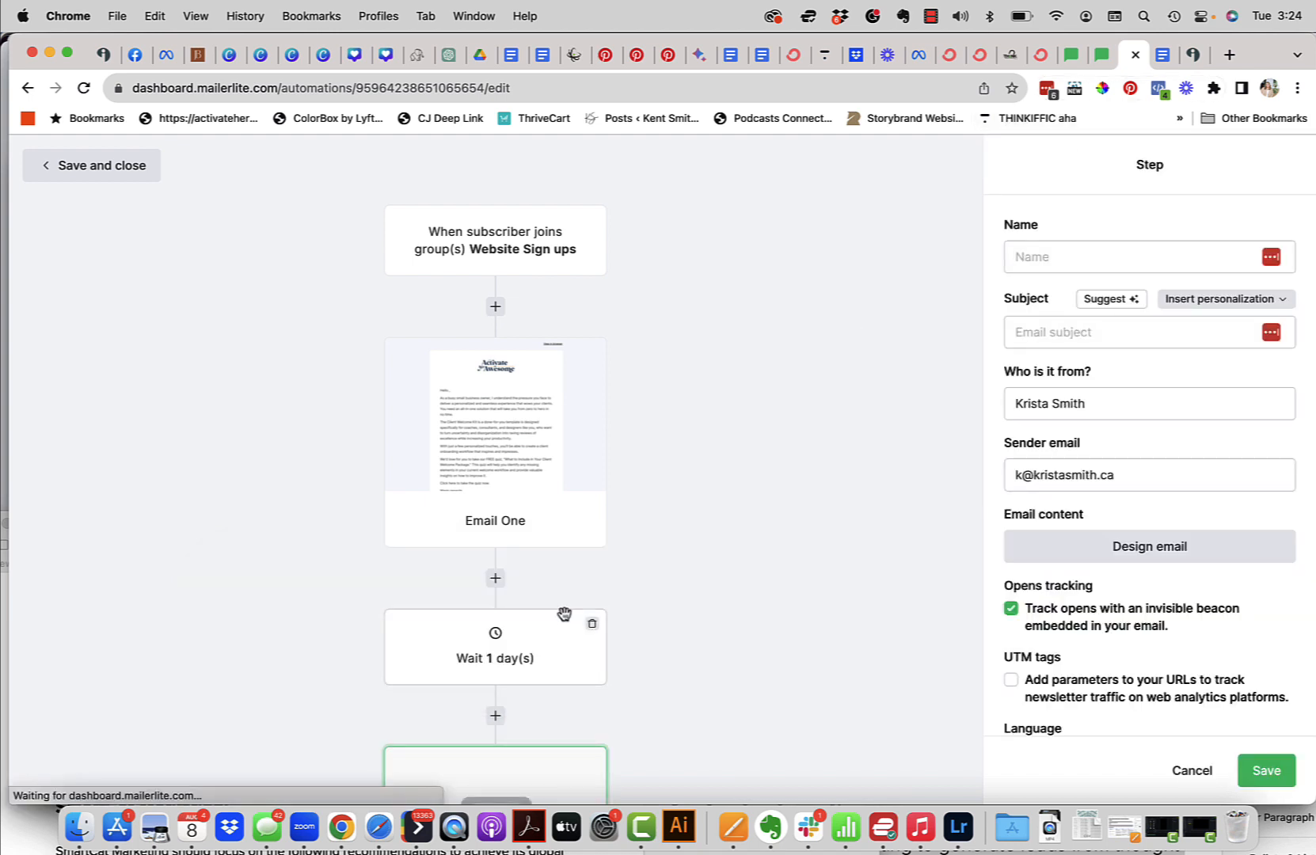
click(1101, 259)
text(Email 2)
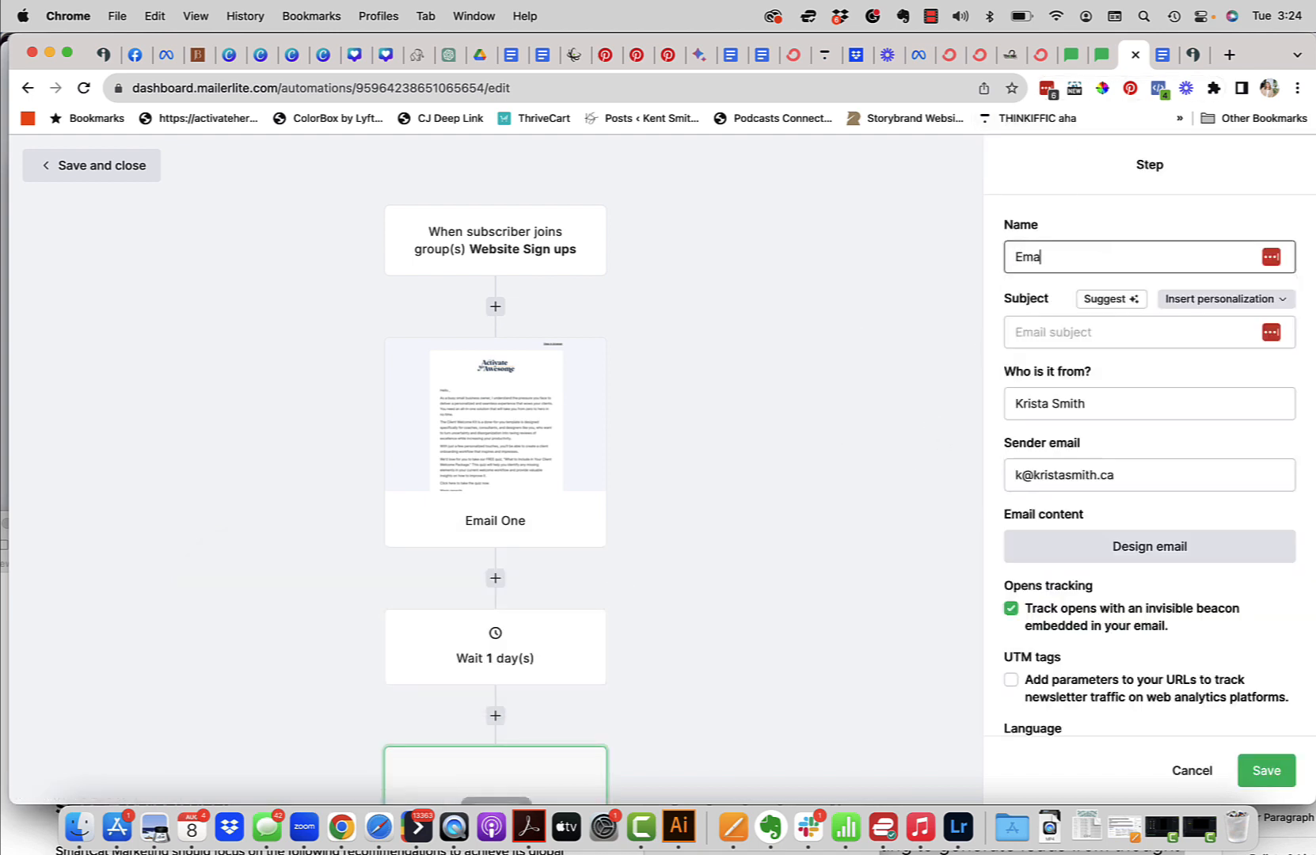
Copy "Boost Client Engagement with a Personal Touch" from the Google Docs sequence and paste it as Email 2's subject
click(1067, 332)
click(1165, 55)
scroll(731, 499, down, 5)
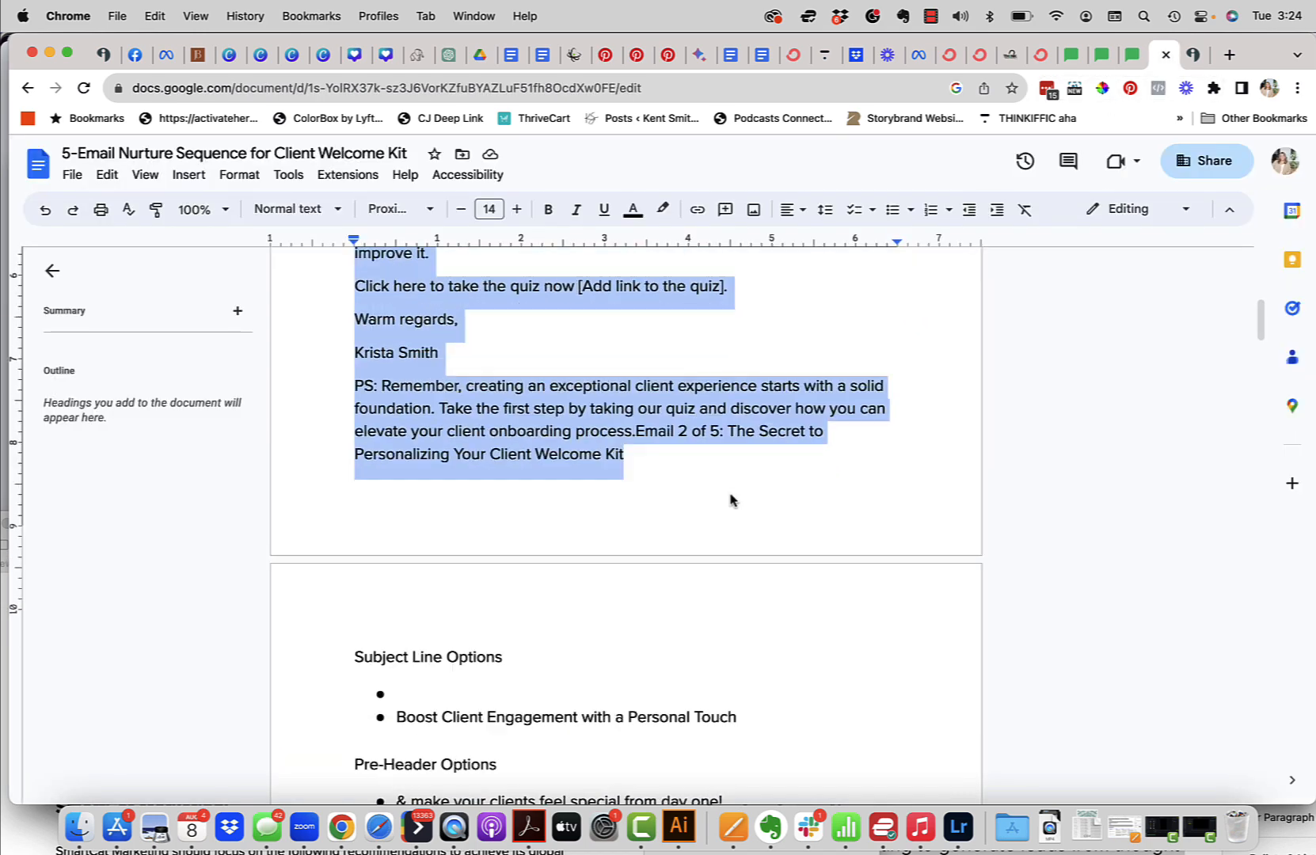
drag(738, 480, 395, 482)
key(super+c)
click(1132, 55)
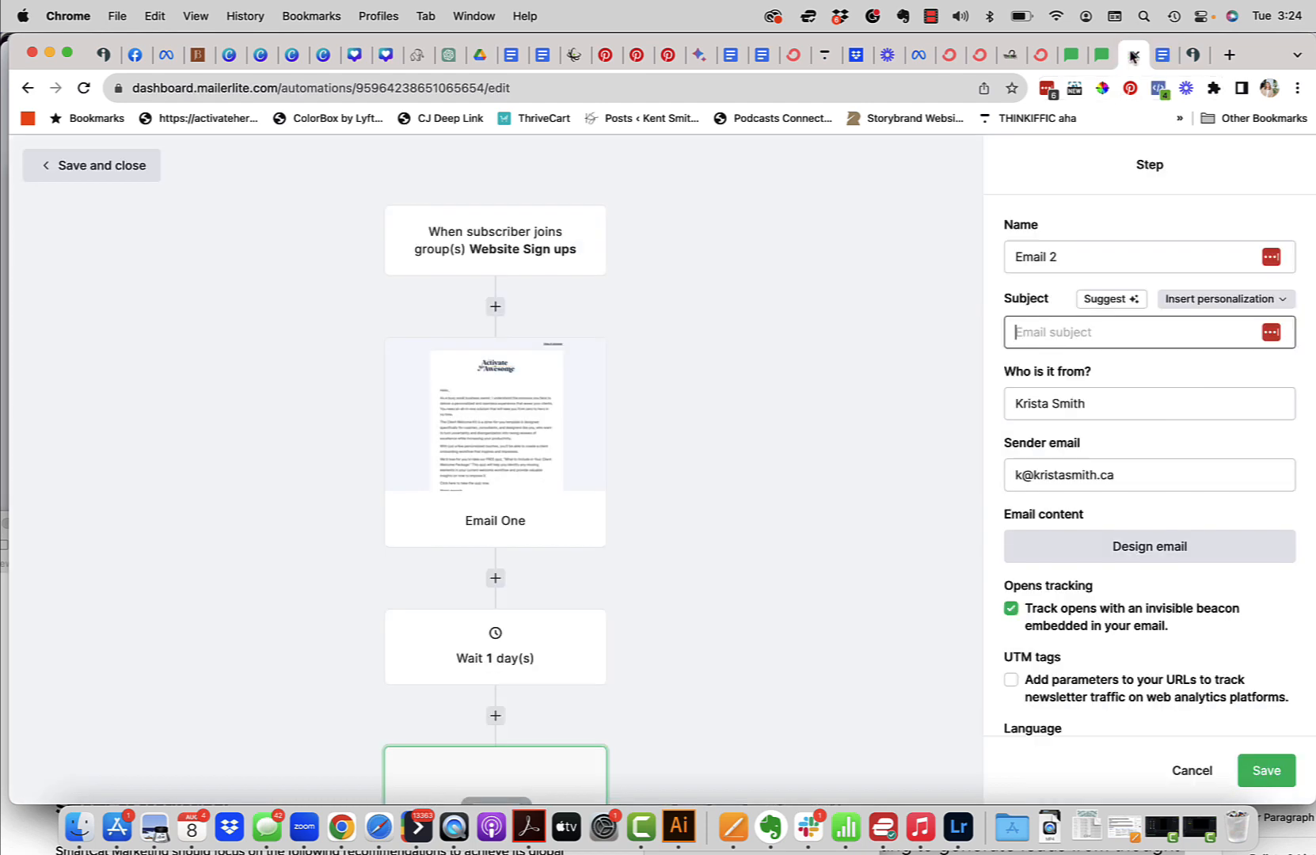
key(super+v)
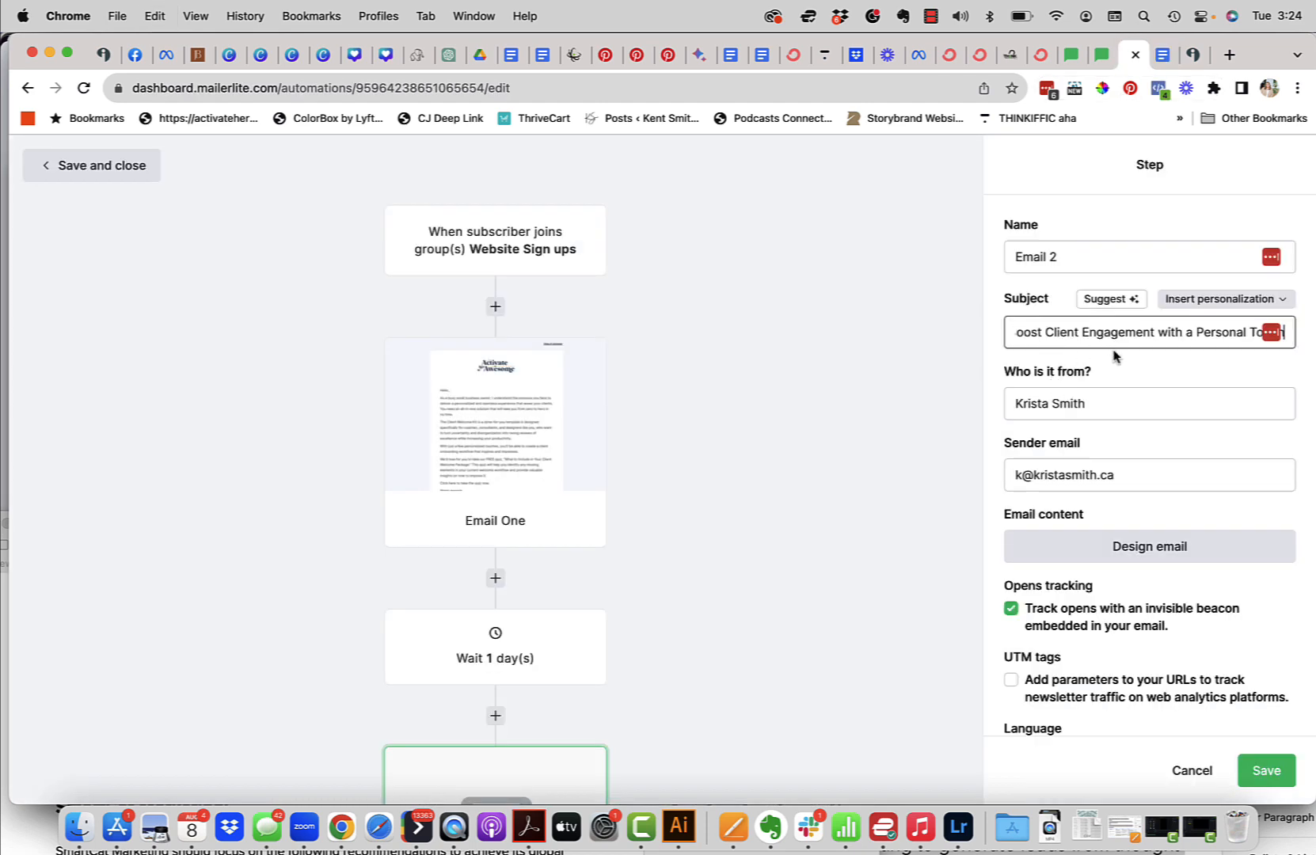
Start designing Email 2's content and select its message text in the Google Docs sequence
scroll(1055, 380, down, 2)
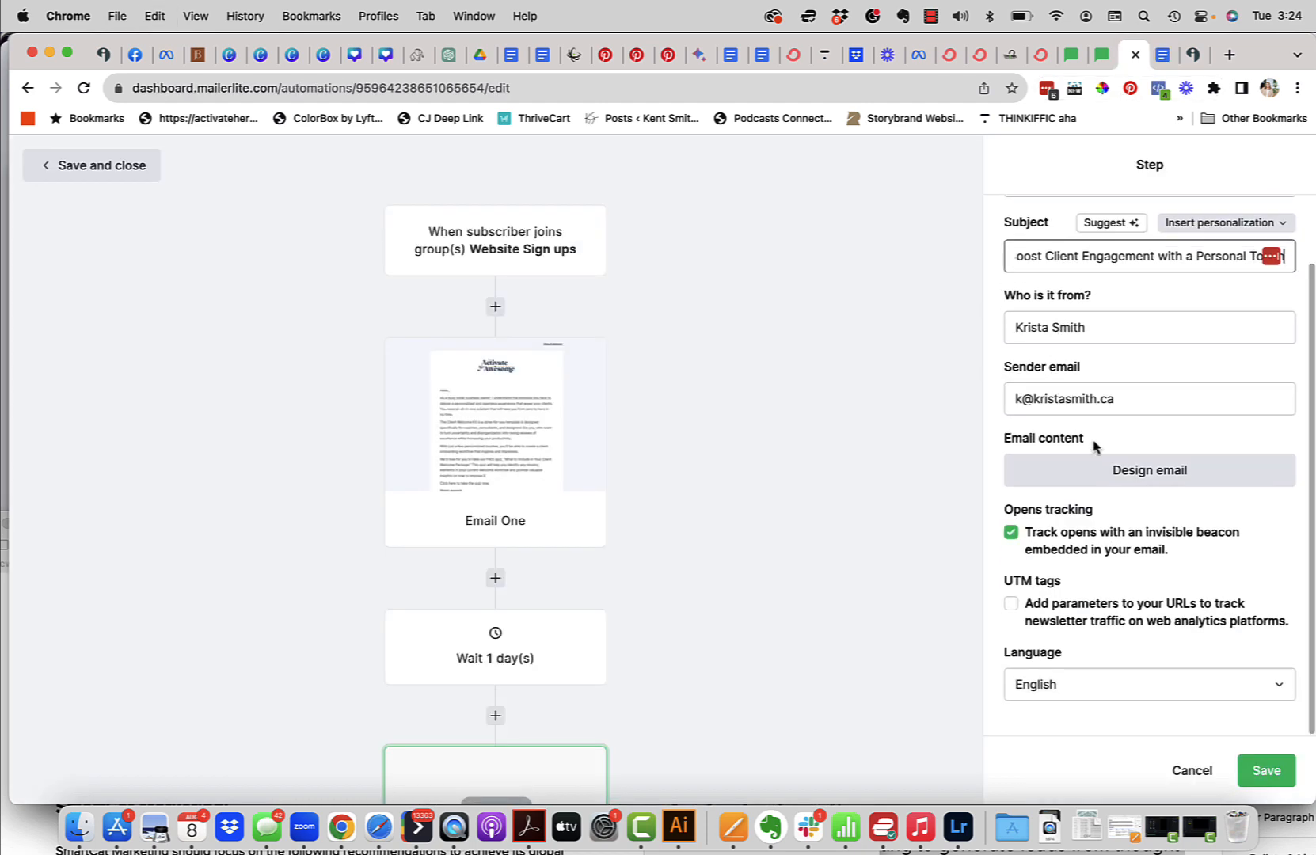
click(1114, 480)
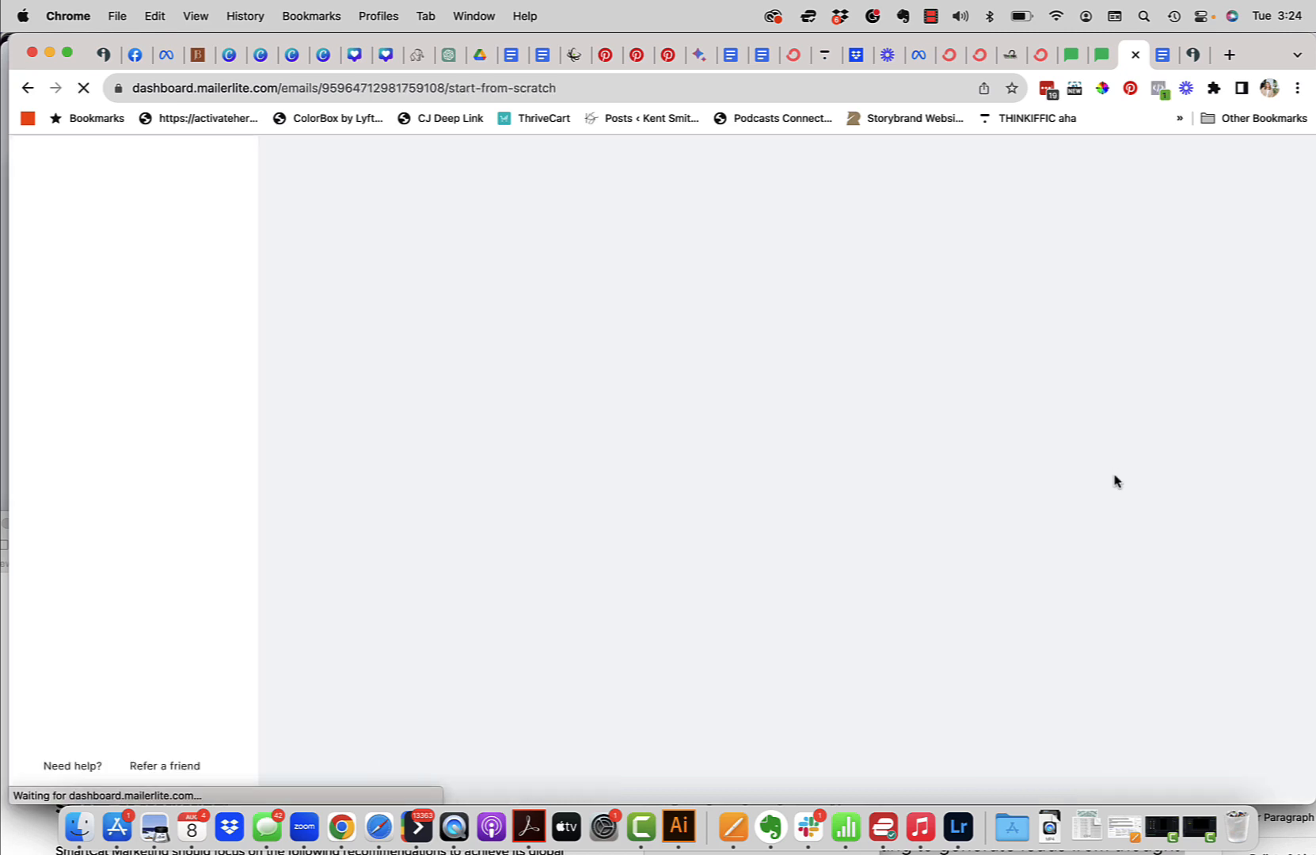
key(ctrl+Tab)
scroll(674, 535, down, 5)
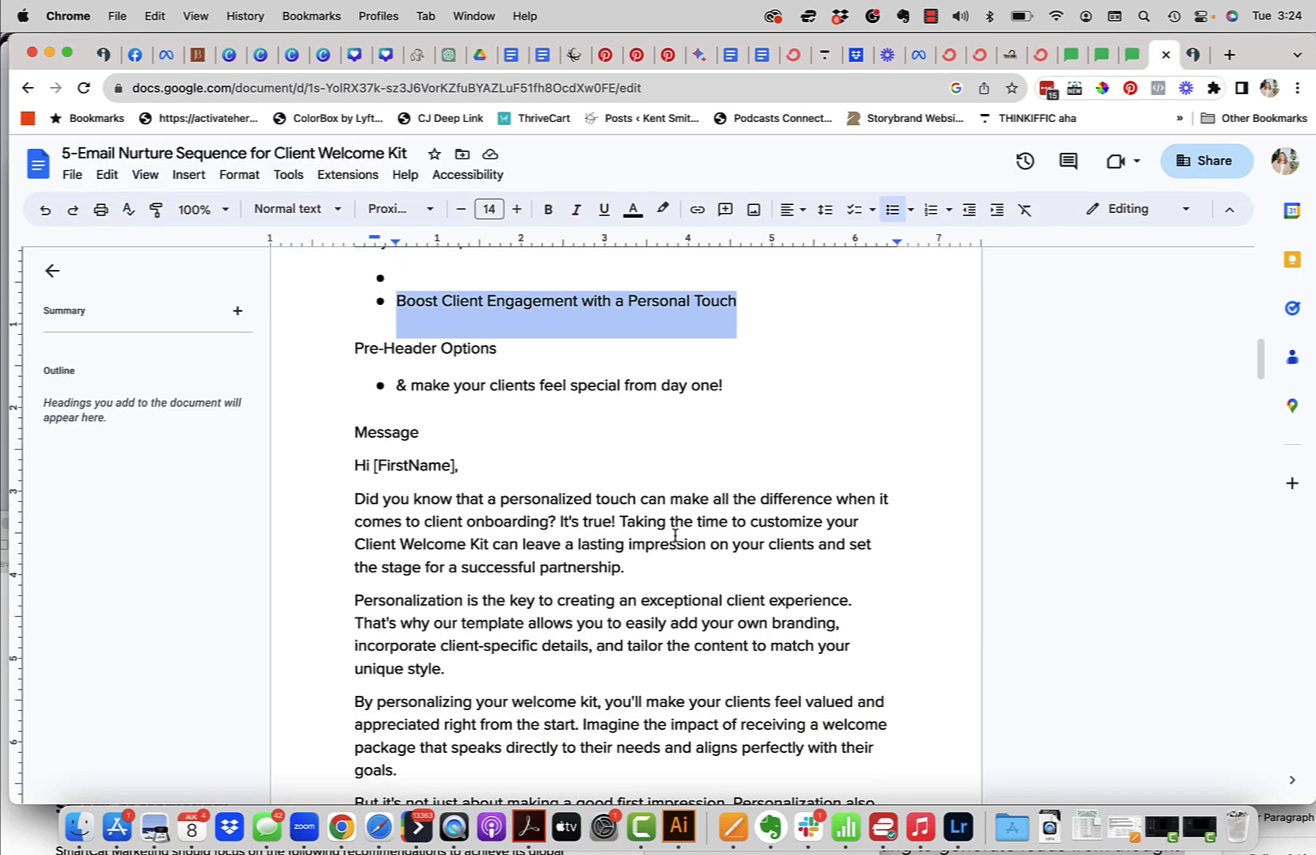
scroll(675, 535, down, 5)
drag(356, 293, 675, 718)
scroll(656, 702, down, 5)
click(1132, 56)
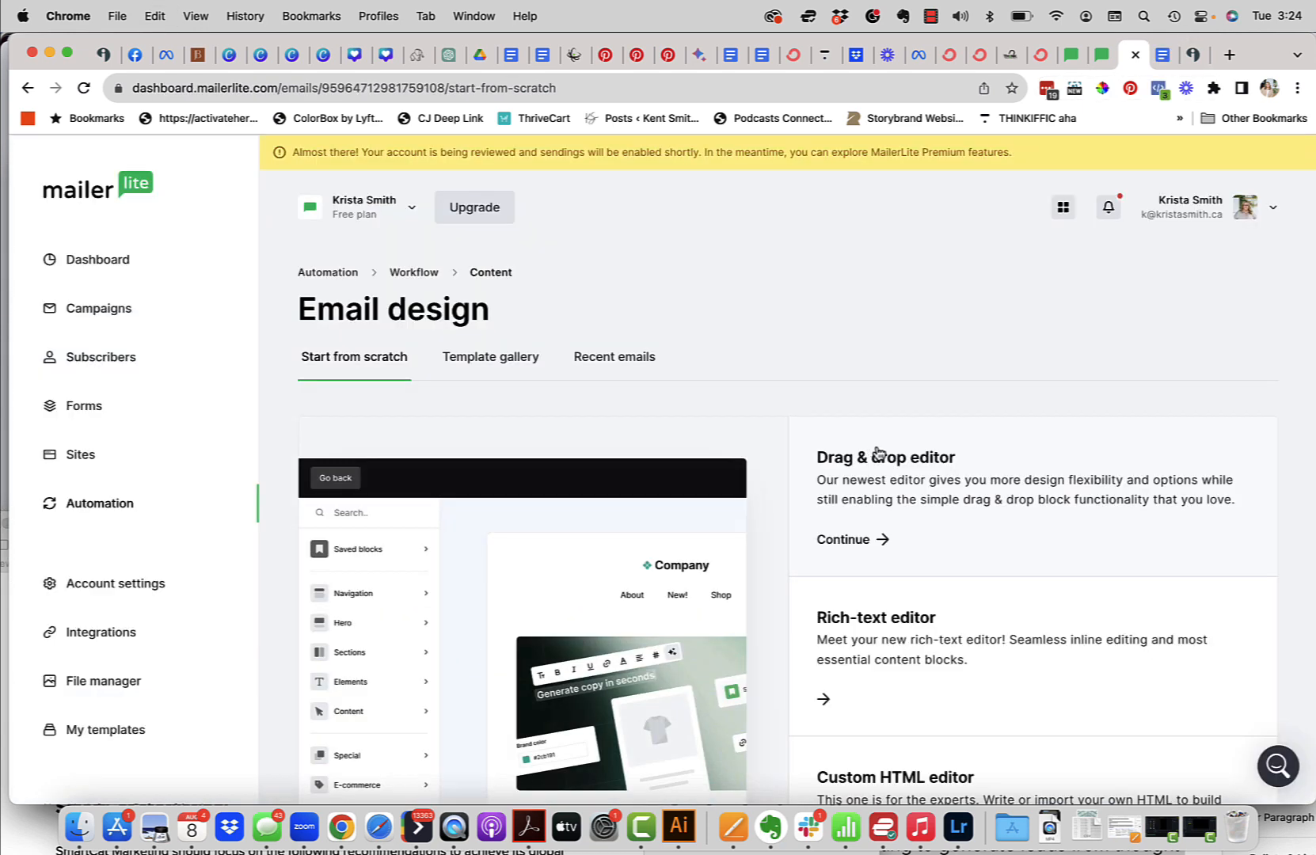
Choose the Drag & drop editor for Email 2 and delete the company header and hero blocks from the default template
click(879, 455)
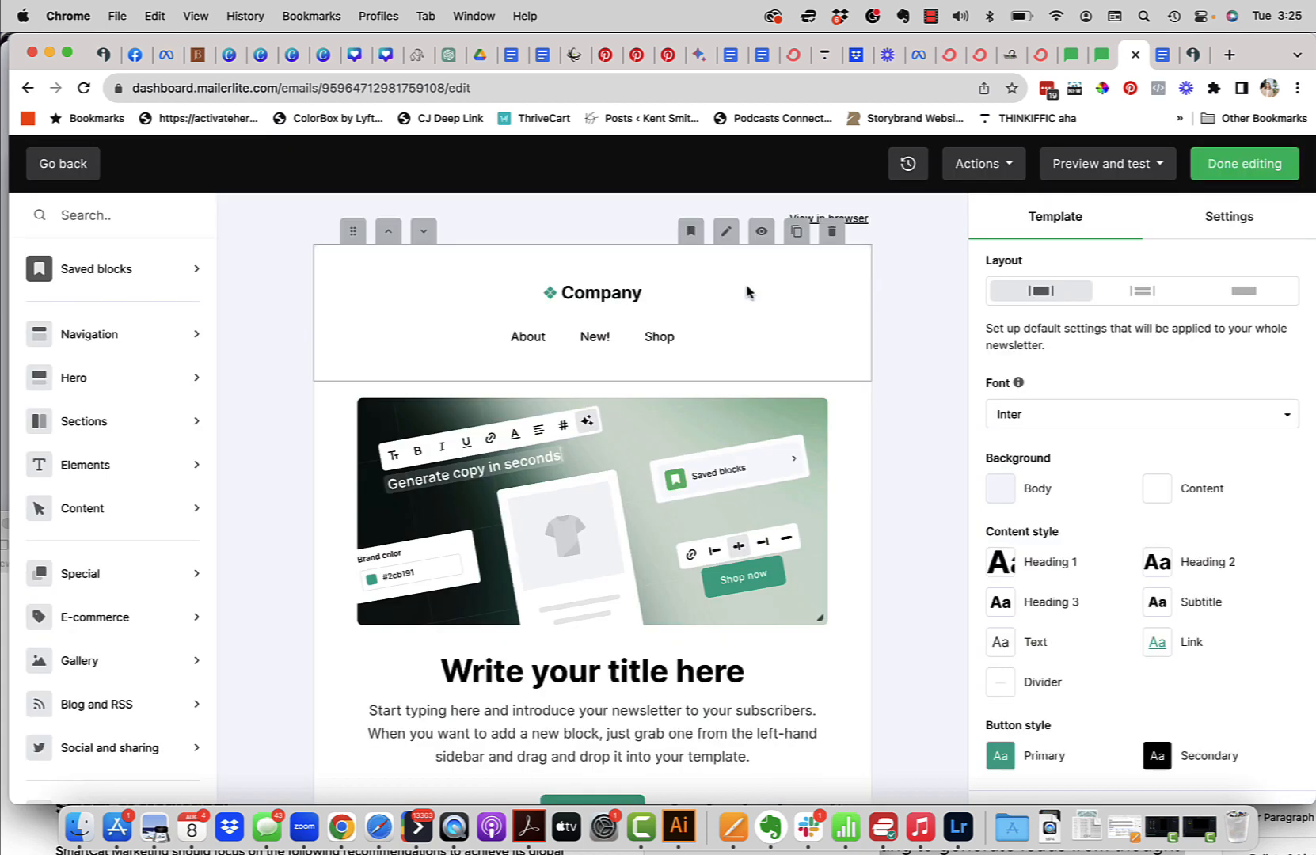
click(831, 232)
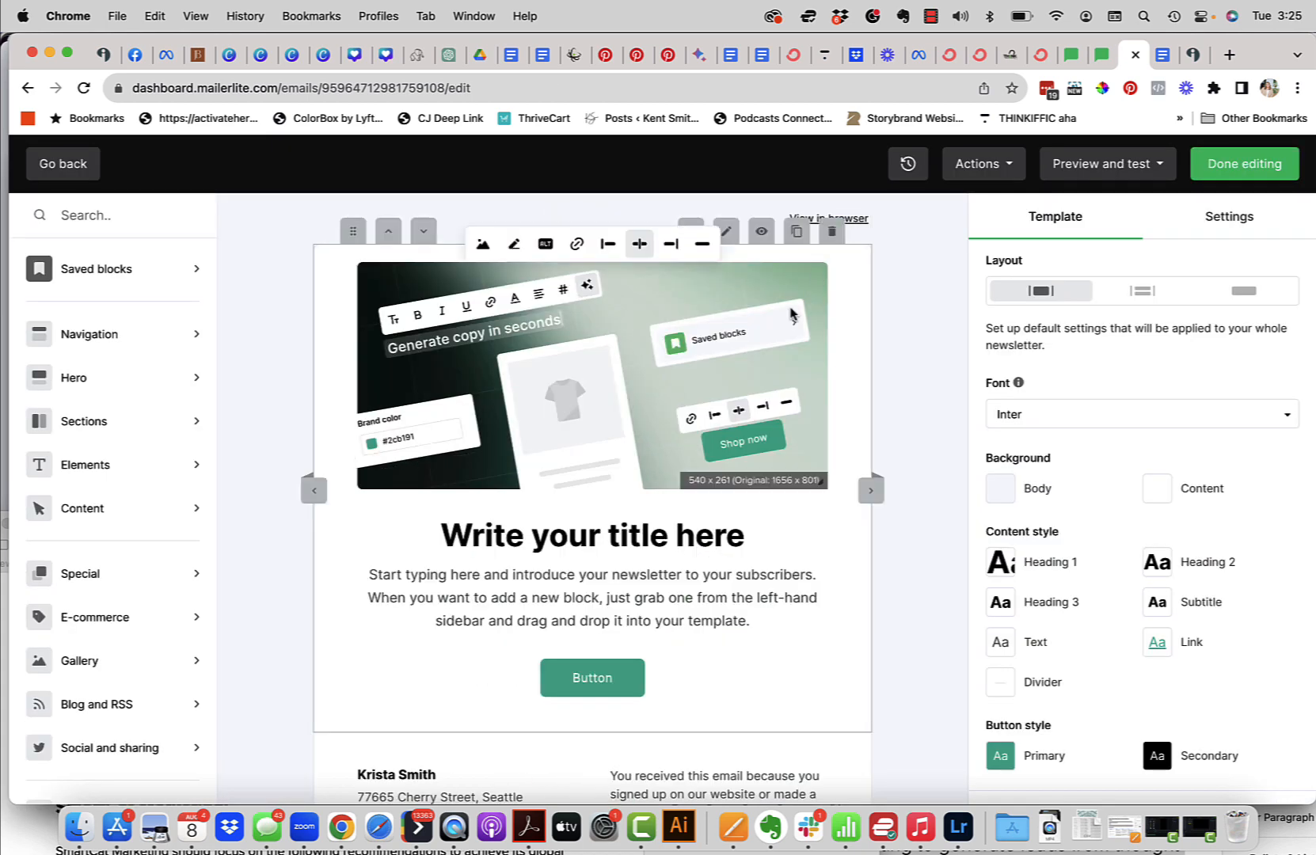
click(831, 241)
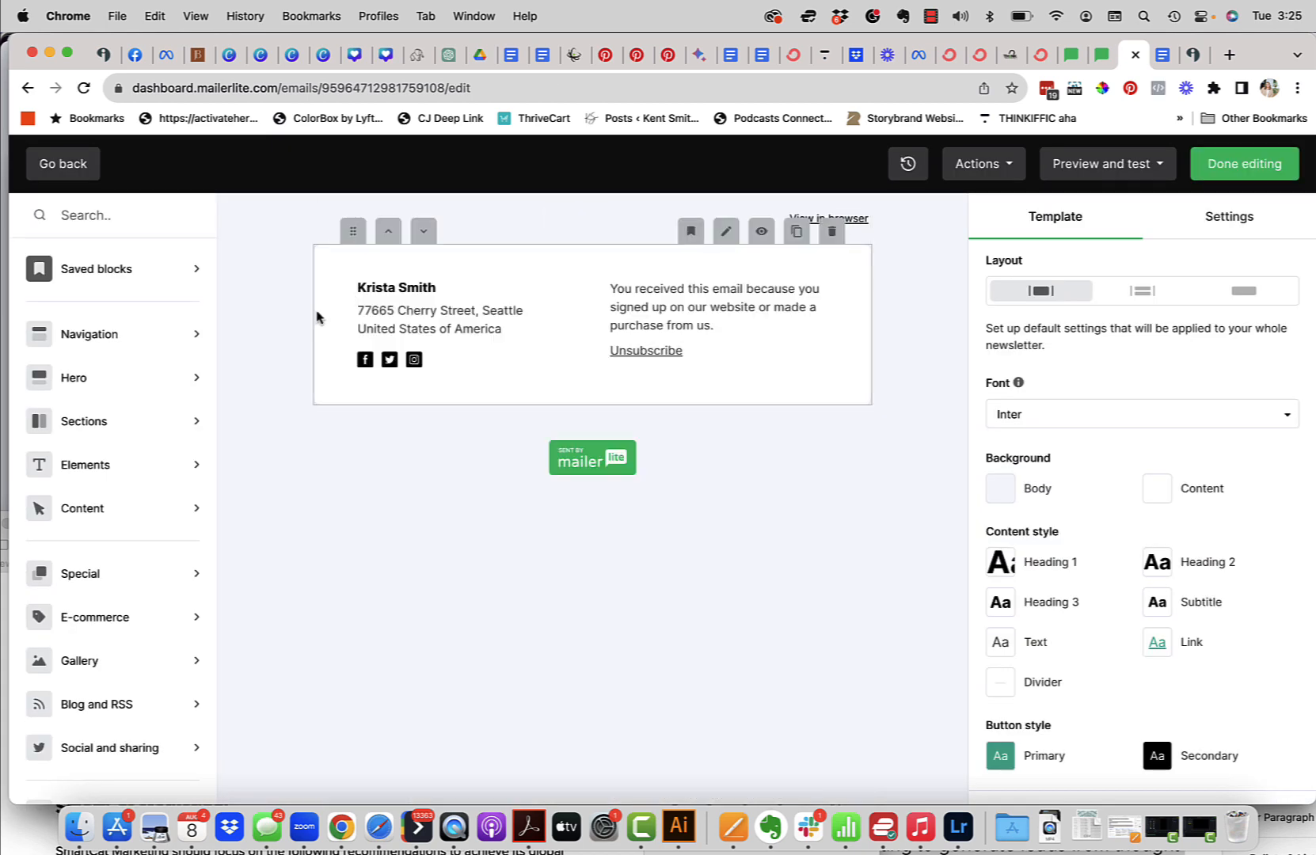
Add a Logo block above the footer, insert "Activate her Awesome, color full.png" into it, and enlarge the image
mouse_move(129, 349)
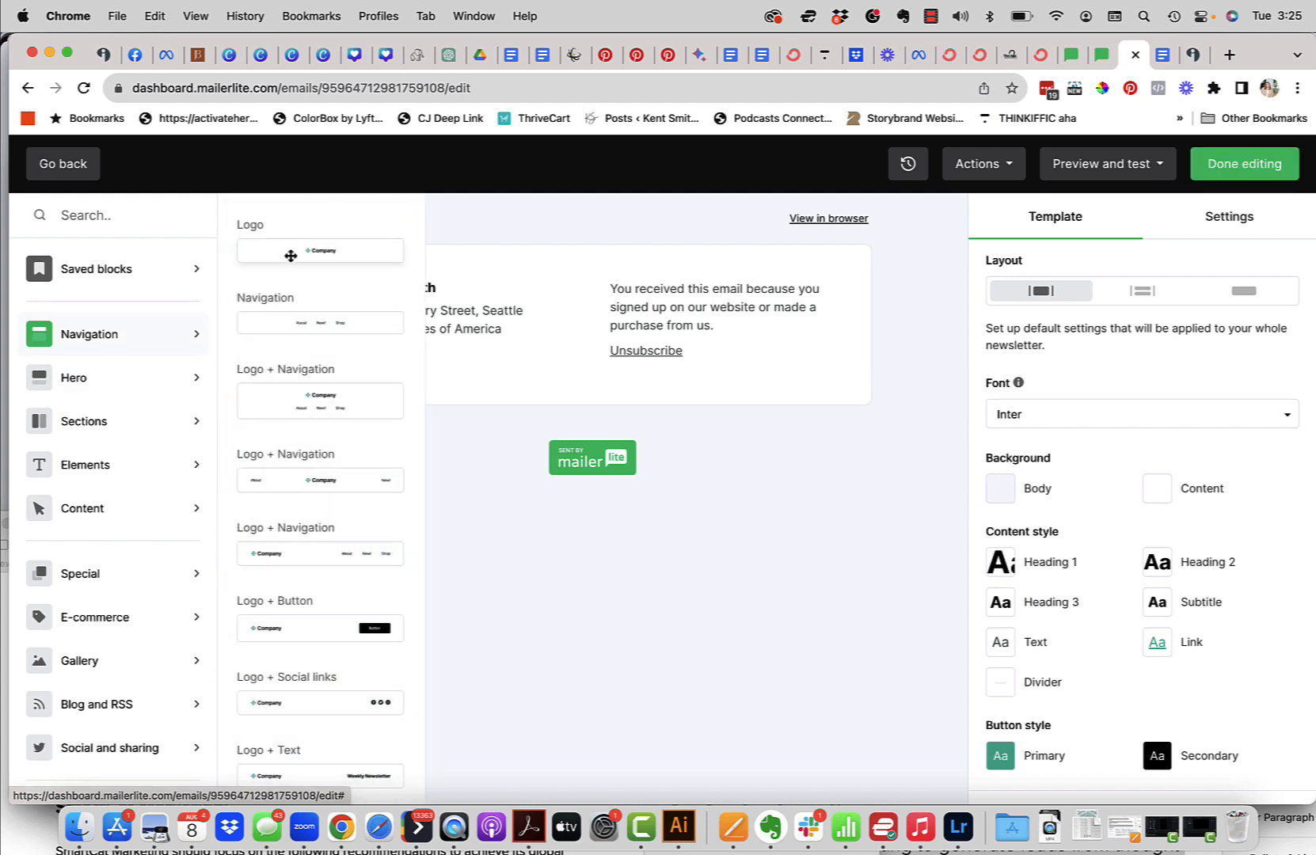
drag(289, 253, 495, 277)
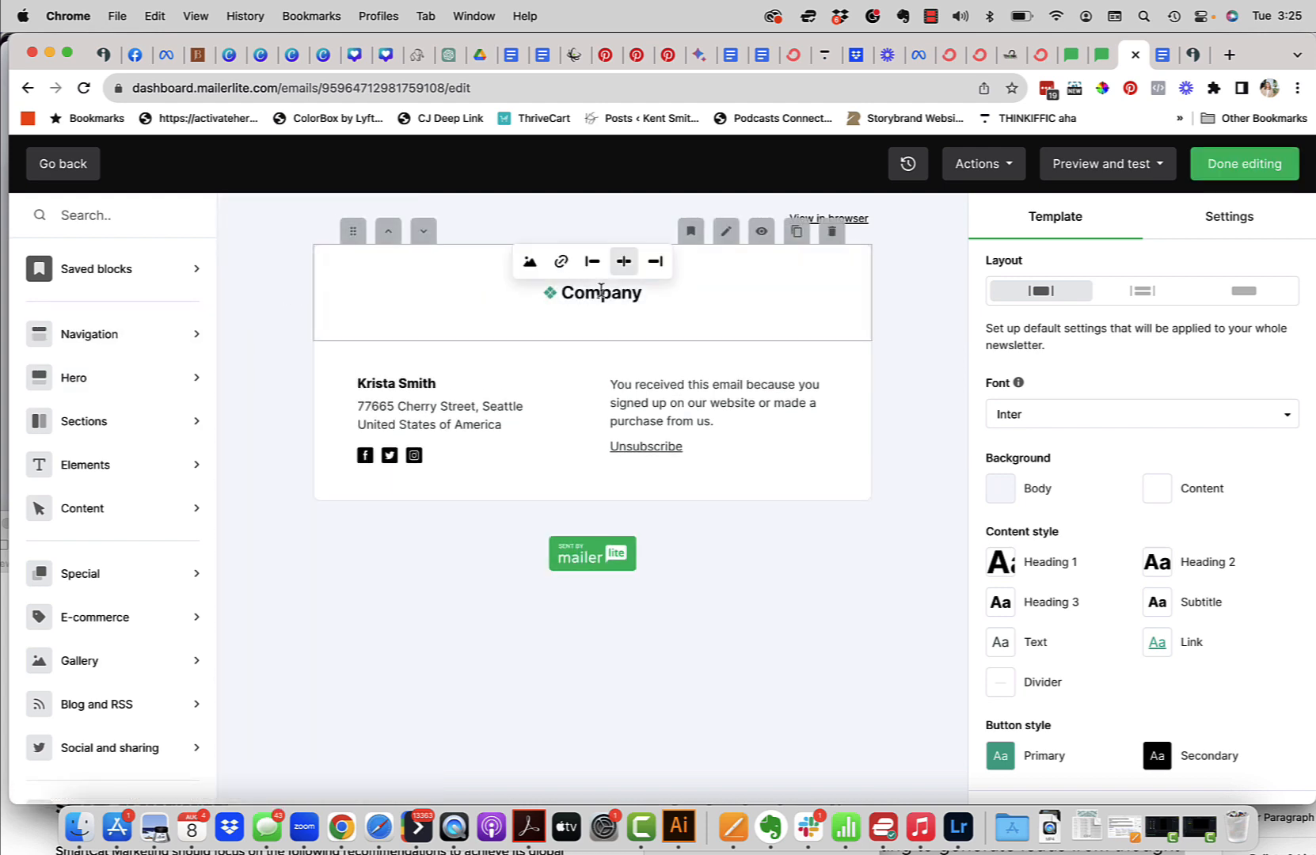
click(529, 275)
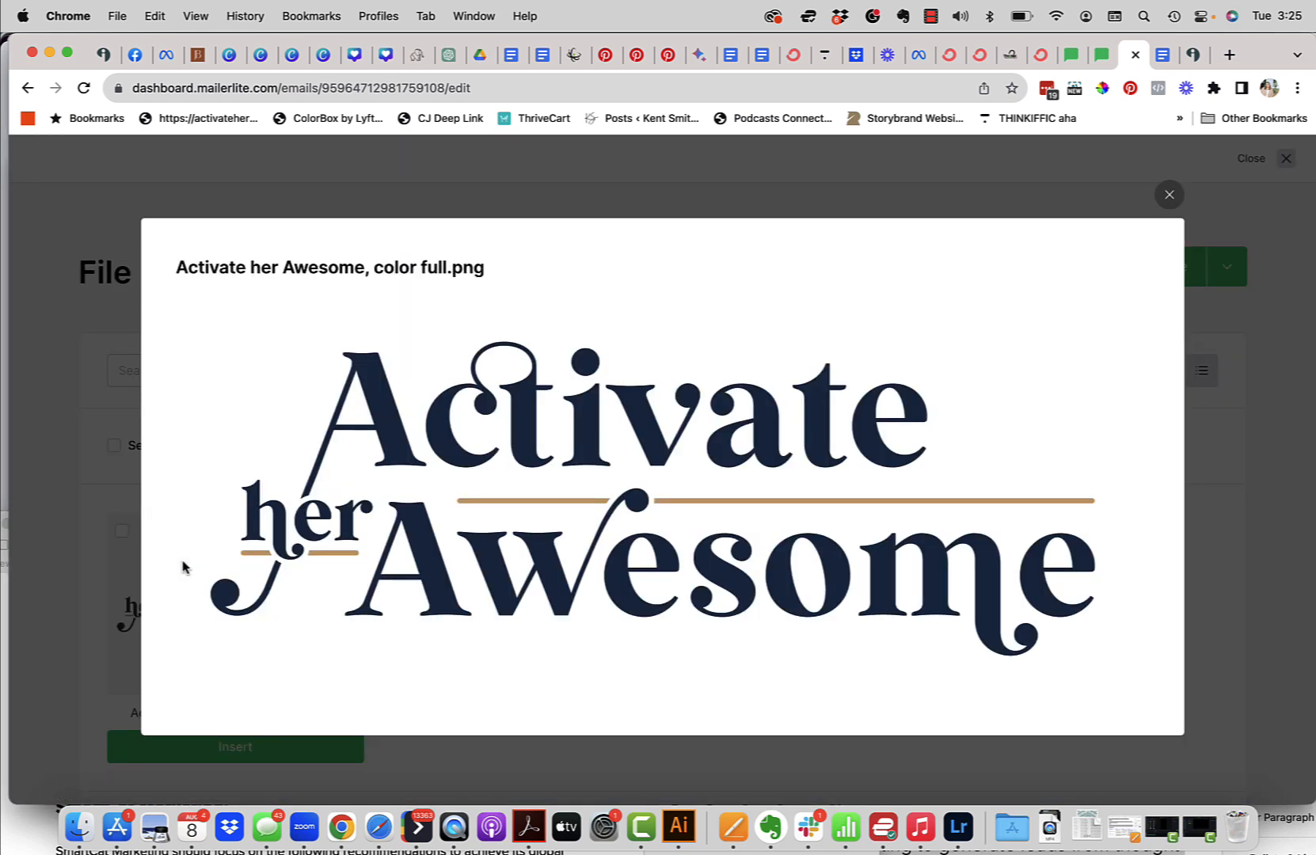
click(186, 569)
click(1168, 195)
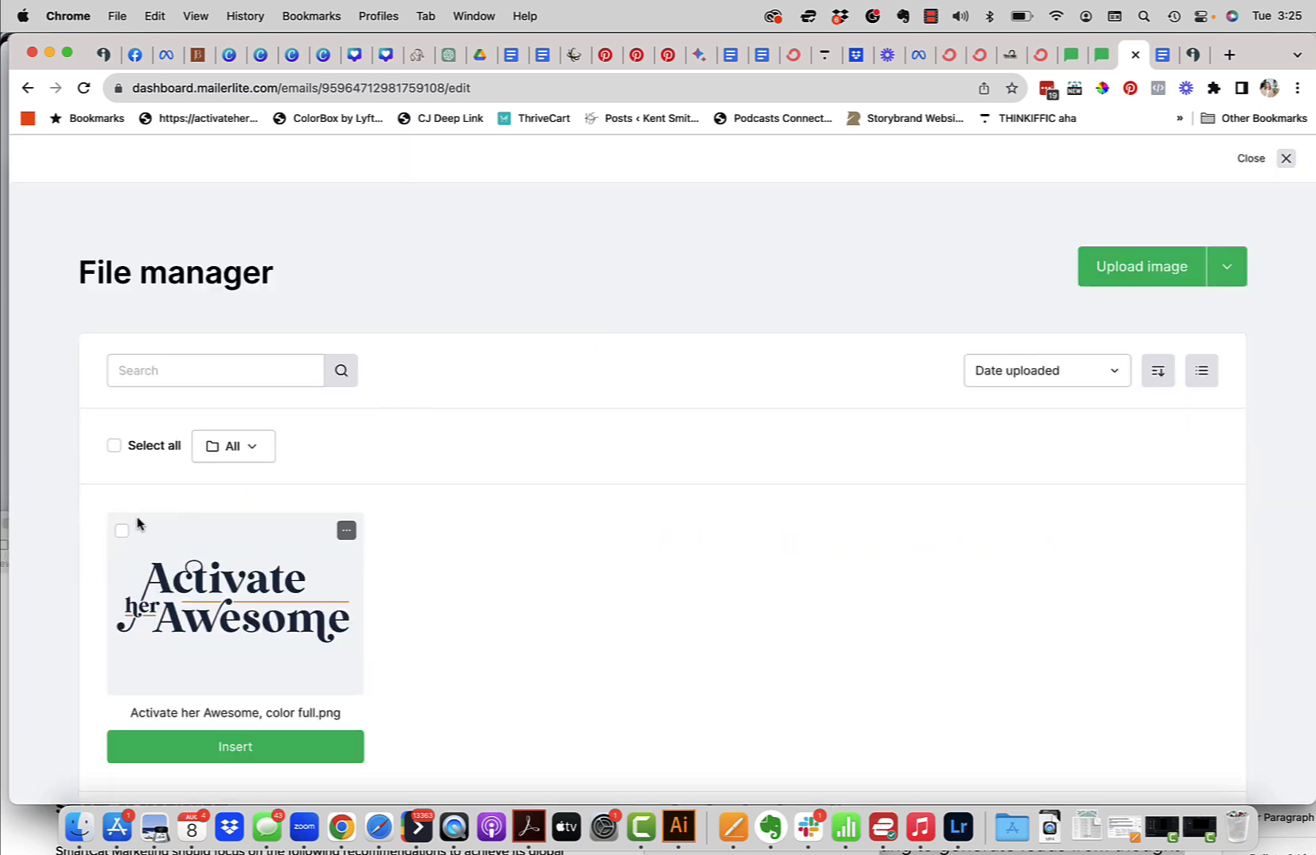
click(243, 752)
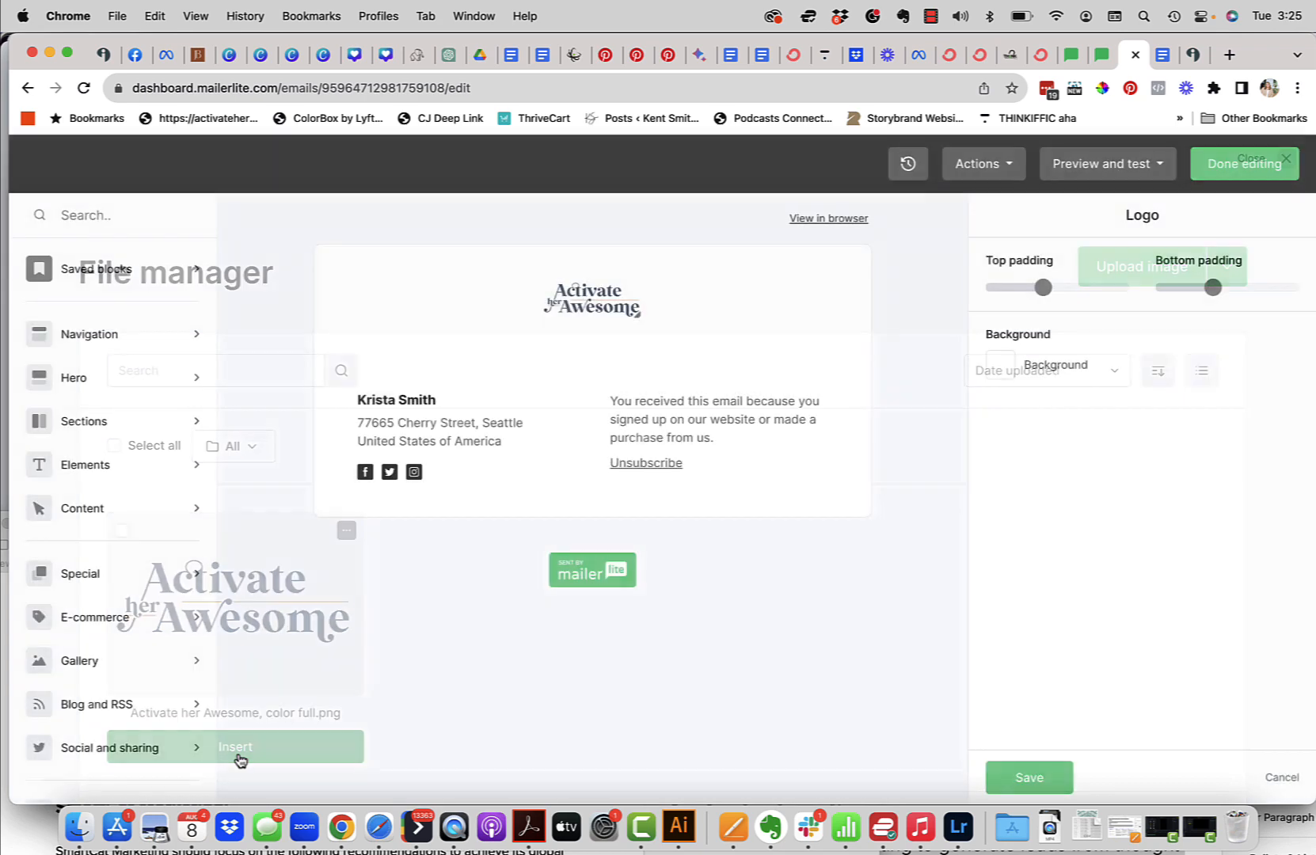
drag(638, 315, 723, 344)
Add a text block below the logo with the greeting "Hello {$name}," followed by the copied Email 2 message
click(153, 473)
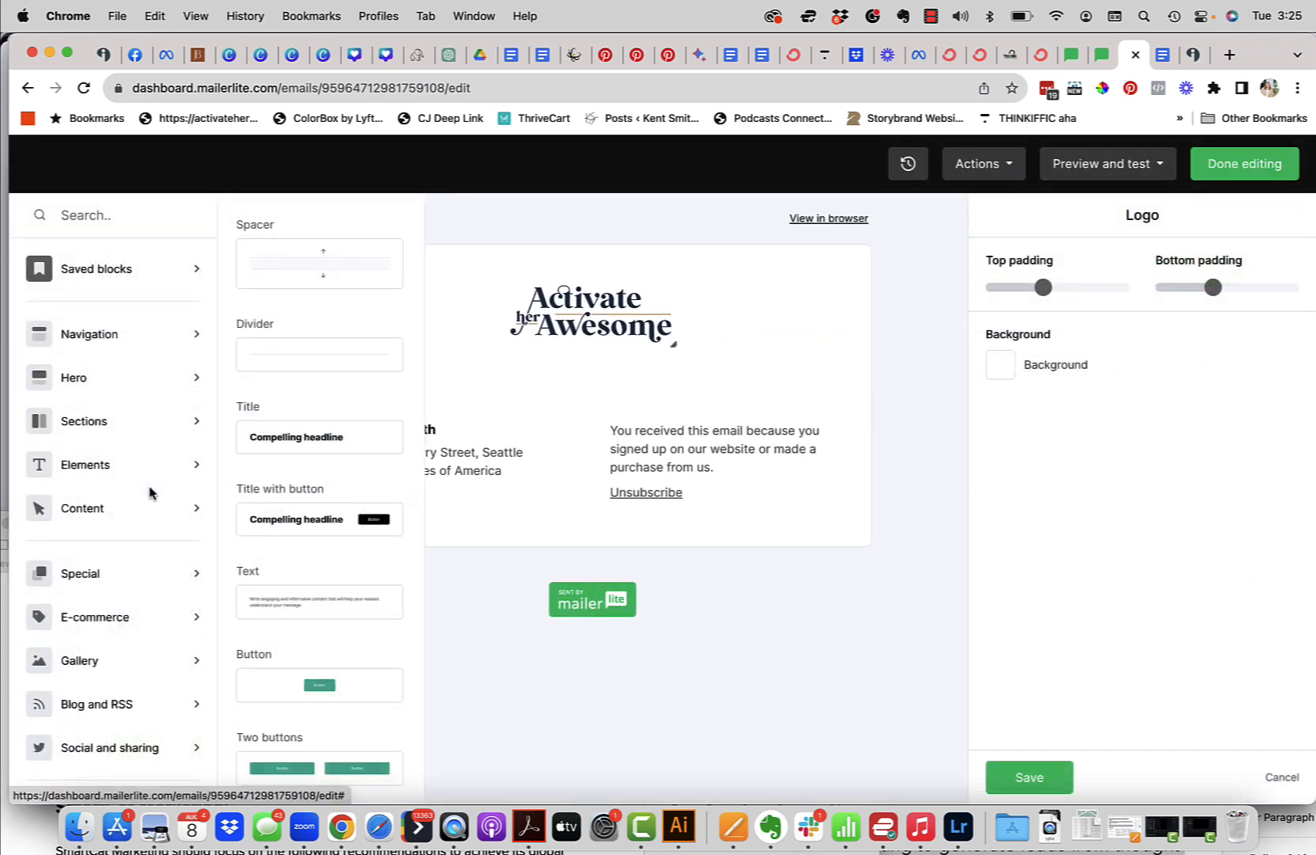
drag(255, 590, 331, 413)
click(523, 432)
key(BackSpace)
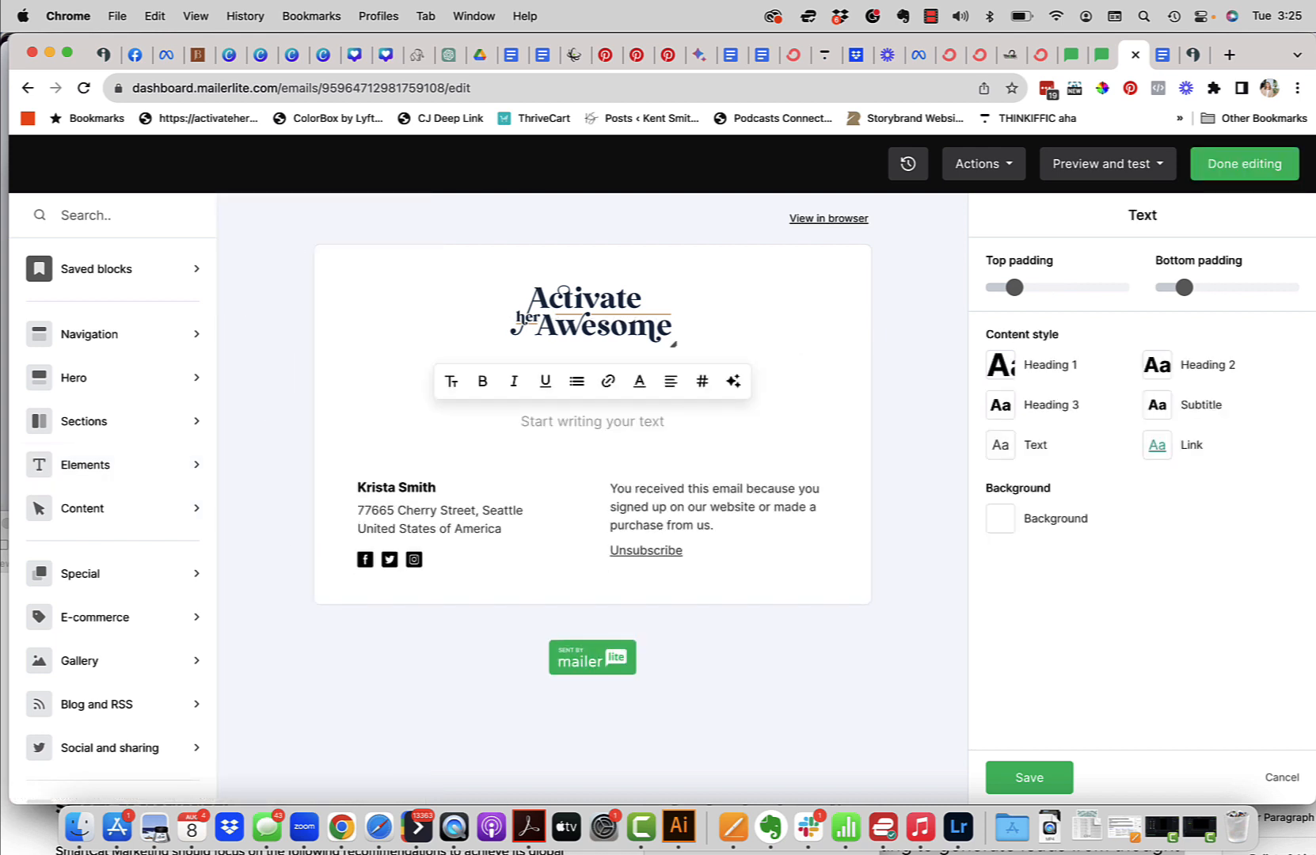
text(Hello)
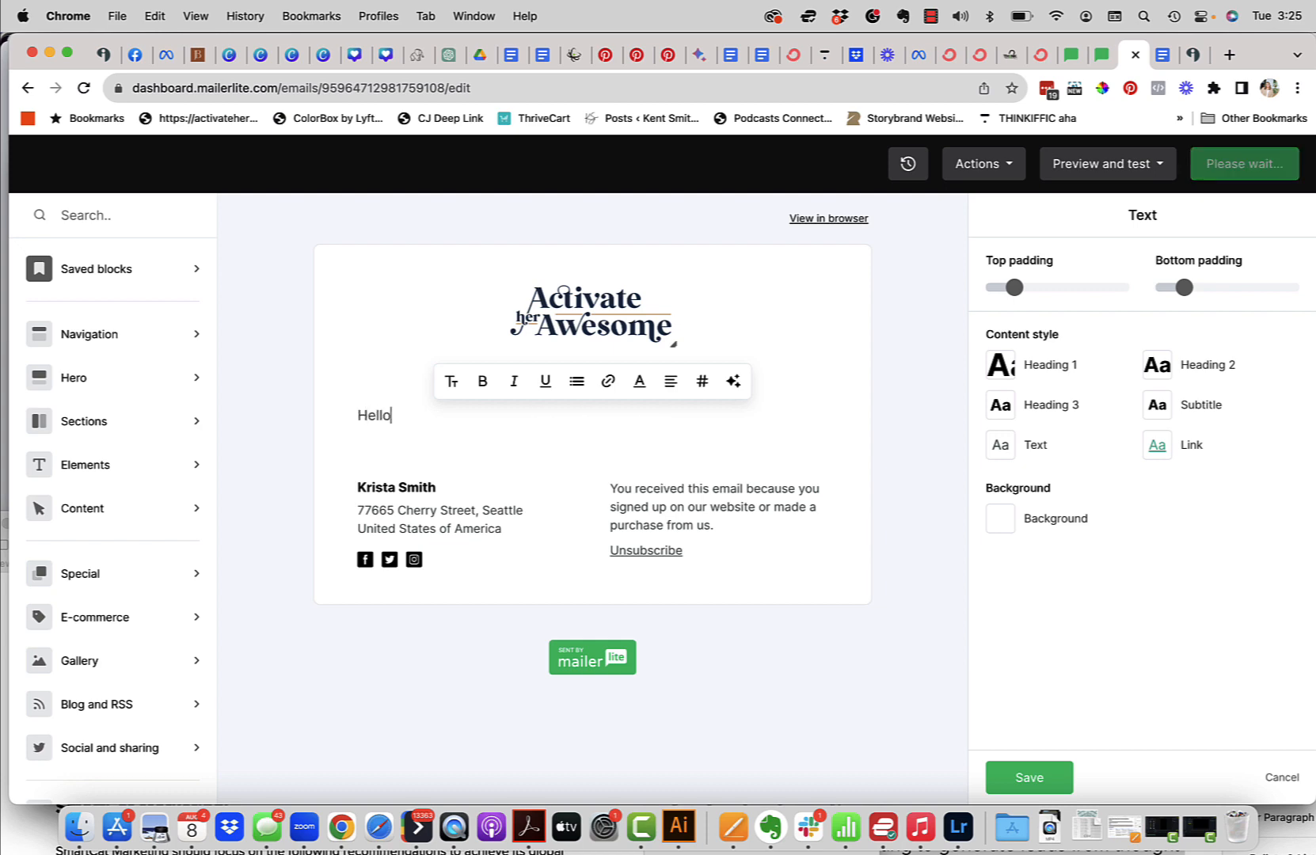
click(701, 381)
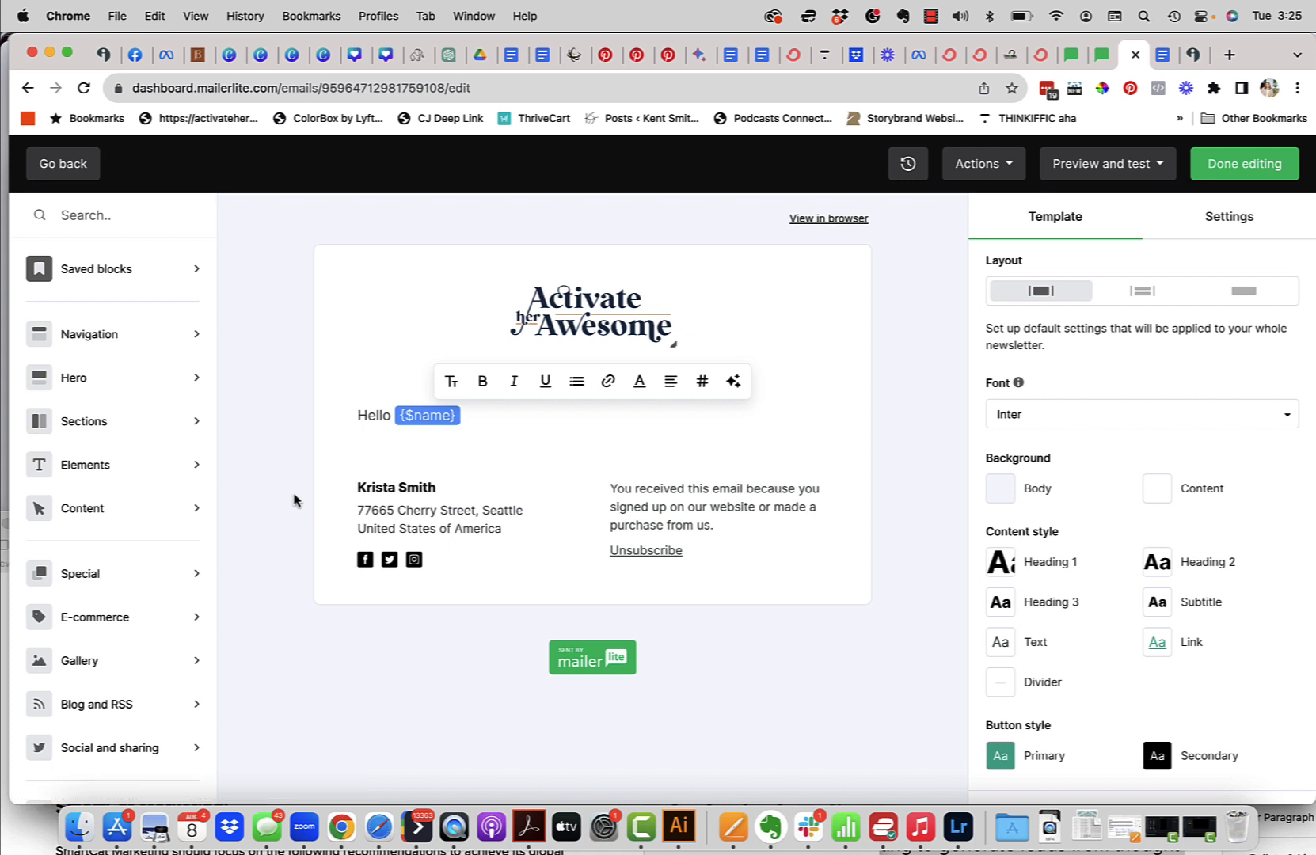
text(,)
key(Return)
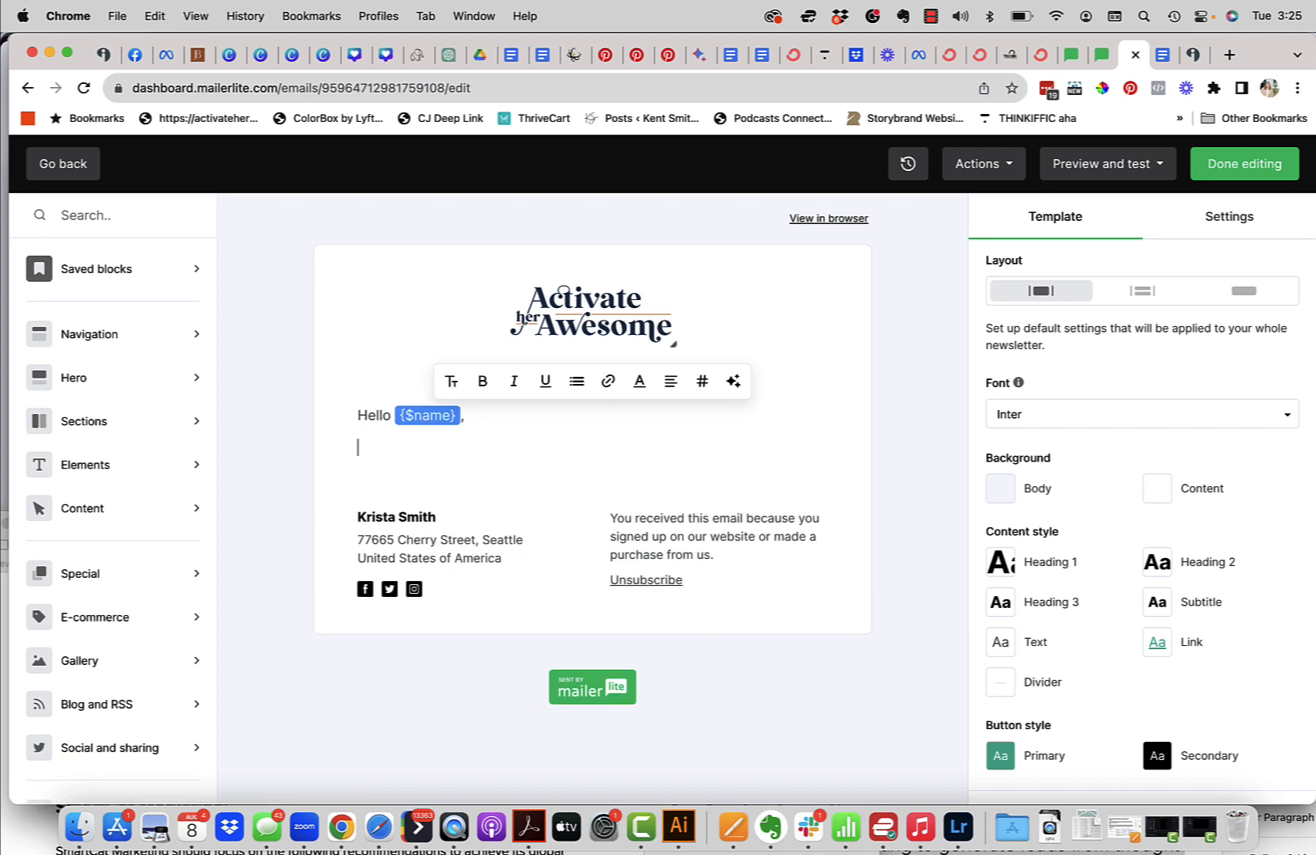
key(super+v)
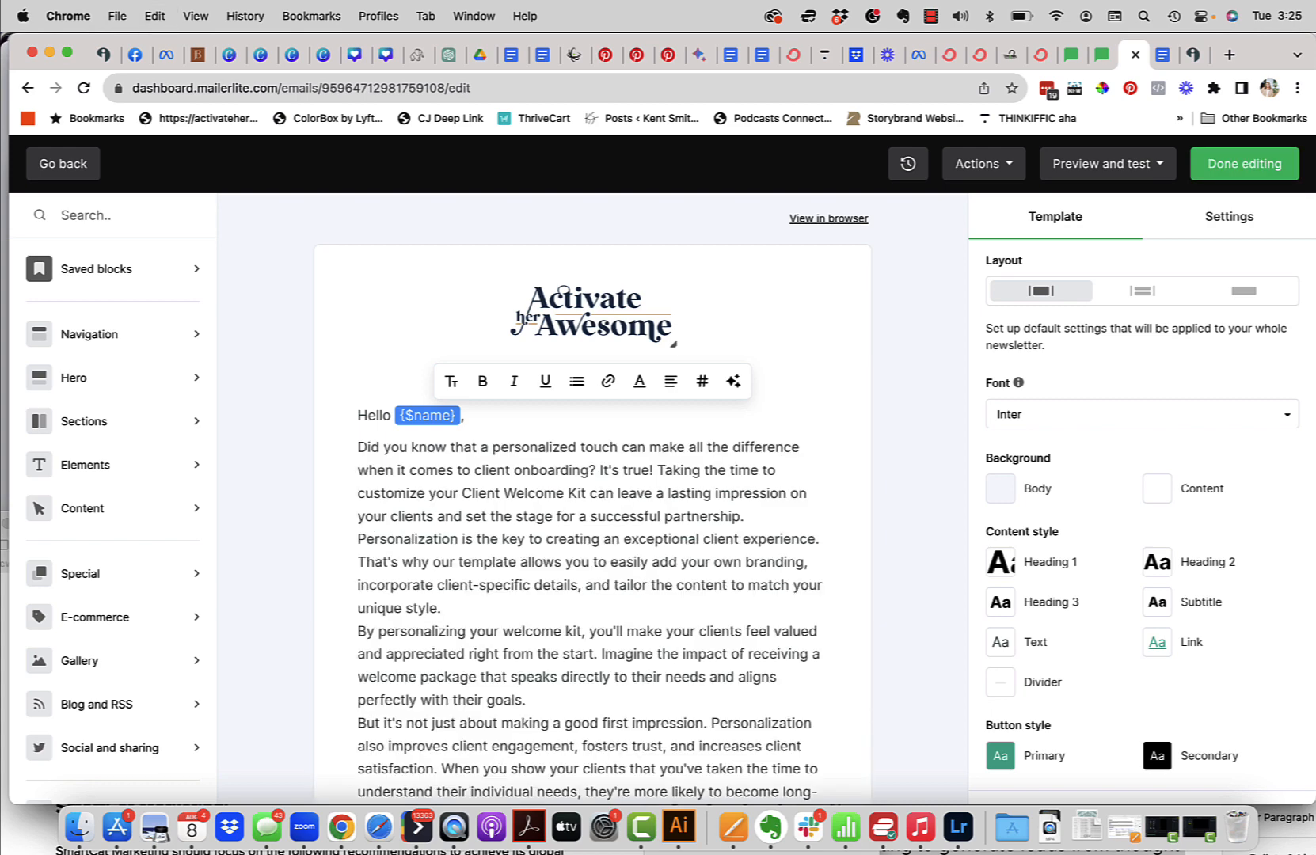
Insert a blank line between the pasted paragraphs, from "Personalization is the key" down to "Best regards,"
click(357, 539)
key(Return)
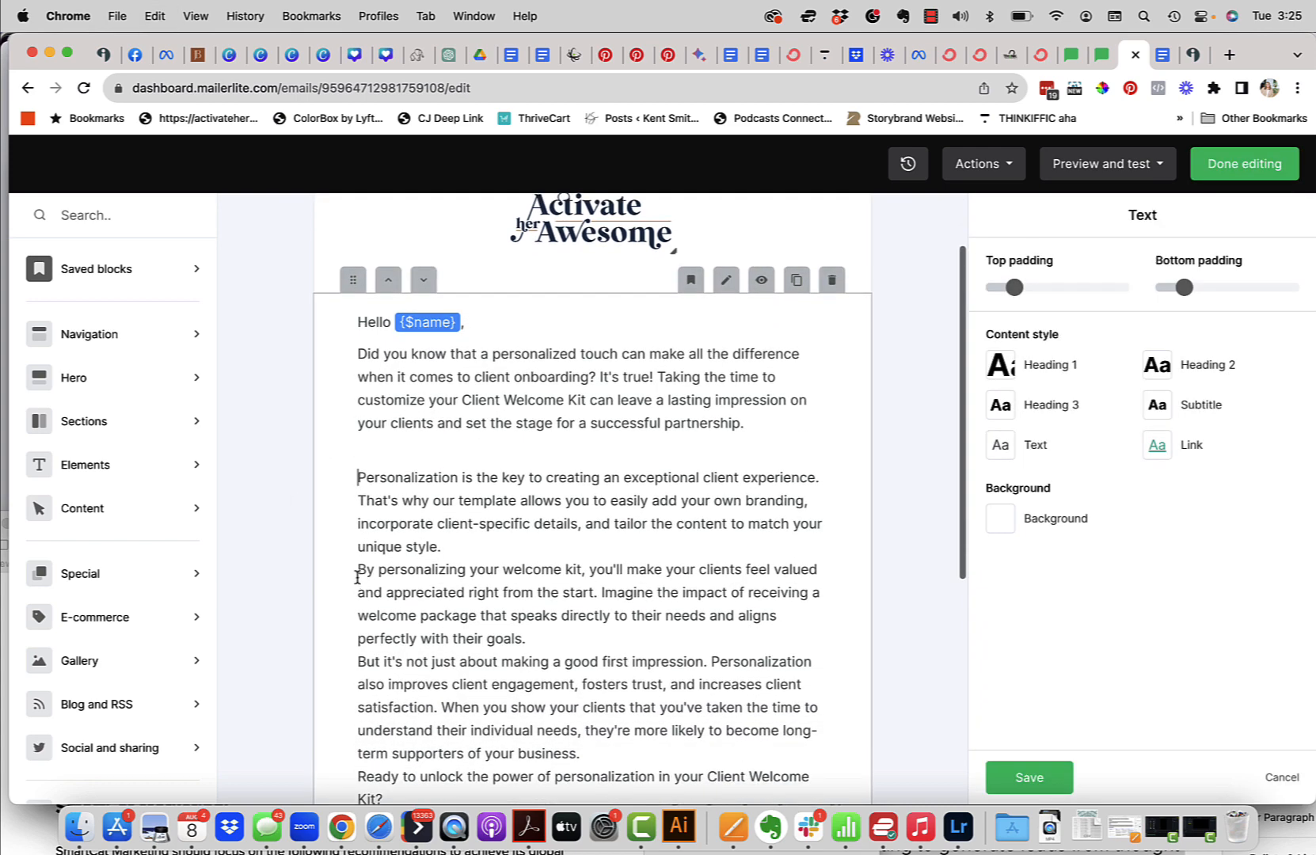
click(357, 572)
key(Return)
scroll(357, 577, down, 3)
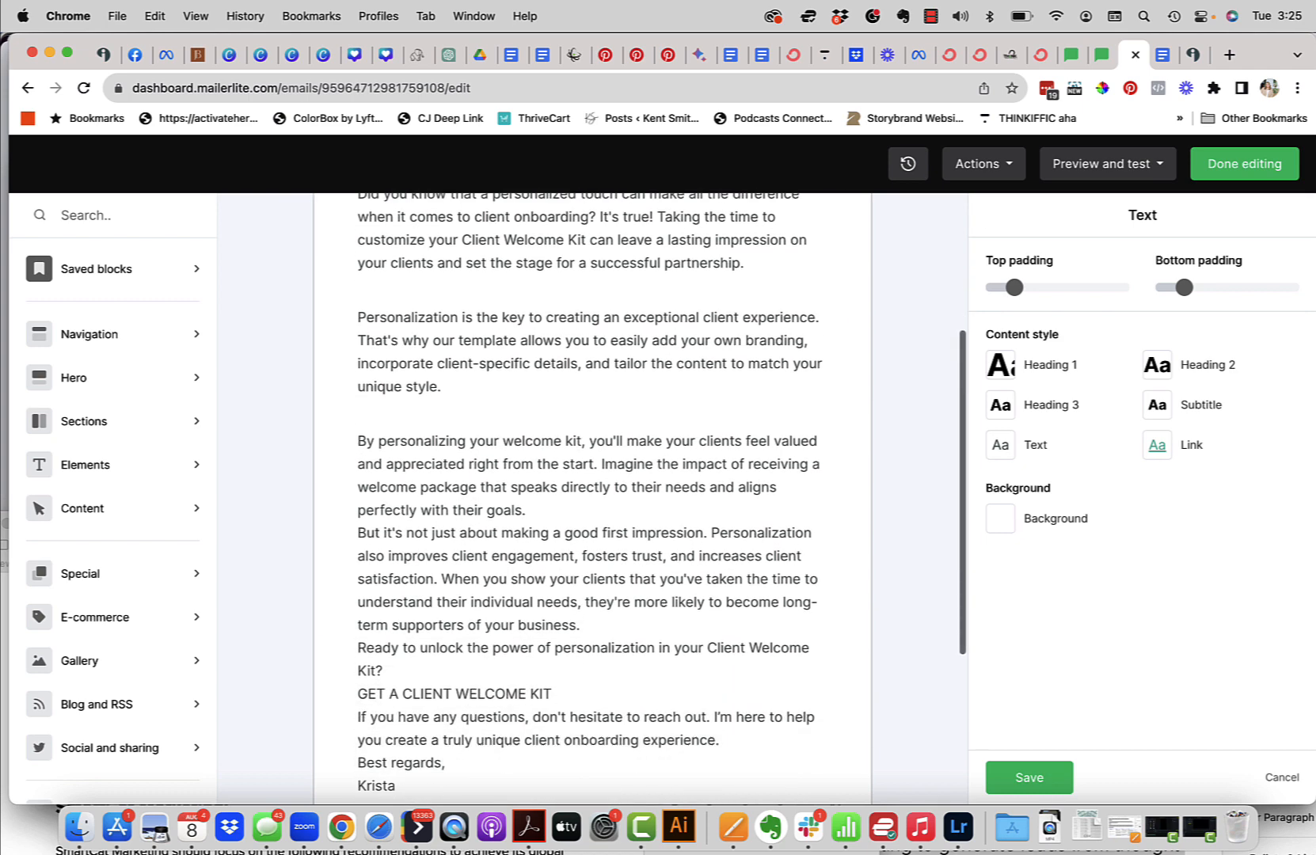
click(357, 536)
key(Return)
scroll(358, 554, down, 2)
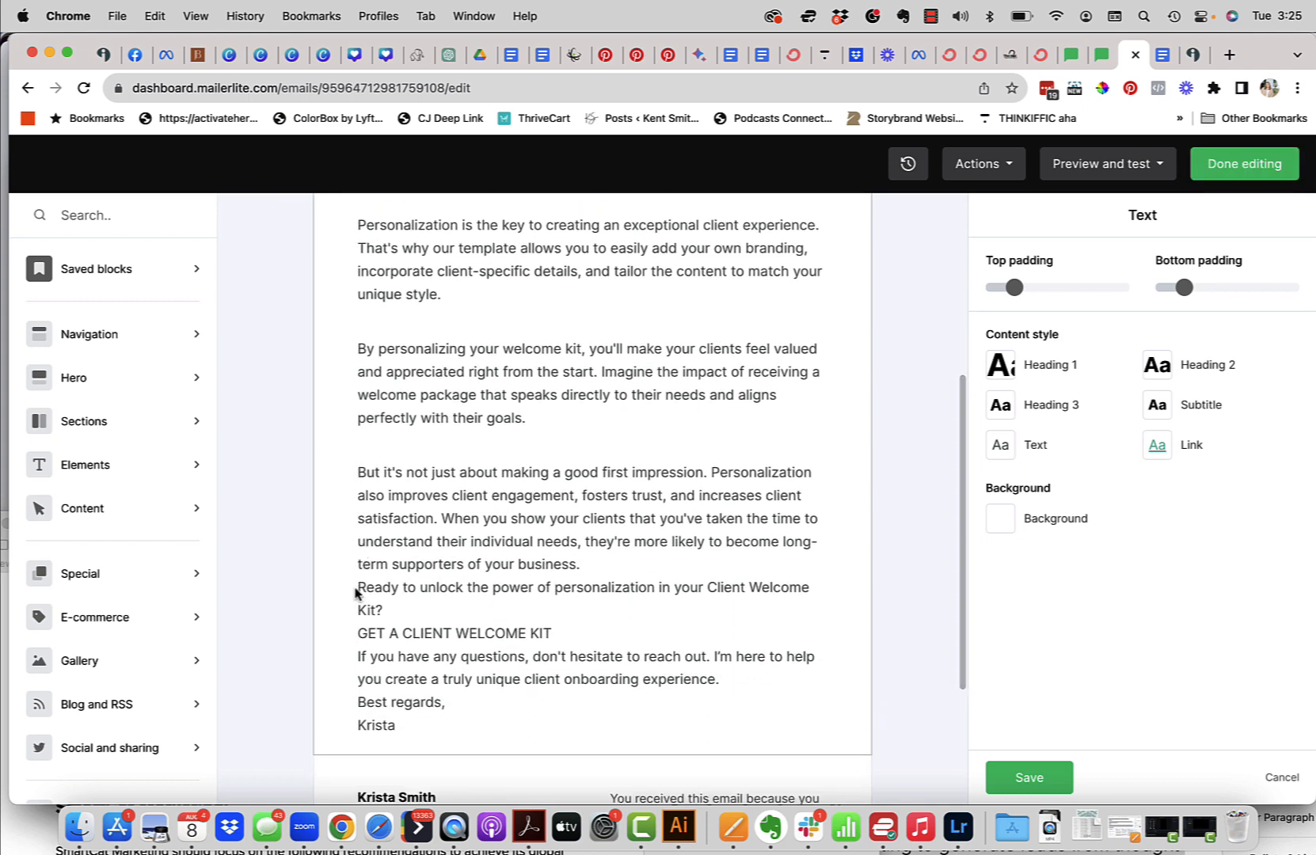
click(355, 588)
key(Return)
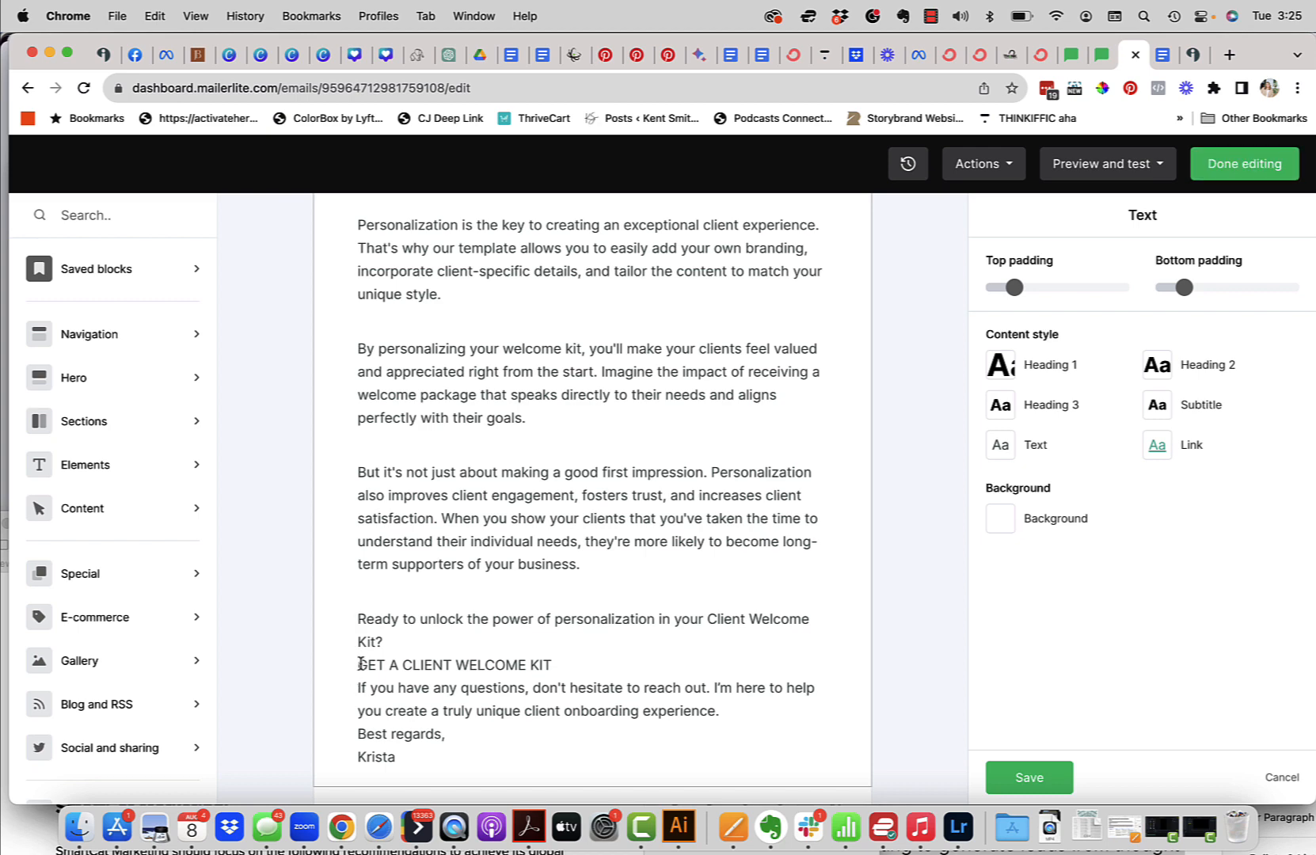
click(358, 665)
key(Return)
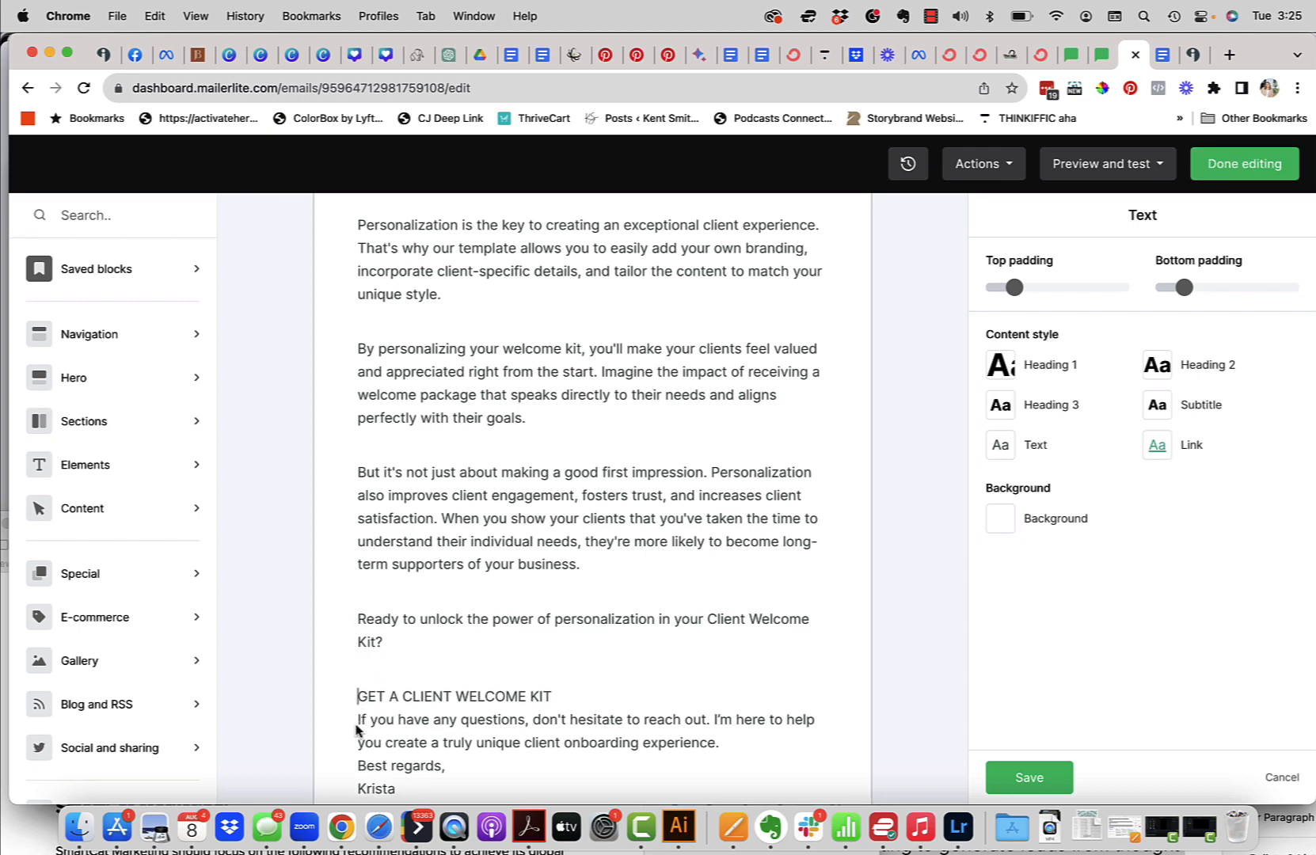
click(357, 721)
key(Return)
scroll(360, 697, down, 3)
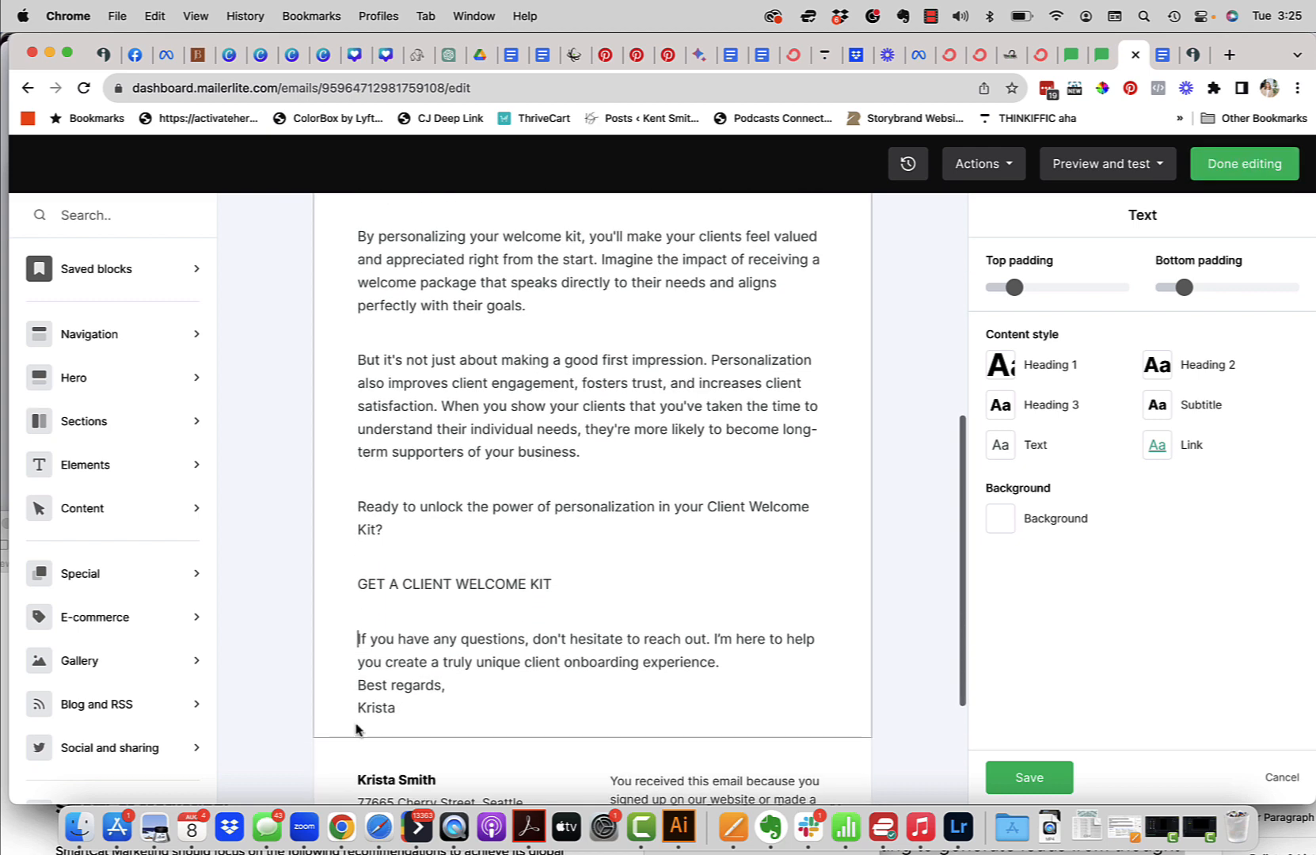
click(359, 693)
key(Return)
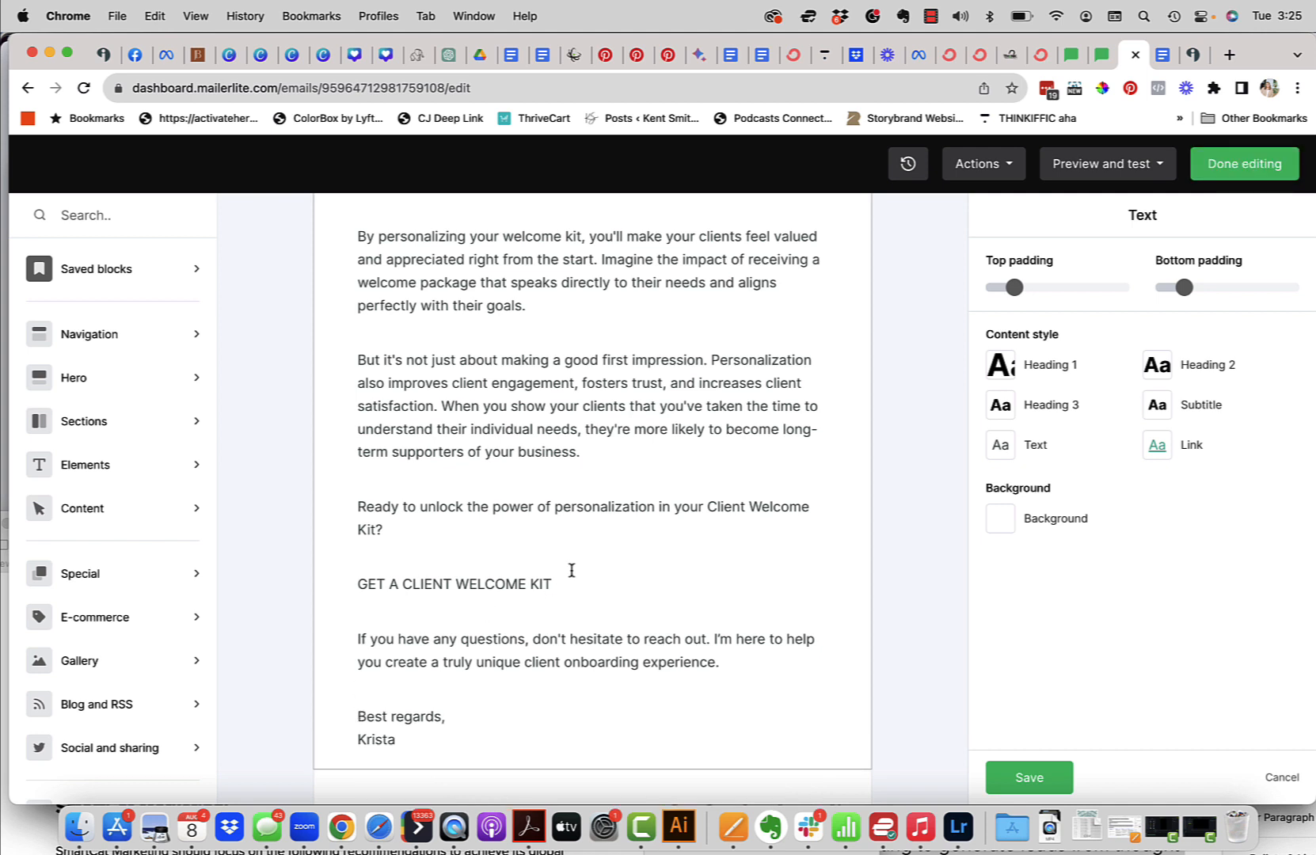
drag(557, 586, 352, 590)
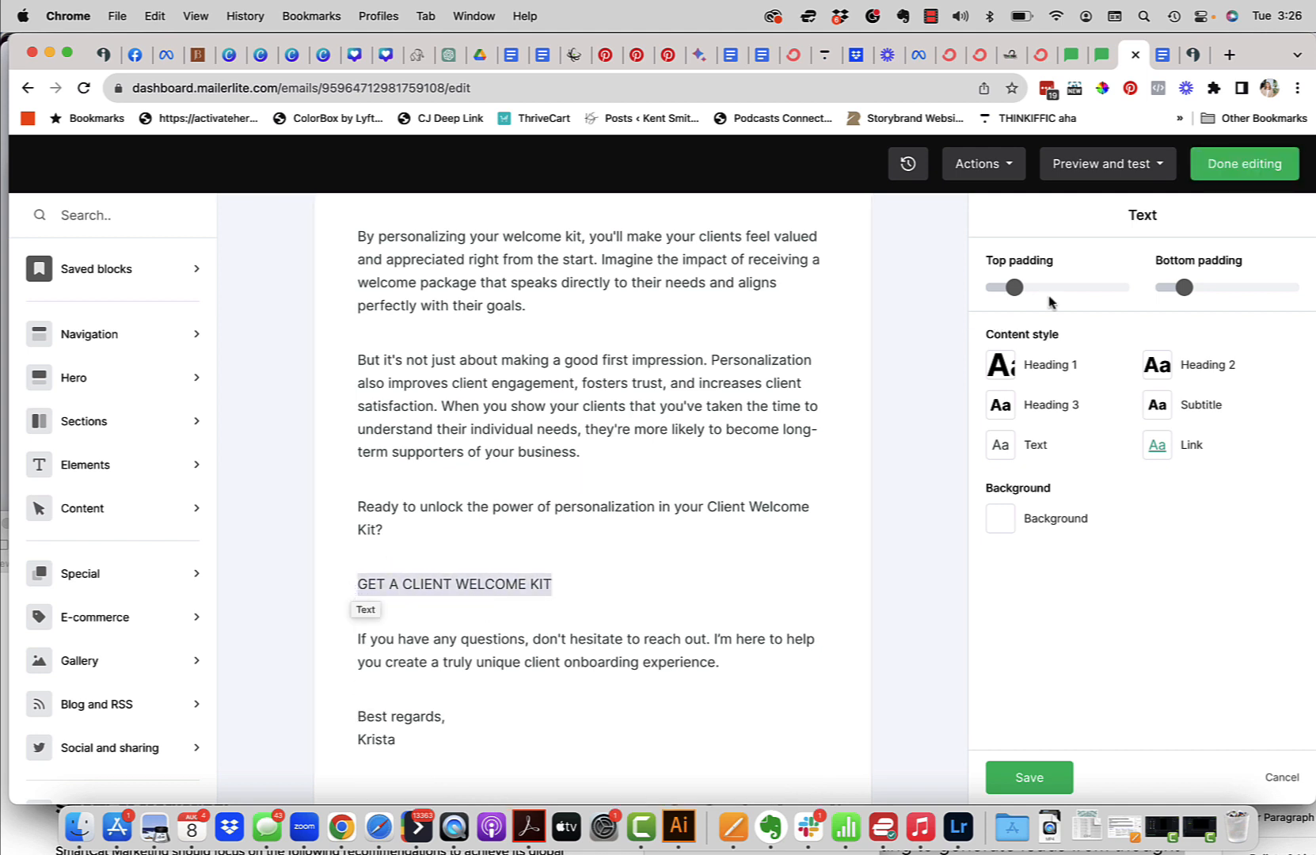
click(1229, 55)
click(575, 597)
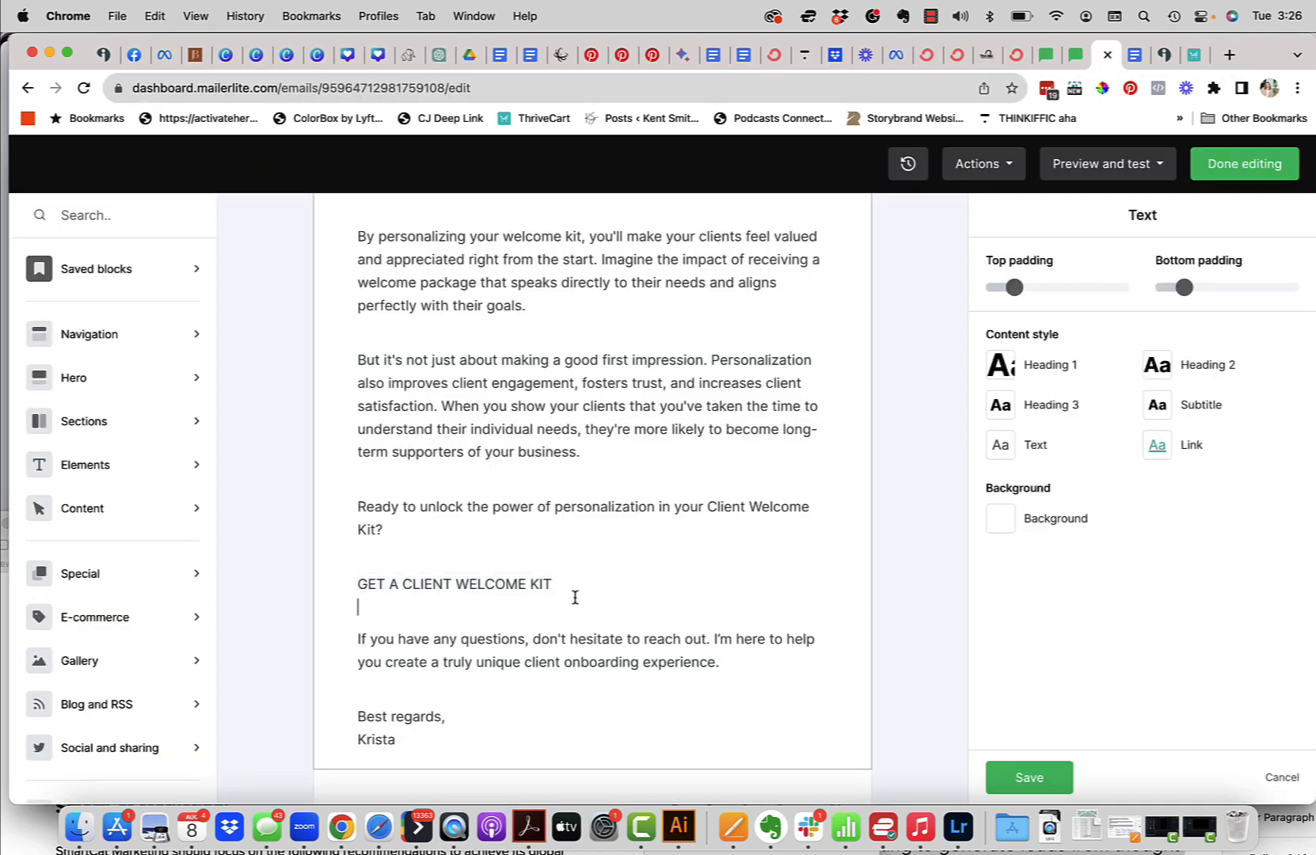
drag(563, 586, 310, 583)
scroll(310, 633, up, 2)
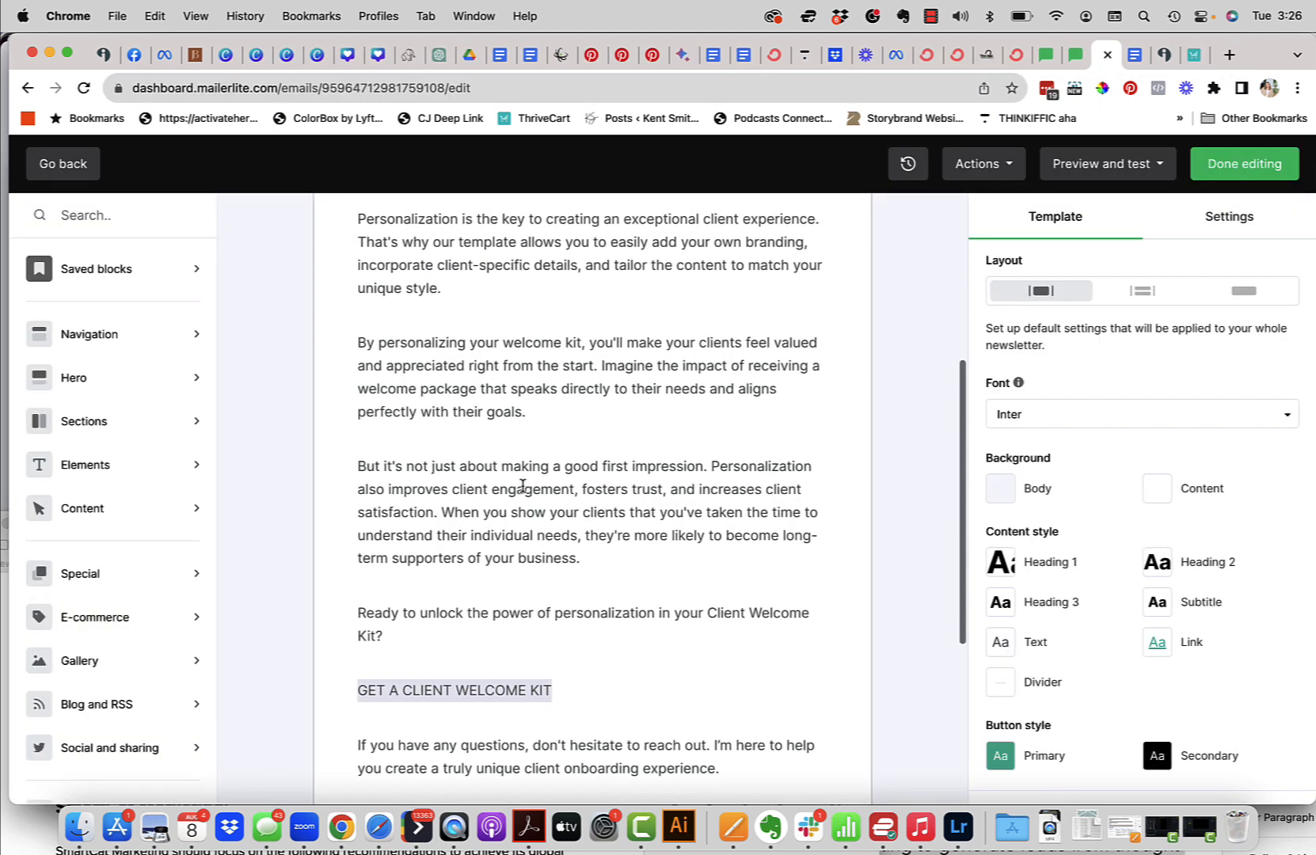
key(super+k)
text(https://activateherawesome.thrivecart.com/client-welcome-kit/)
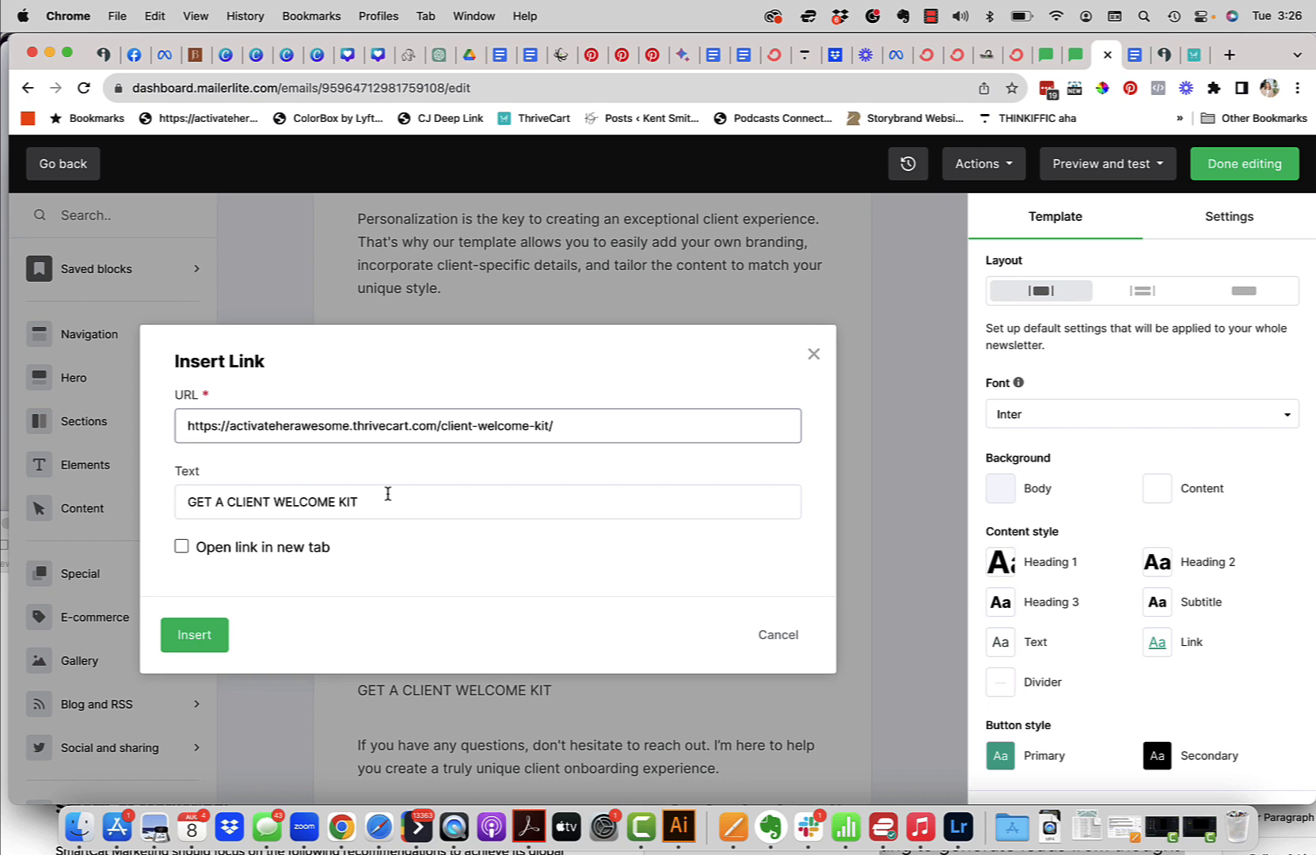
click(259, 550)
click(199, 635)
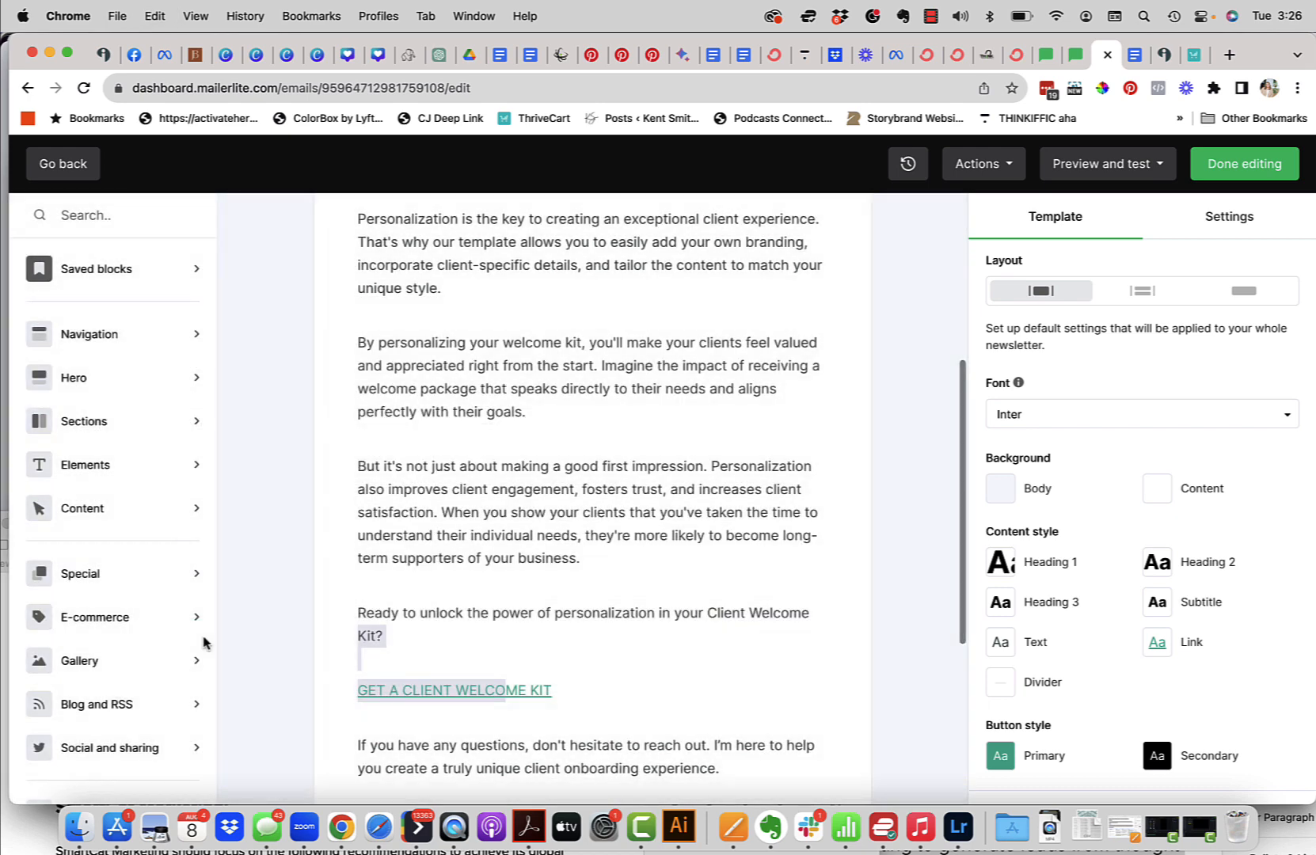
Save the text block and set the email's brand color to #aa5d07
click(541, 670)
drag(604, 699, 361, 696)
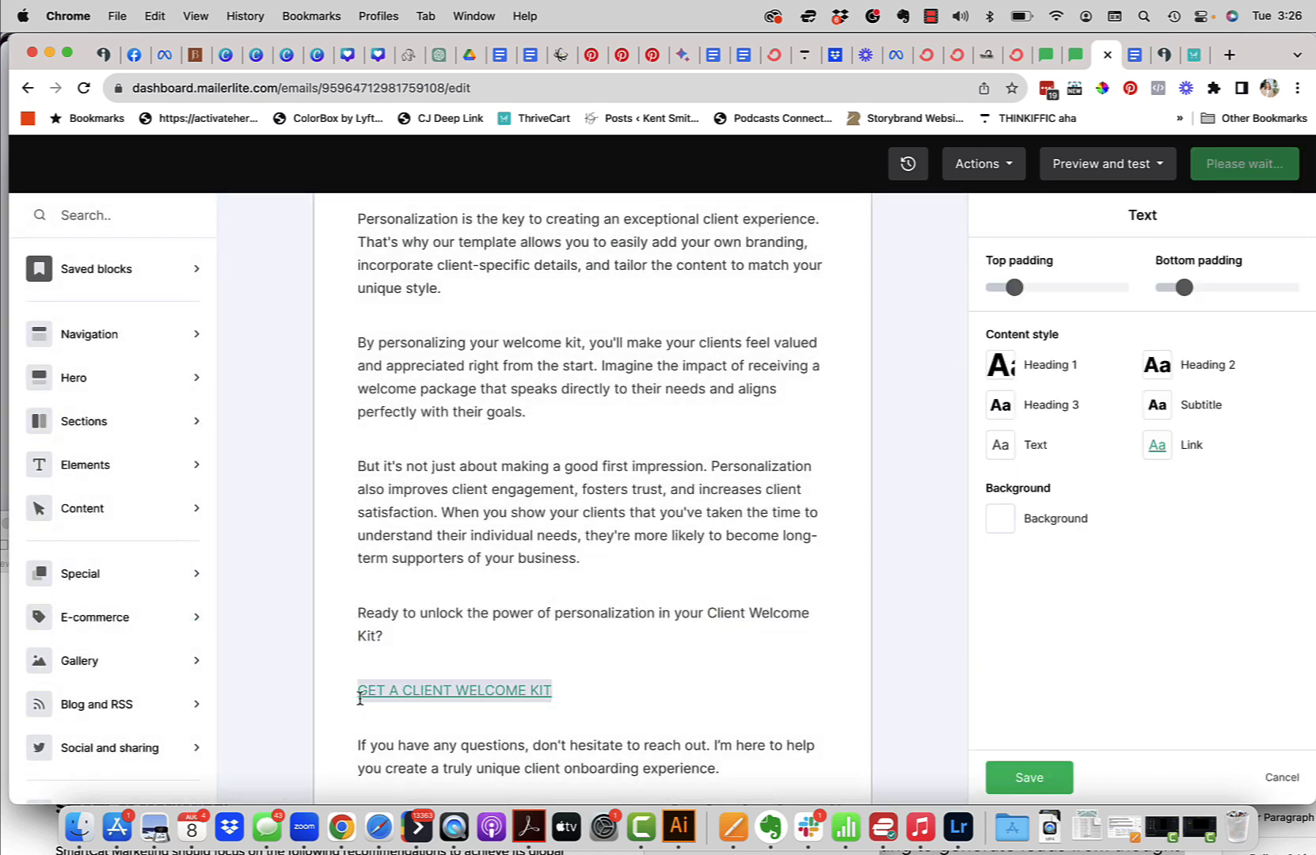
click(1027, 778)
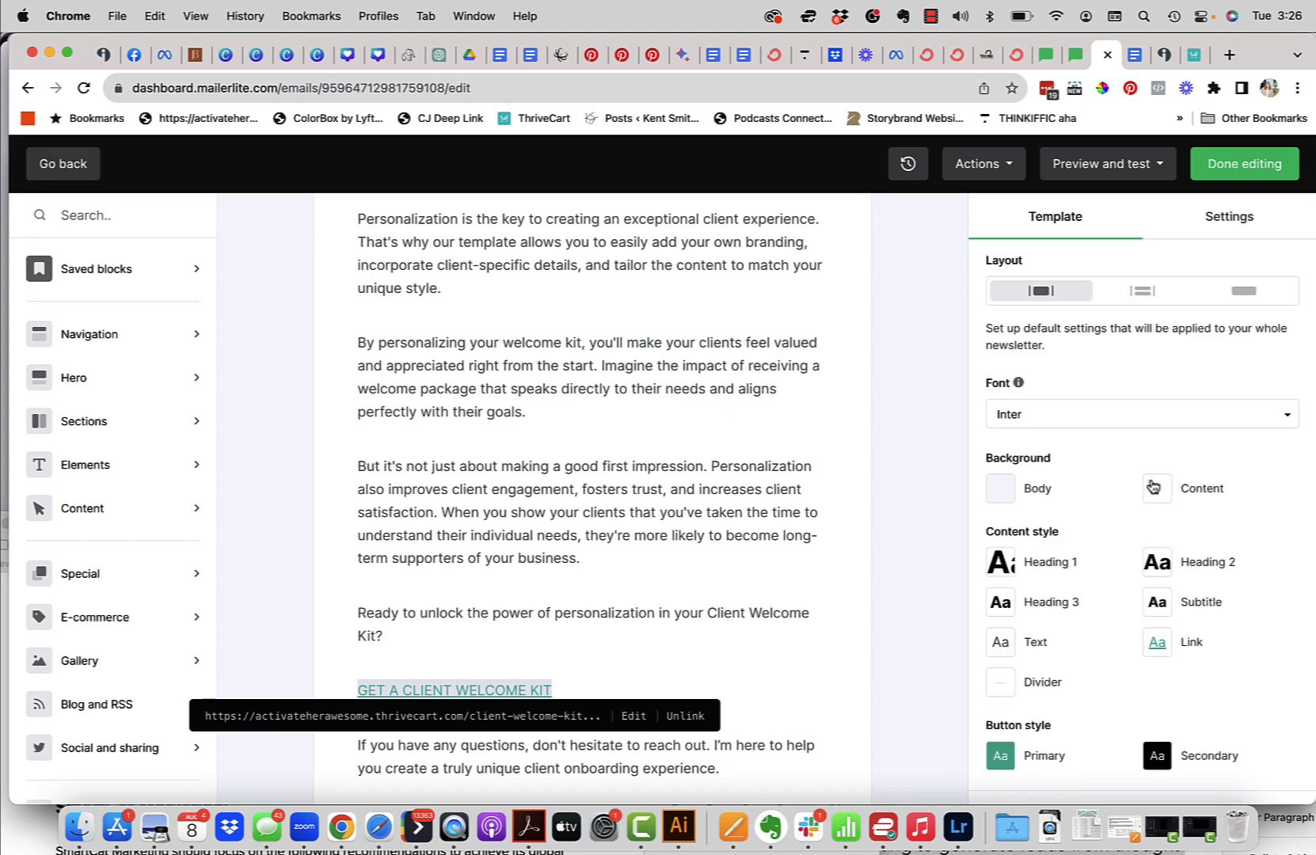
click(1262, 222)
drag(1071, 460, 1011, 458)
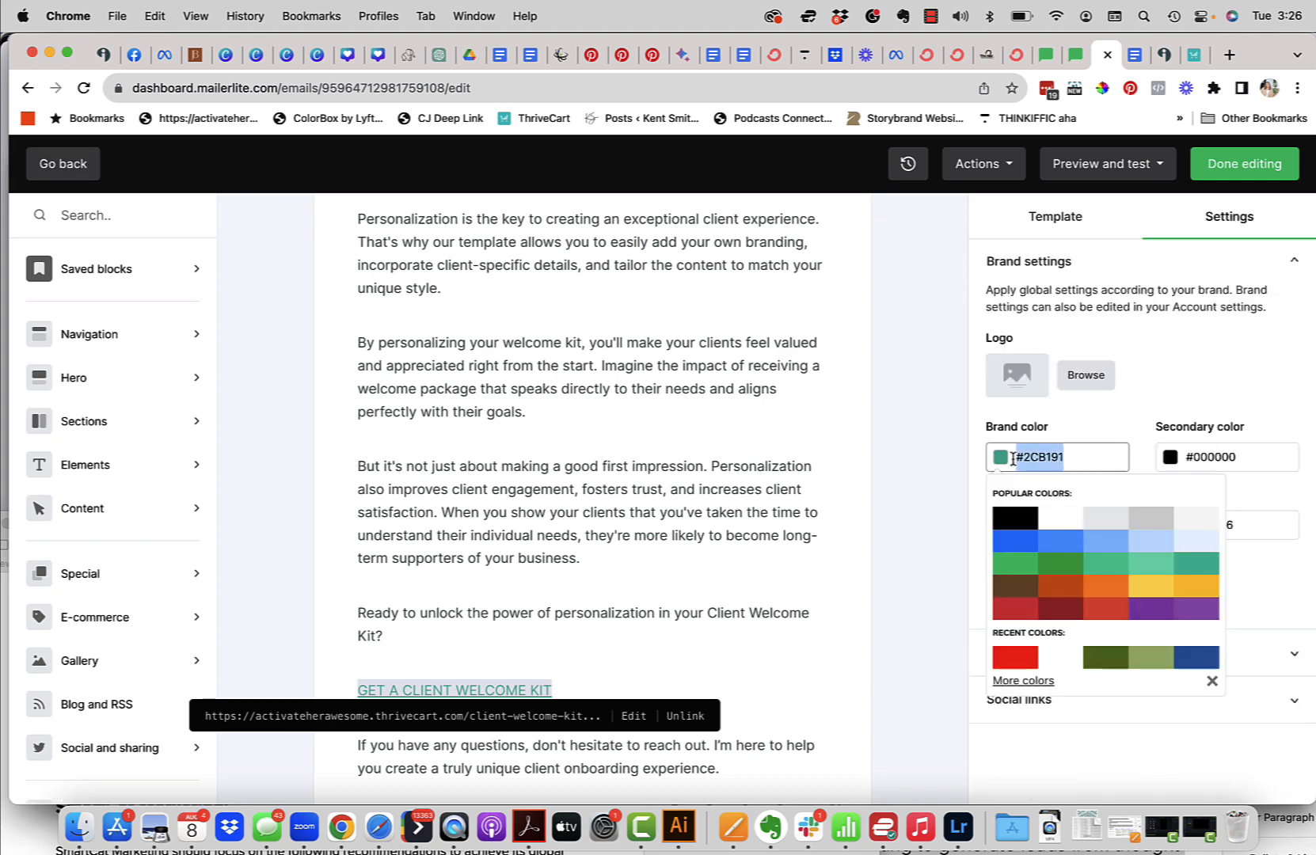
text(#aa5d07)
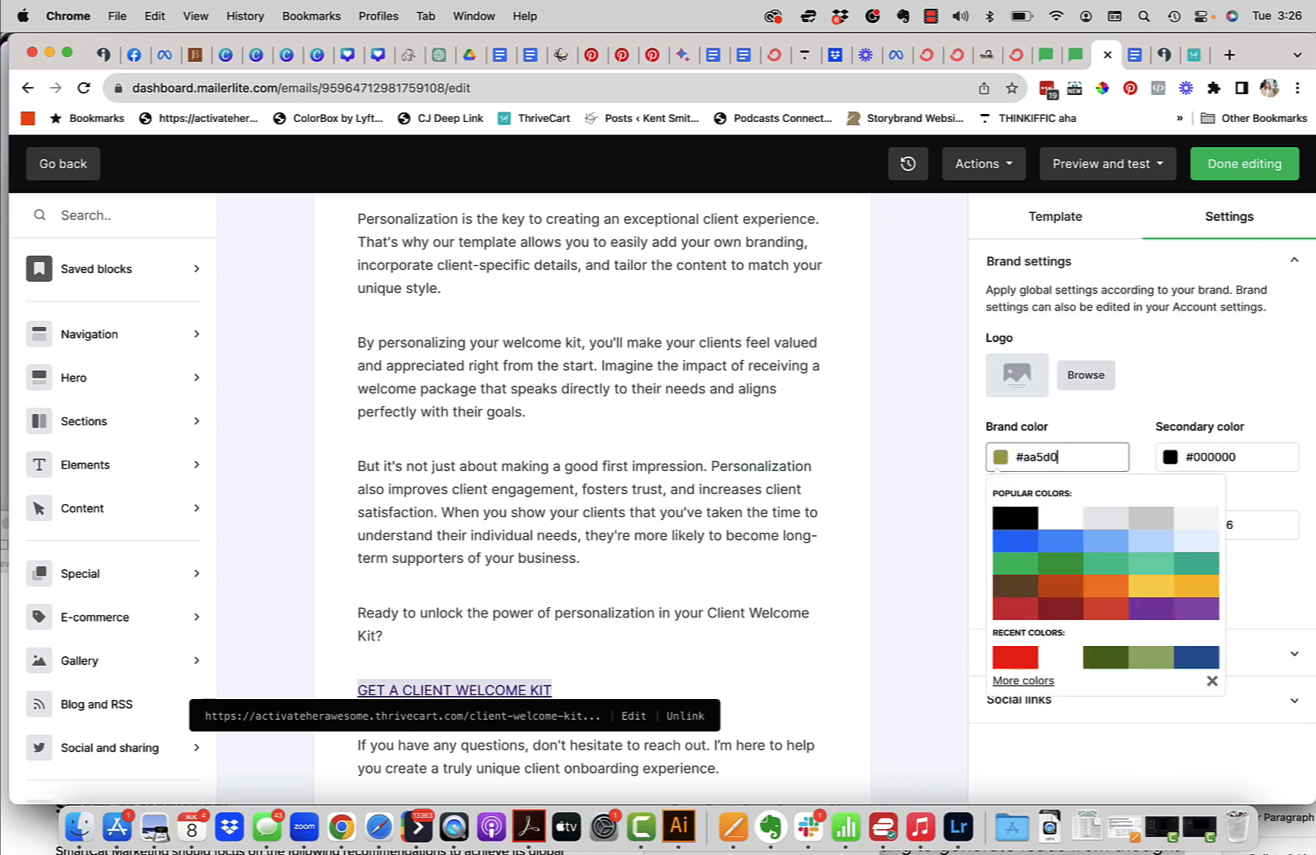
click(927, 538)
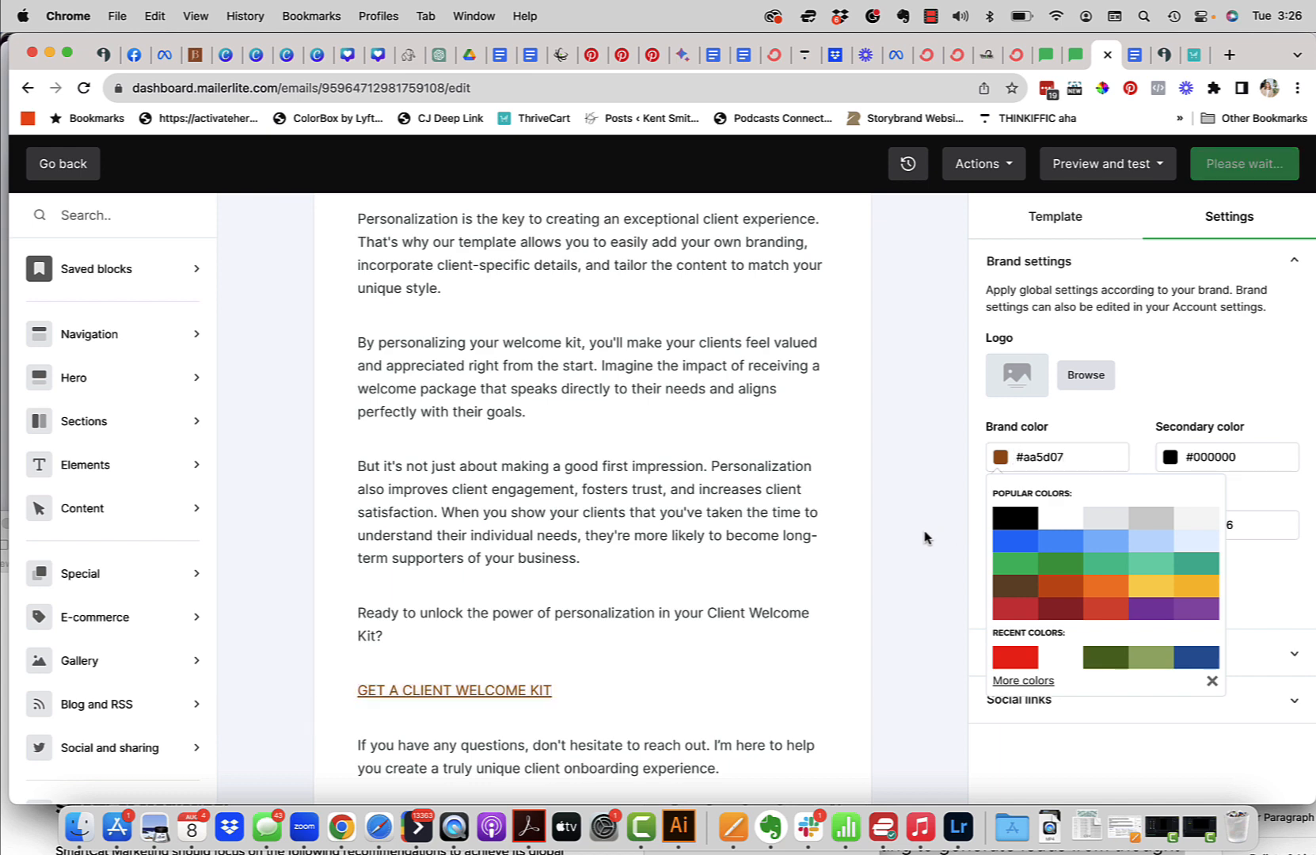
Finish editing Email 2's design, then save and close the automation workflow
scroll(934, 590, down, 3)
scroll(935, 590, up, 3)
click(1242, 166)
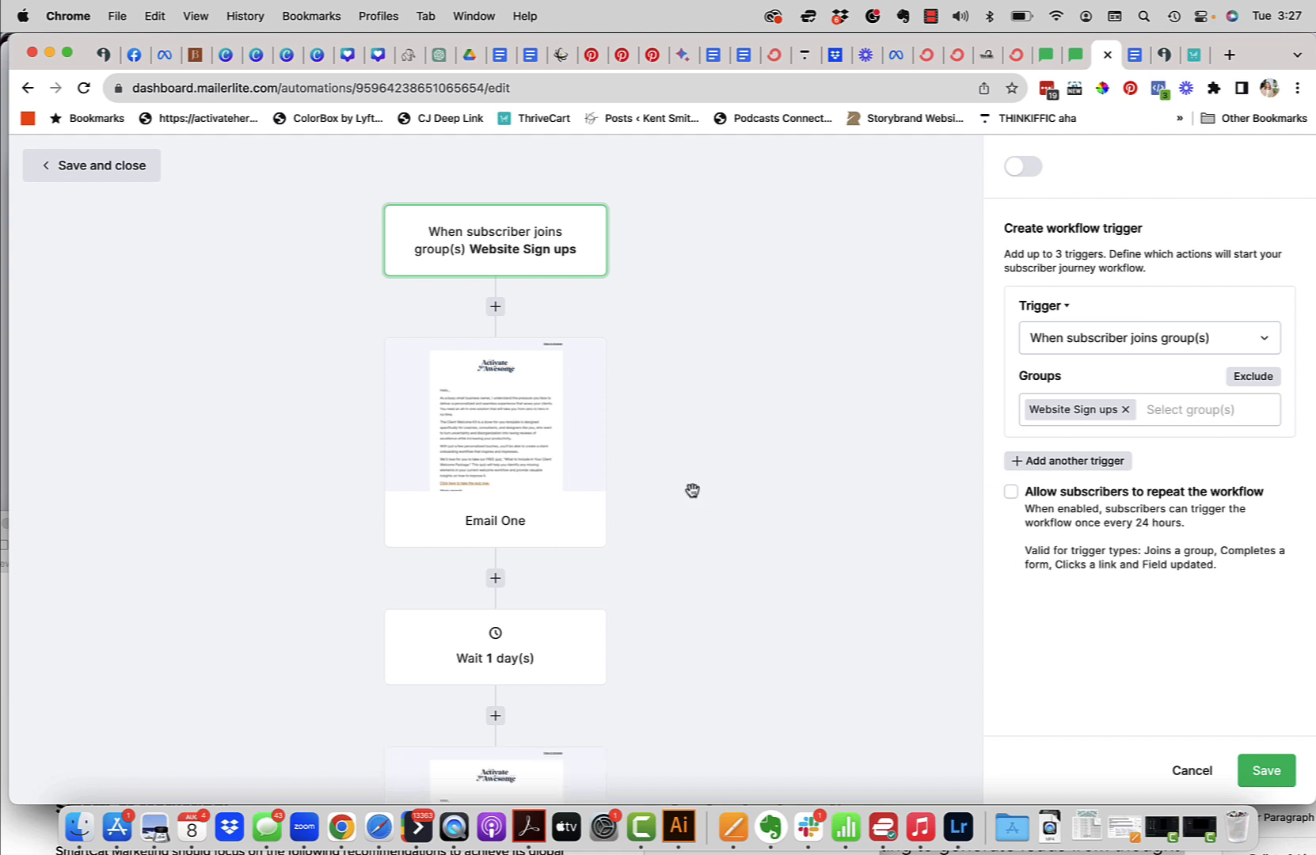
click(105, 179)
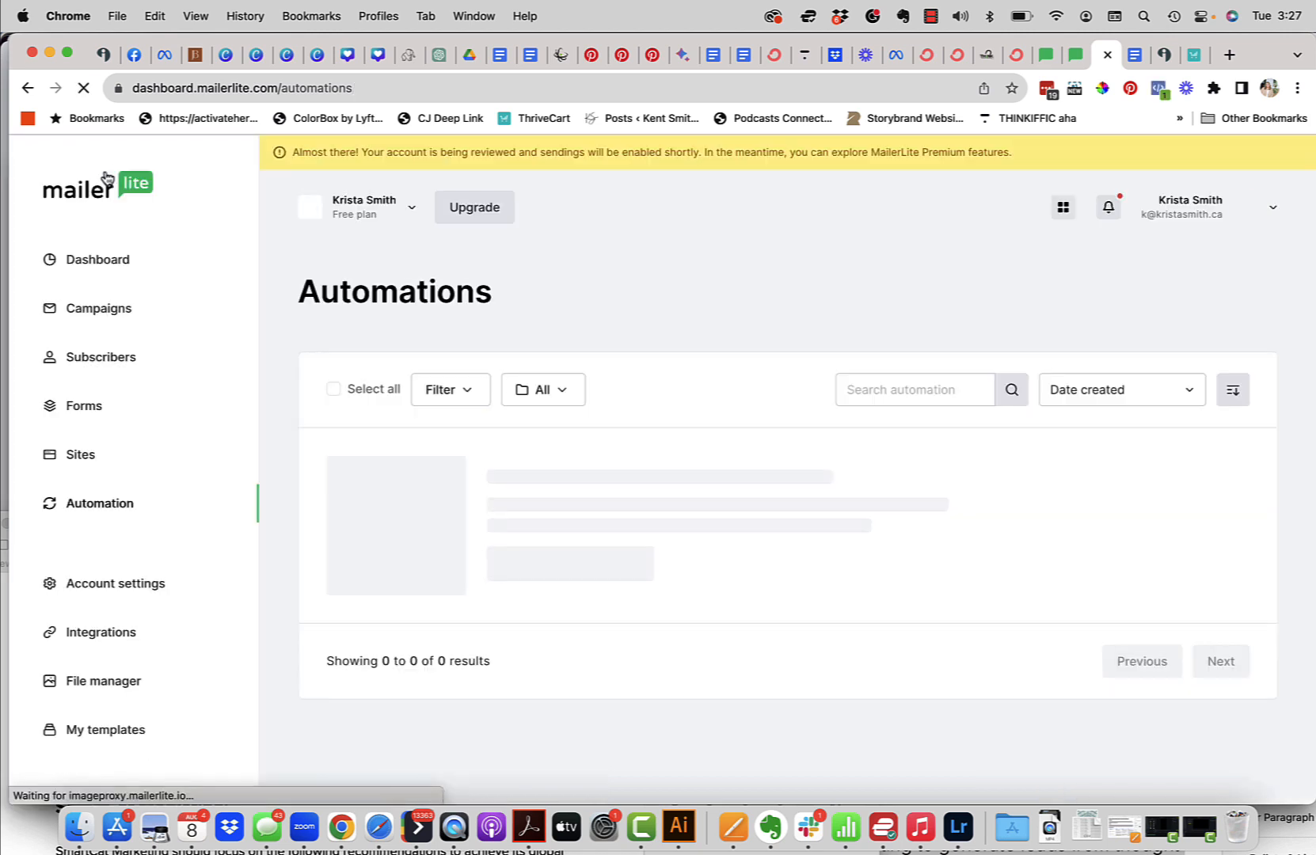
Create a new Campaign template named "Main" and open its content in the editor
click(89, 740)
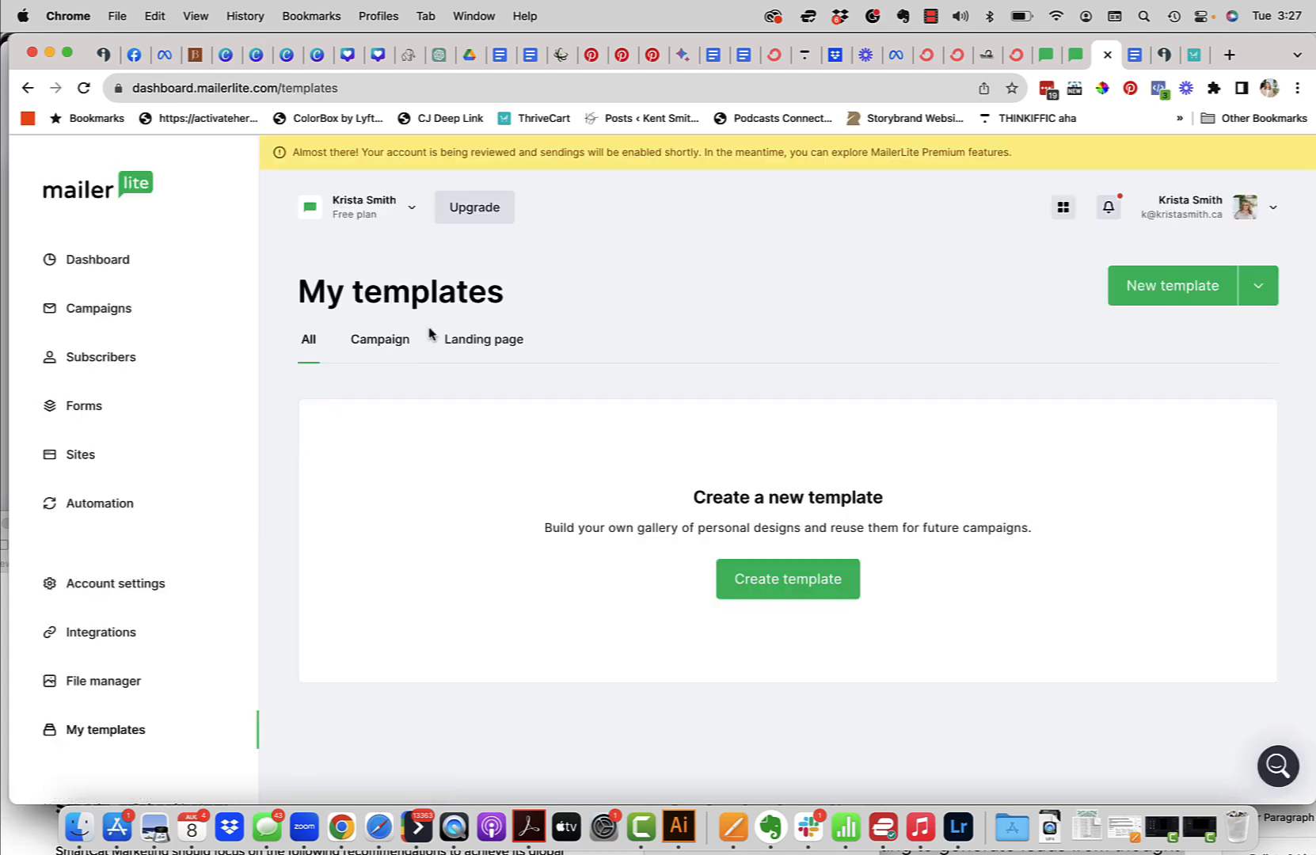
click(814, 579)
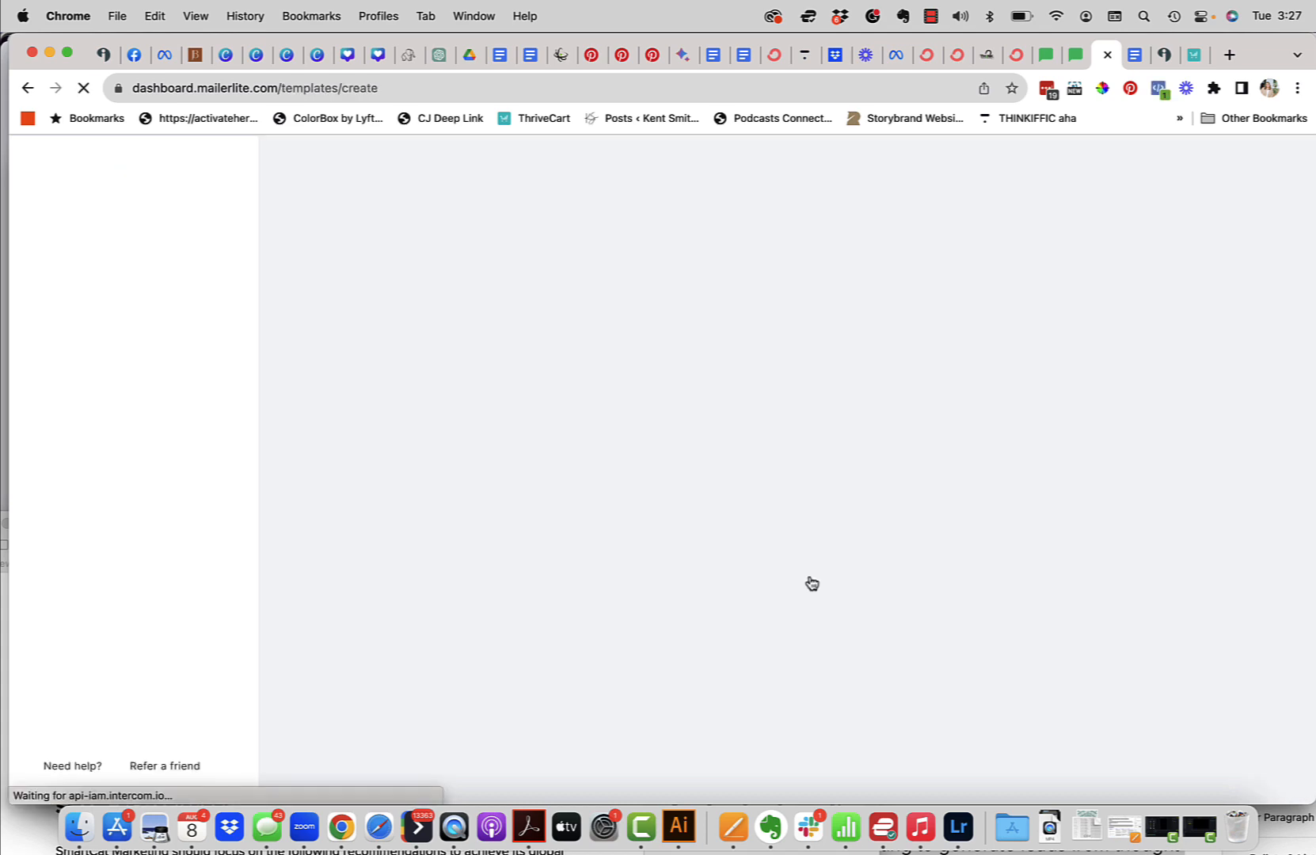
text(Ma)
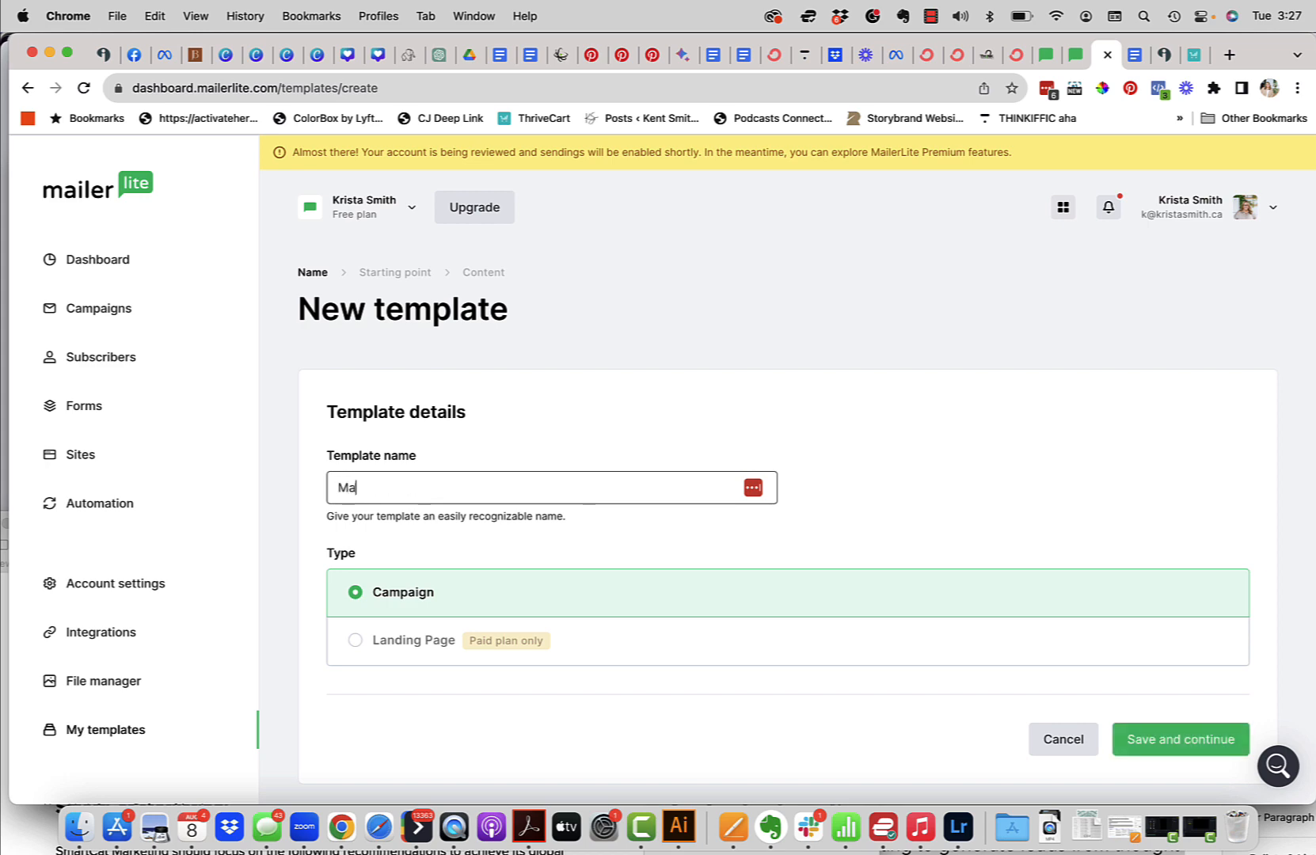
text(in)
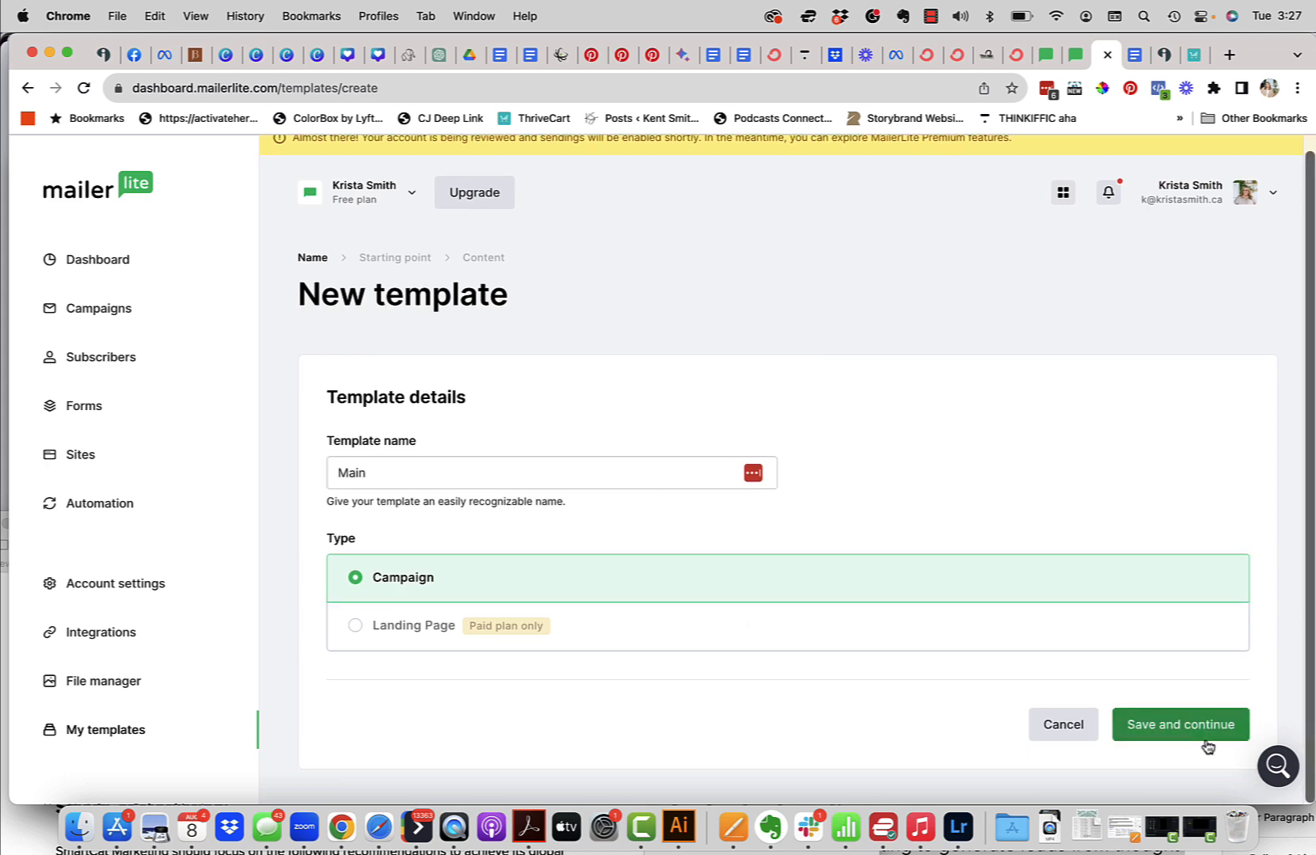
click(1207, 744)
click(634, 395)
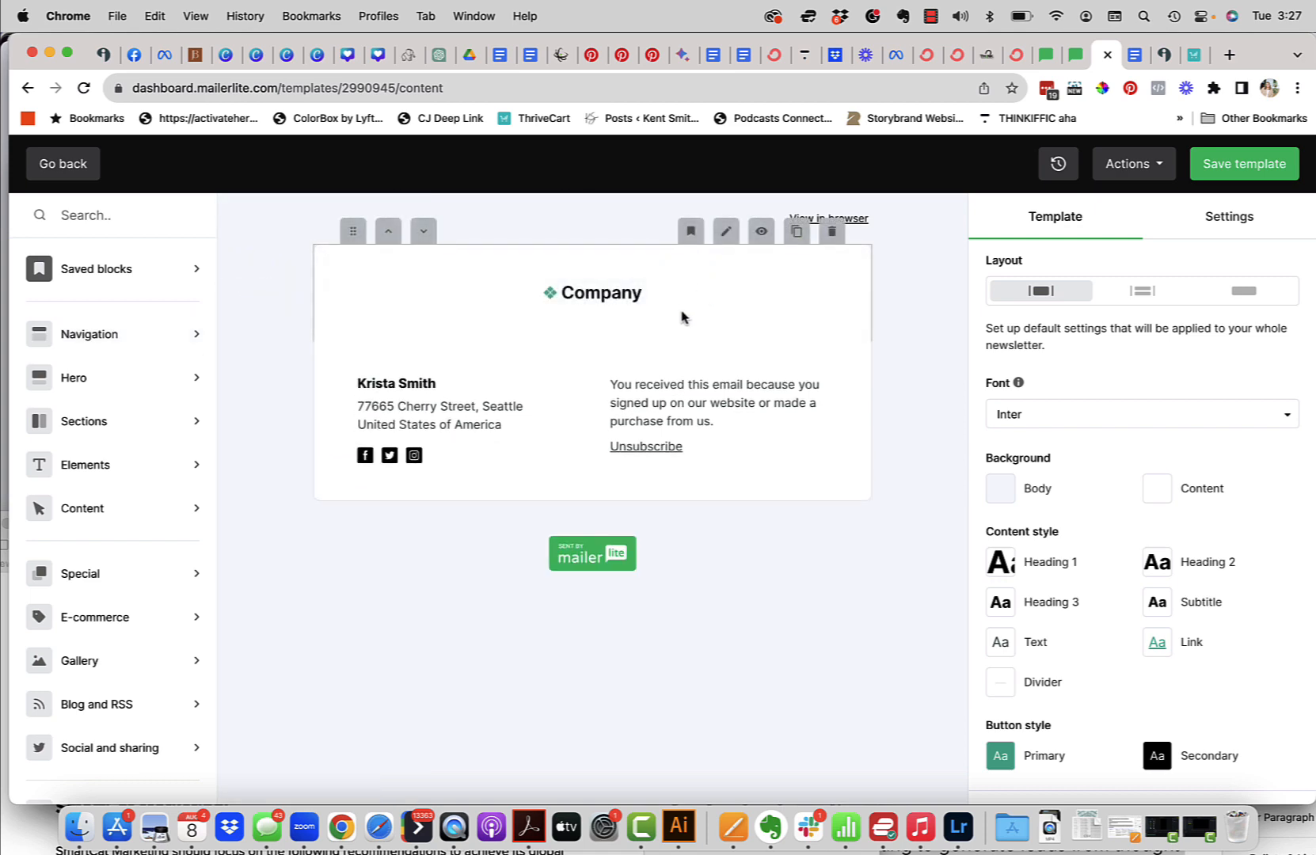
Replace the placeholder company logo with the Activate her Awesome image and enlarge it to about 223 x 91
click(599, 292)
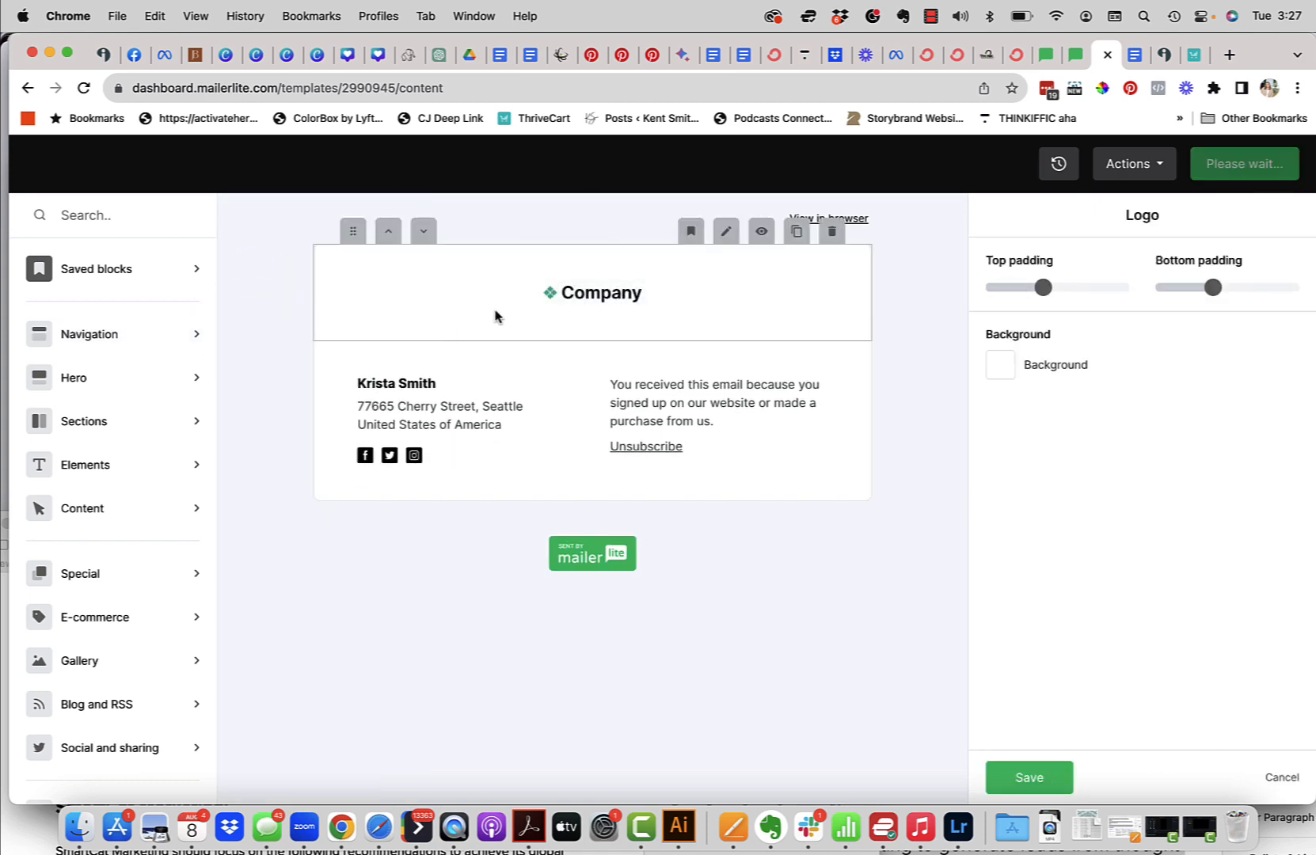
click(534, 268)
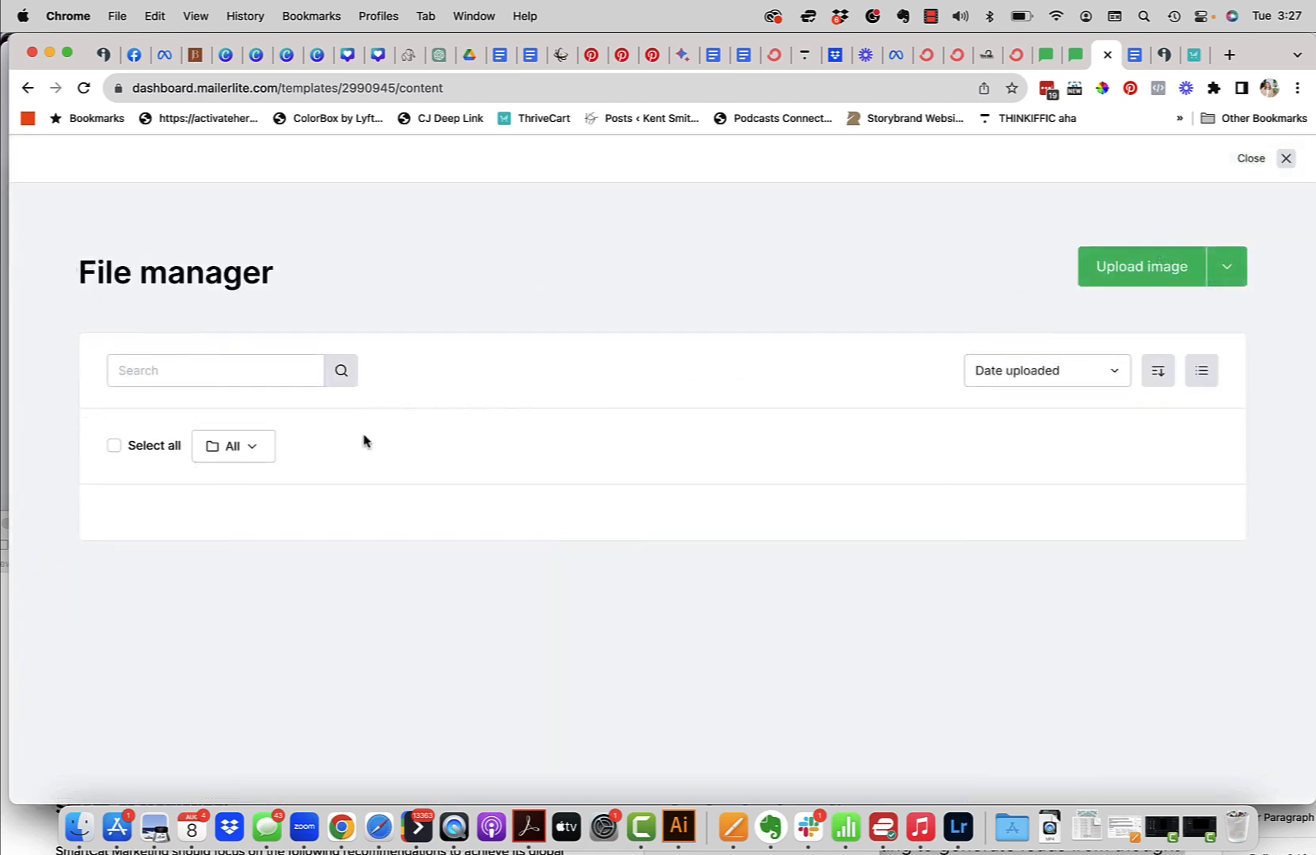
click(183, 743)
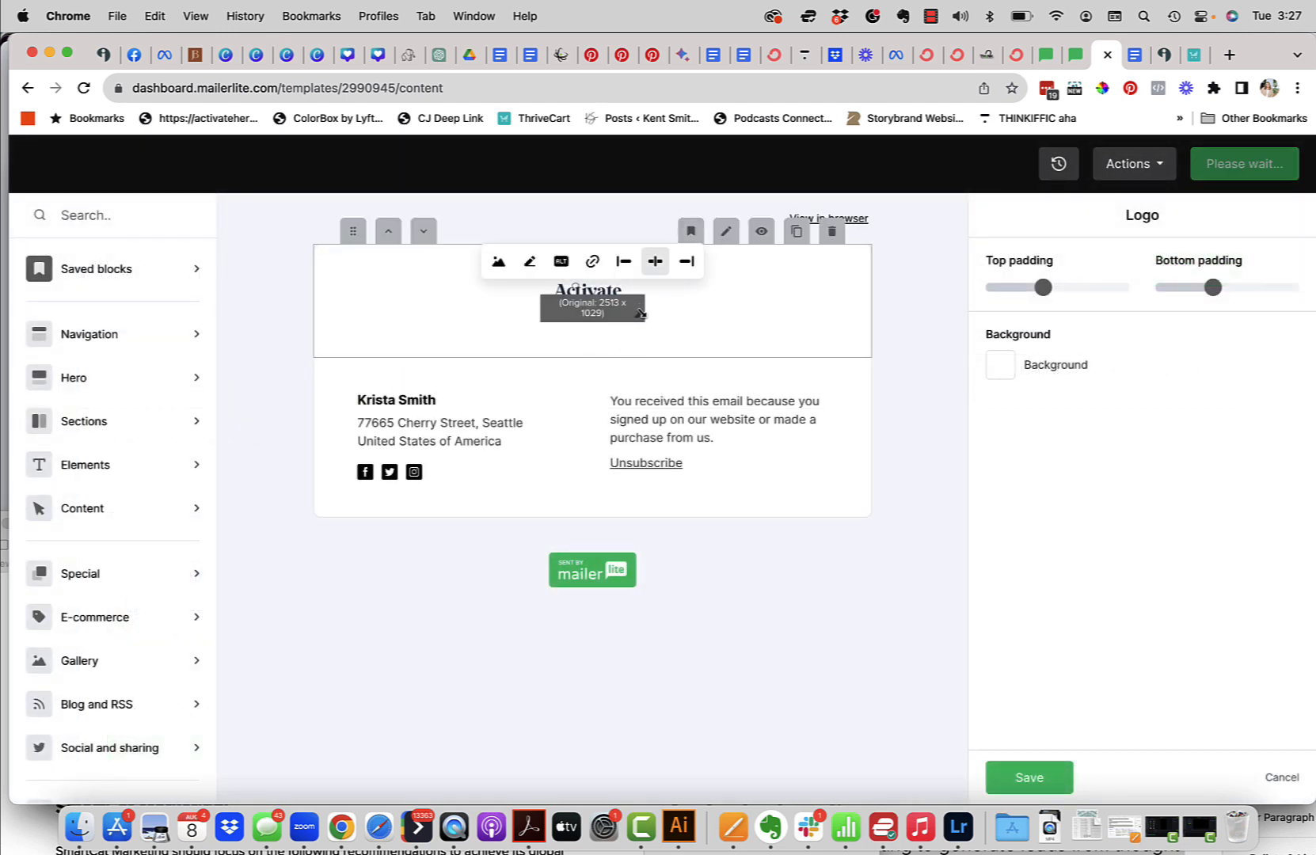
drag(640, 309, 713, 351)
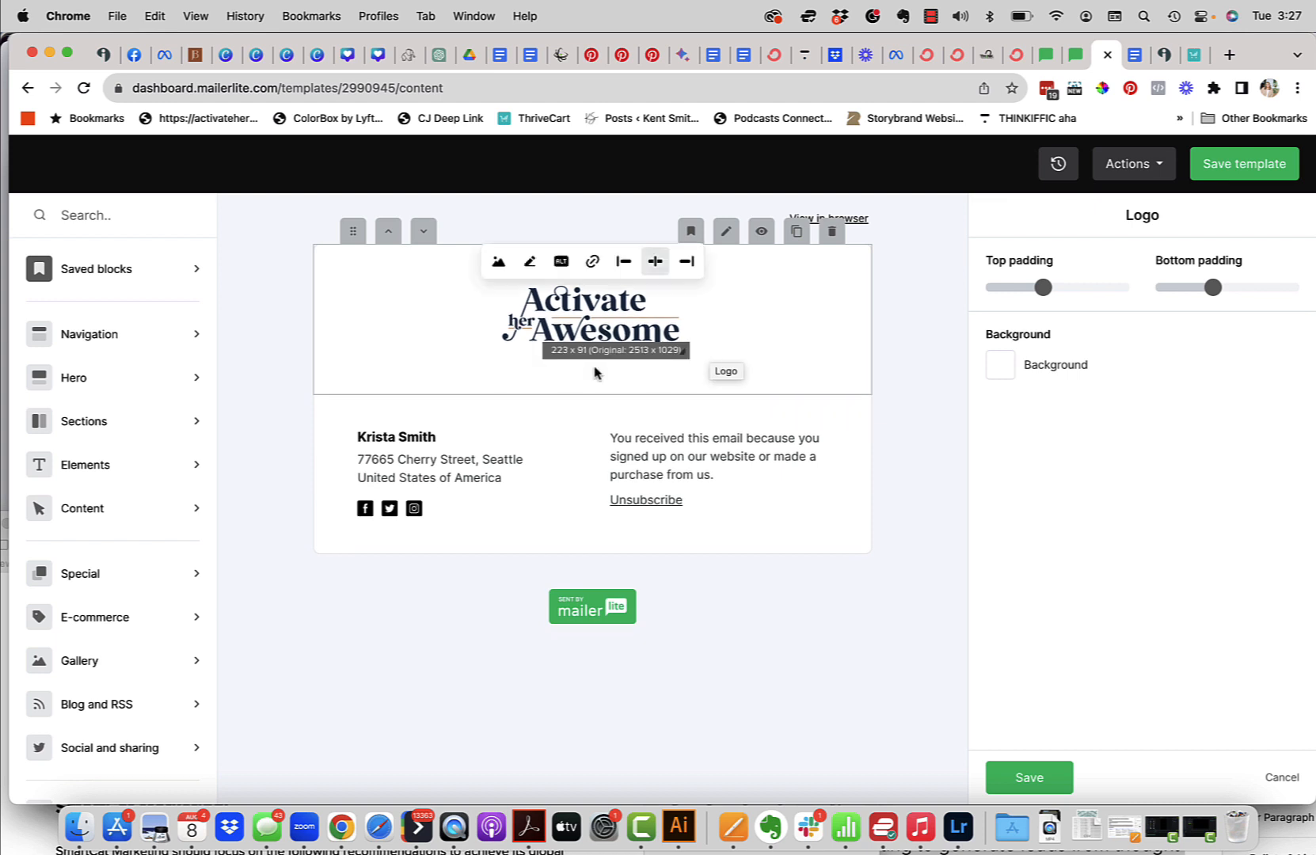
Add a text block beneath the logo and set its link color to #aa5d07
mouse_move(135, 477)
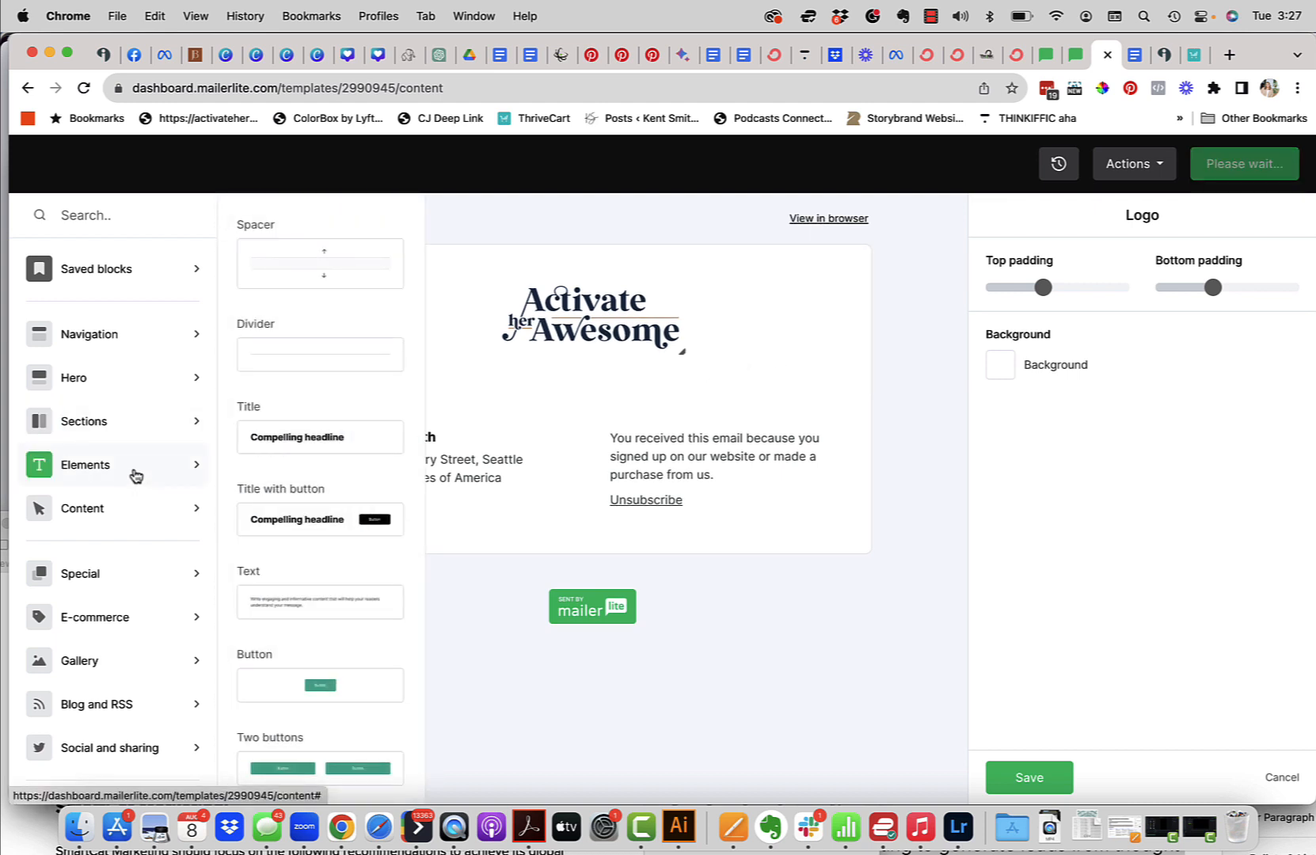
drag(285, 601, 534, 406)
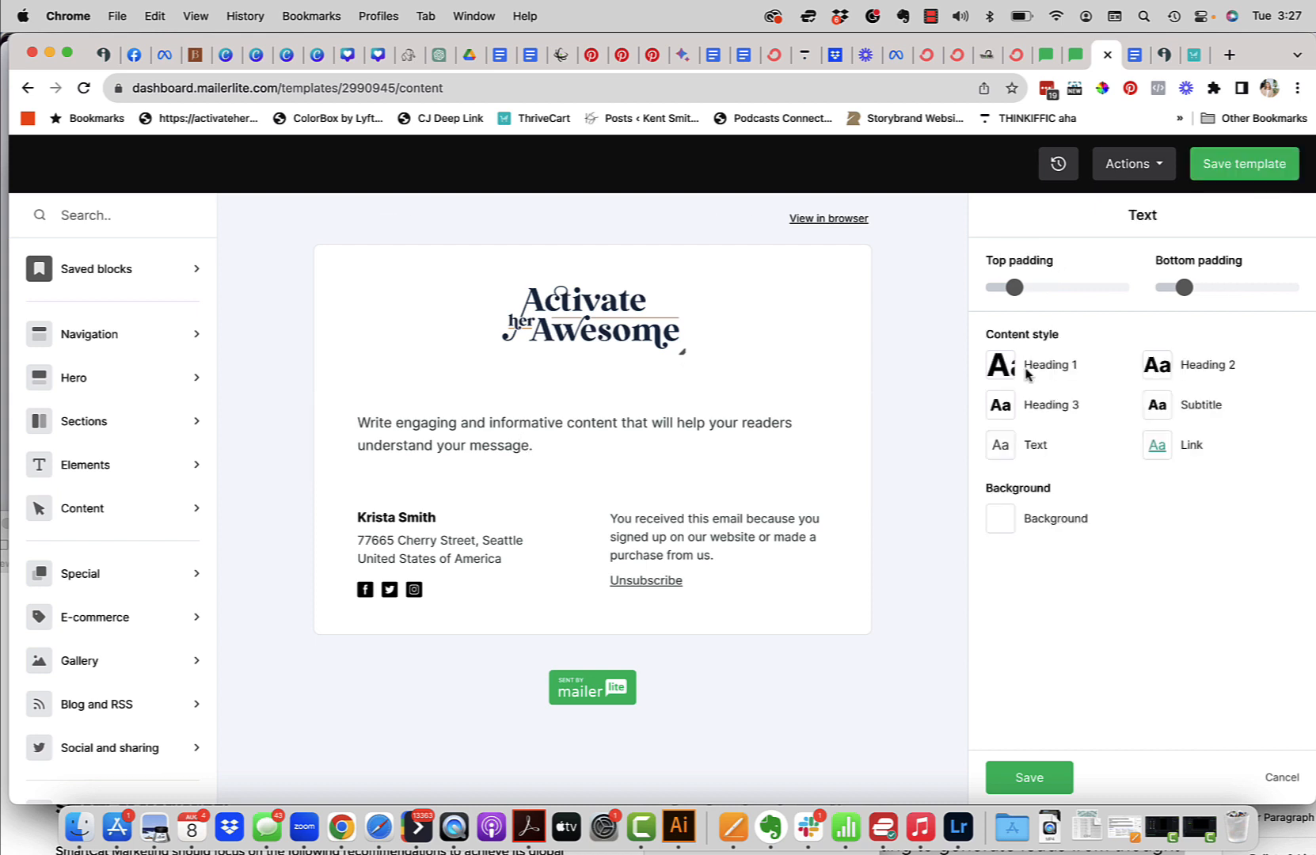
click(1160, 446)
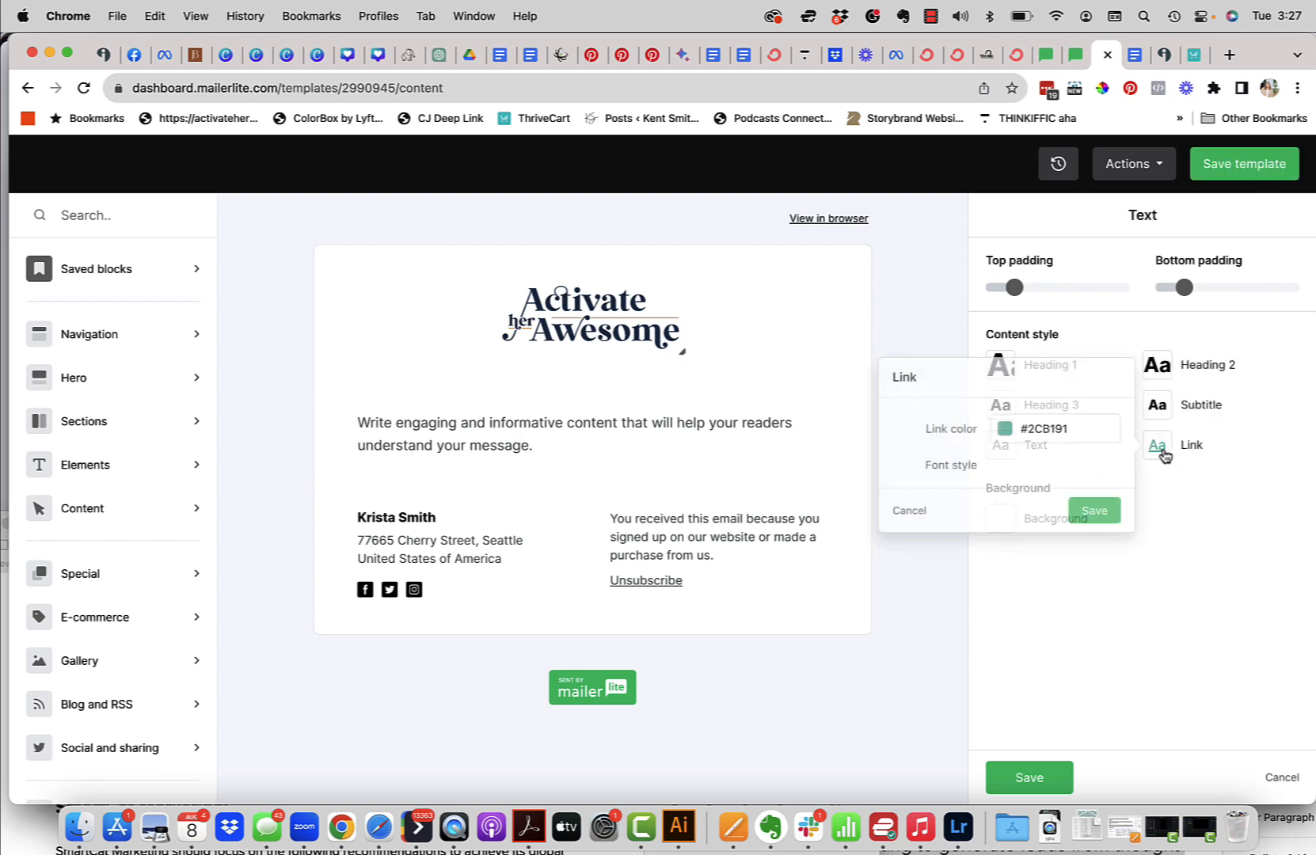
click(1088, 435)
drag(1089, 435, 1030, 431)
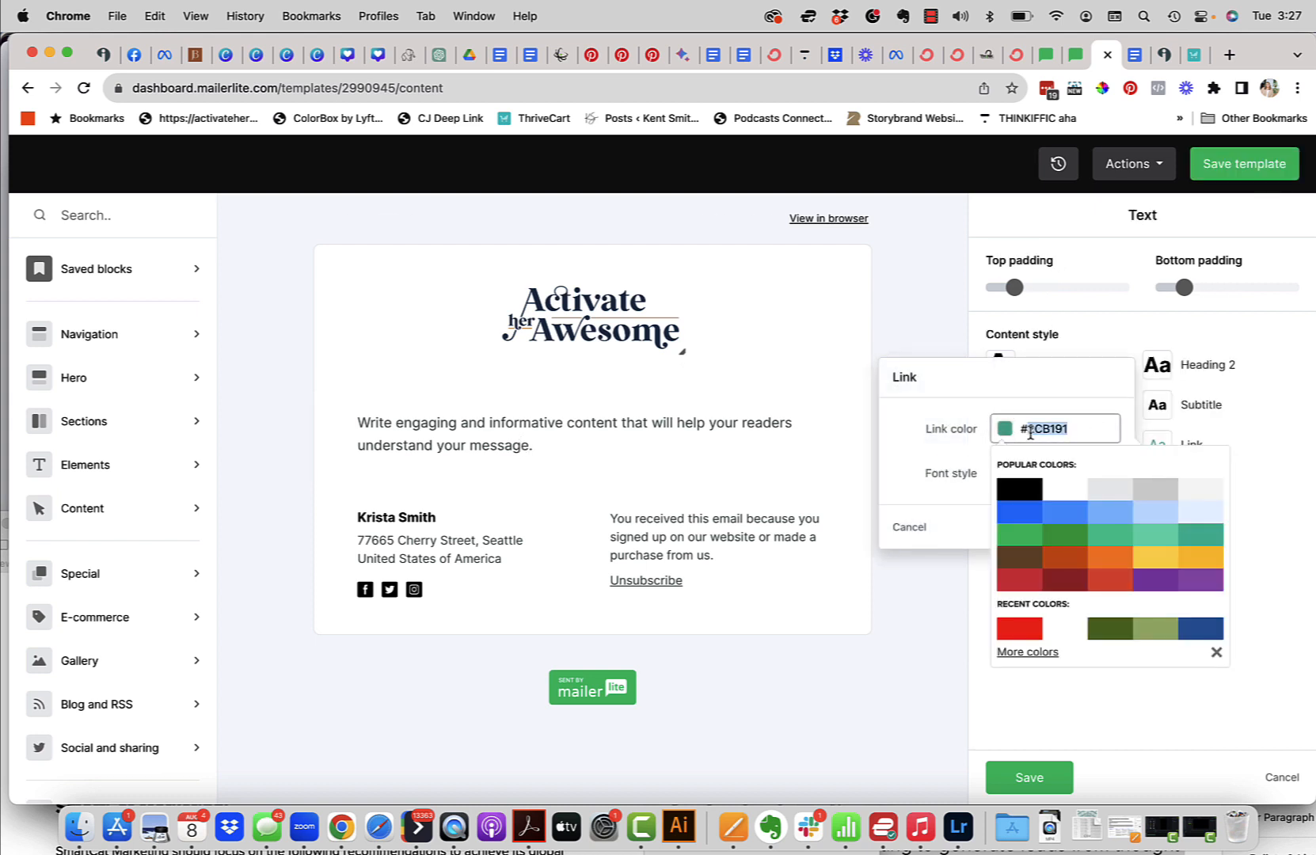
text(aa5d07)
click(934, 326)
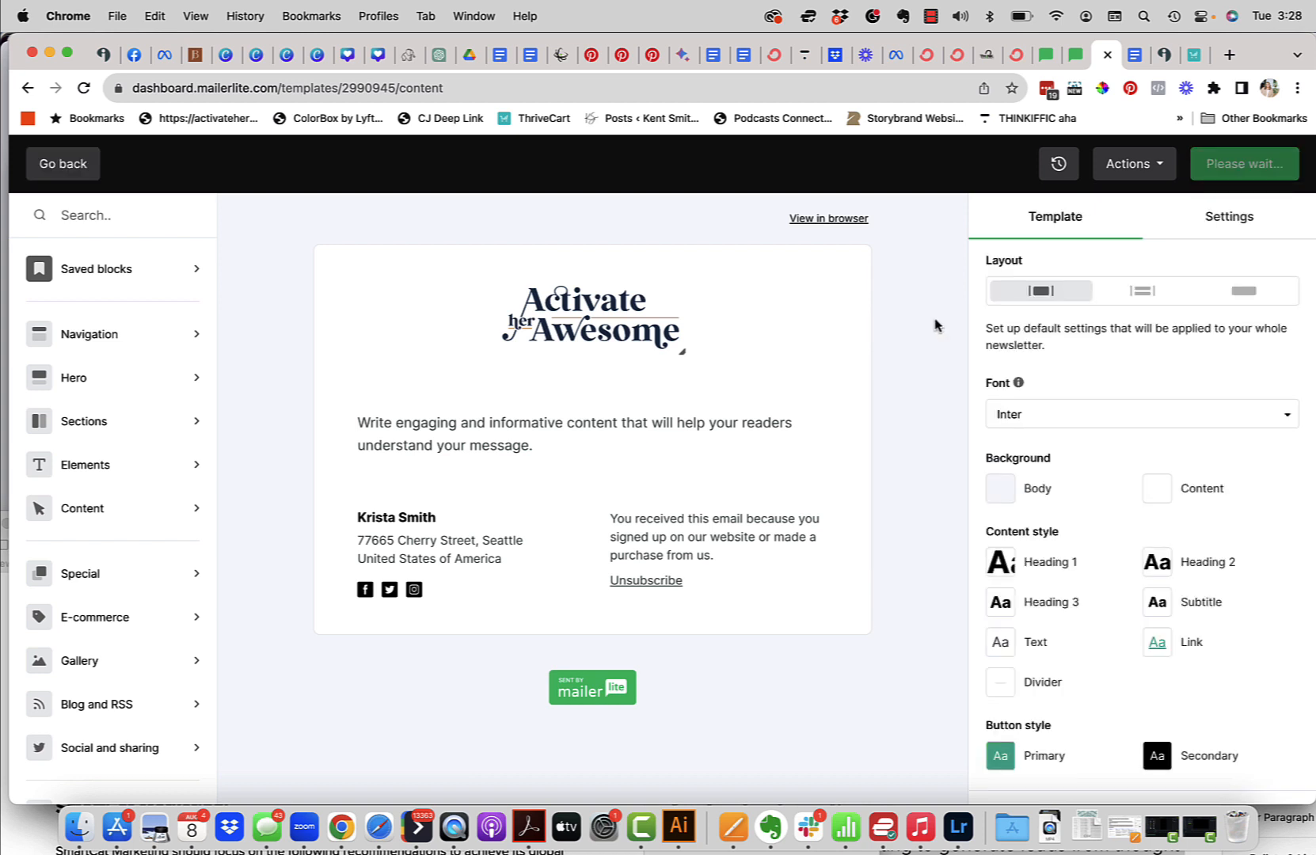
Set the template-wide link font color to #aa5d07
click(1159, 644)
drag(1080, 618, 1019, 618)
text(#aa5d07)
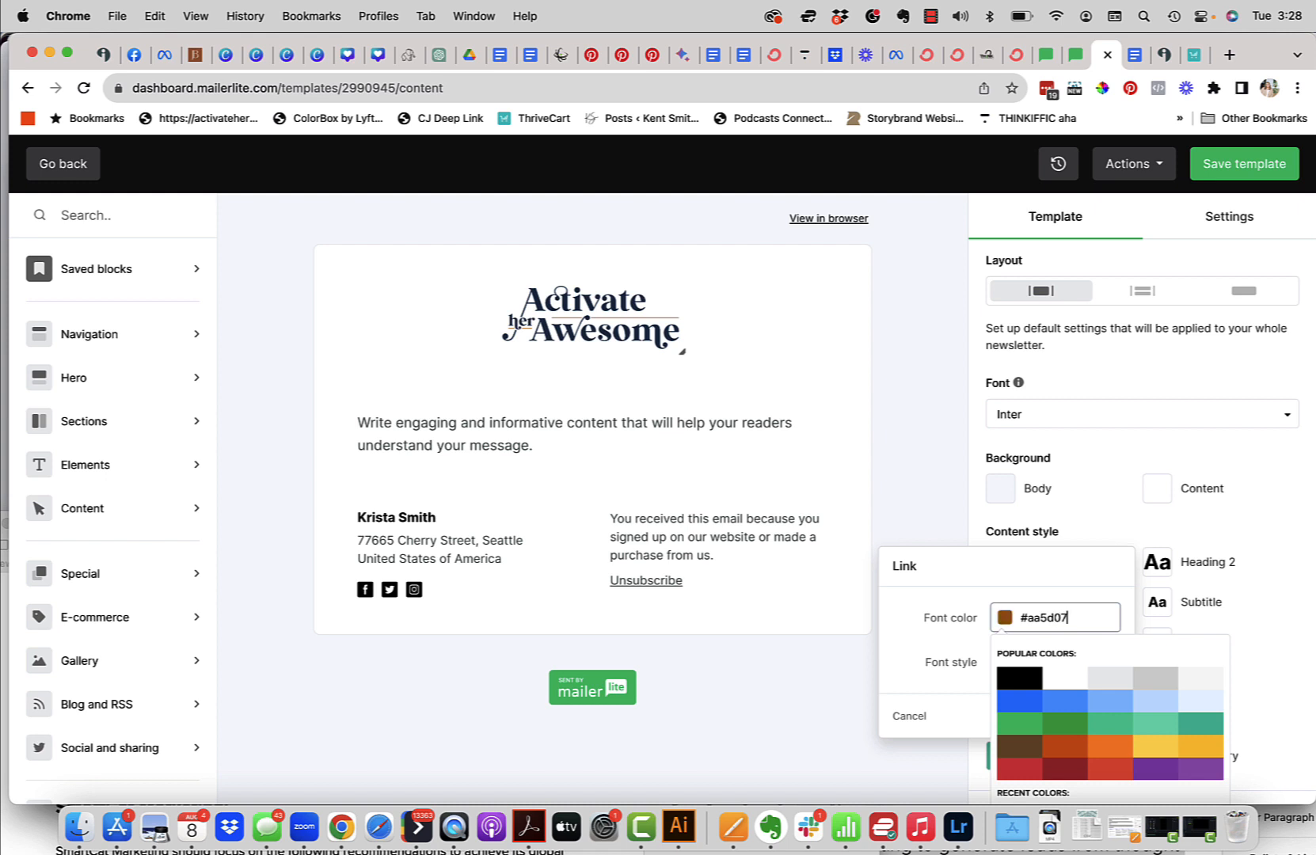
key(Tab)
click(948, 524)
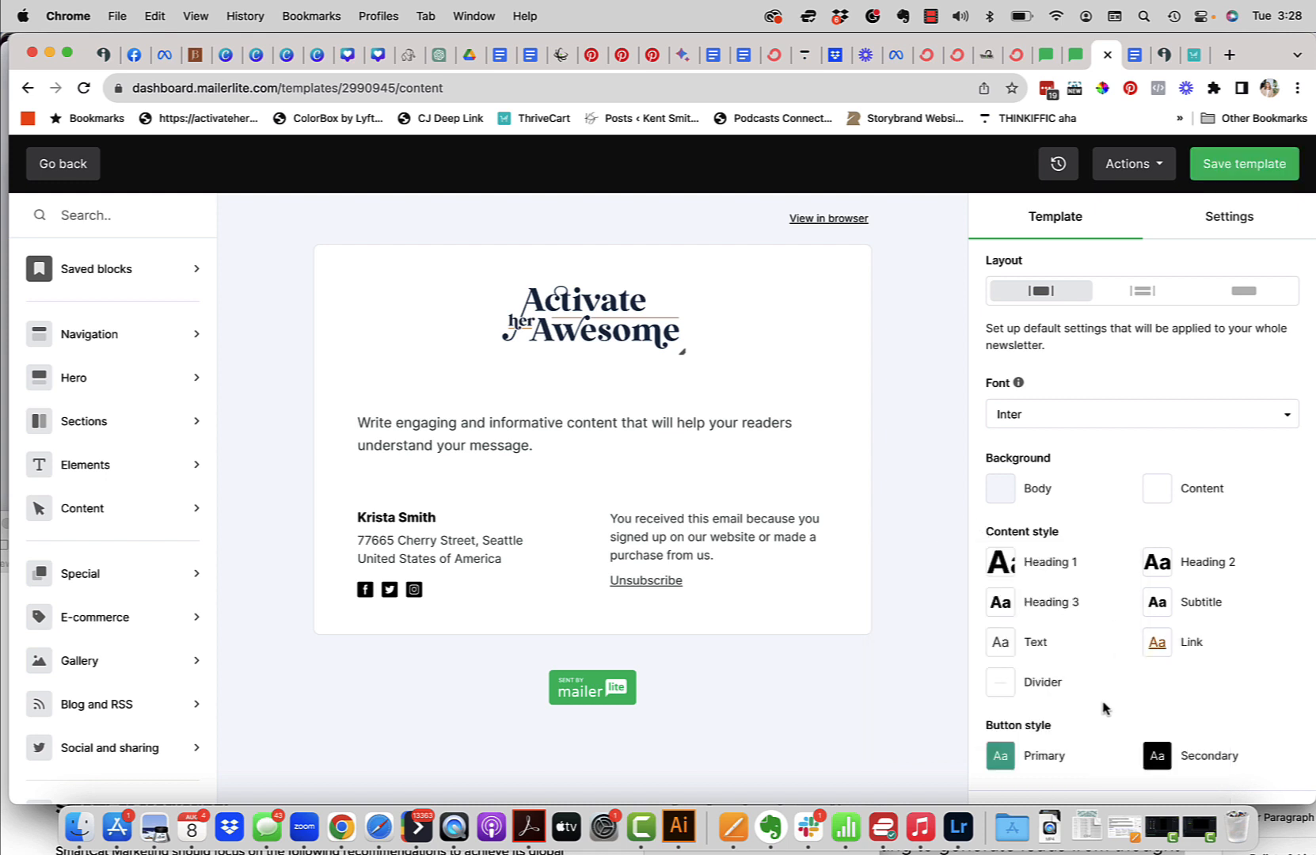
Set the template's primary button background color to #aa5d07 and save the template
scroll(1106, 728, down, 1)
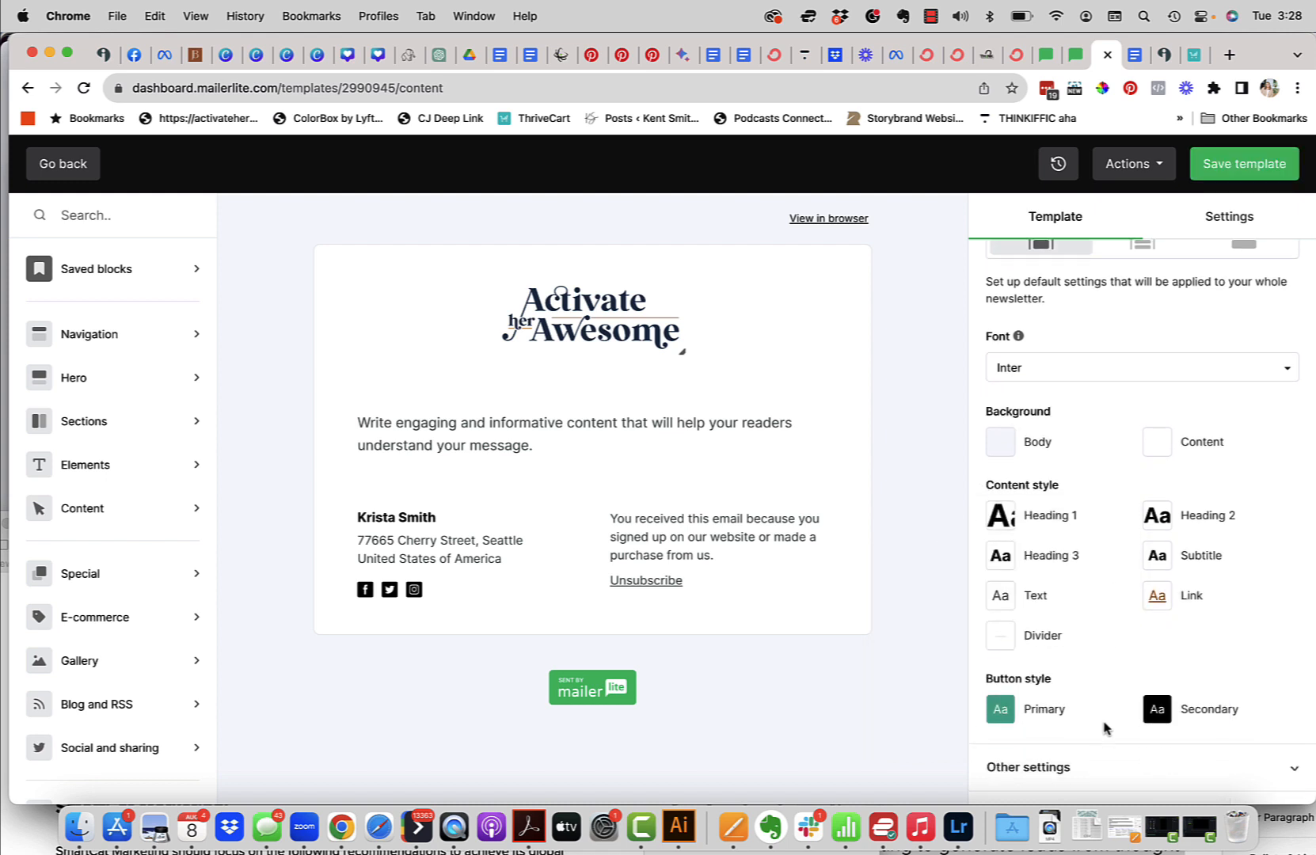
click(1040, 711)
click(833, 530)
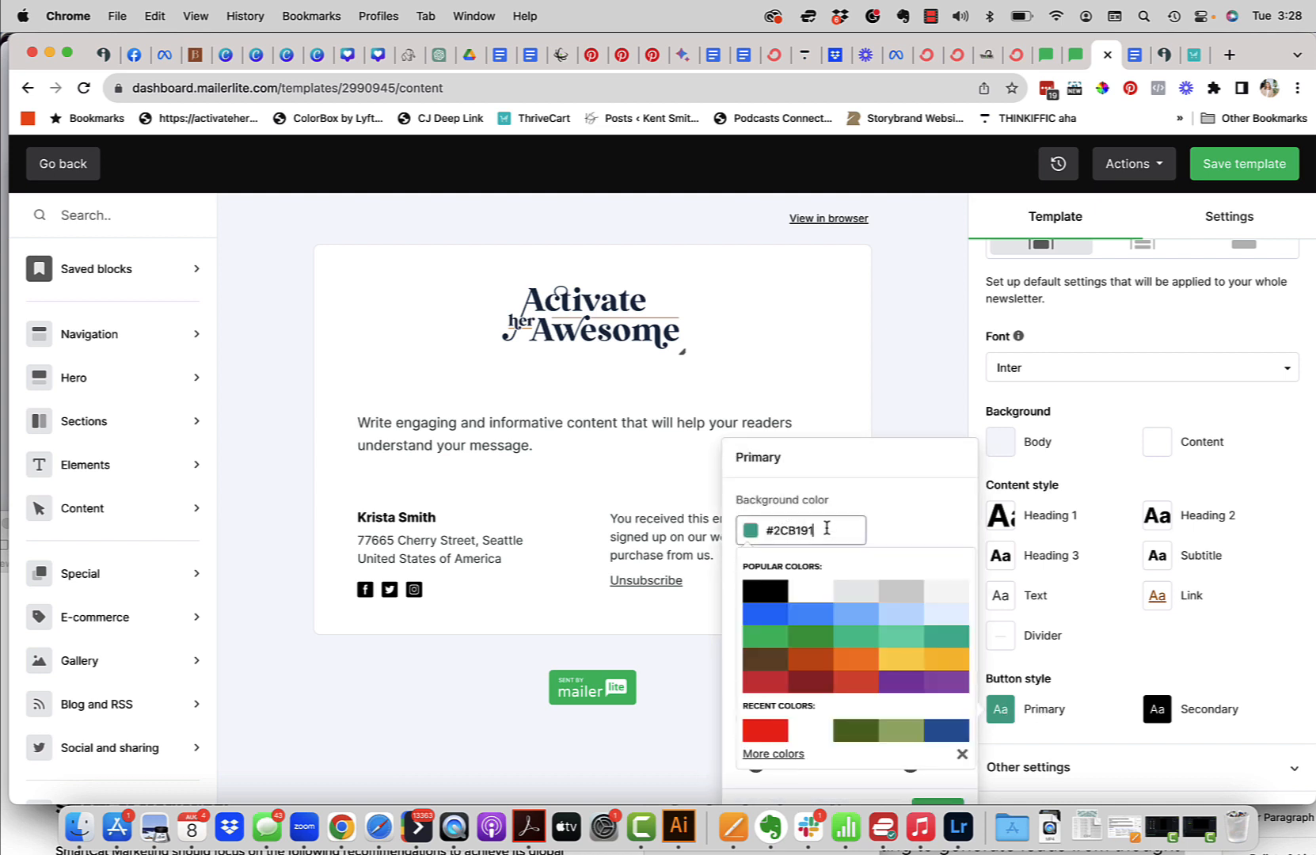
key(BackSpace)
key(BackSpace)
key(BackSpace)
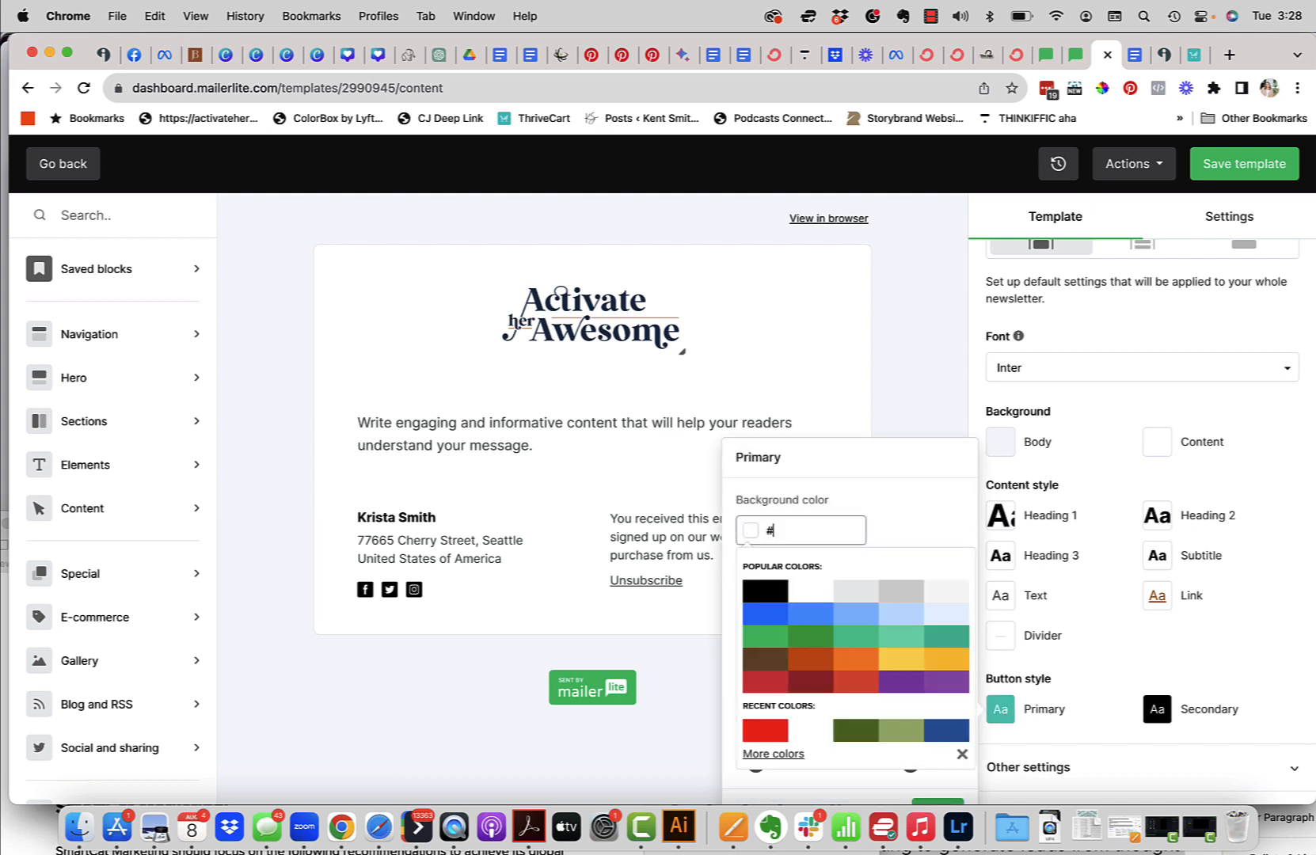
text(aa5d07)
click(896, 409)
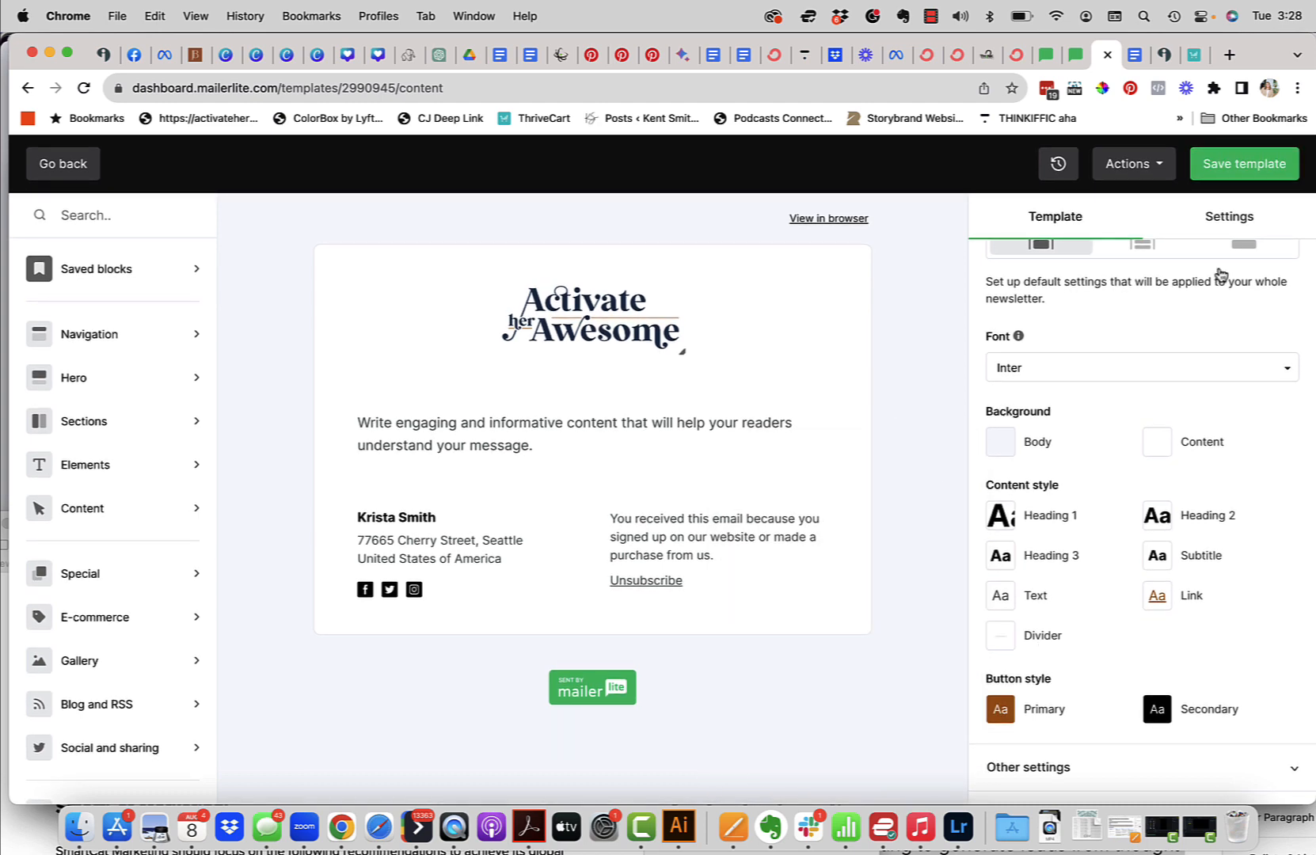
click(1254, 168)
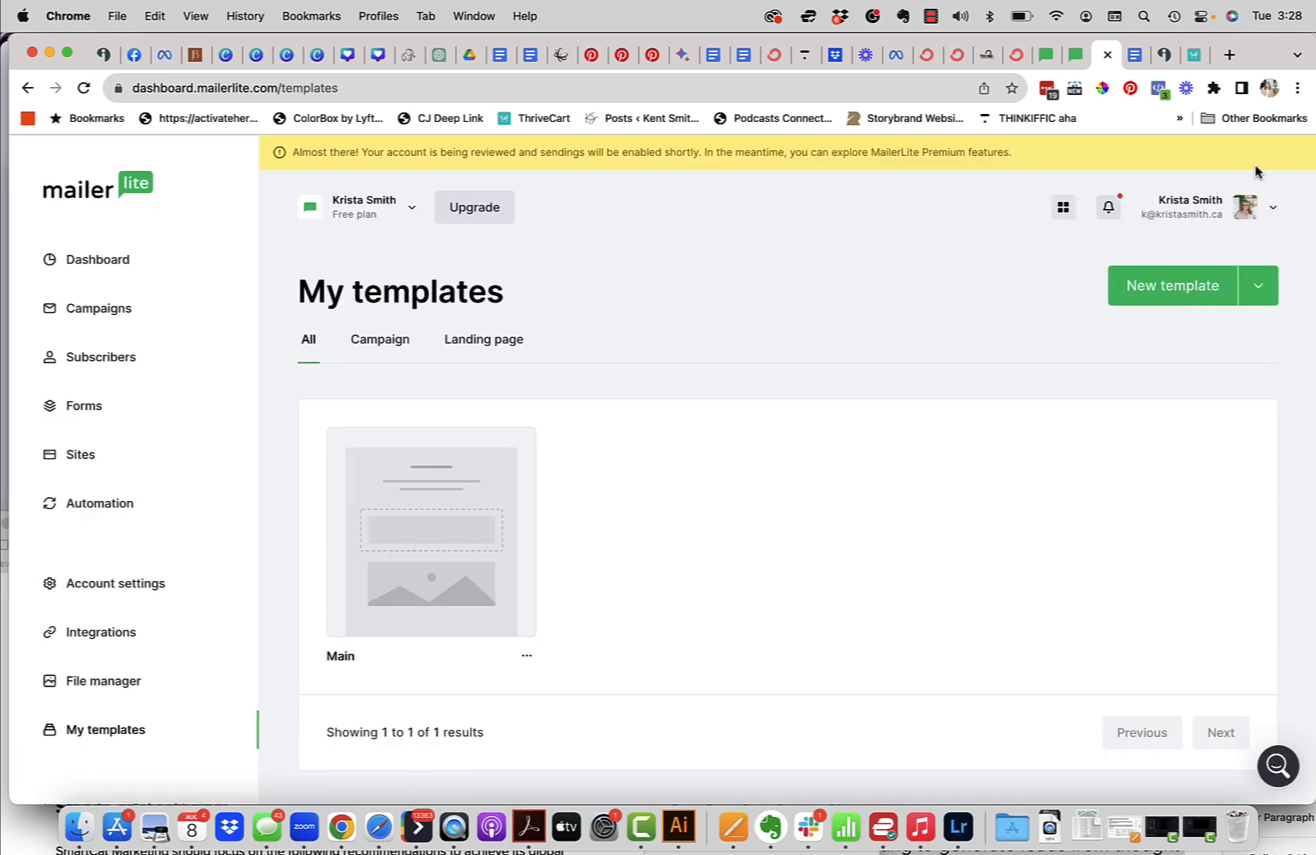
Open the Client Welcome Kit automation for editing and add a 3-day delay after Email 2
click(127, 508)
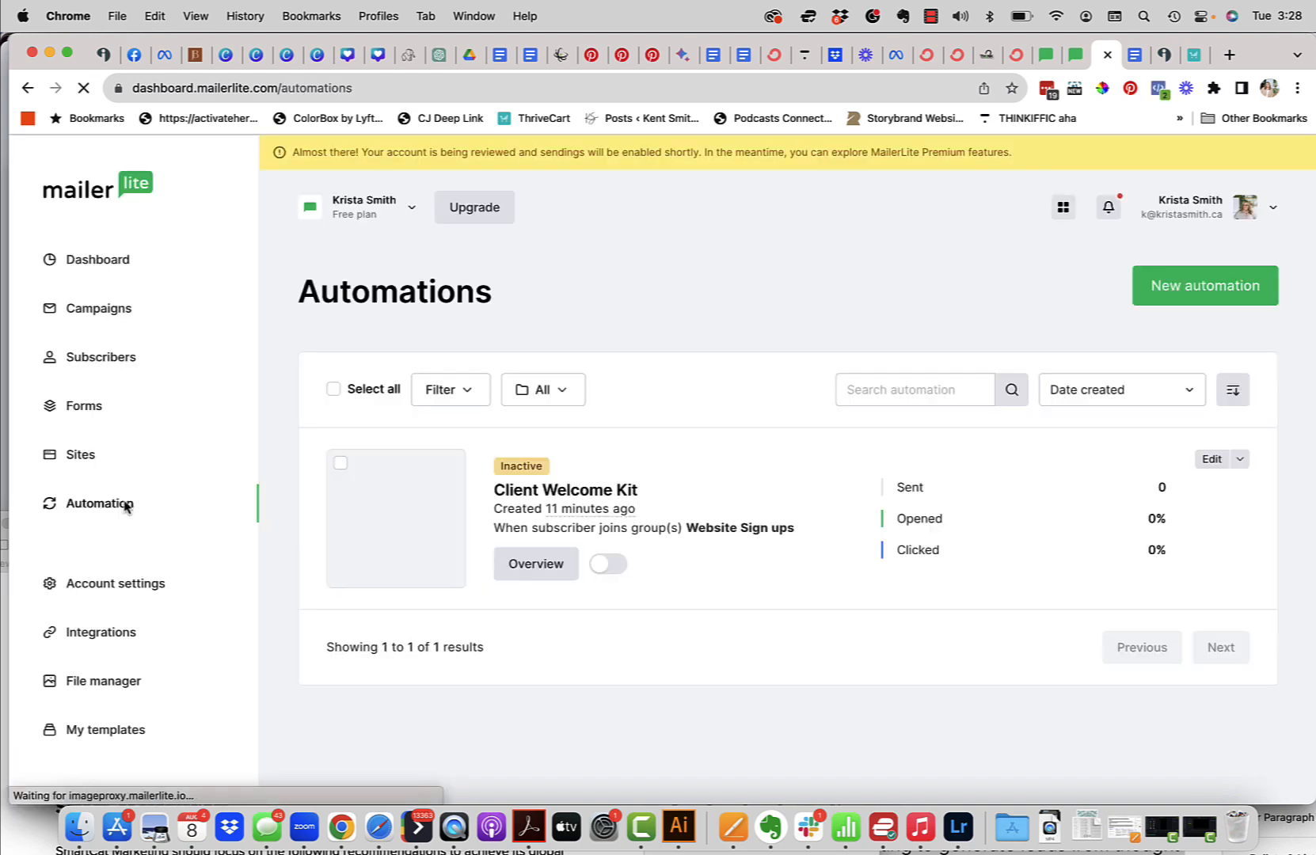
click(1213, 460)
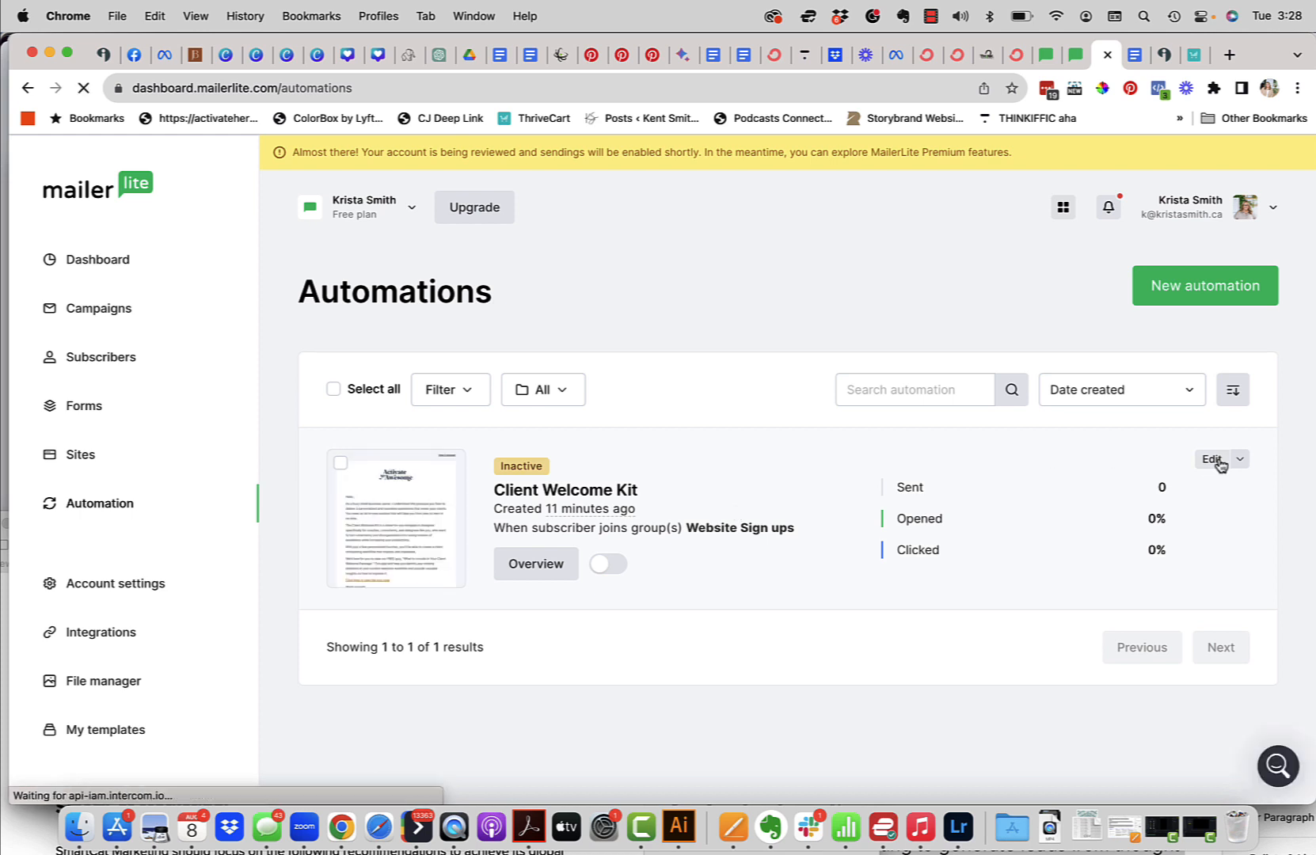
scroll(586, 638, down, 5)
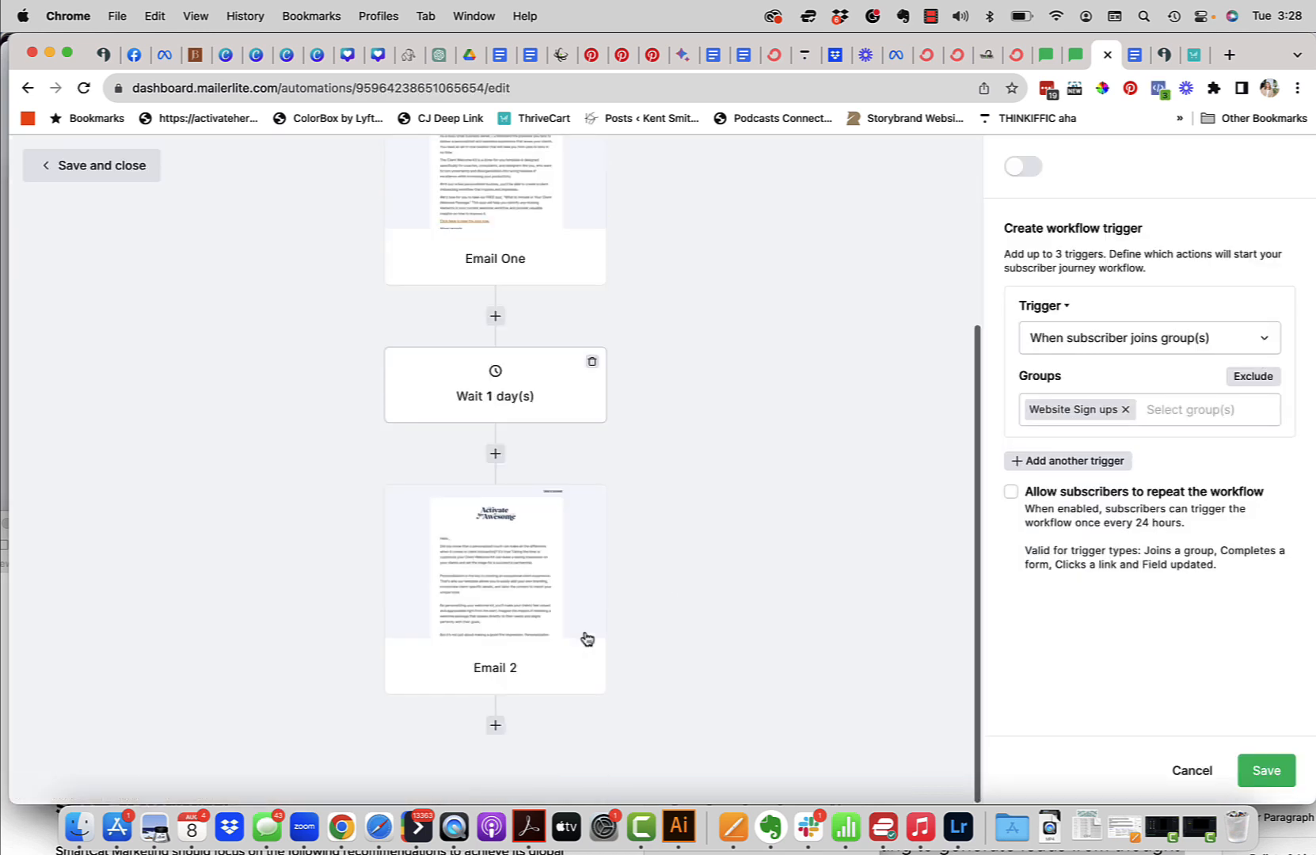
click(495, 727)
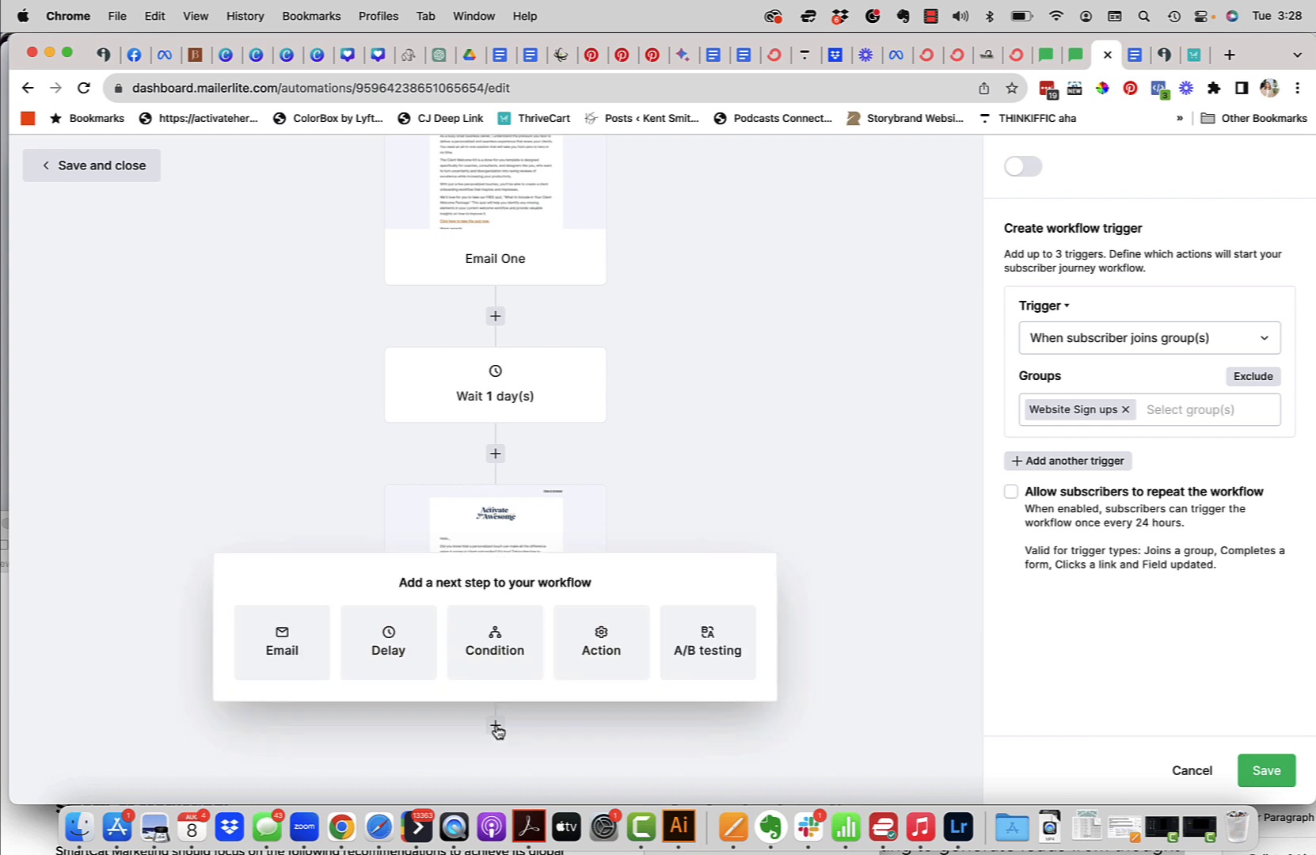
click(391, 648)
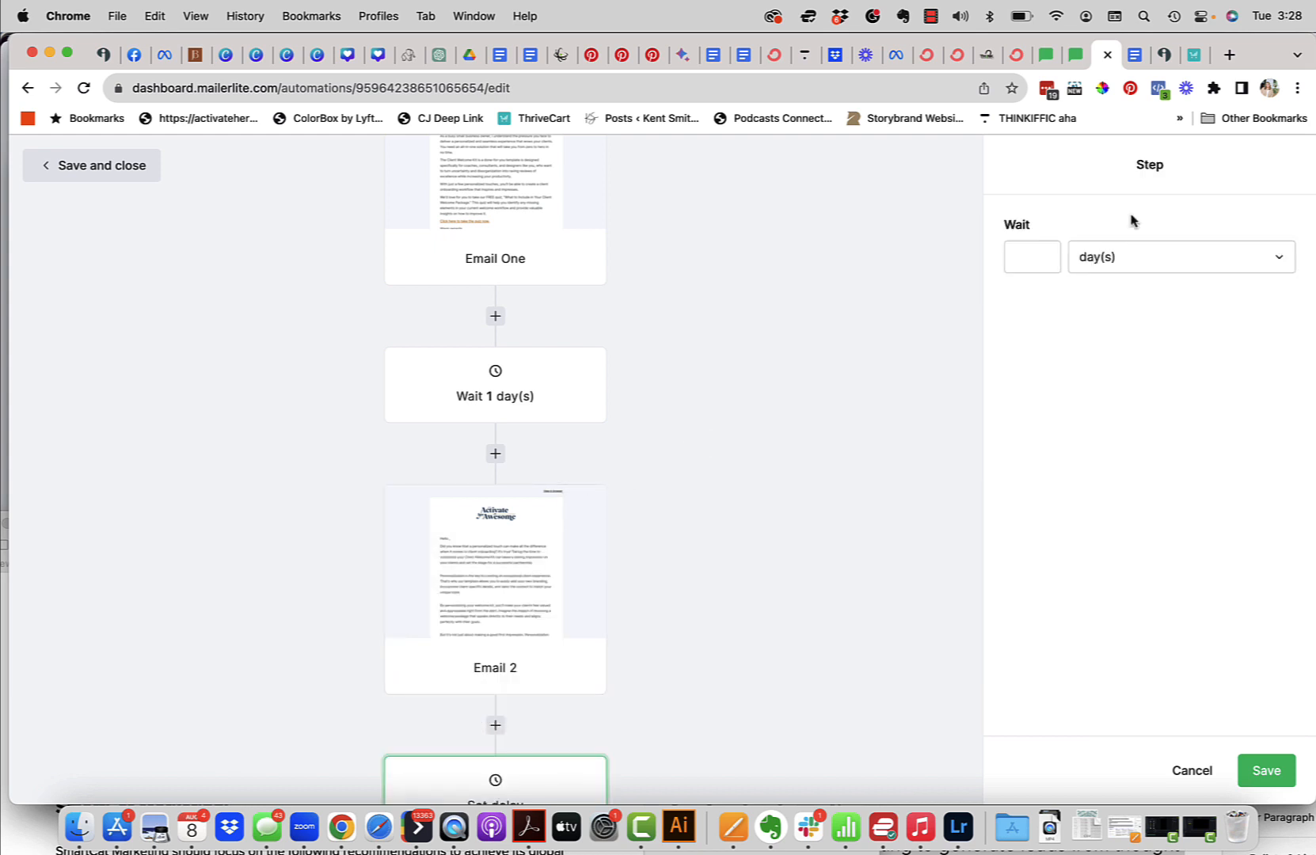
click(1032, 255)
click(1266, 771)
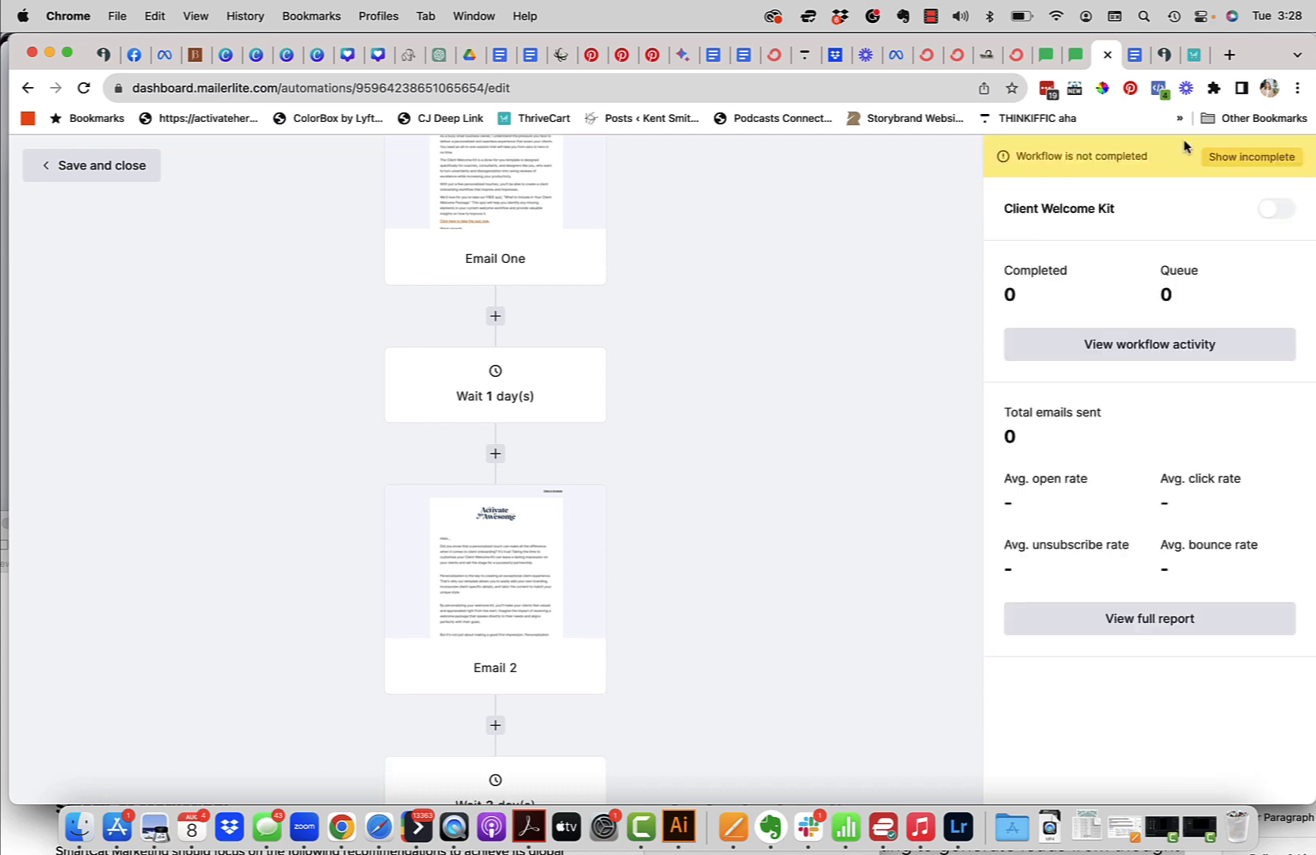
In the Google Docs nurture sequence, copy Email 3's subject line "Level Up Your Welcome Game with Personalized Client Experiences"
click(1135, 54)
scroll(738, 445, down, 10)
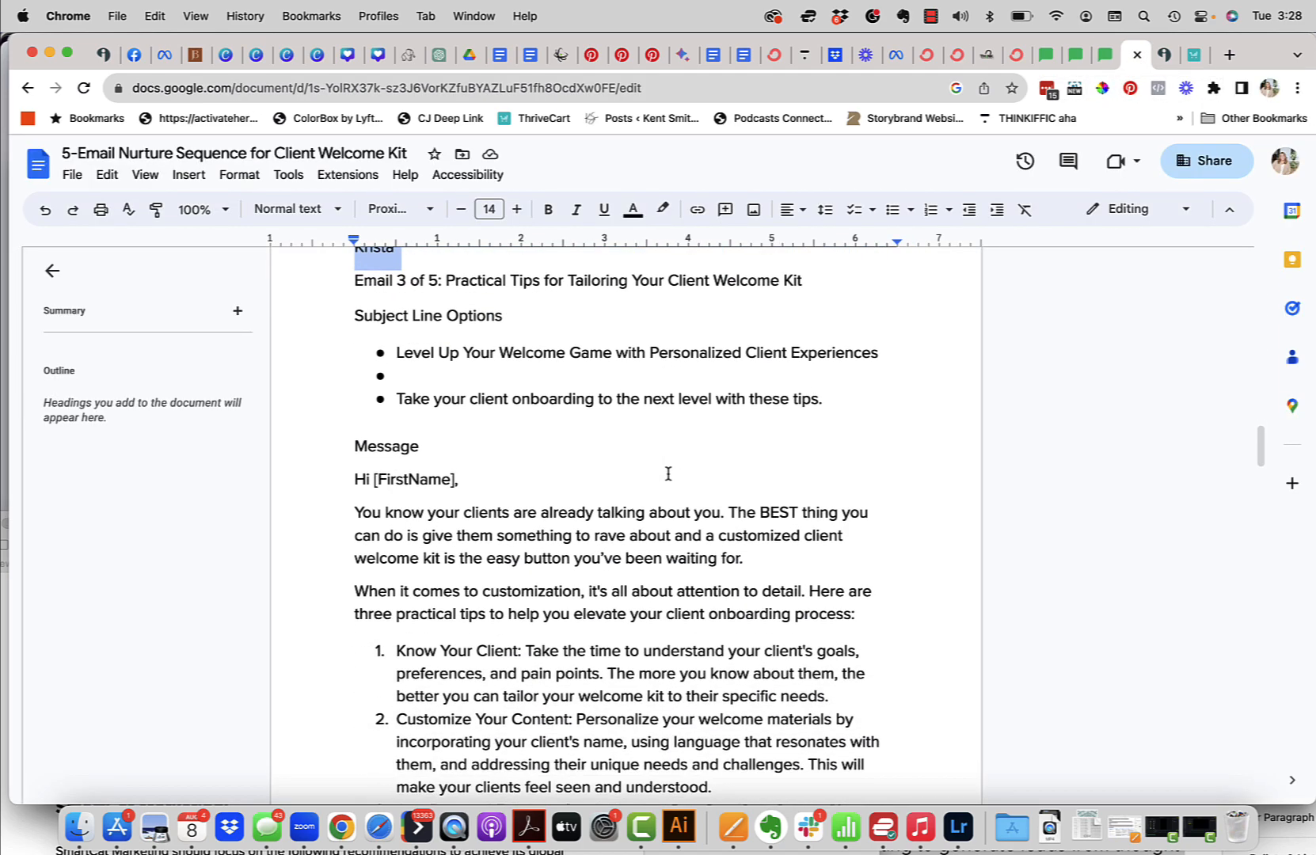
drag(883, 406, 400, 405)
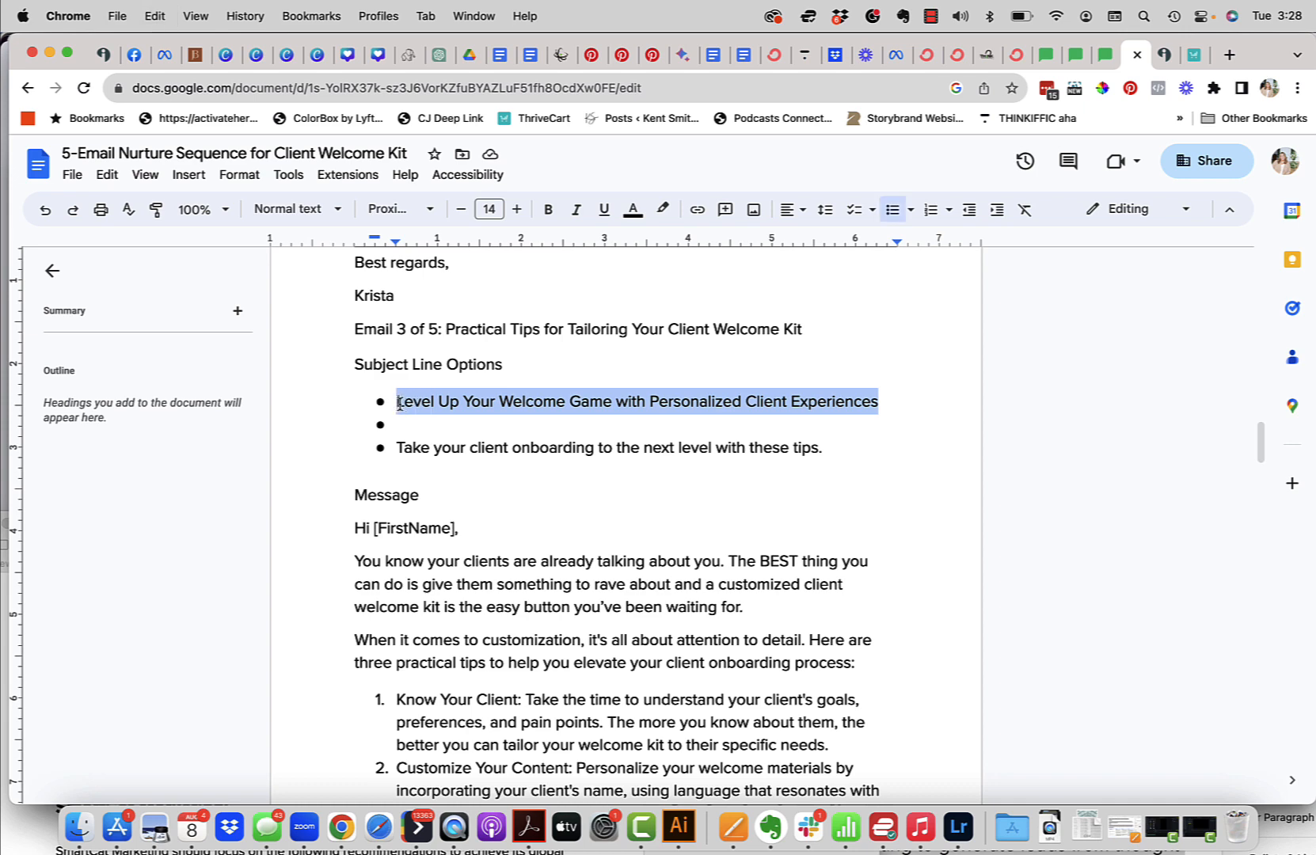
Back in MailerLite, add an email named "Email 3" after the 3-day delay and paste the copied line as its subject
click(1106, 55)
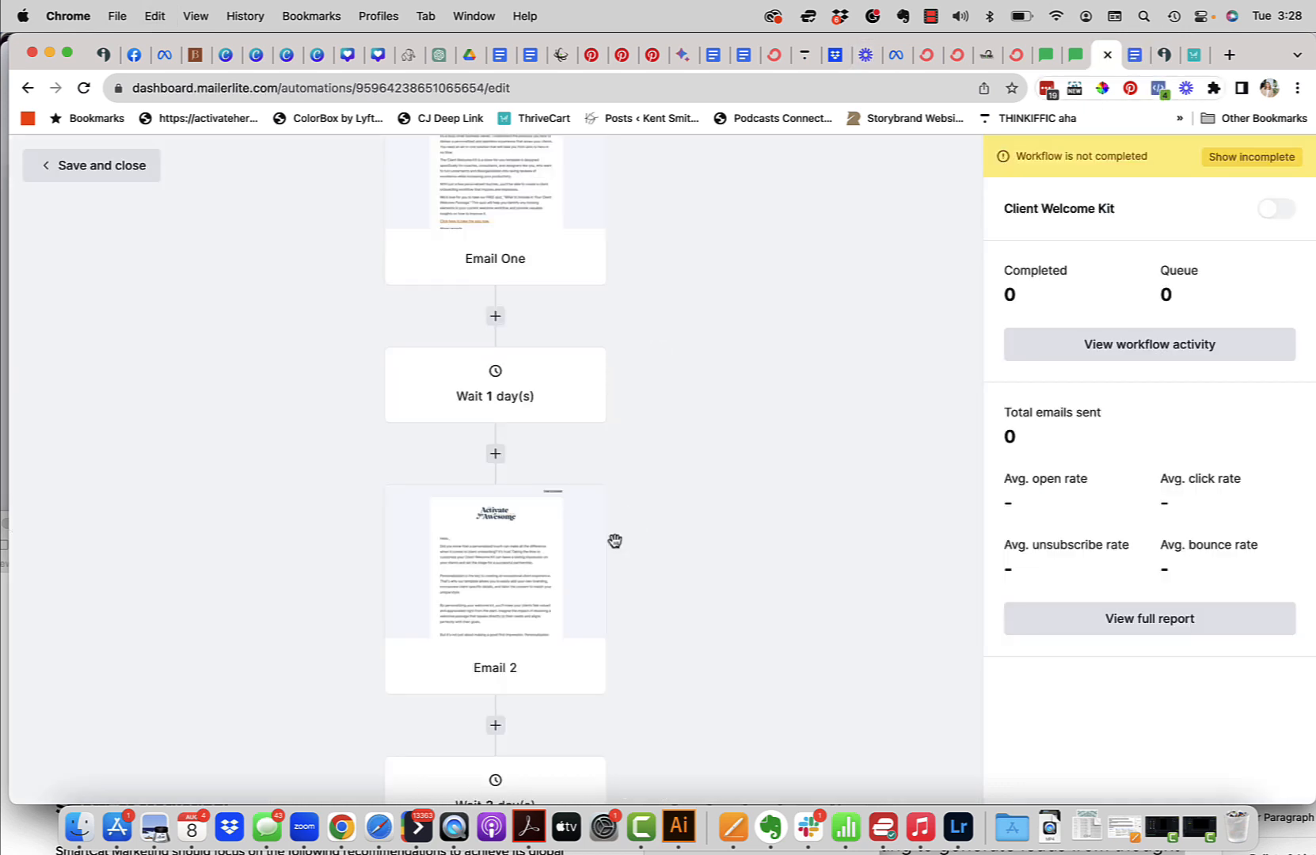
scroll(615, 541, down, 3)
click(496, 727)
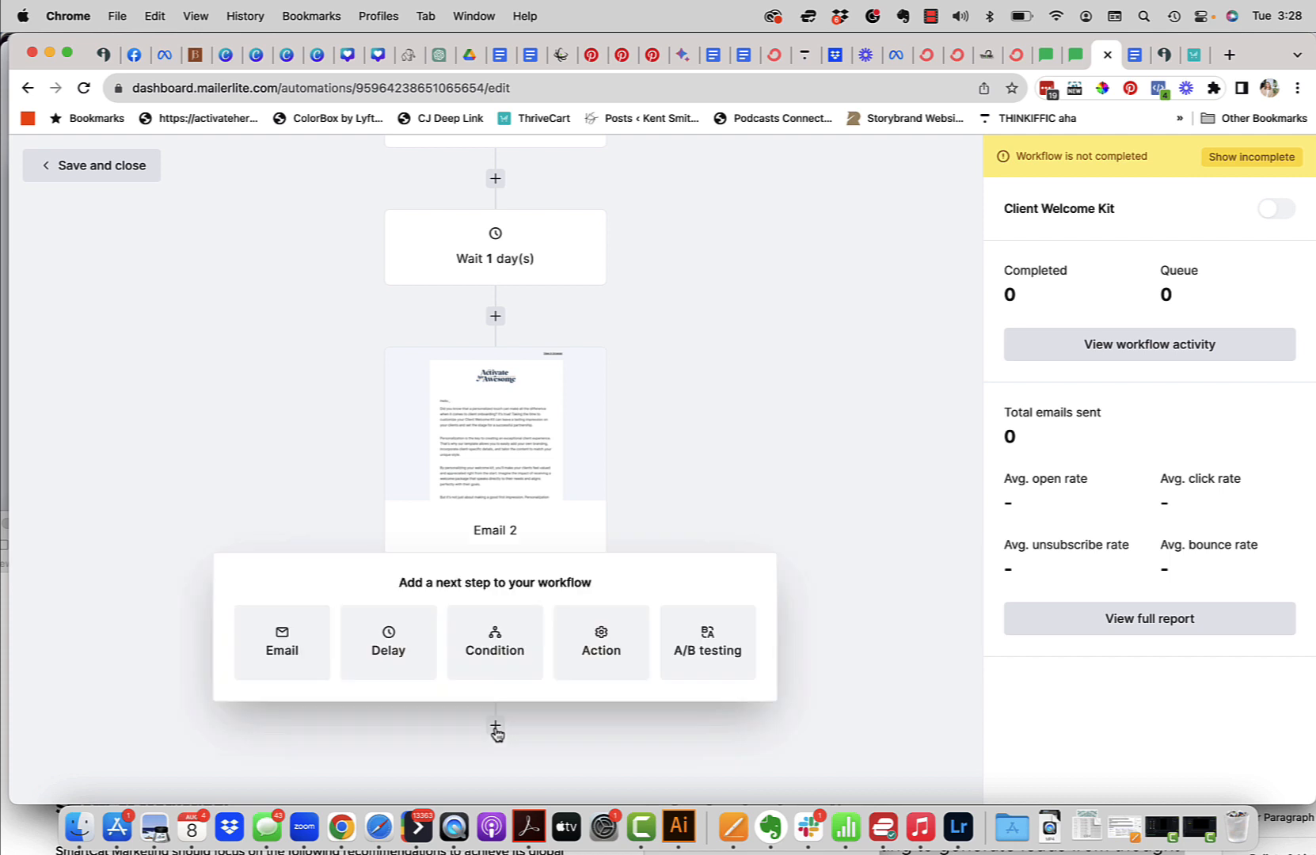
click(280, 658)
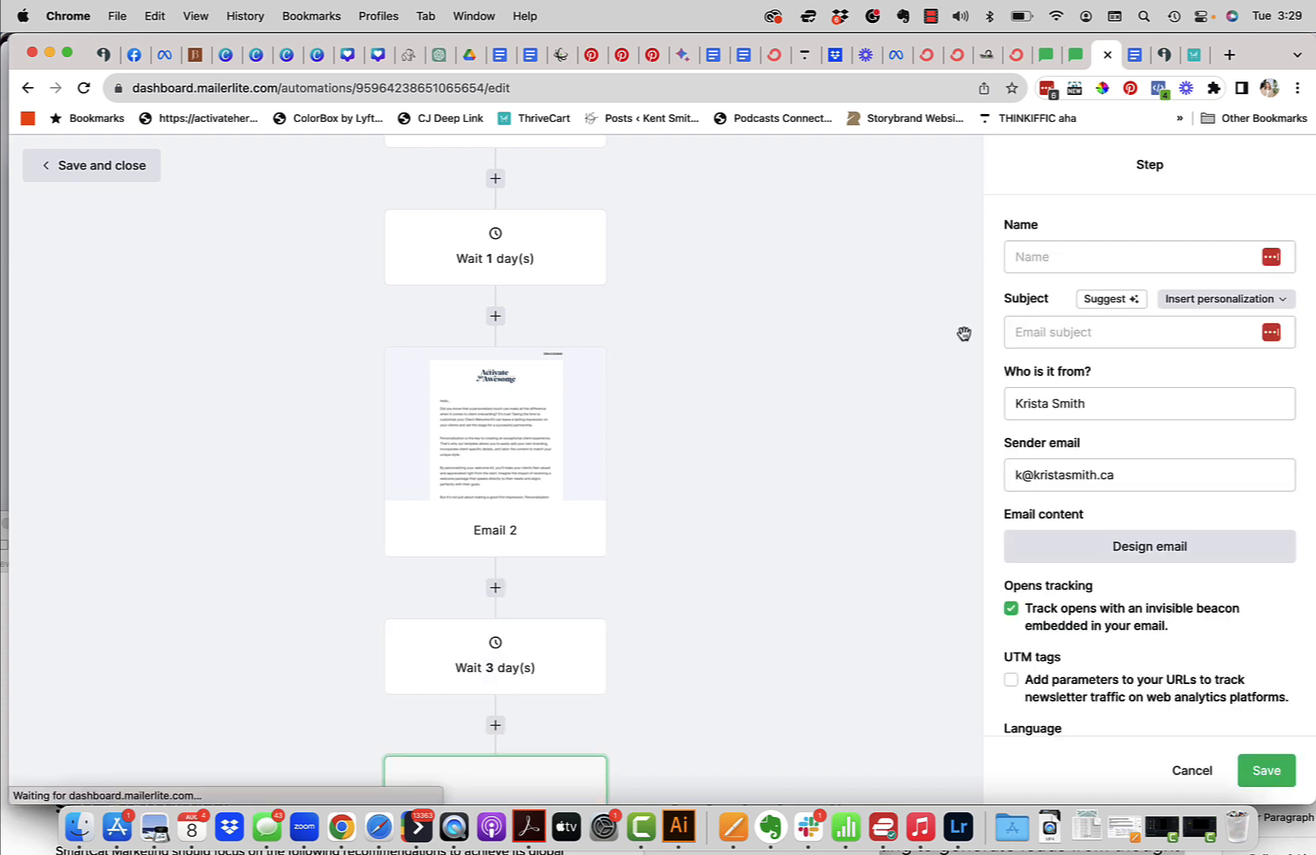
click(1054, 266)
text(Email 3)
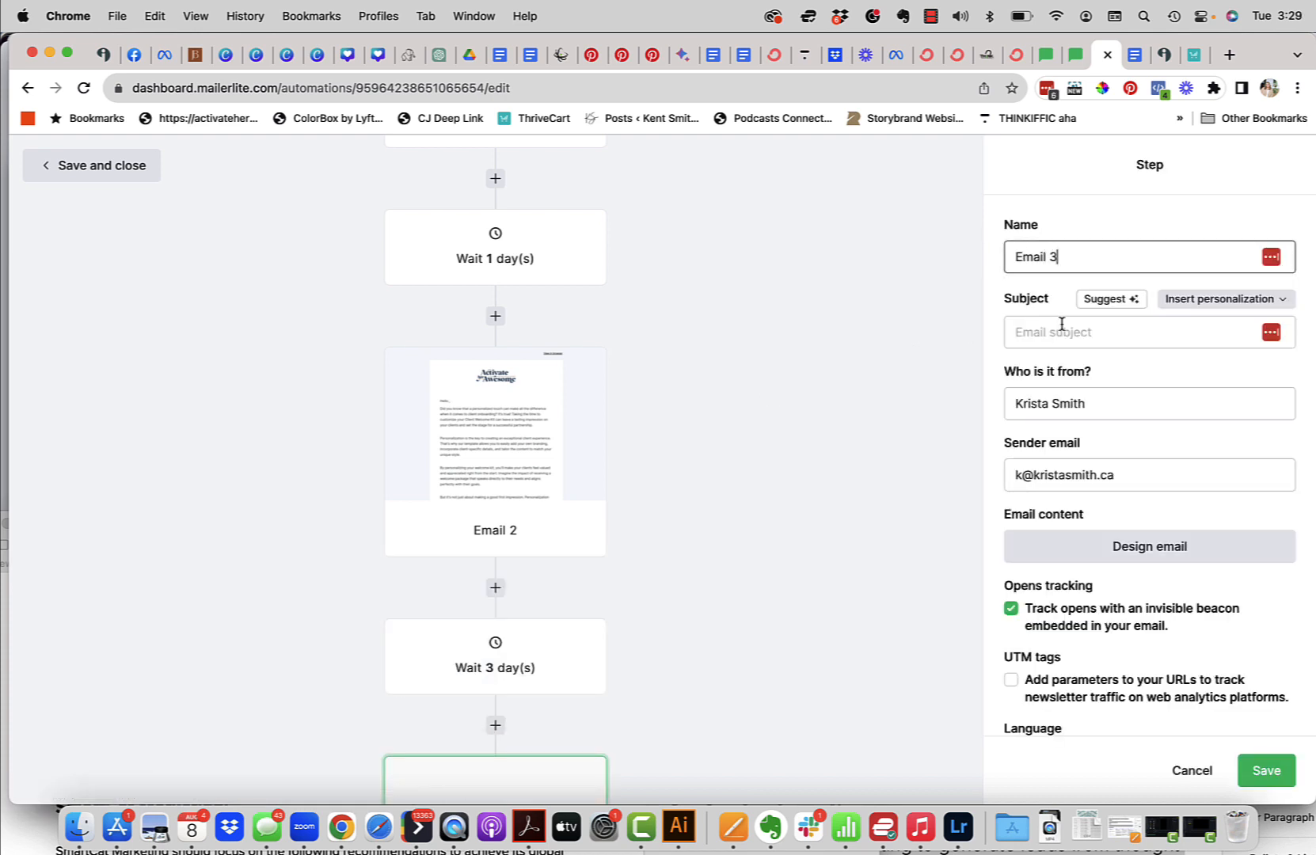
click(1062, 327)
key(super+v)
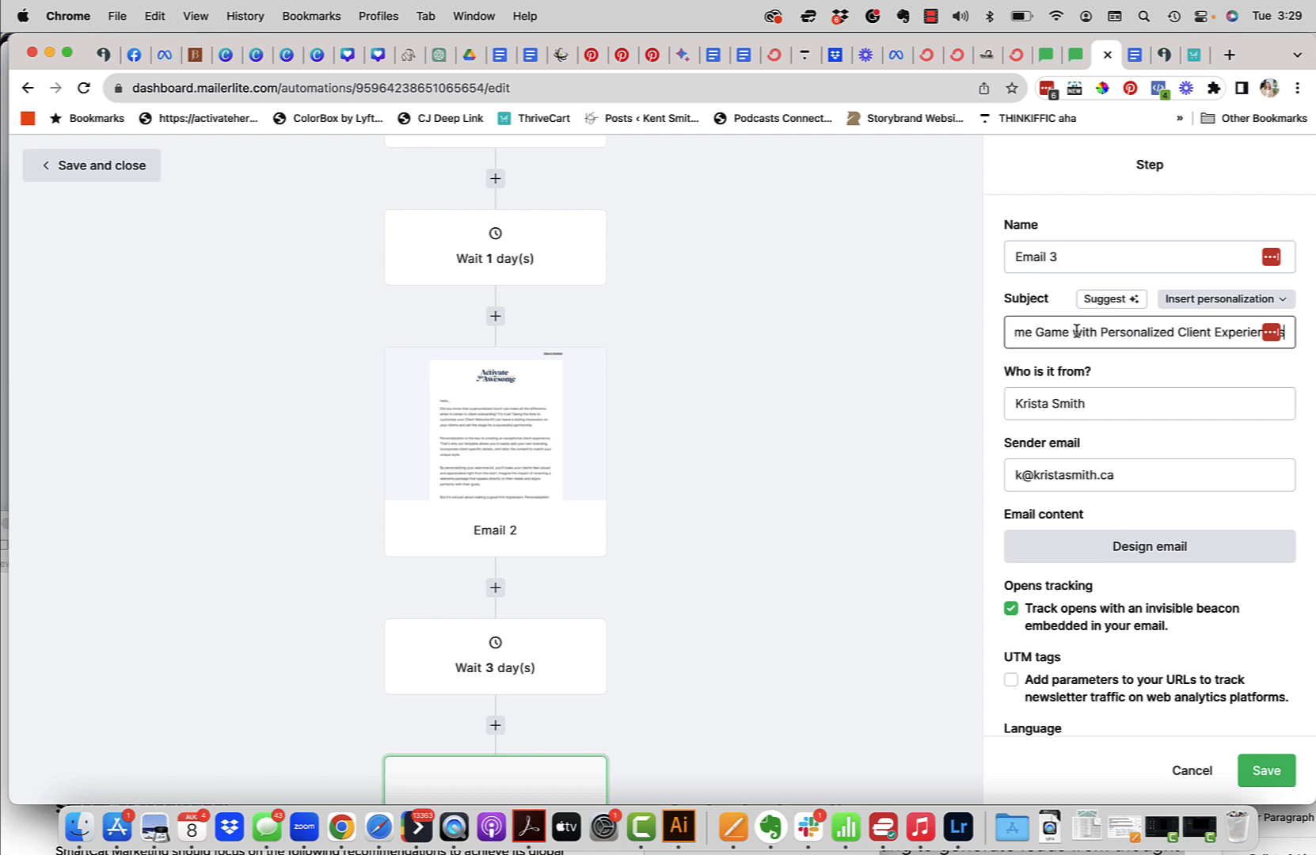
Start Email 3's design from the saved "Main" template
click(1156, 557)
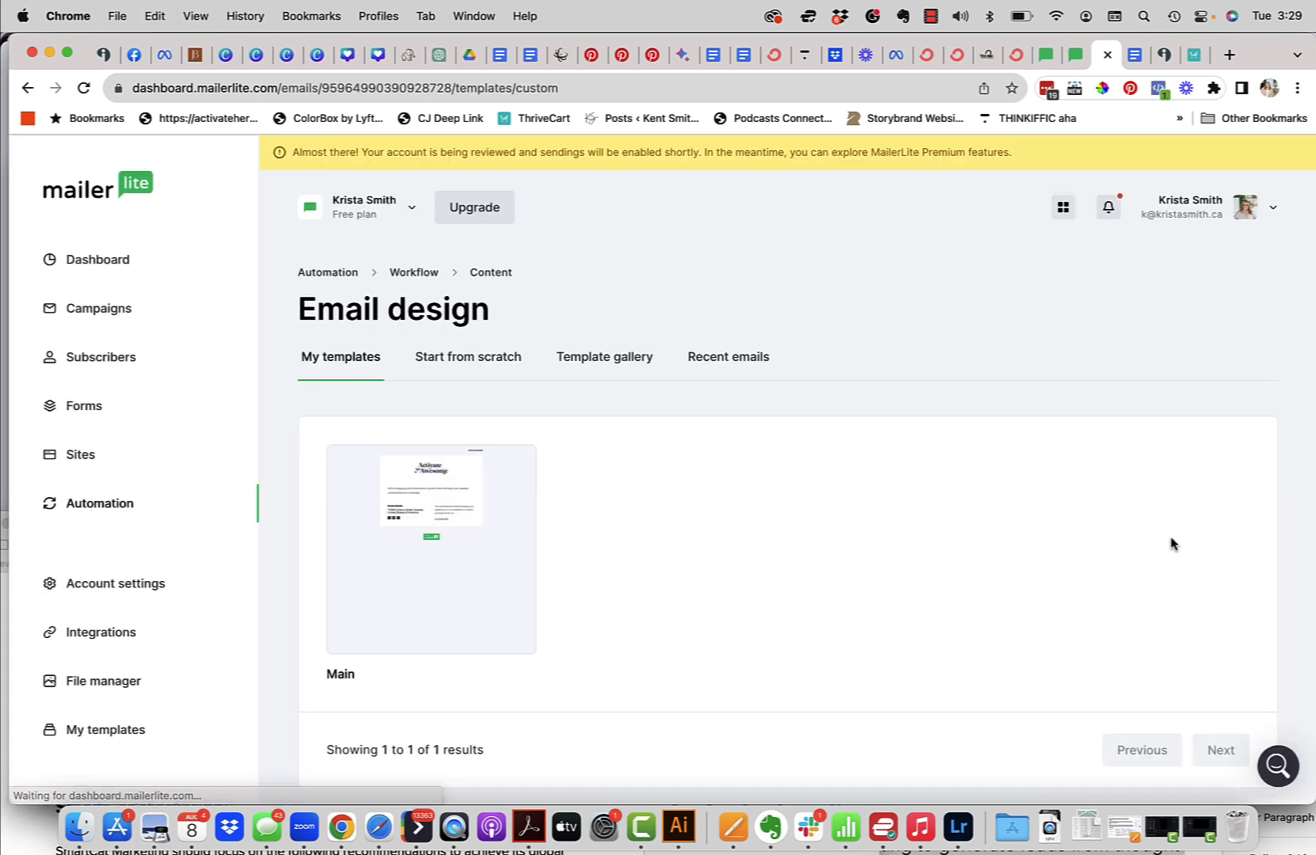
mouse_move(455, 502)
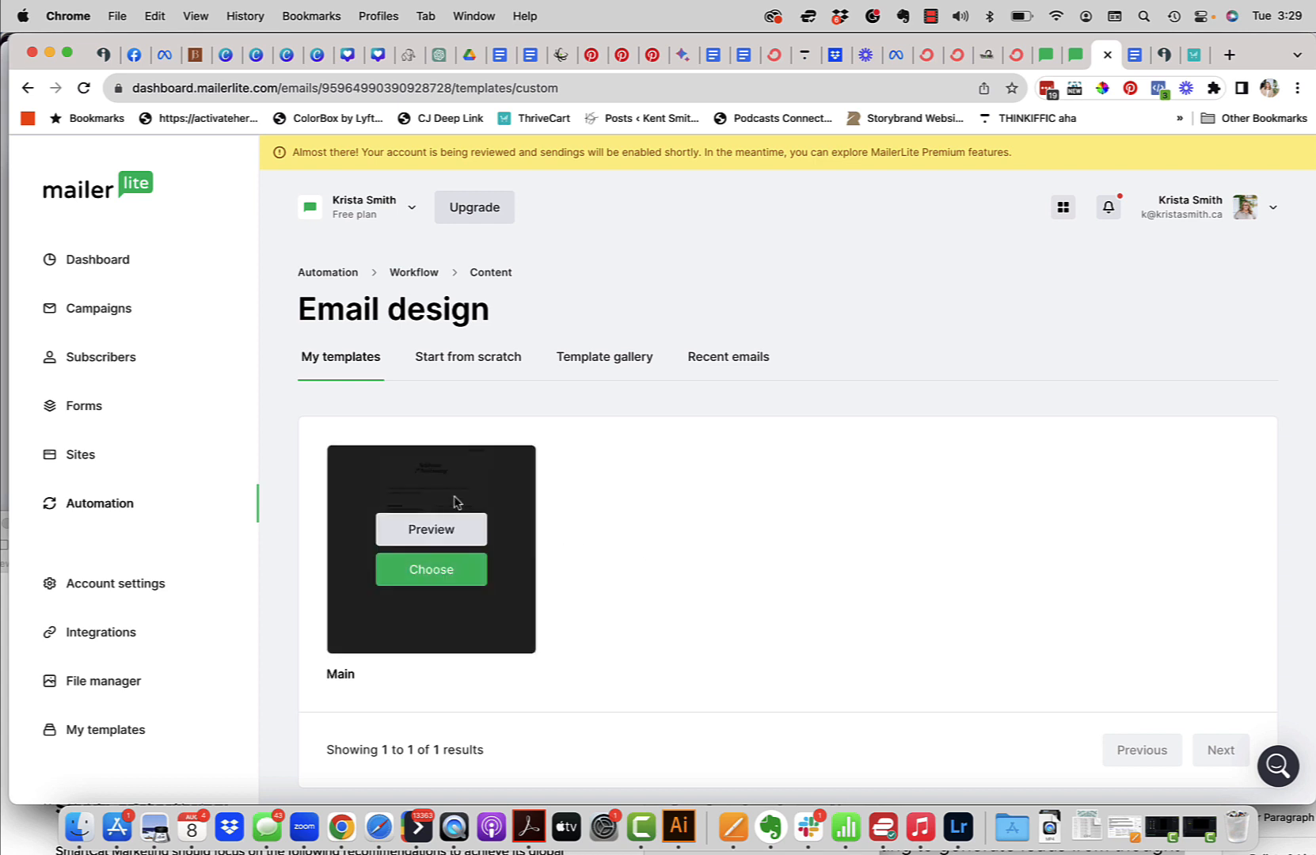
click(431, 570)
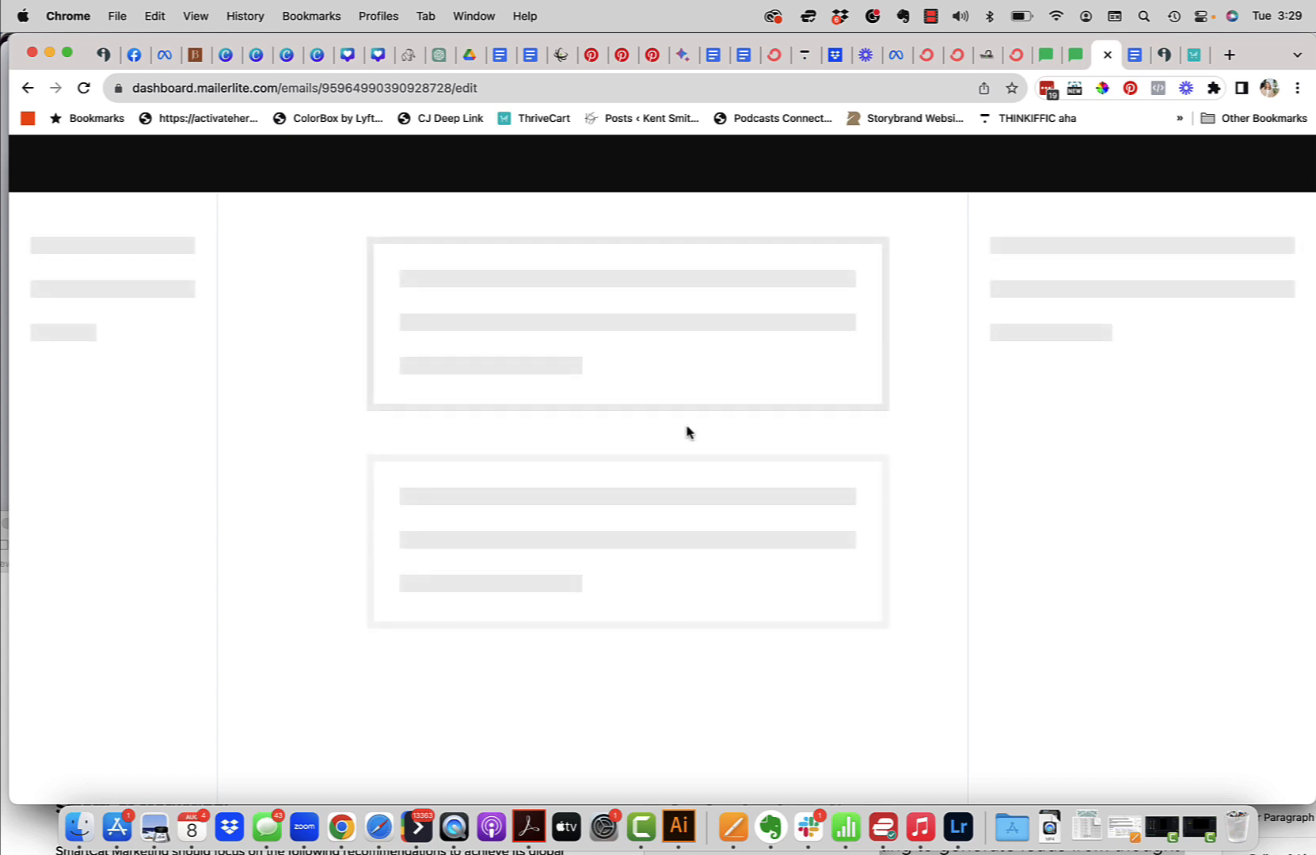
In the Google Docs nurture sequence, copy Email 3's message from "You know your clients" through the PS ending "tailoring strategies."
click(1136, 61)
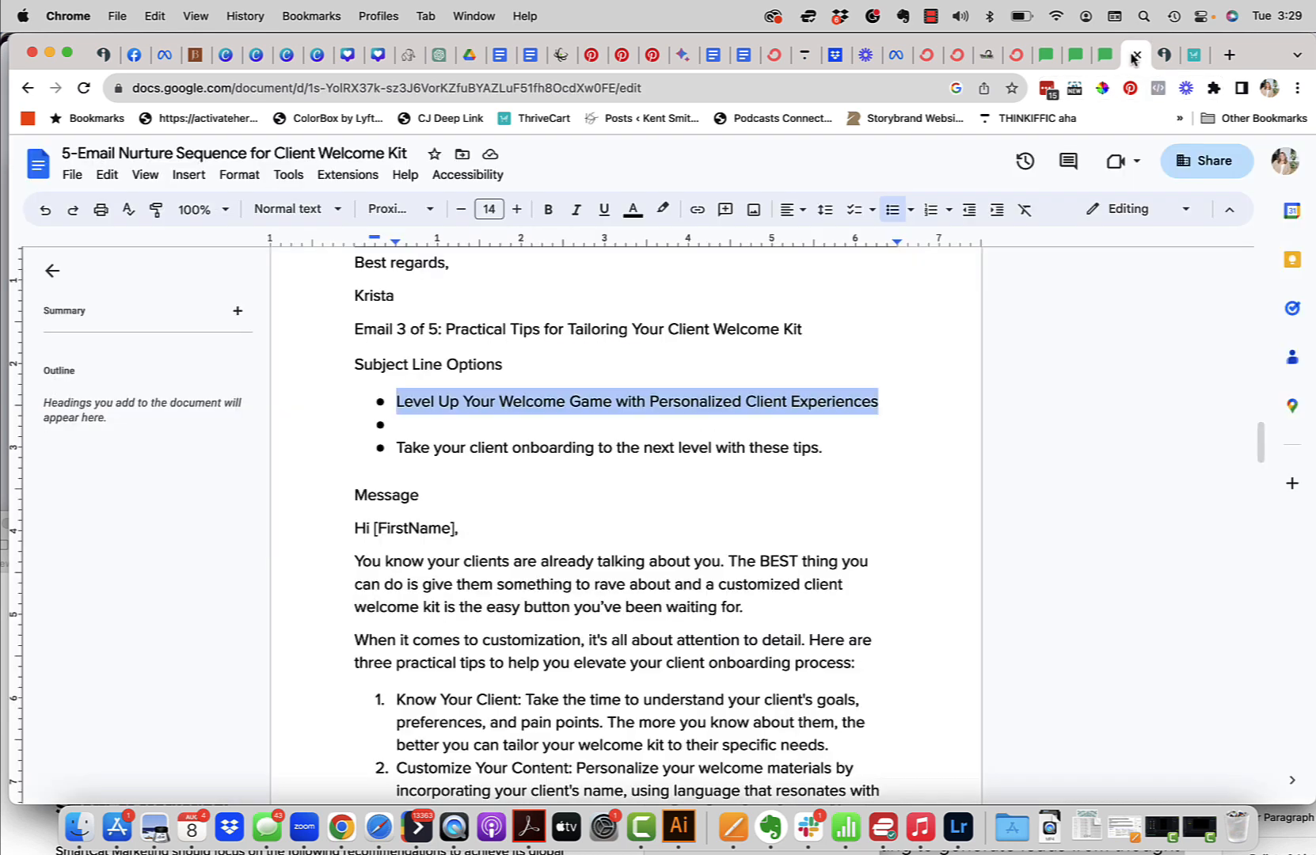
scroll(428, 422, down, 5)
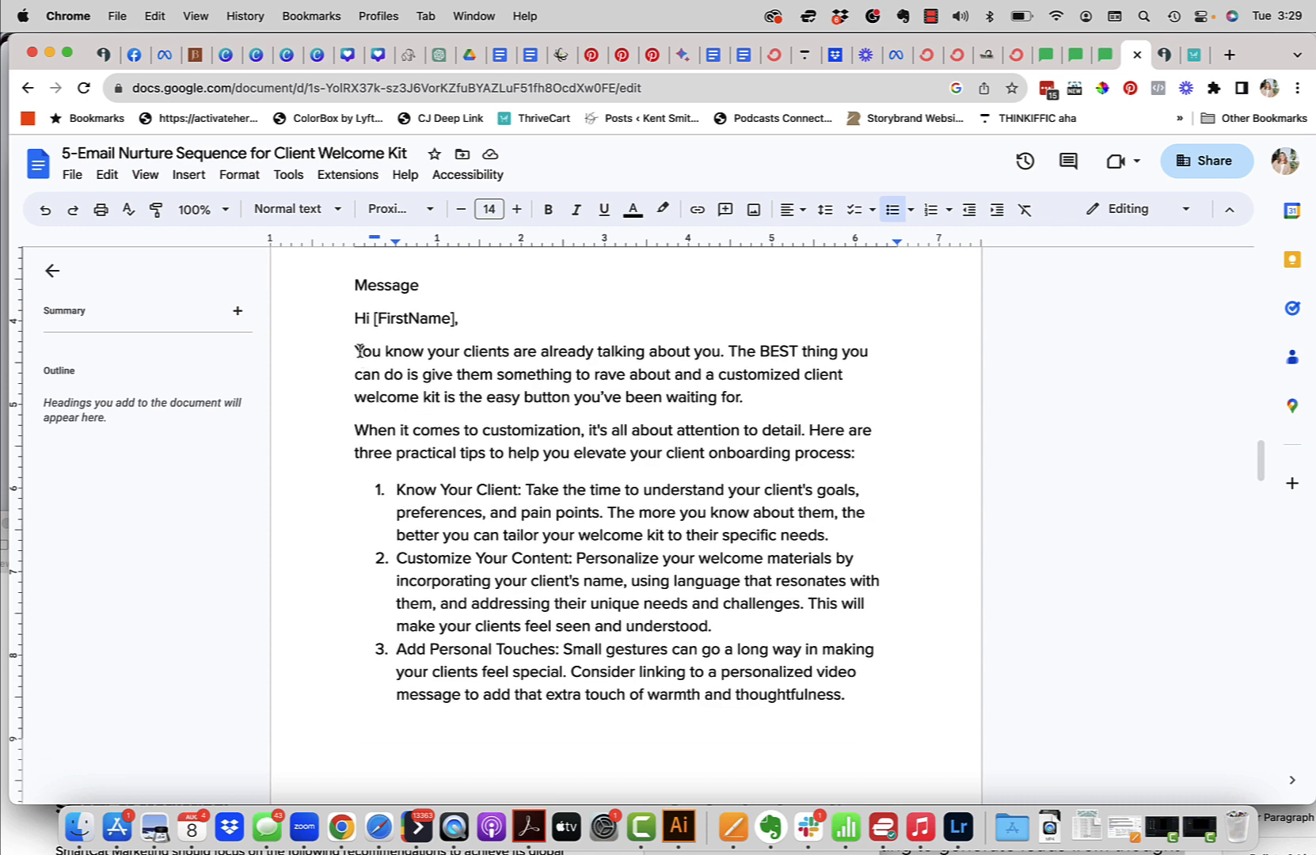
drag(358, 350, 438, 798)
scroll(429, 670, down, 3)
scroll(432, 736, down, 3)
scroll(438, 798, down, 2)
drag(441, 743, 431, 766)
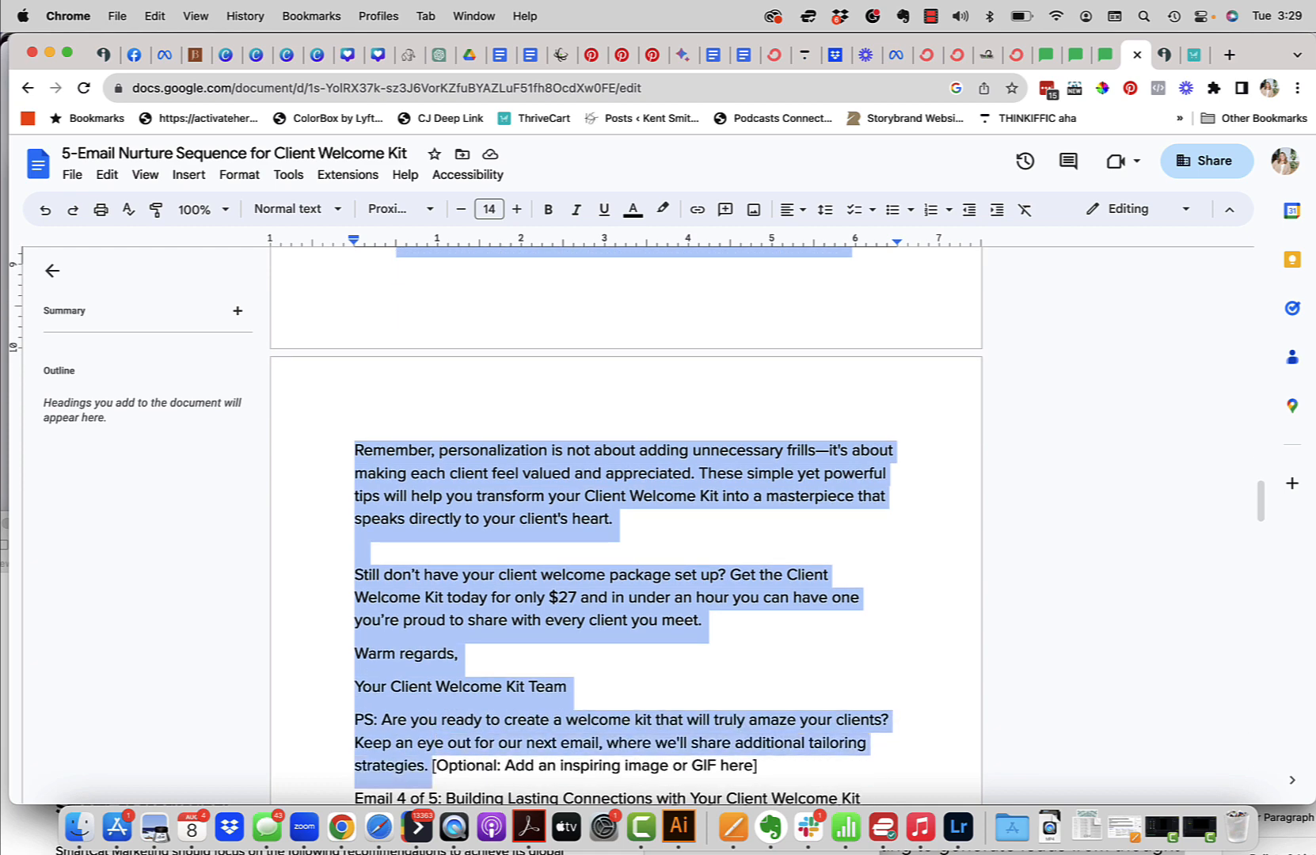
Back in MailerLite, replace the placeholder text below the logo with the copied Email 3 message
click(1105, 59)
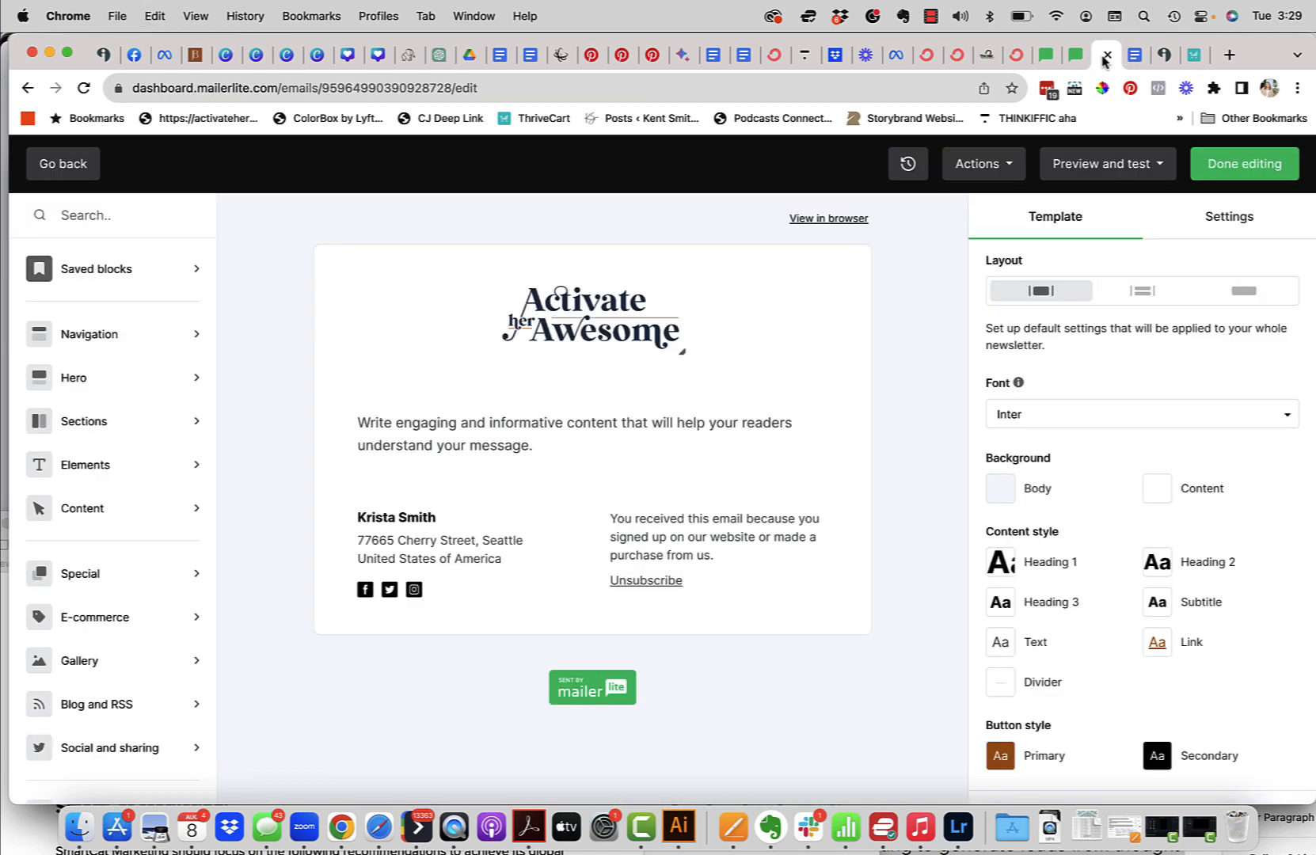
click(561, 442)
key(super+a)
key(BackSpace)
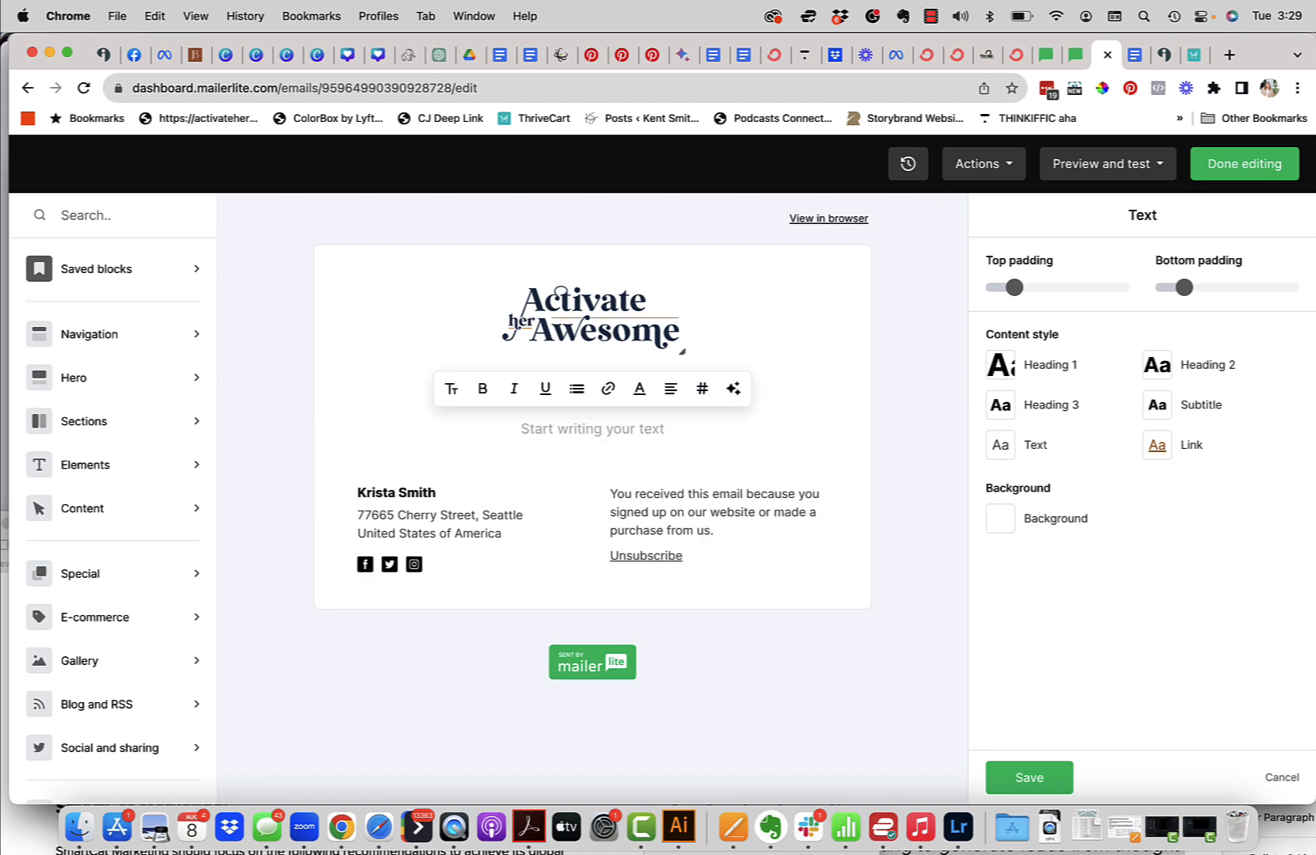
key(super+v)
Add the greeting line "Hey there {$name}," above the first paragraph, using the Name variable for the subscriber's name
click(360, 426)
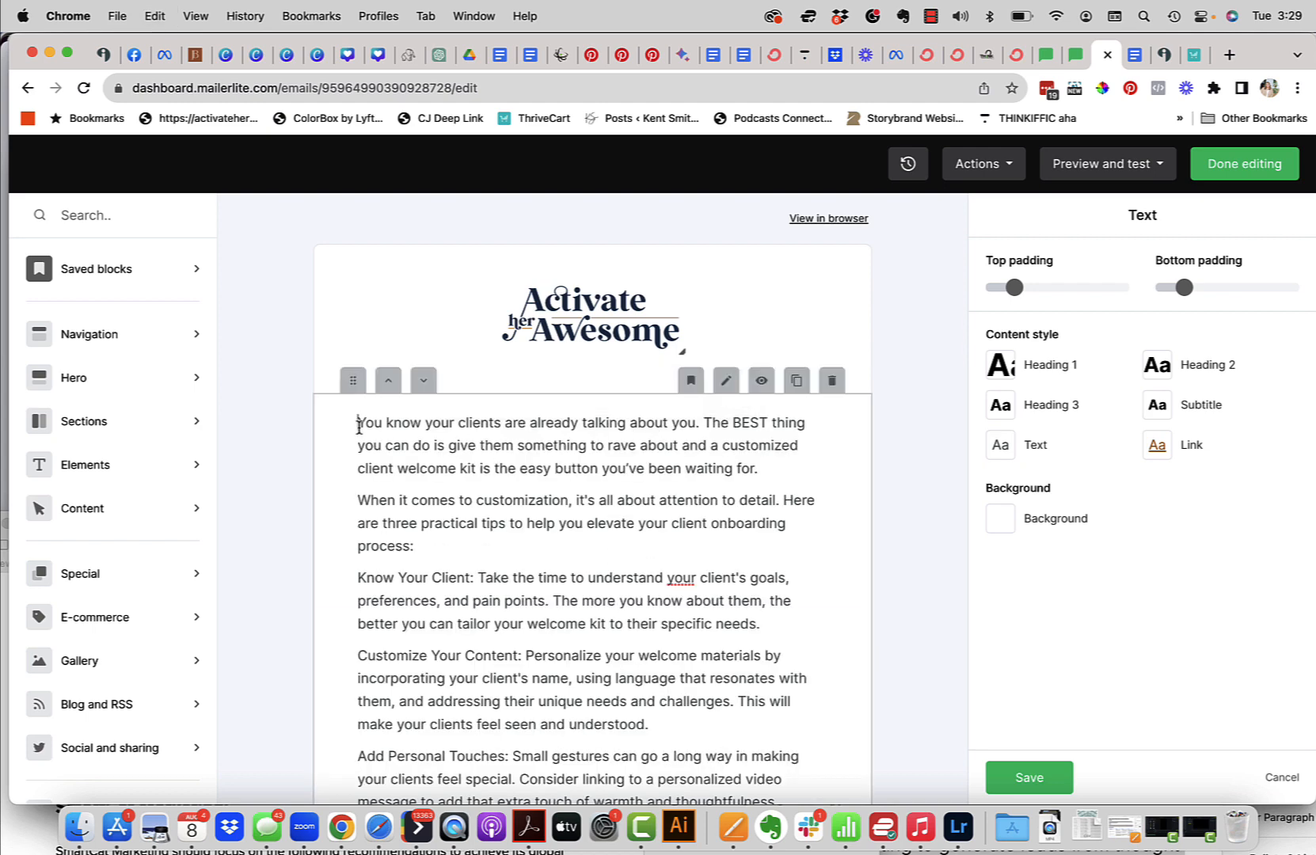
key(Return)
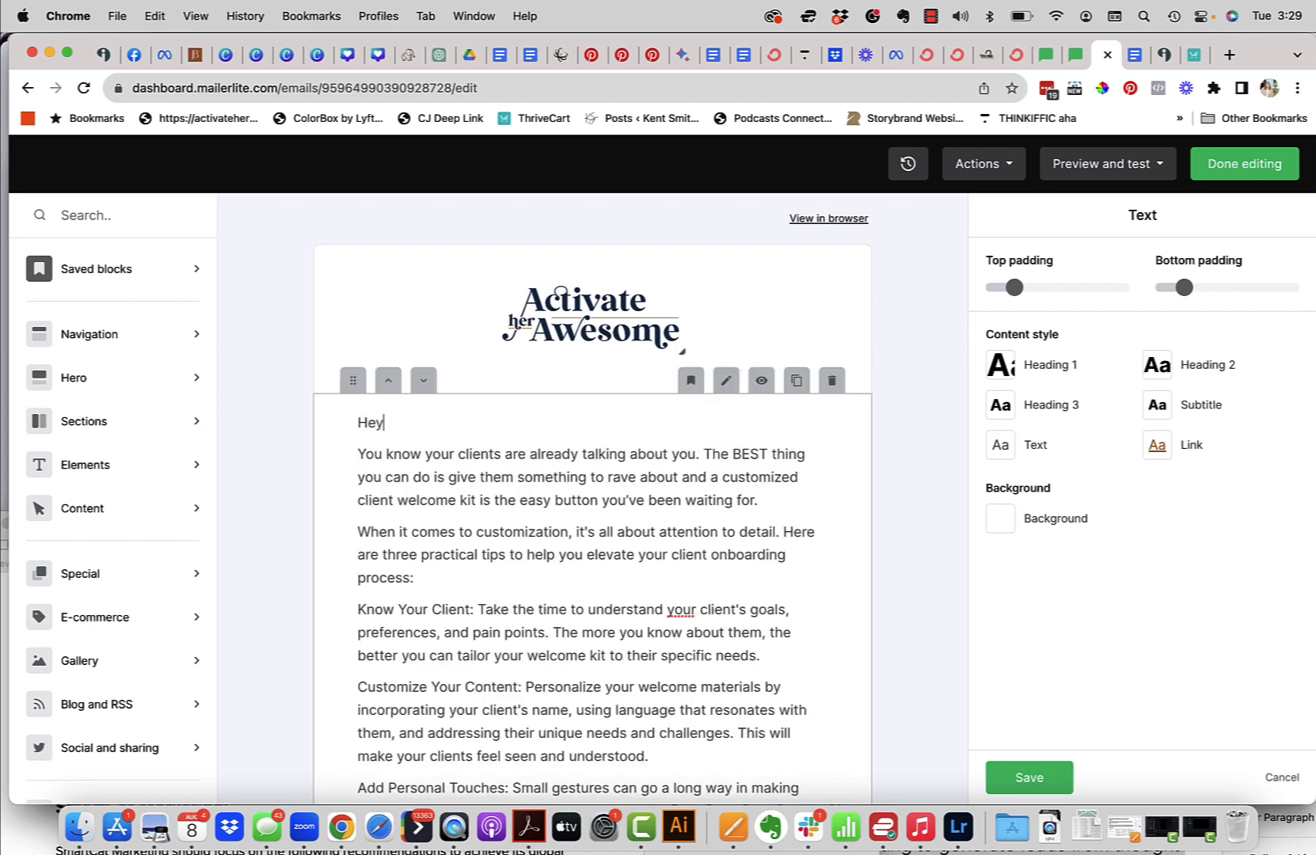
click(700, 388)
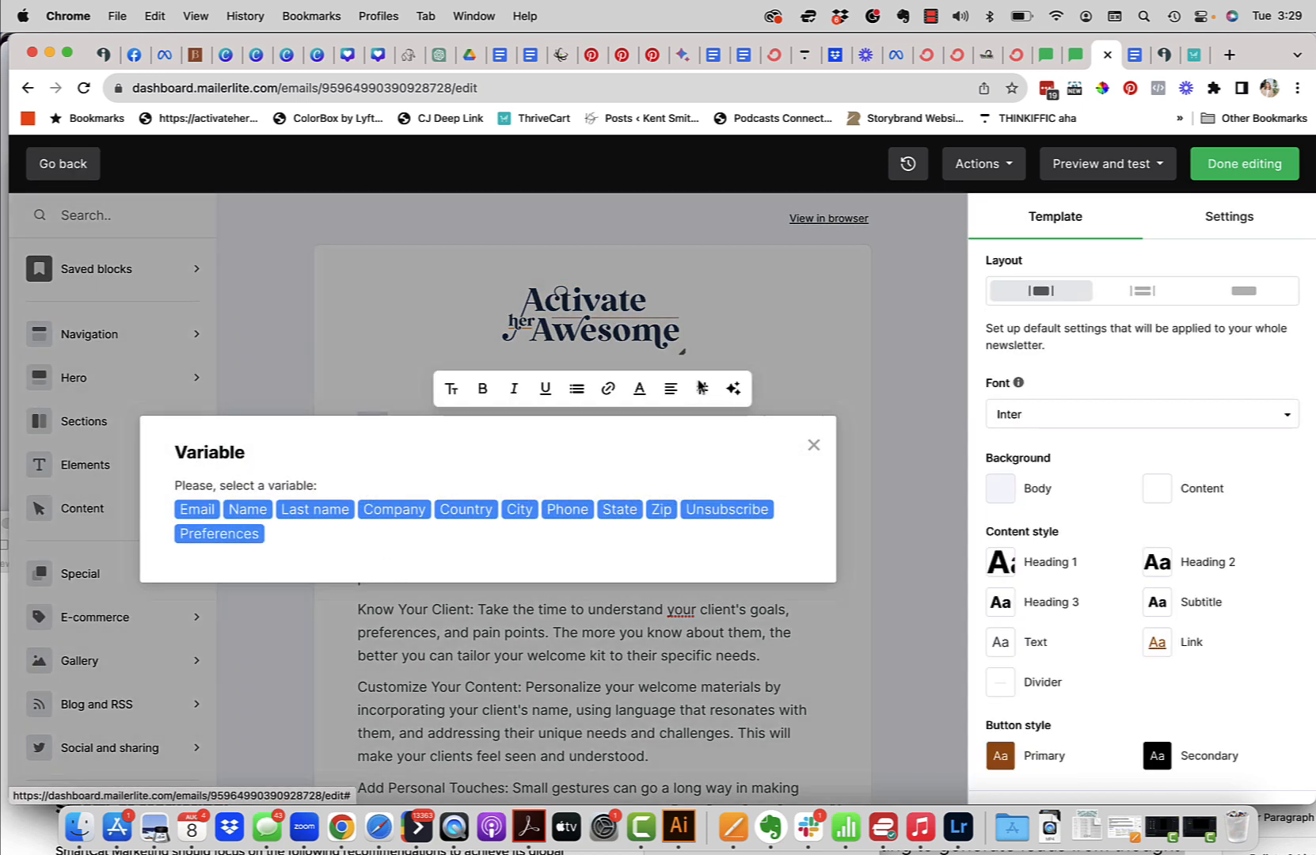
click(247, 509)
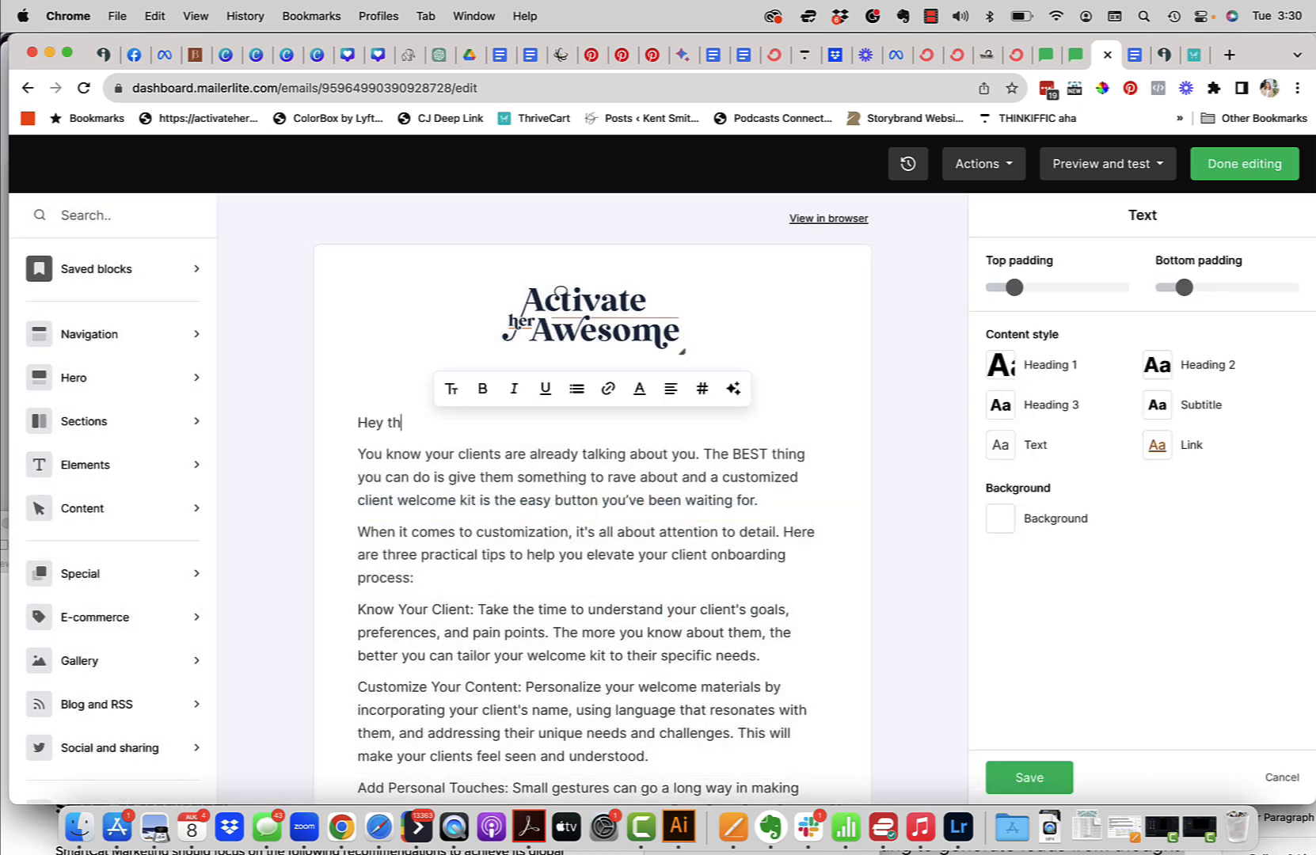
click(703, 390)
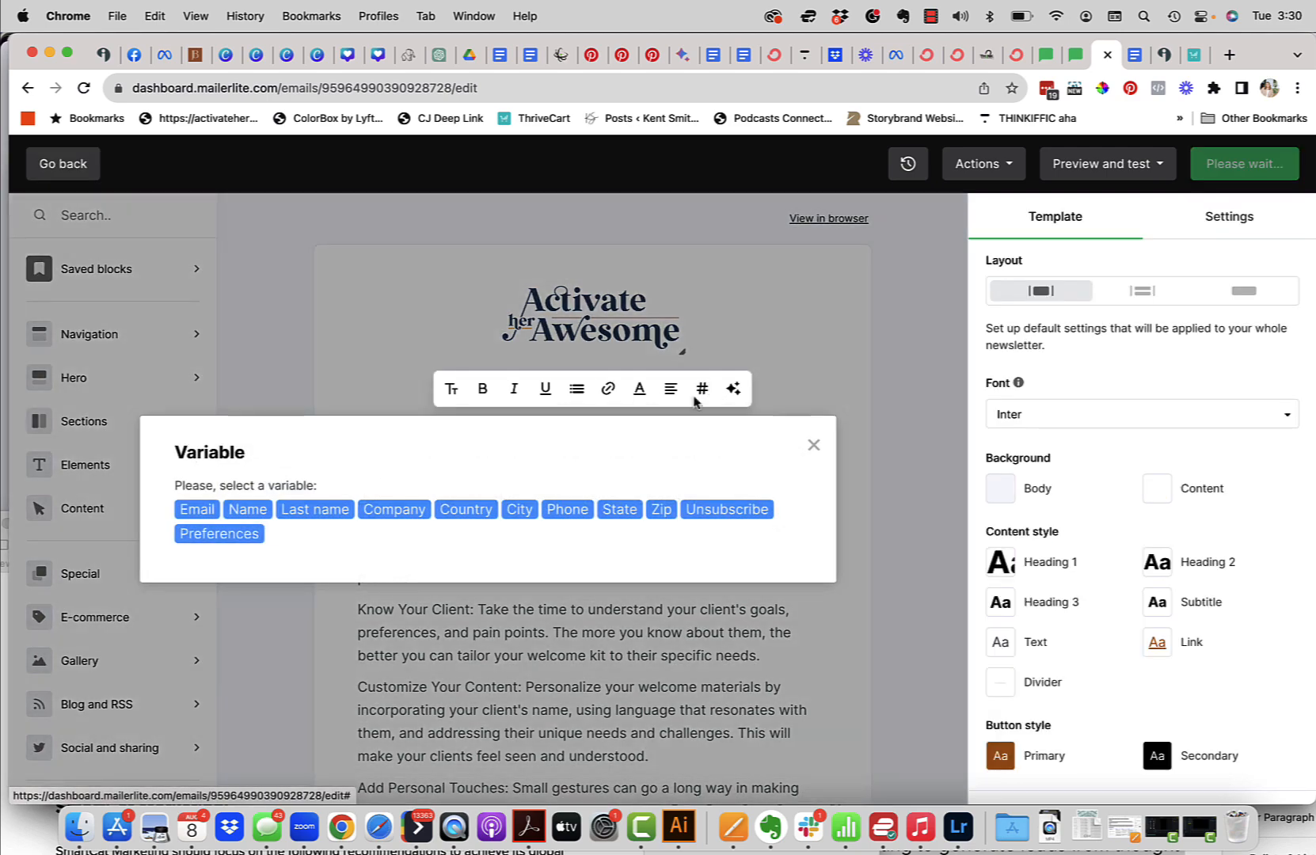
click(248, 509)
text(,)
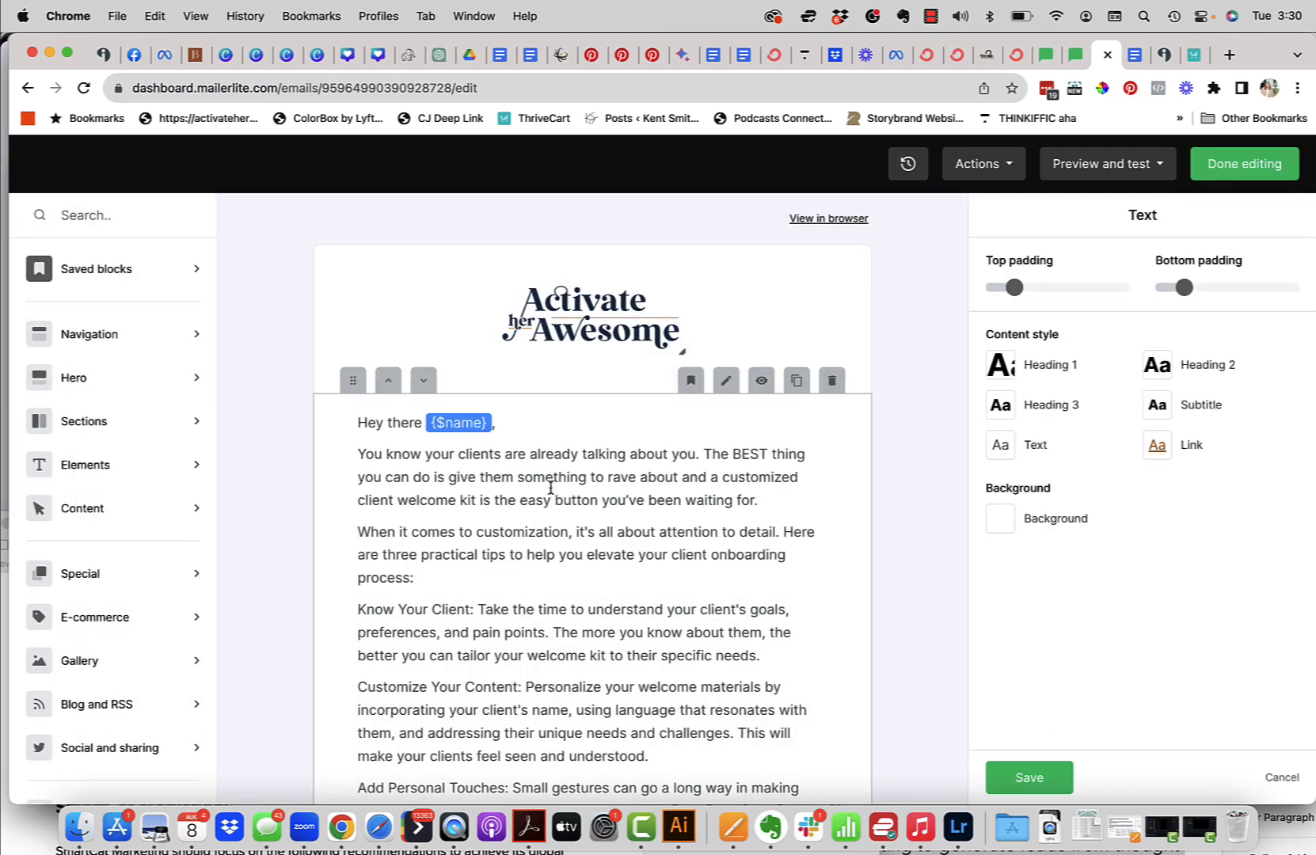
Bold the three tip lead-ins "Know Your Client:", "Customize Your Content:" and "Add Personal Touches:" in the email body
click(550, 489)
scroll(523, 592, down, 7)
scroll(522, 593, up, 7)
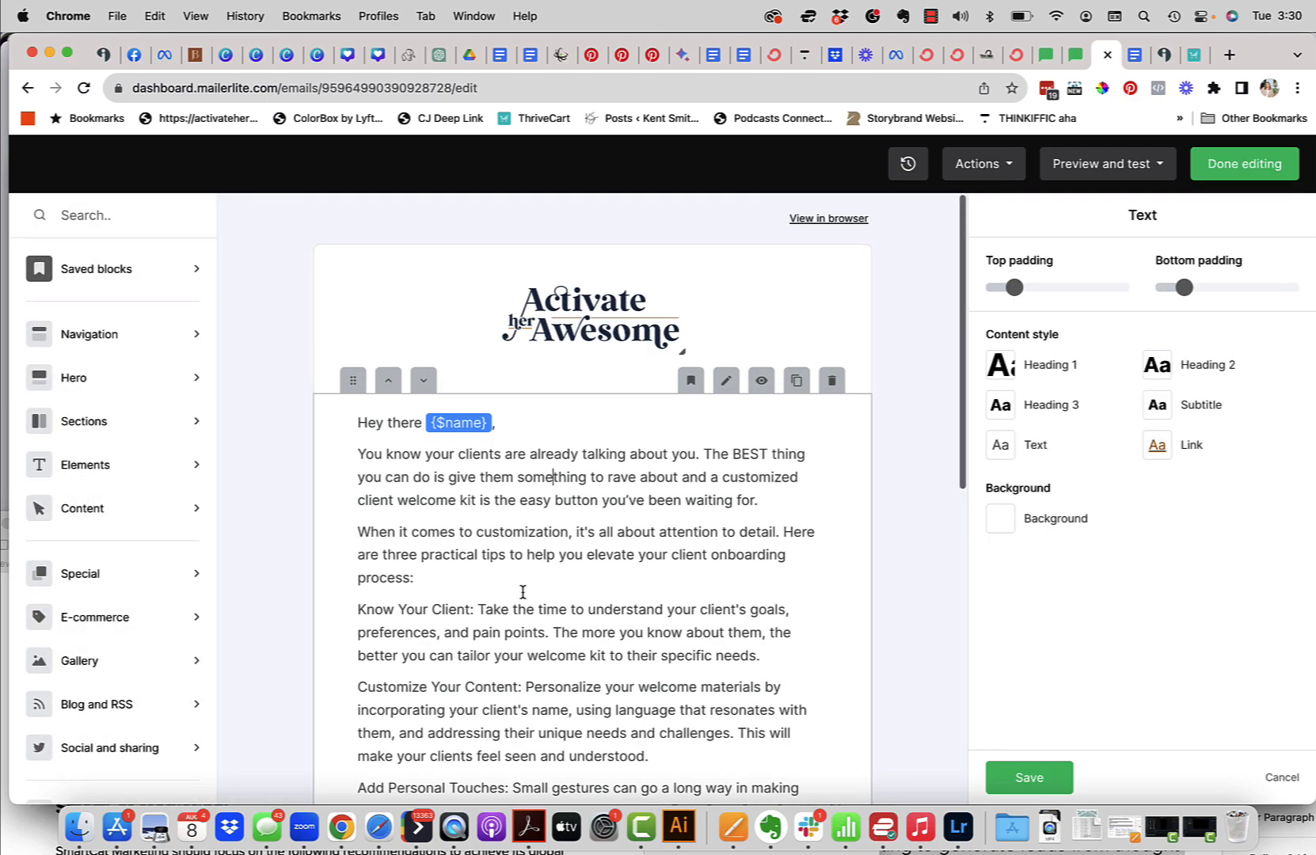
drag(478, 609, 357, 609)
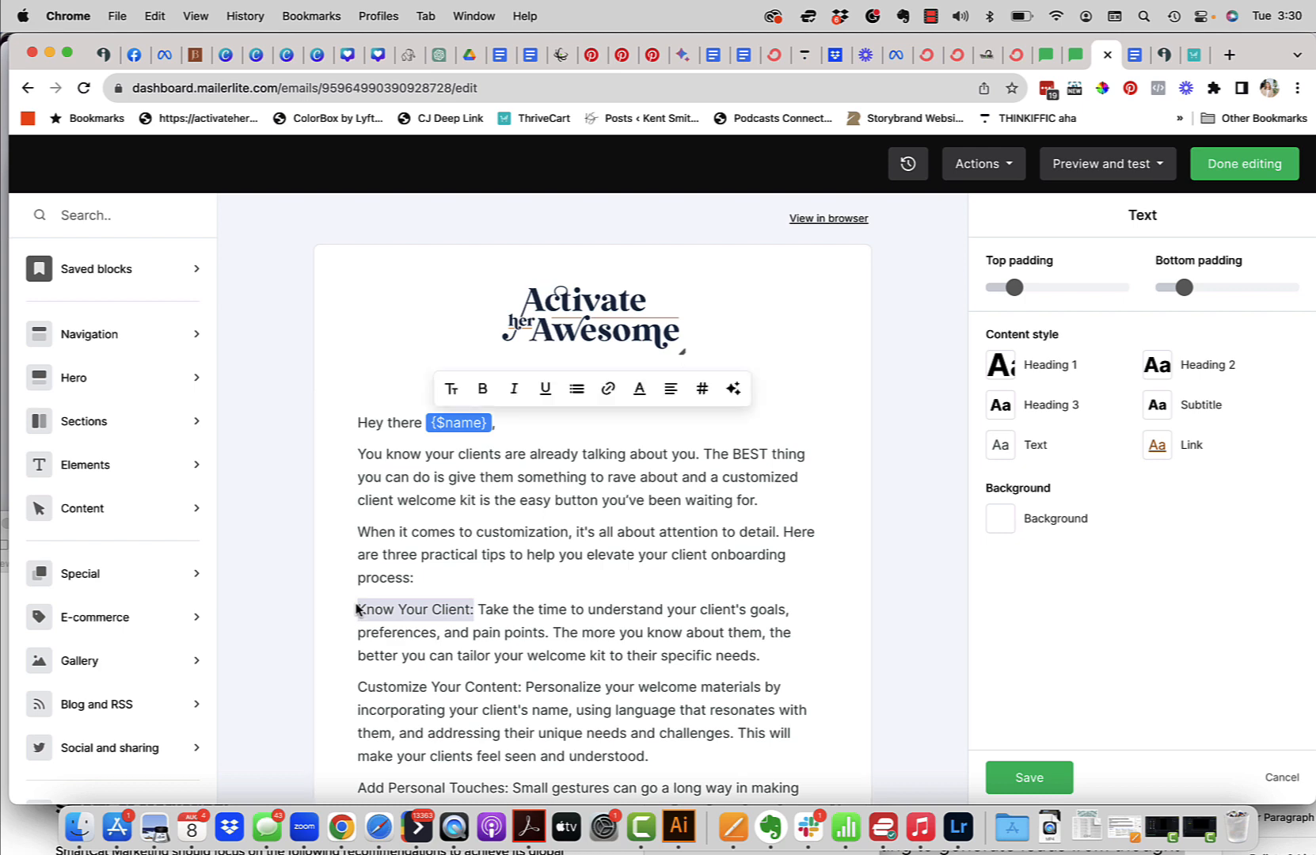
key(super+b)
scroll(470, 715, down, 3)
drag(522, 559, 354, 561)
key(super+b)
scroll(447, 594, down, 3)
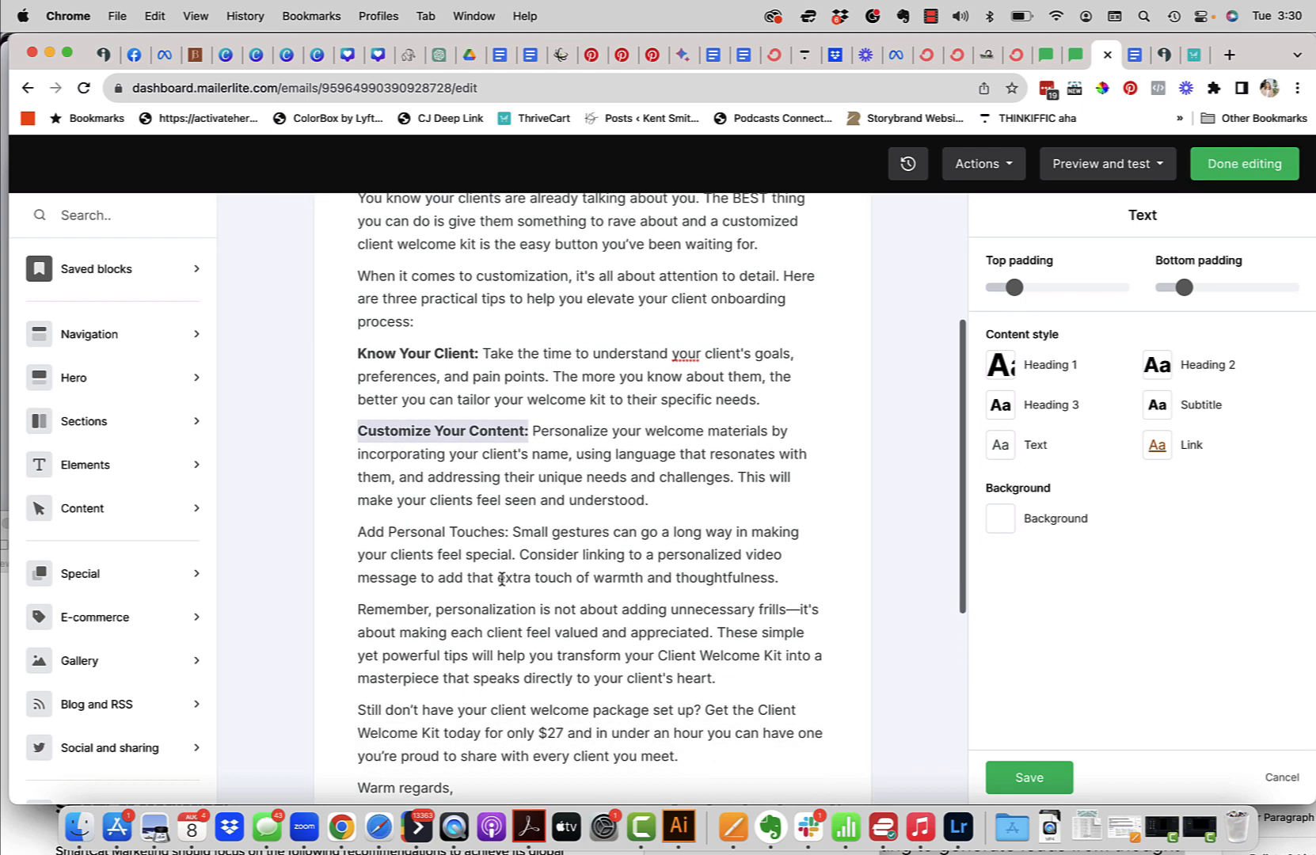
drag(515, 532, 358, 529)
key(super+b)
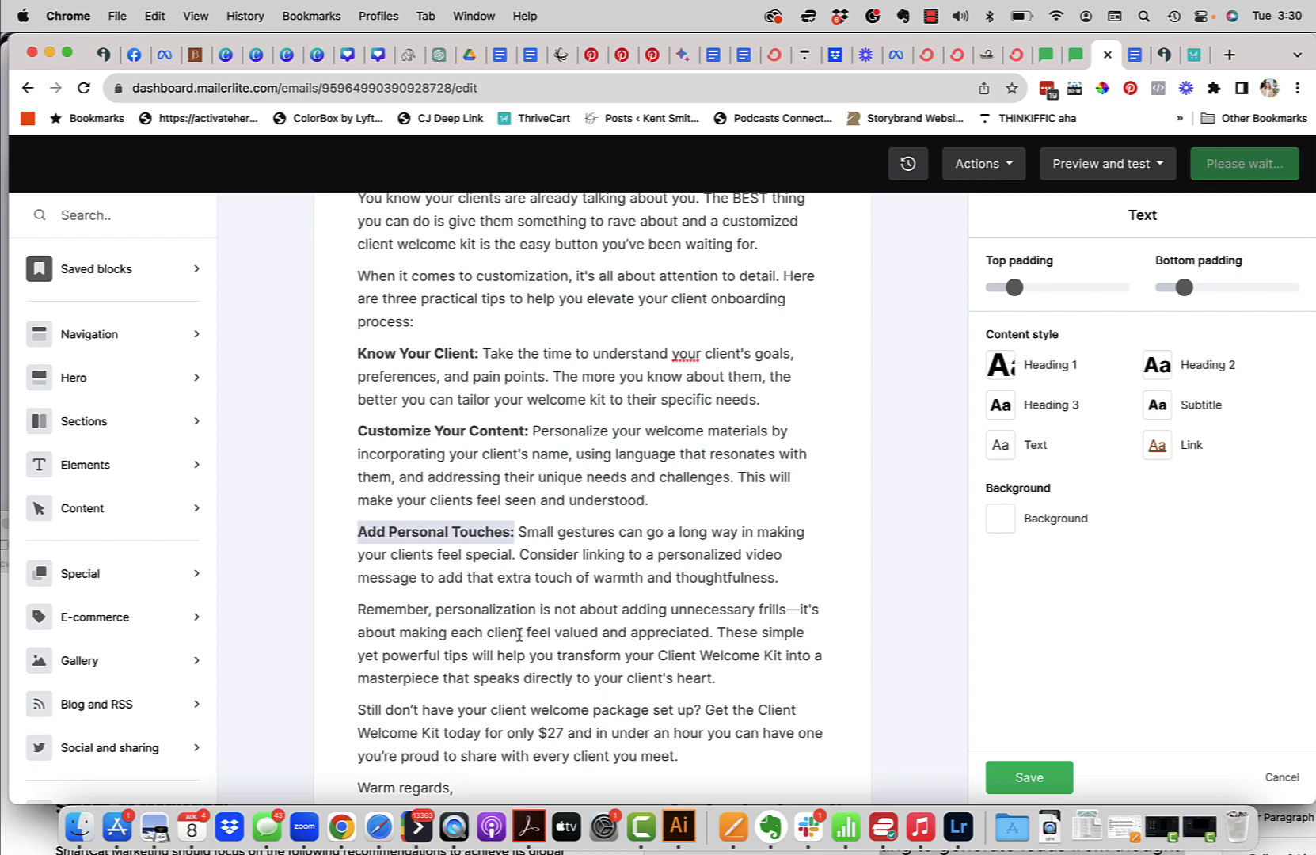
Check the rest of the message, save the text block and finish editing Email 3's design
scroll(518, 634, down, 3)
scroll(505, 630, down, 1)
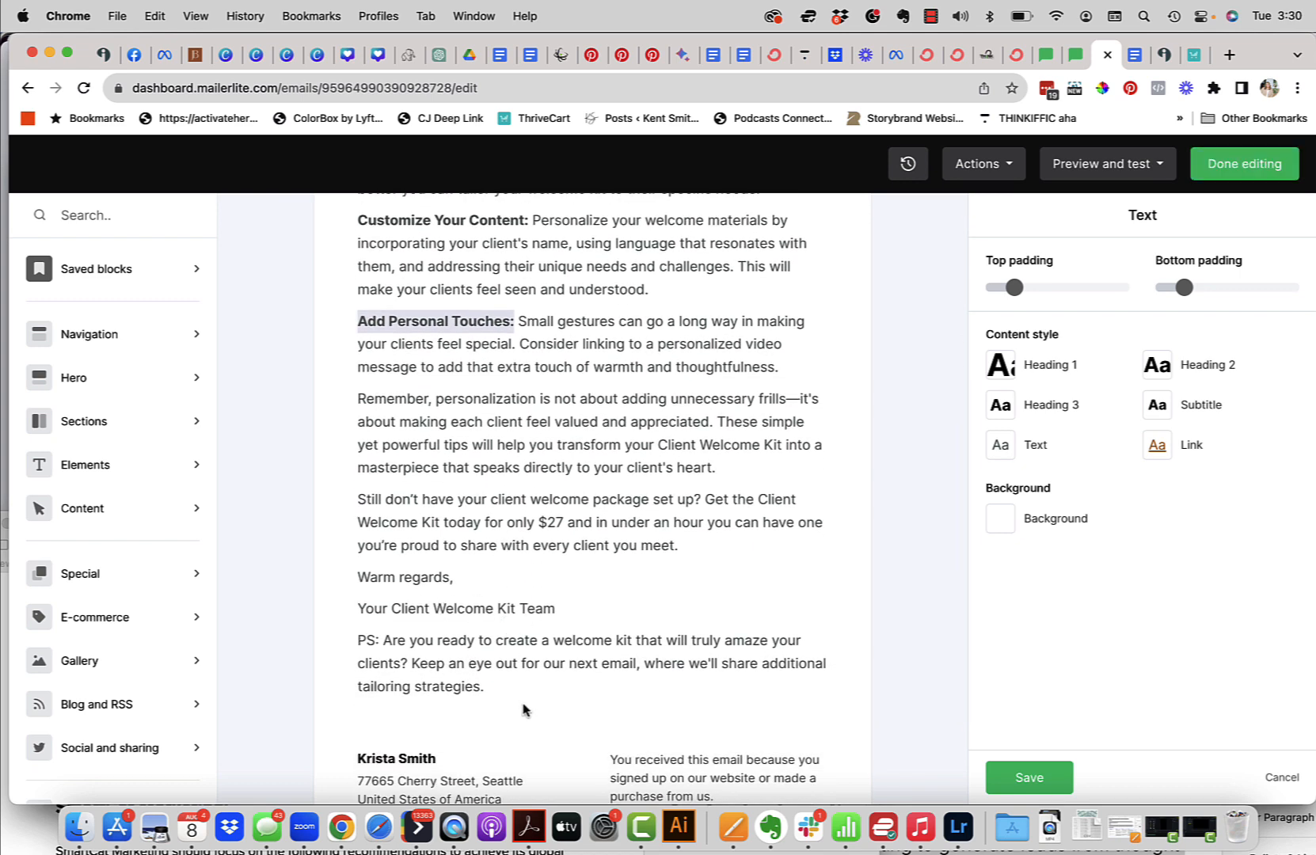
click(1022, 777)
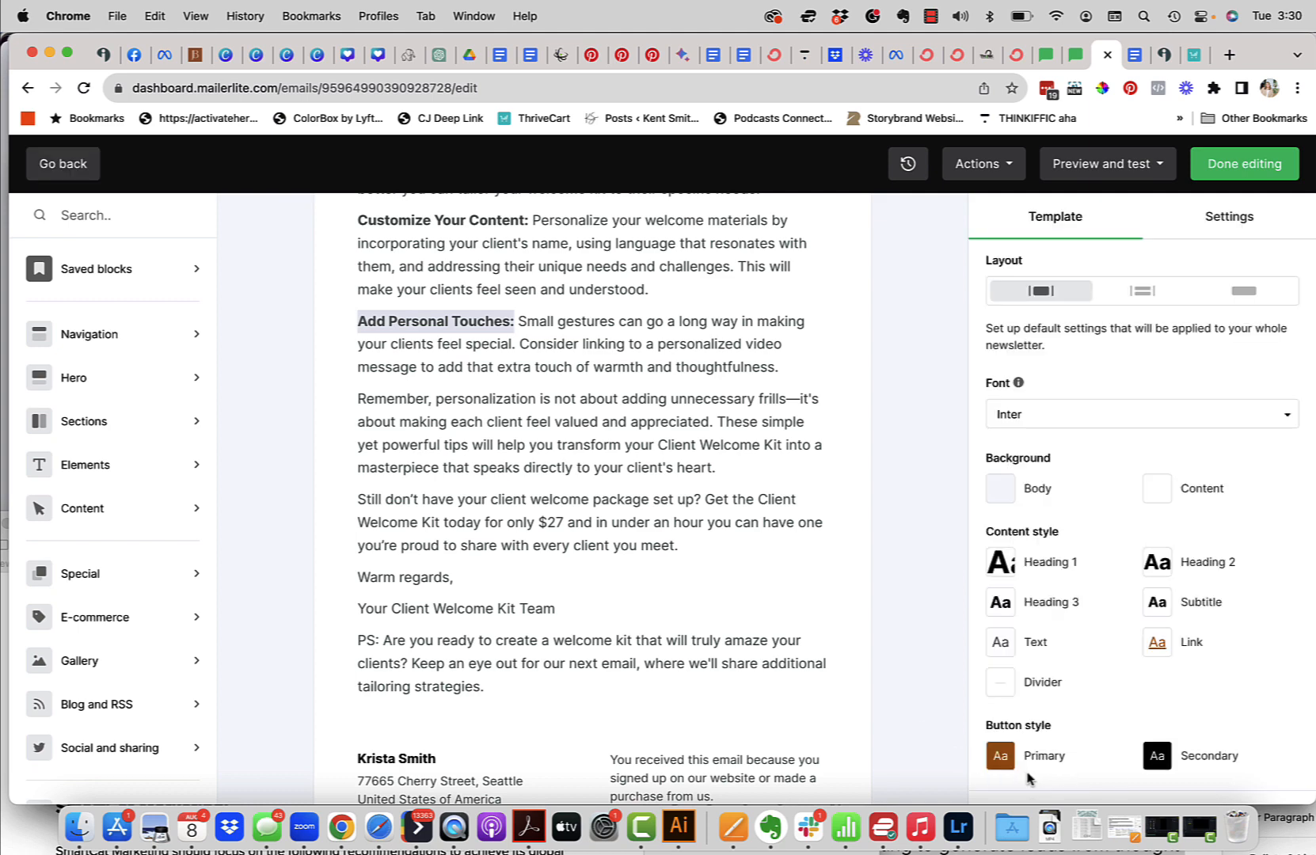
click(1251, 163)
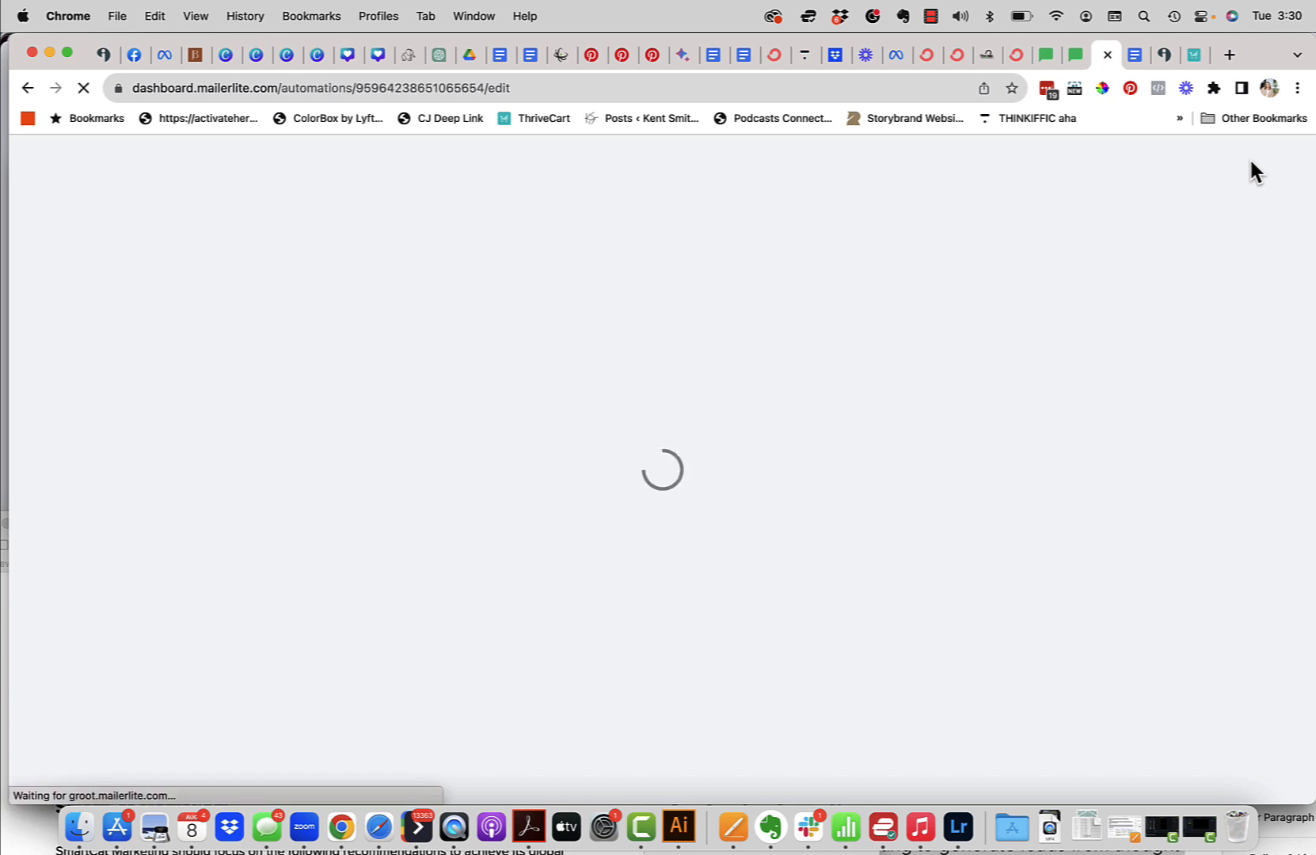
Review the workflow through Email 3 and save its trigger for subscribers joining the "Website Sign ups" group
scroll(669, 617, down, 8)
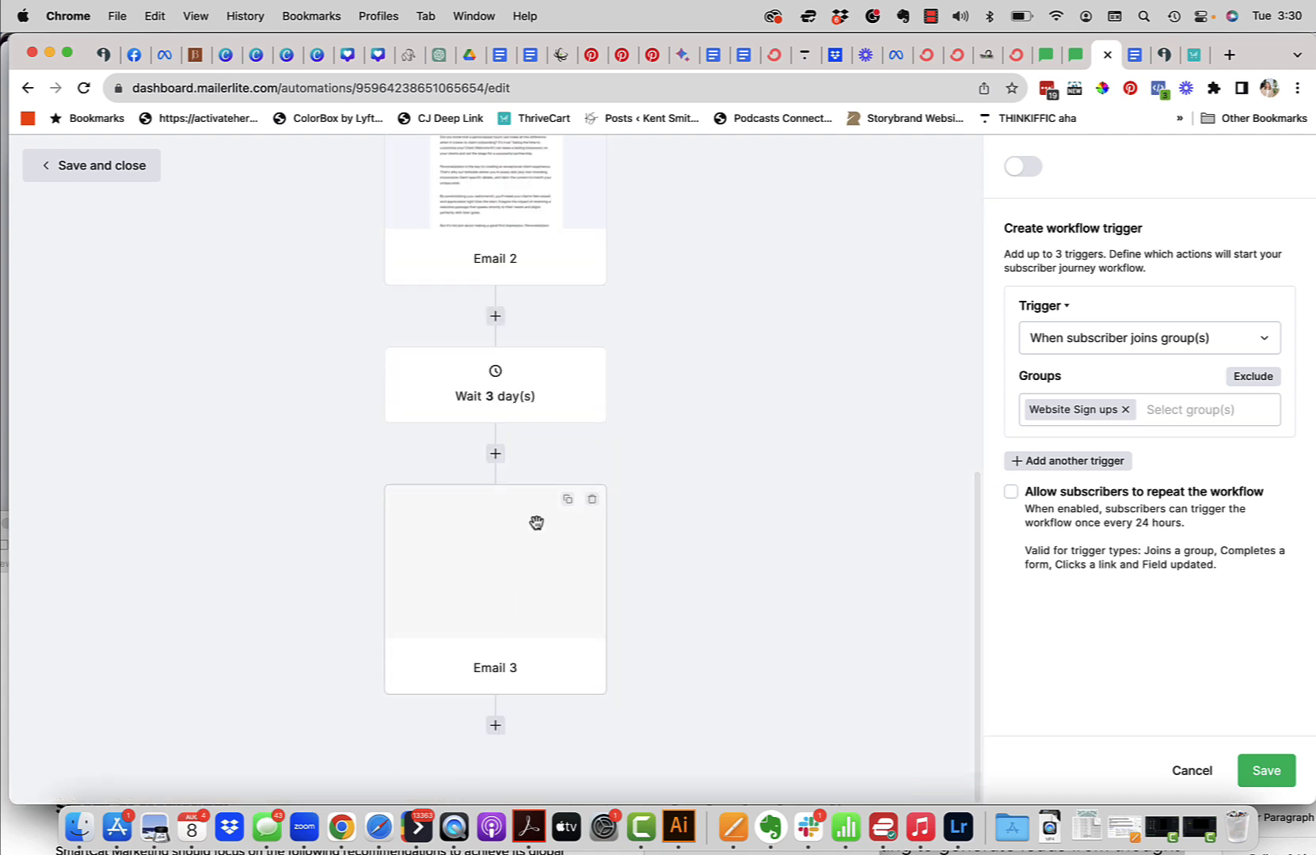
scroll(547, 475, up, 8)
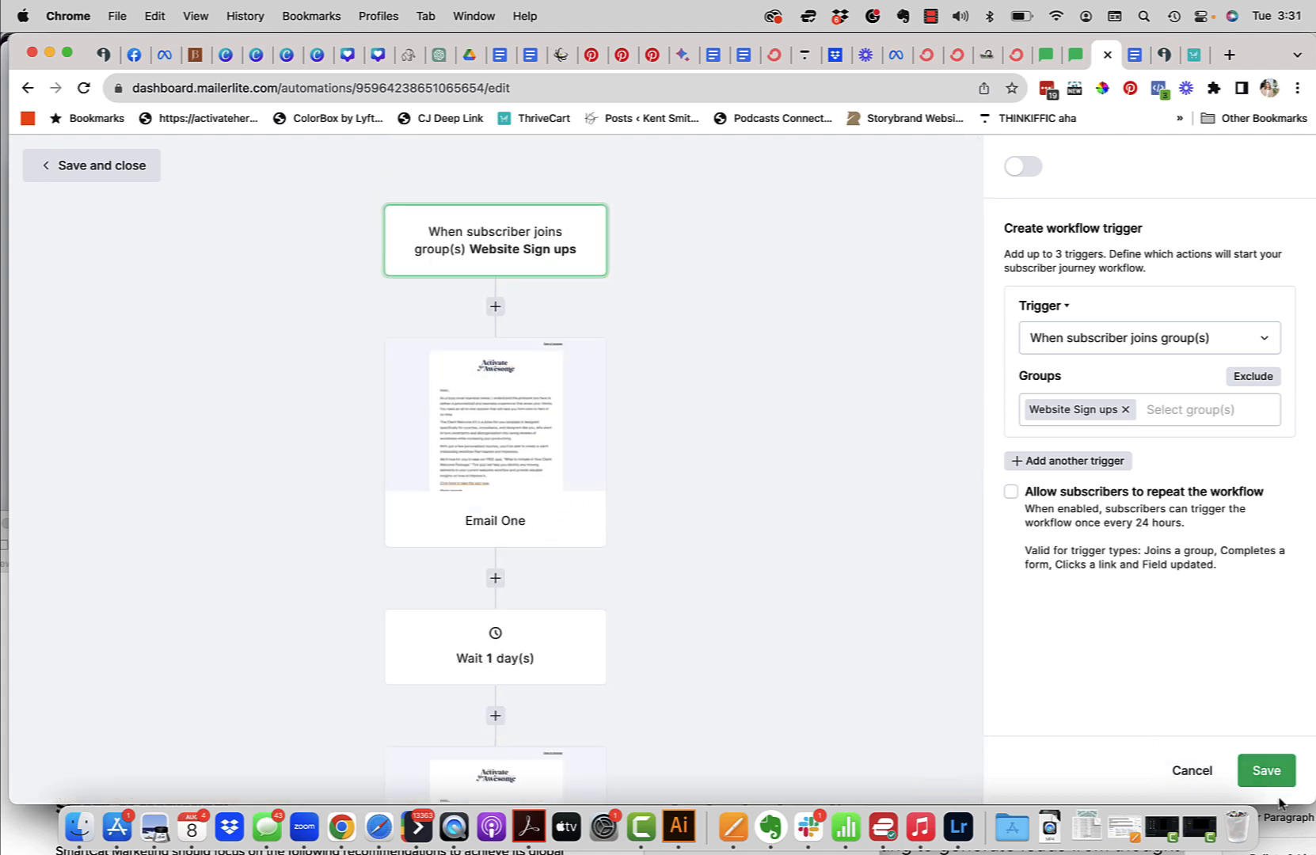
click(1268, 773)
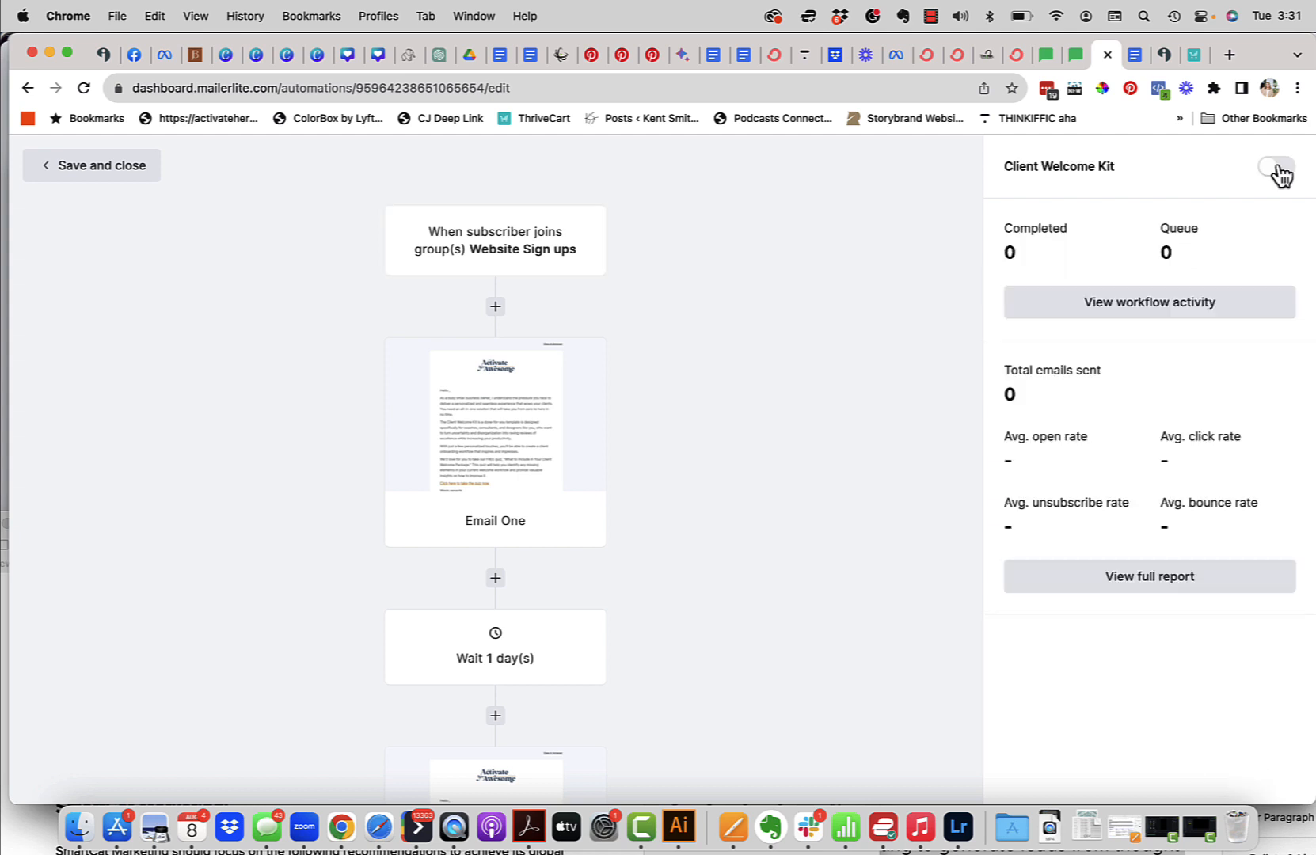